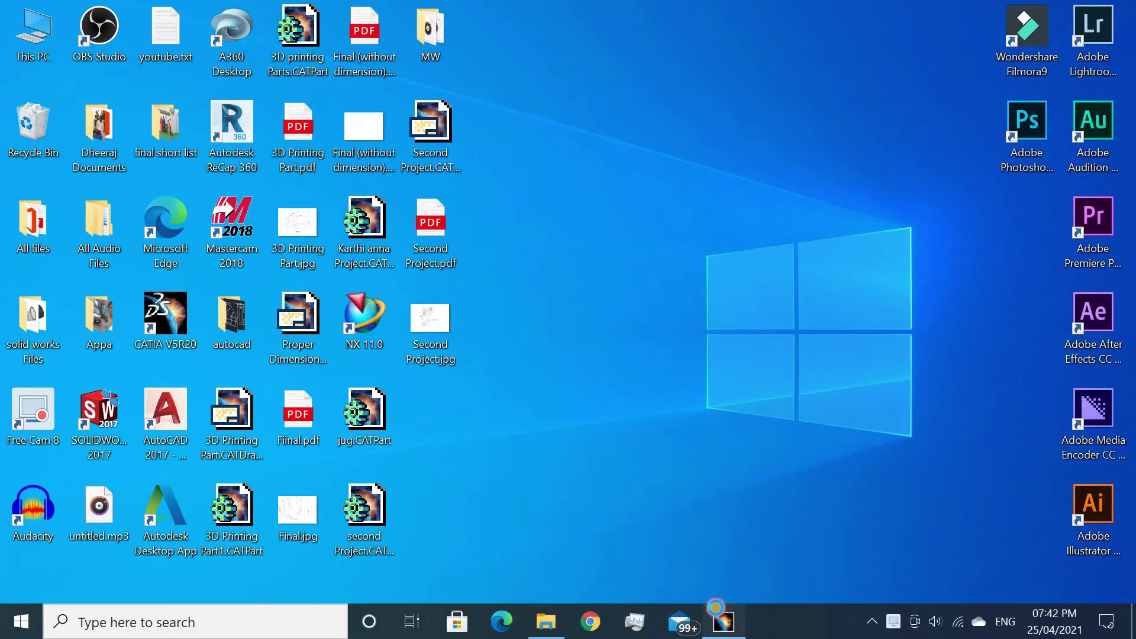
Insert a new Body.2 into Part1.
{"action": "left_click", "coordinate": [716, 608]}
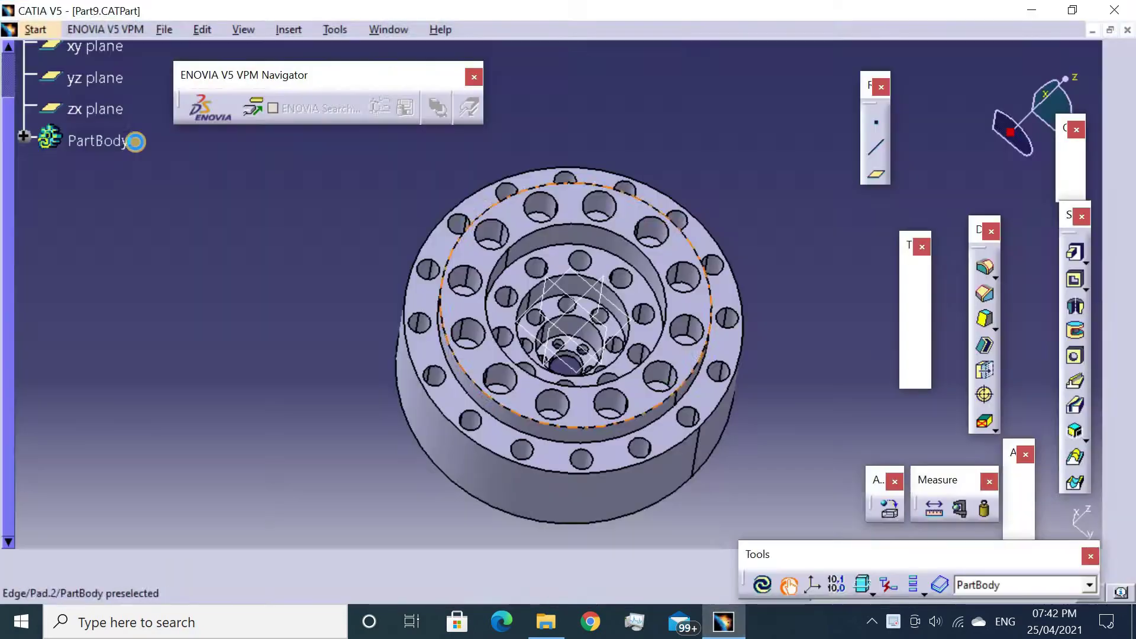
{"action": "left_click", "coordinate": [282, 25]}
{"action": "left_click", "coordinate": [290, 72]}
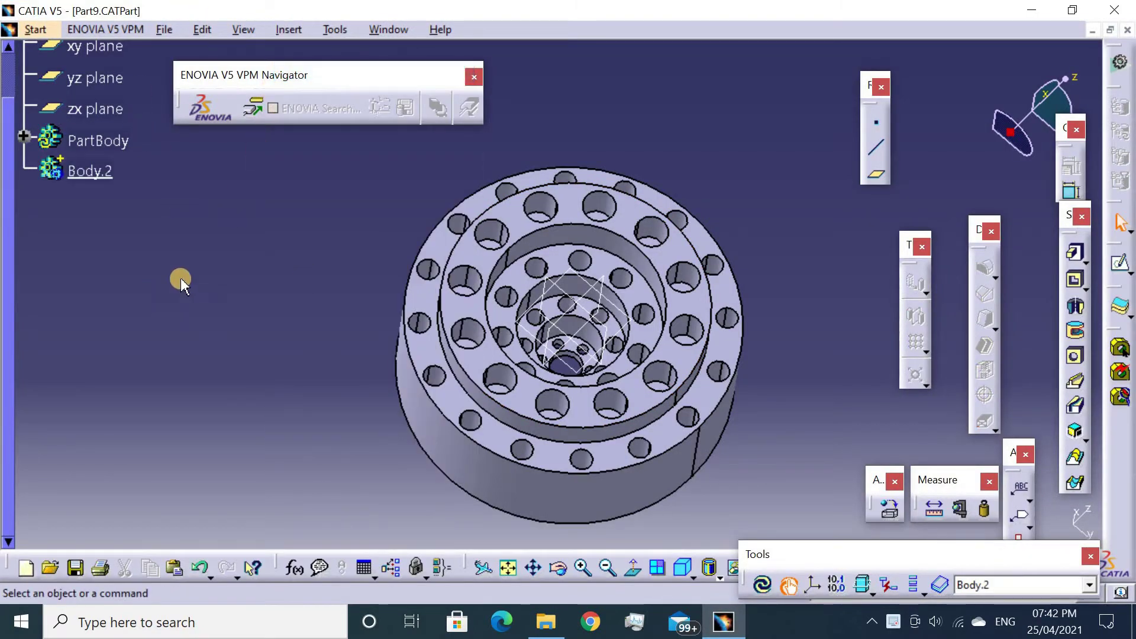
Start a sketch on the part's flat front face.
{"action": "mouse_move", "coordinate": [327, 307]}
{"action": "middle_mouse_down"}
{"action": "mouse_move", "coordinate": [532, 238]}
{"action": "mouse_move", "coordinate": [273, 337]}
{"action": "mouse_move", "coordinate": [236, 271]}
{"action": "middle_mouse_up"}
{"action": "left_click", "coordinate": [223, 246]}
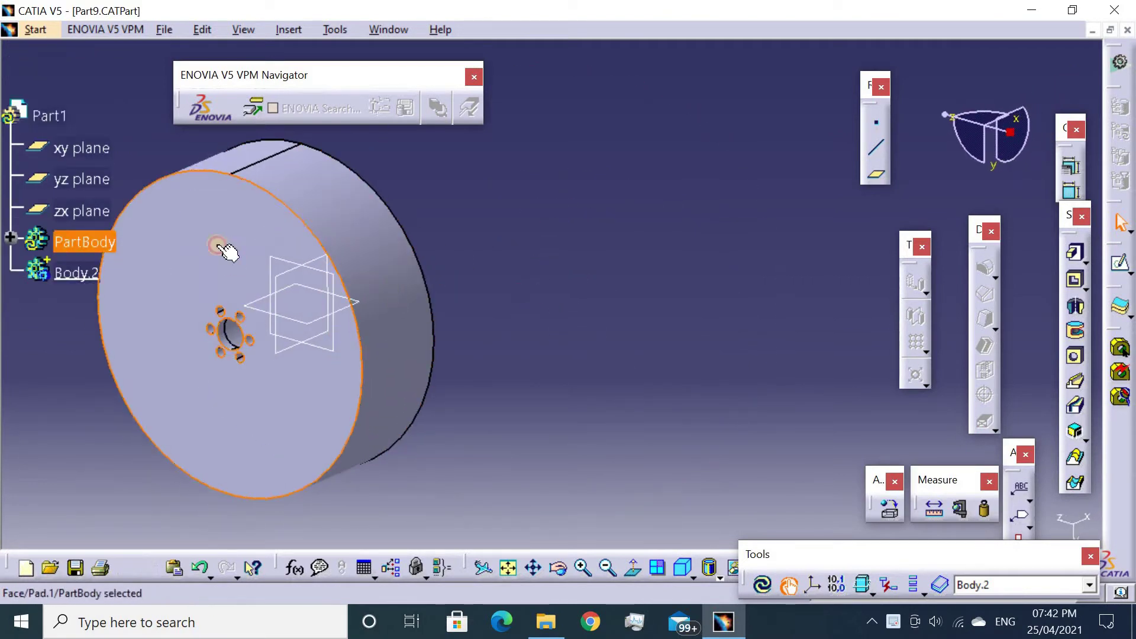
{"action": "left_click", "coordinate": [1121, 262]}
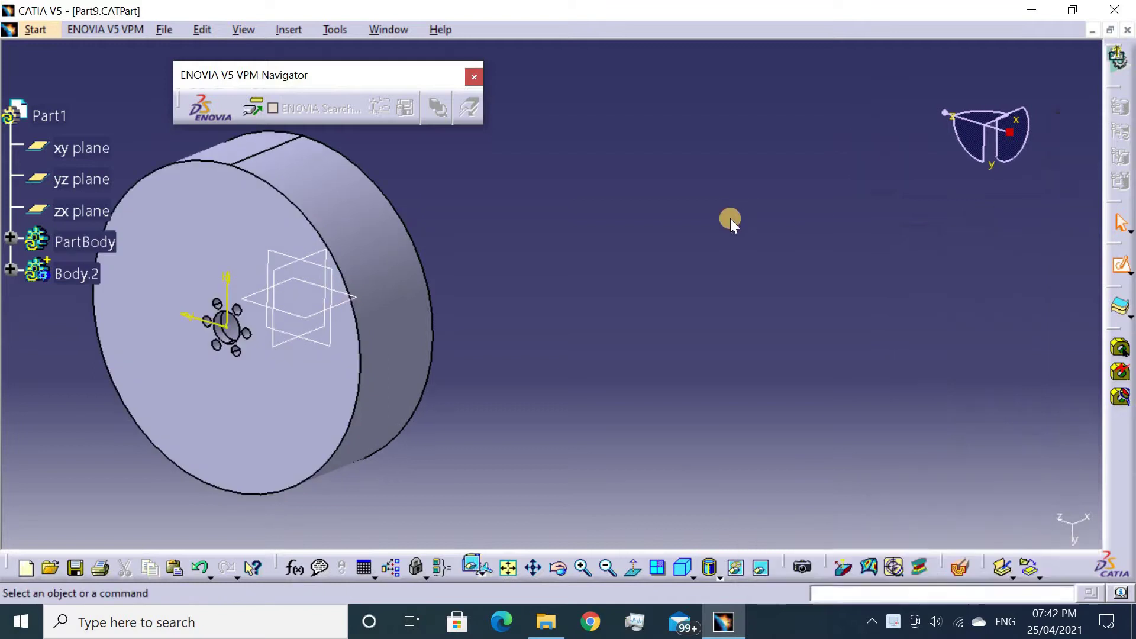
Sketch a circle centred on the part, constrain it to 160 mm diameter, and exit the sketch.
{"action": "left_click", "coordinate": [508, 568]}
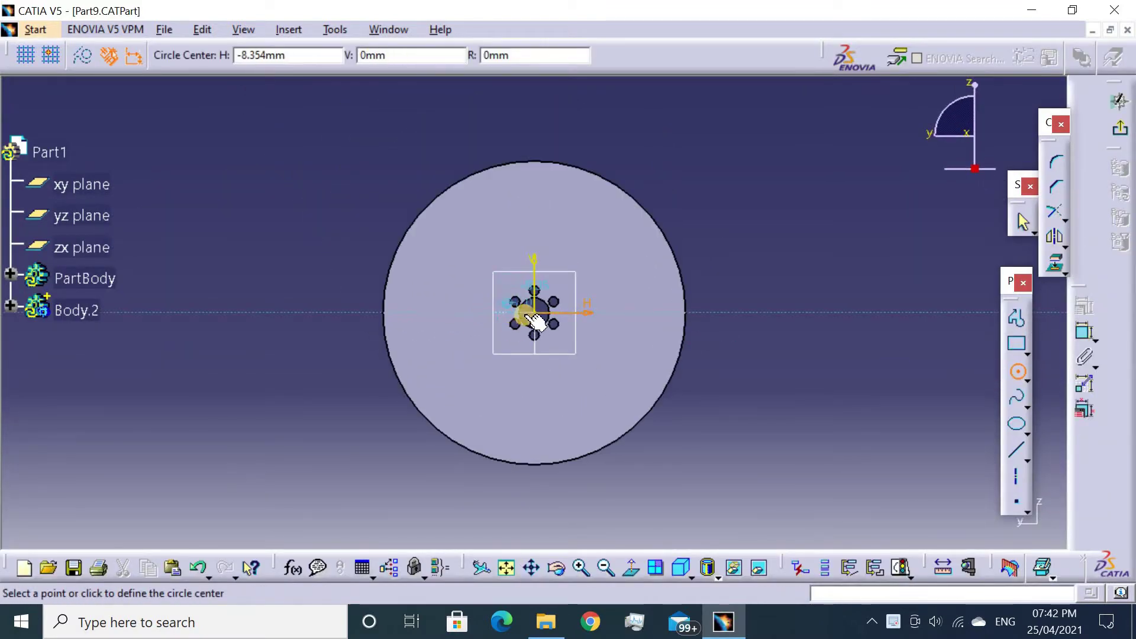
{"action": "left_click", "coordinate": [627, 439]}
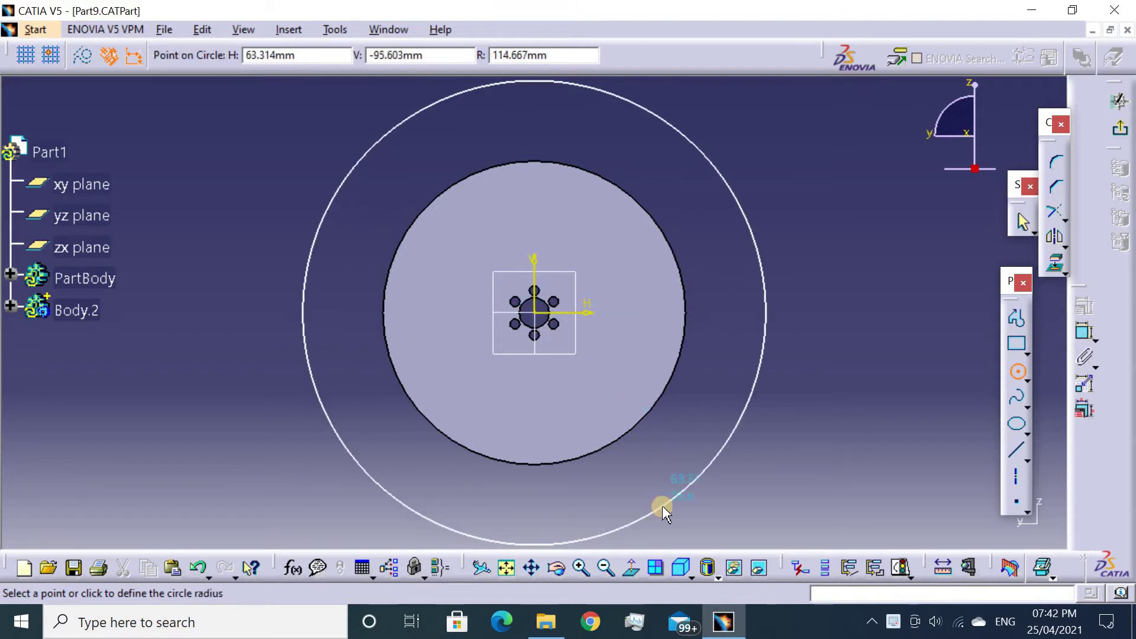
{"action": "left_click", "coordinate": [618, 443]}
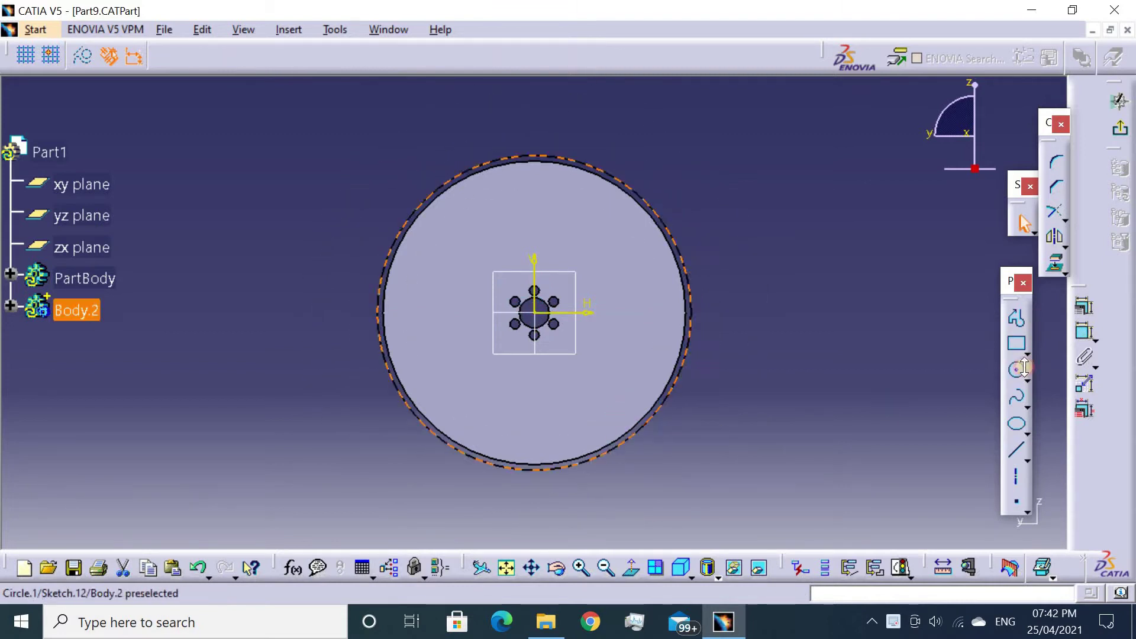
{"action": "left_click", "coordinate": [1085, 339]}
{"action": "left_click", "coordinate": [760, 203]}
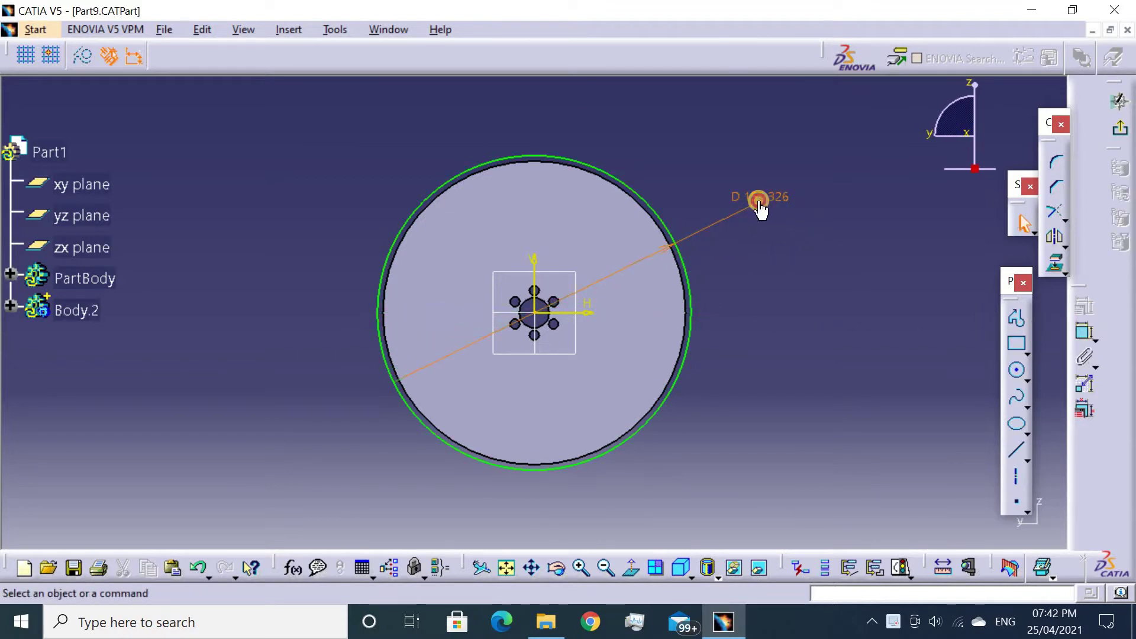
{"action": "double_click", "coordinate": [760, 203]}
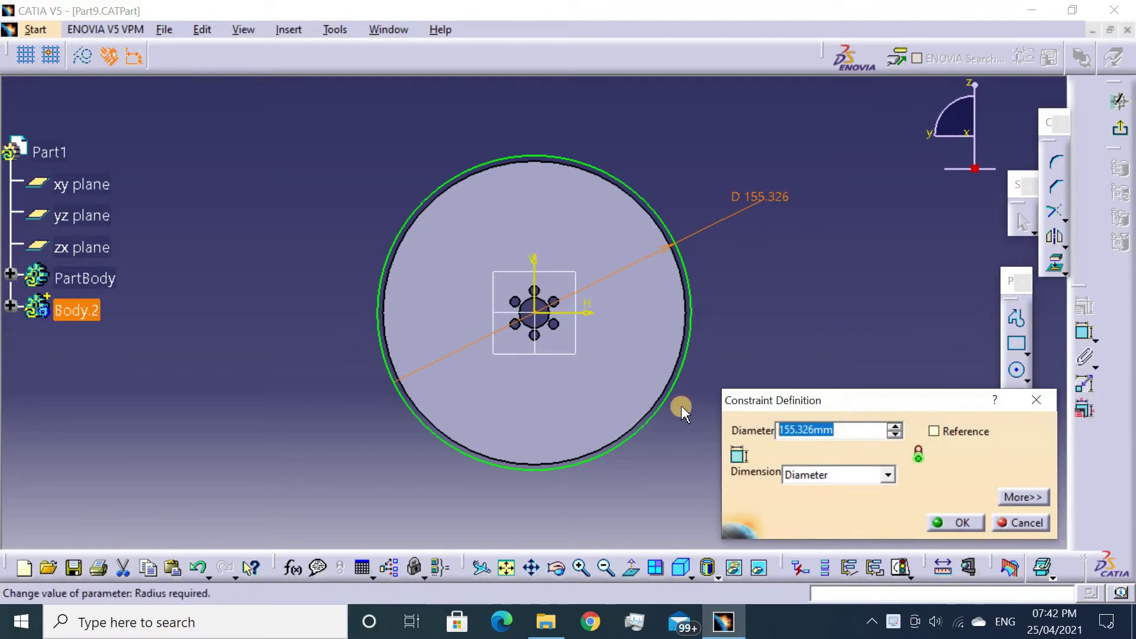
{"action": "key", "text": "Return"}
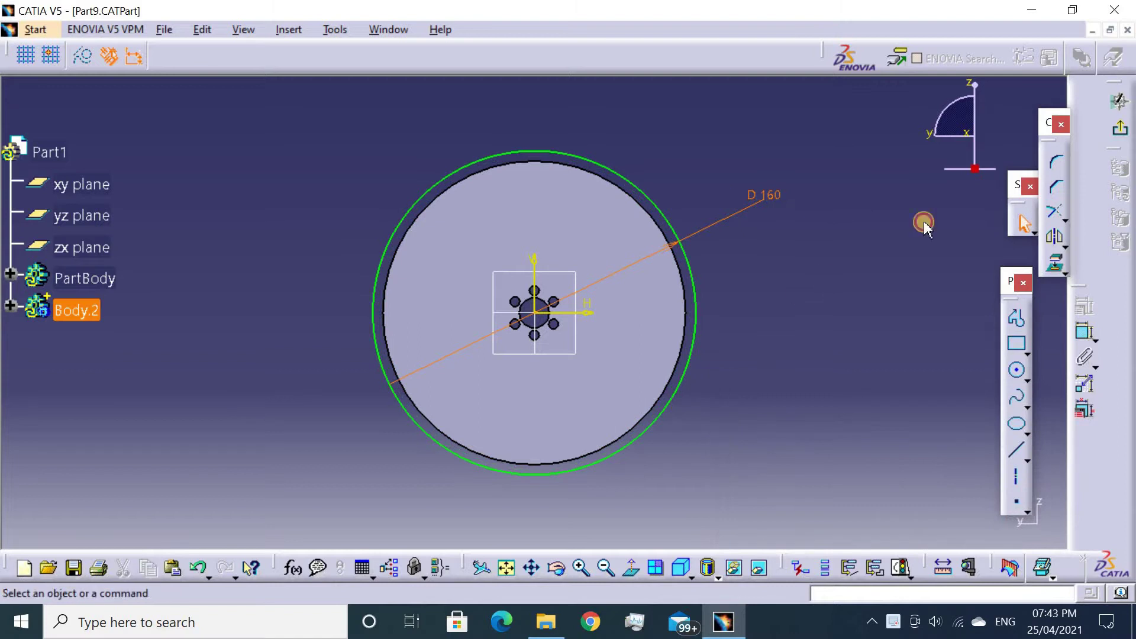
{"action": "left_click", "coordinate": [1043, 567]}
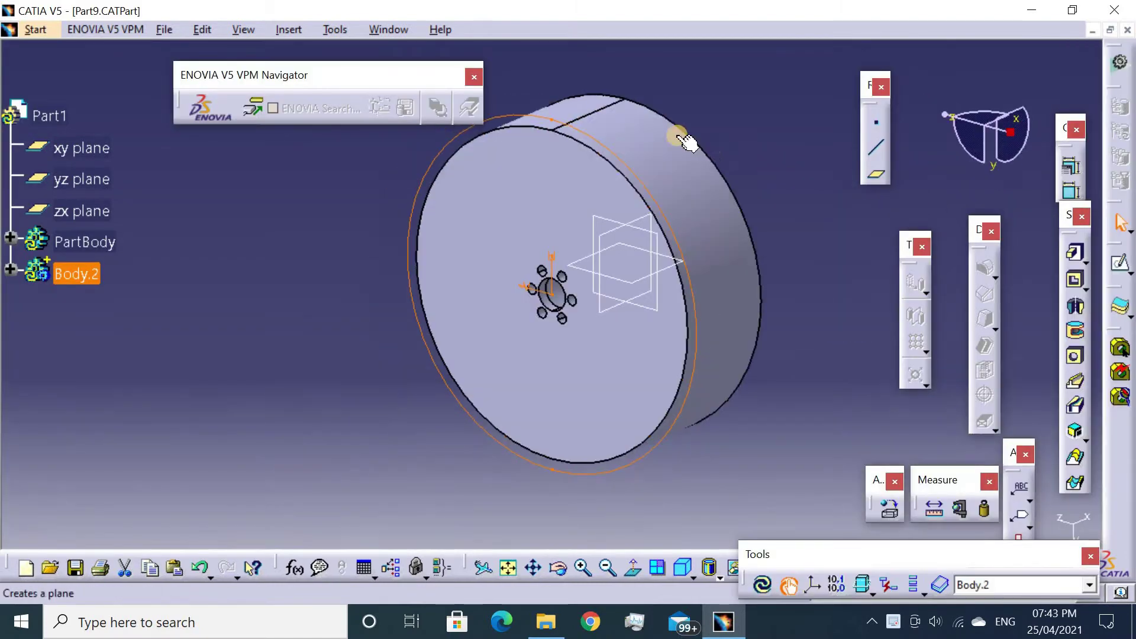
Start a pad from the 160 mm circle sketch with its direction reversed.
{"action": "middle_click_drag", "start_coordinate": [602, 186], "coordinate": [604, 255]}
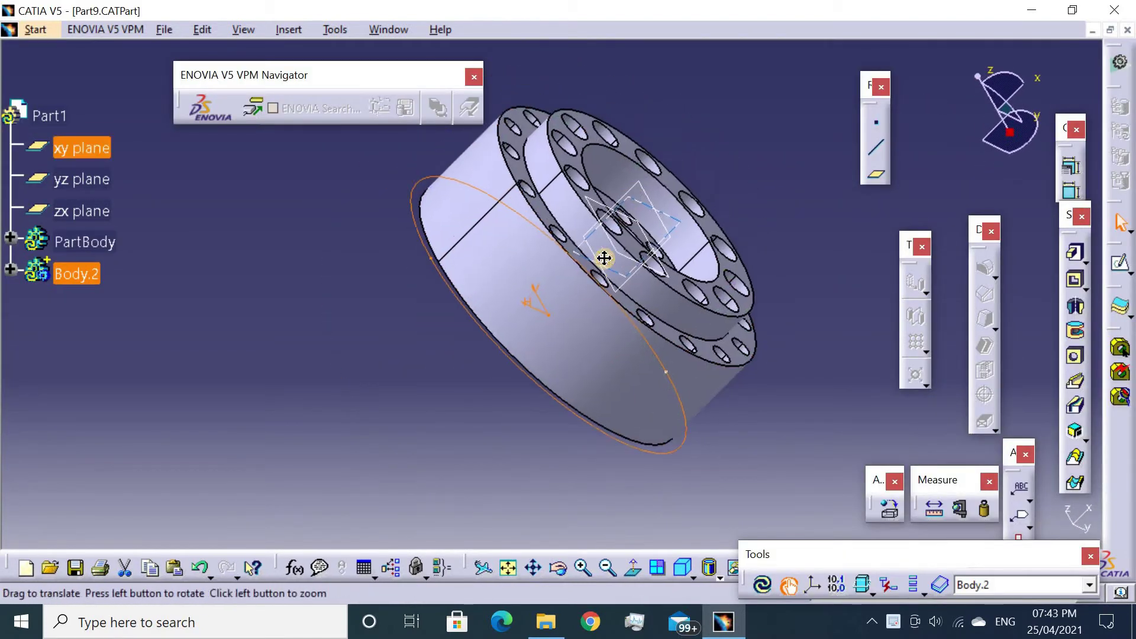
{"action": "left_click", "coordinate": [1076, 253]}
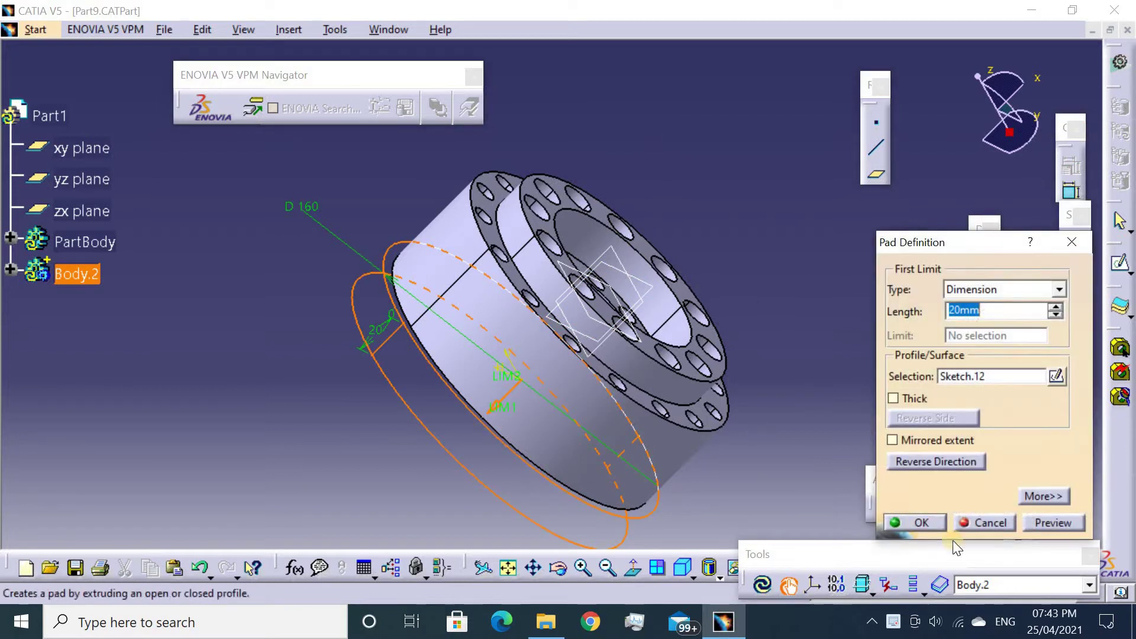
{"action": "left_click", "coordinate": [956, 463]}
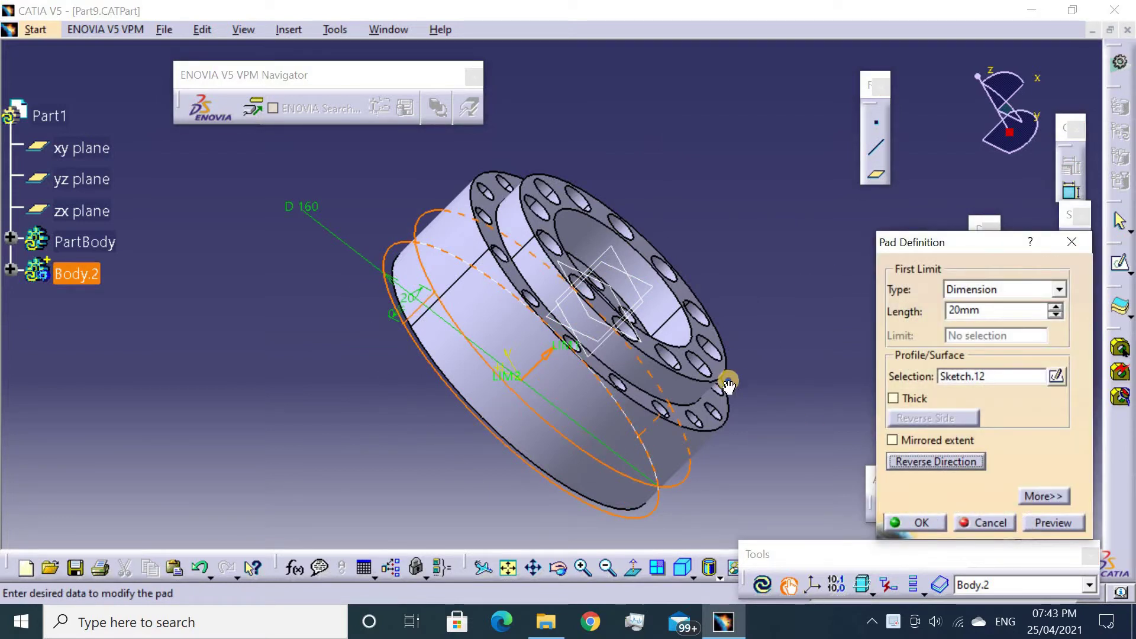
{"action": "mouse_move", "coordinate": [731, 376]}
{"action": "middle_mouse_down"}
{"action": "mouse_move", "coordinate": [671, 312]}
{"action": "mouse_move", "coordinate": [600, 286]}
{"action": "middle_mouse_up"}
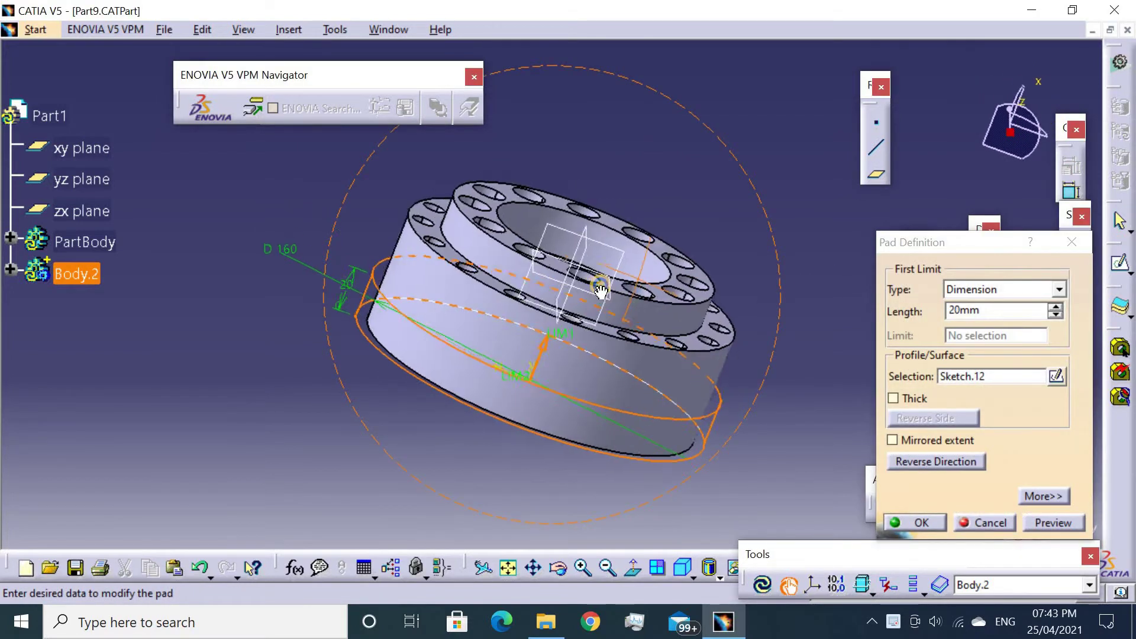
Adjust the pad length to 65 mm and create the pad.
{"action": "left_click", "coordinate": [1056, 306]}
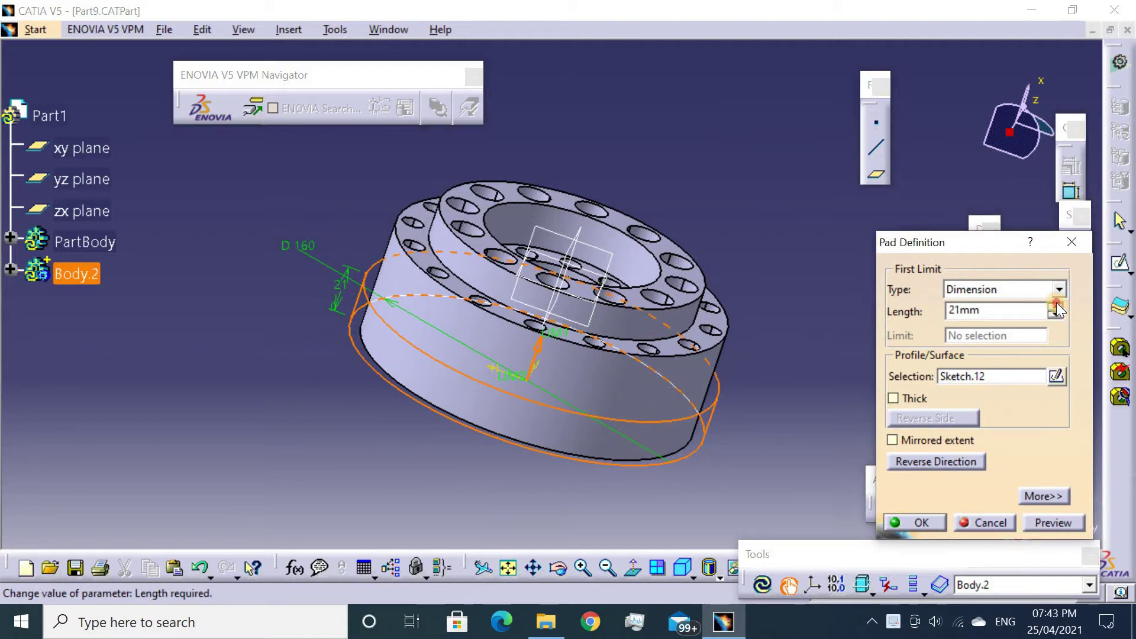
{"action": "left_click_drag", "start_coordinate": [1053, 307], "coordinate": [1054, 307]}
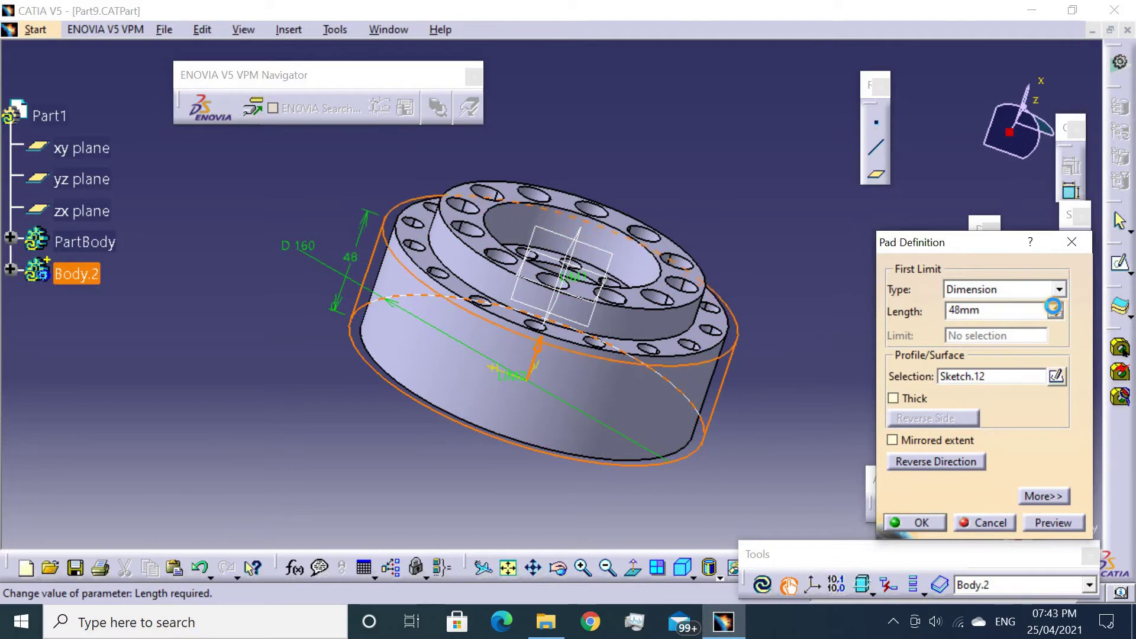
{"action": "middle_click_drag", "start_coordinate": [708, 396], "coordinate": [639, 283]}
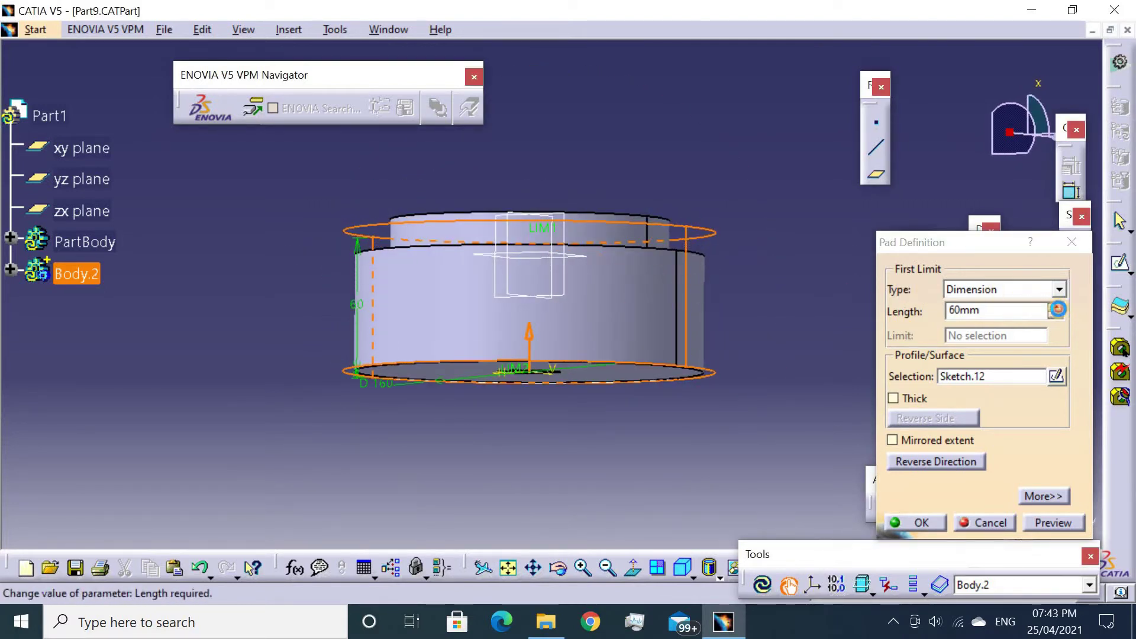
{"action": "left_click_drag", "start_coordinate": [1058, 308], "coordinate": [1014, 310]}
{"action": "mouse_move", "coordinate": [667, 194]}
{"action": "middle_mouse_down"}
{"action": "mouse_move", "coordinate": [637, 231]}
{"action": "mouse_move", "coordinate": [666, 207]}
{"action": "middle_mouse_up"}
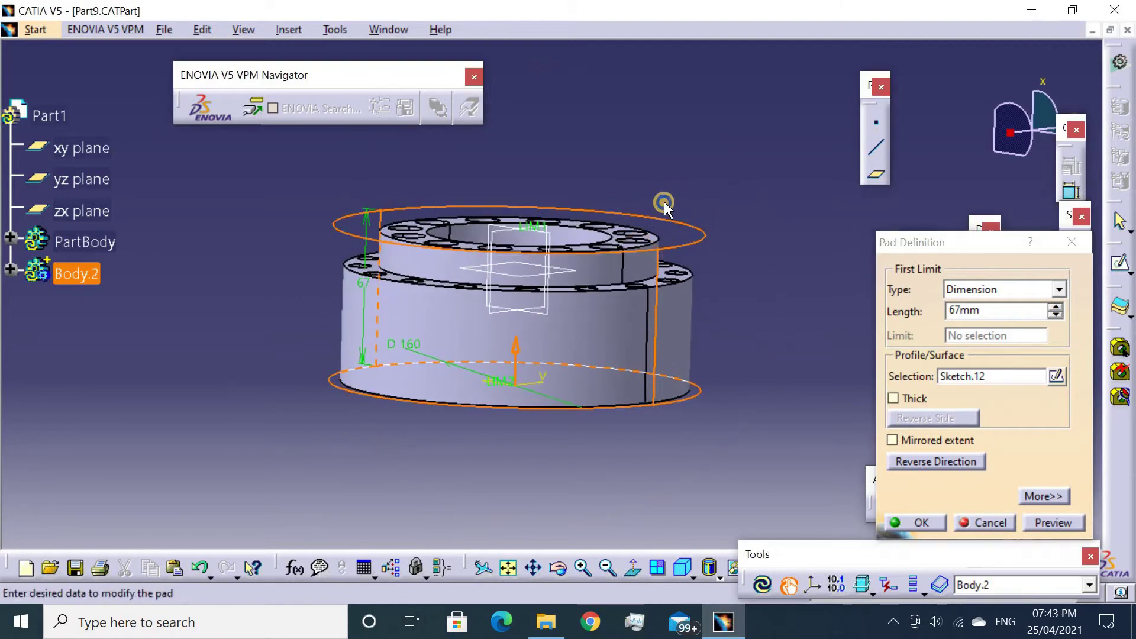
{"action": "left_click", "coordinate": [687, 570]}
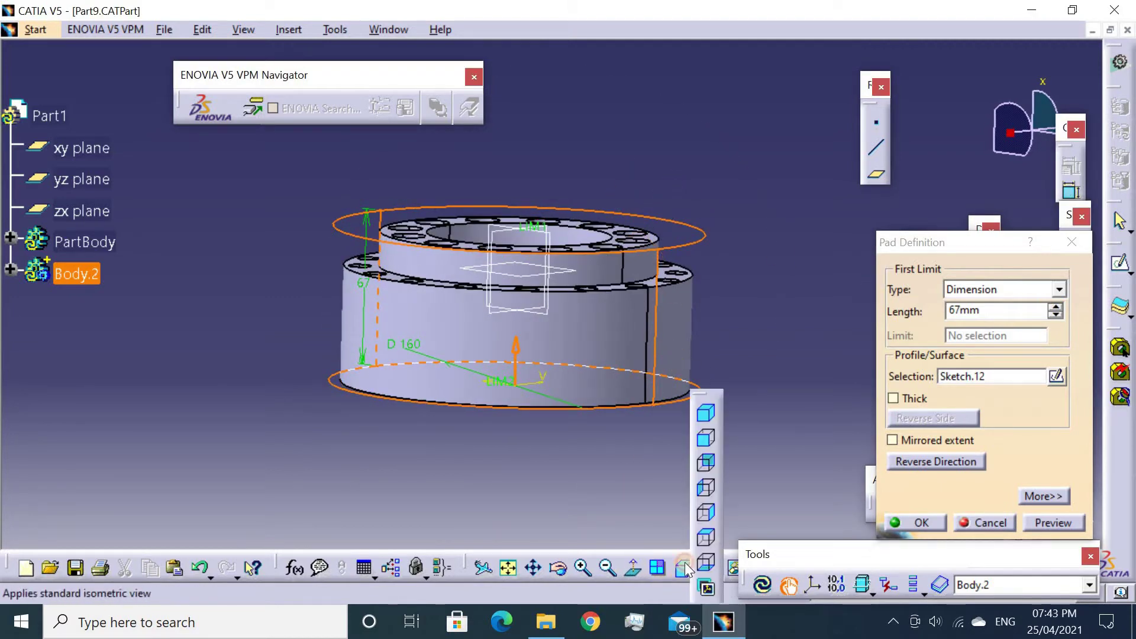
{"action": "left_click", "coordinate": [707, 490]}
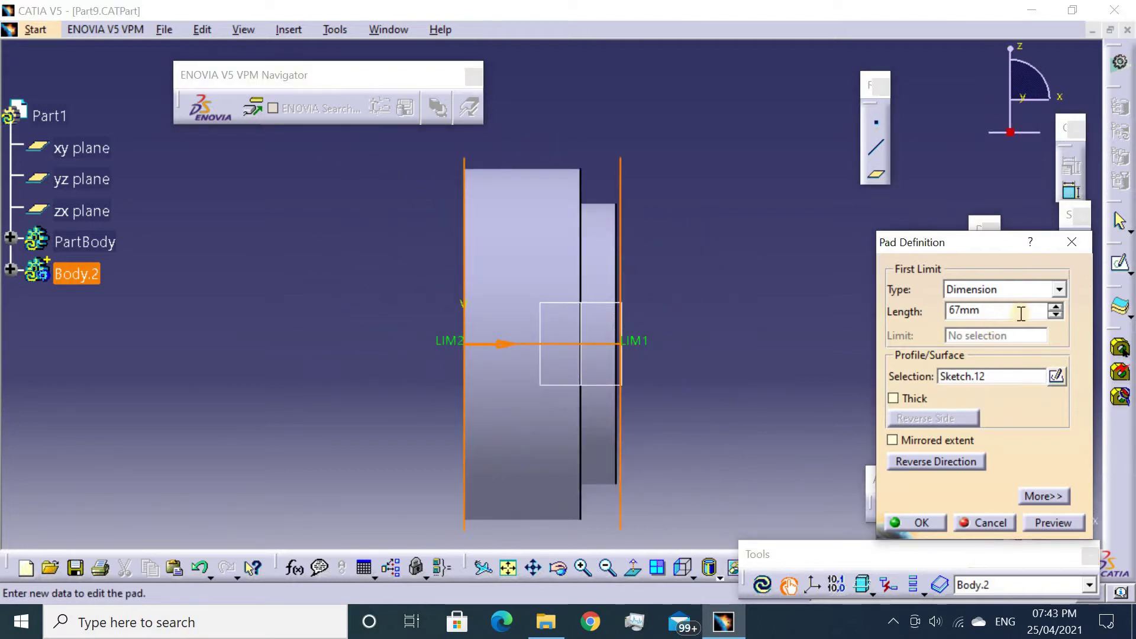
{"action": "left_click", "coordinate": [1057, 317]}
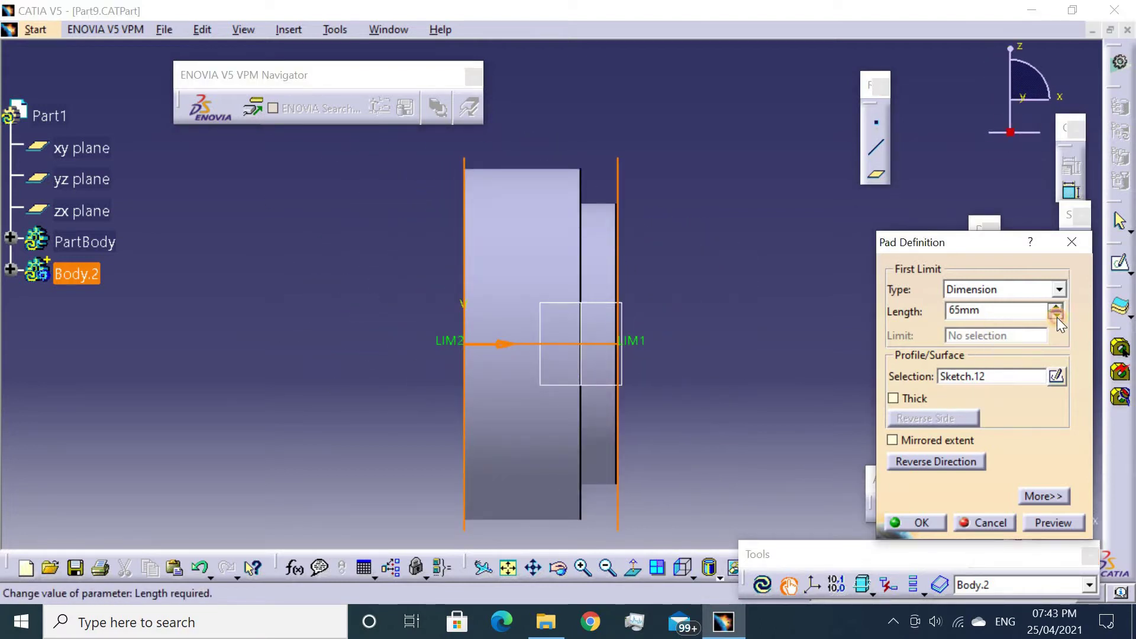
{"action": "left_click_drag", "start_coordinate": [994, 310], "coordinate": [919, 300]}
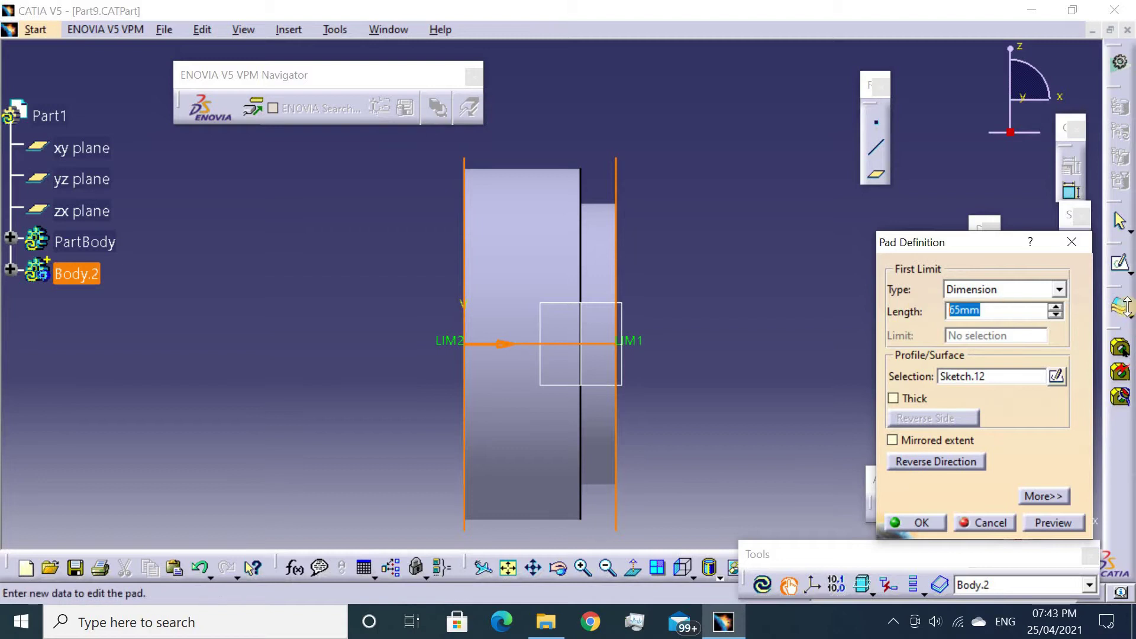
{"action": "type", "text": "75"}
{"action": "key", "text": "Return"}
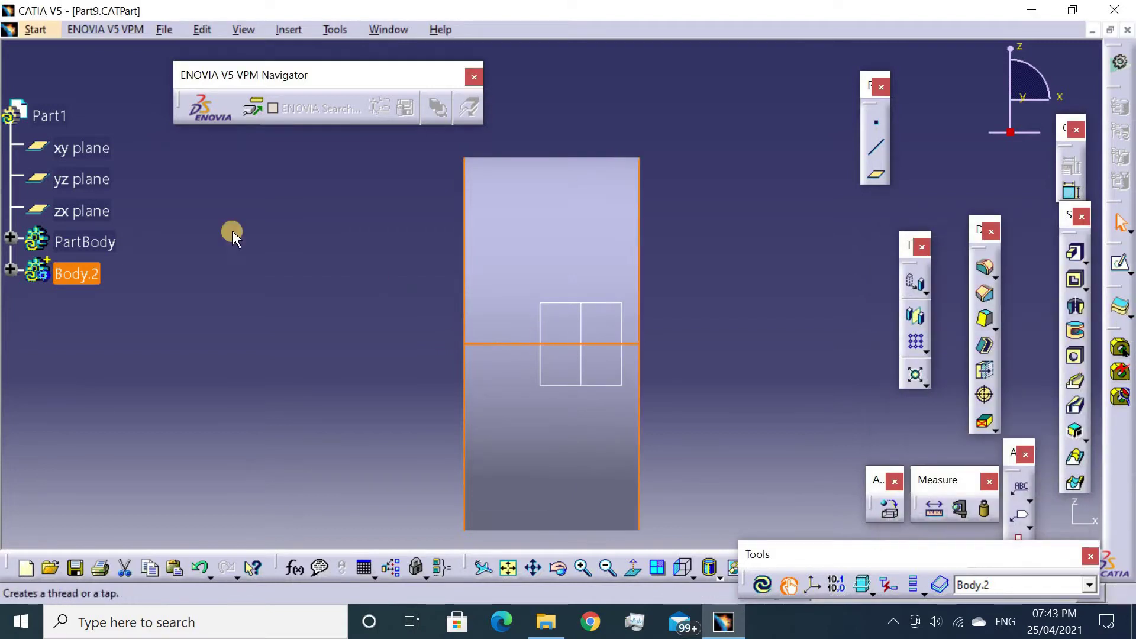
Set Body.2's fill transparency to about 211 in its Graphic properties.
{"action": "right_click", "coordinate": [89, 281]}
{"action": "left_click", "coordinate": [105, 308]}
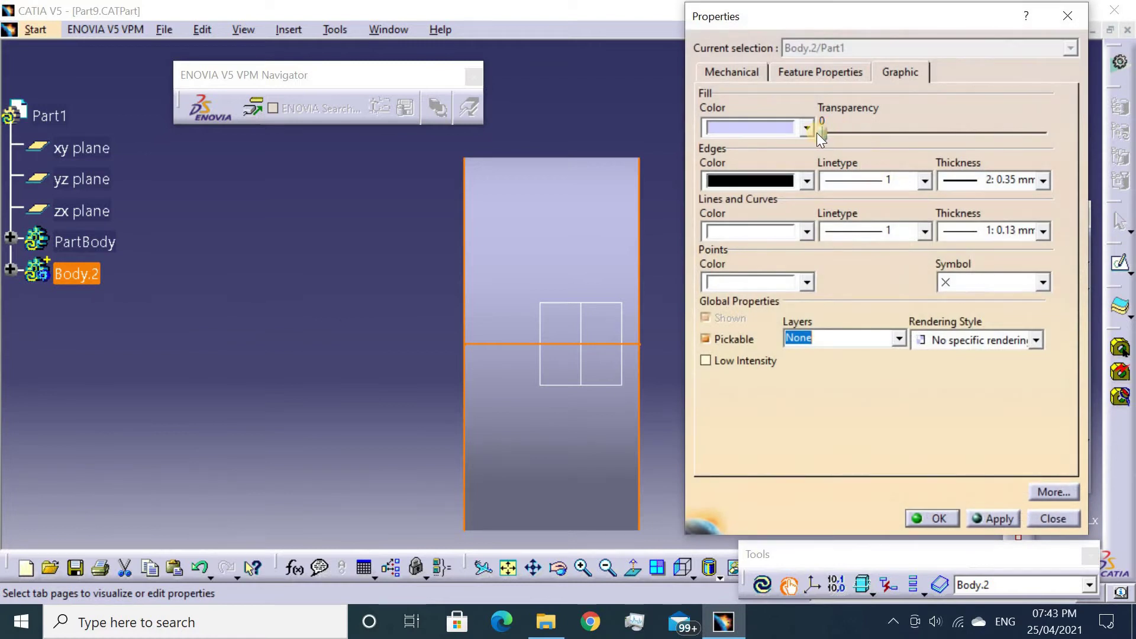
{"action": "left_click_drag", "start_coordinate": [824, 131], "coordinate": [960, 140]}
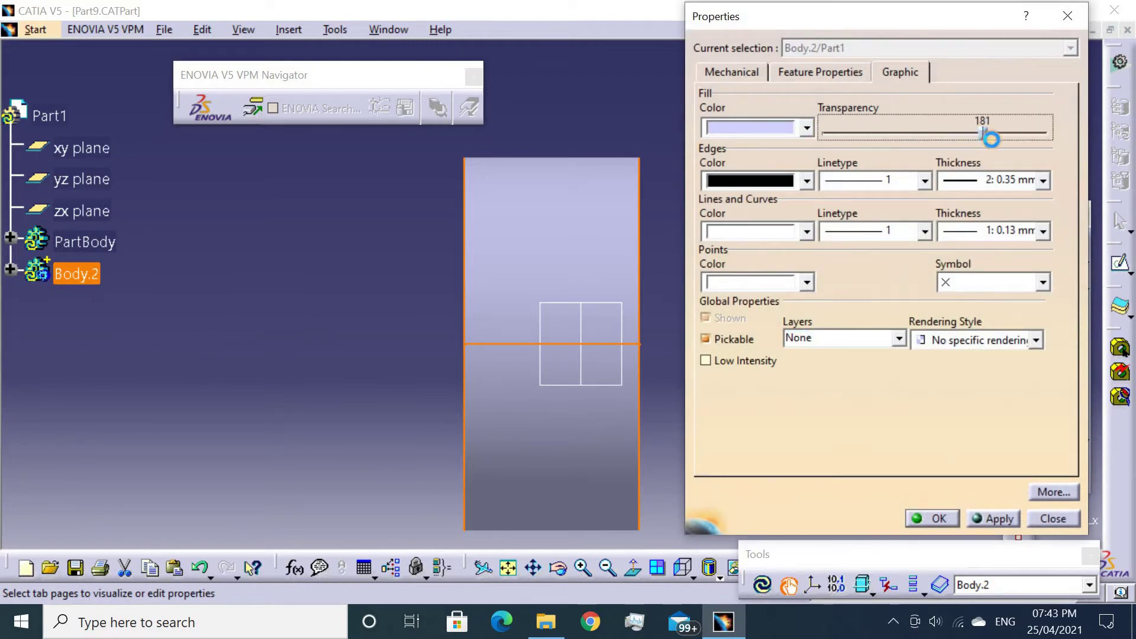
{"action": "left_click", "coordinate": [983, 516]}
{"action": "left_click", "coordinate": [942, 519]}
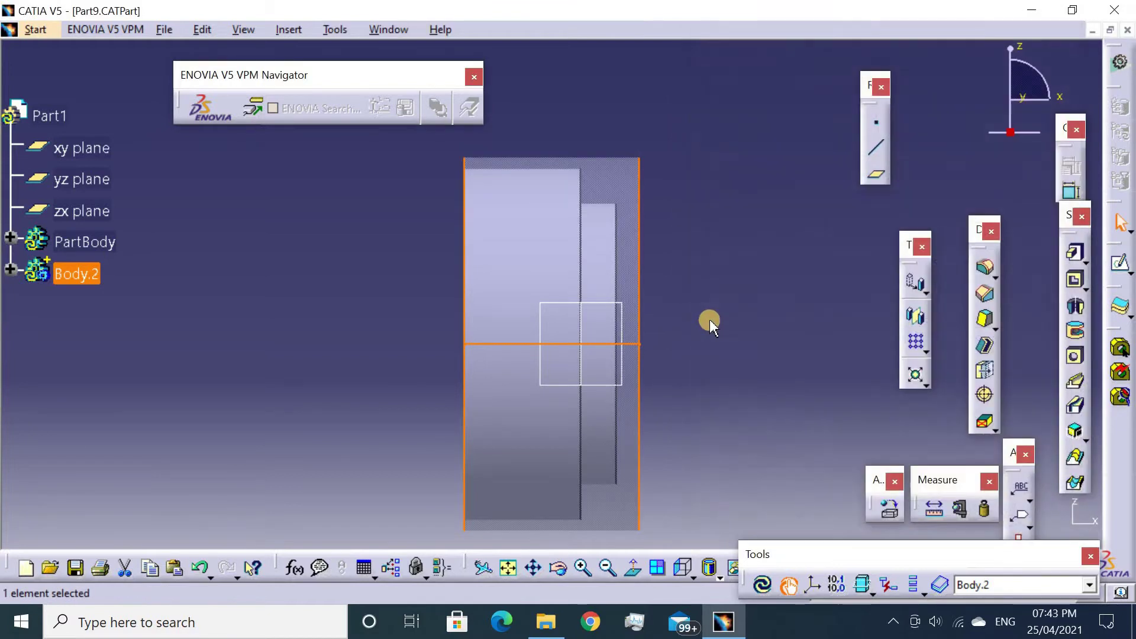
{"action": "mouse_move", "coordinate": [709, 319]}
{"action": "middle_mouse_down"}
{"action": "mouse_move", "coordinate": [624, 230]}
{"action": "mouse_move", "coordinate": [680, 101]}
{"action": "mouse_move", "coordinate": [487, 299]}
{"action": "middle_mouse_up"}
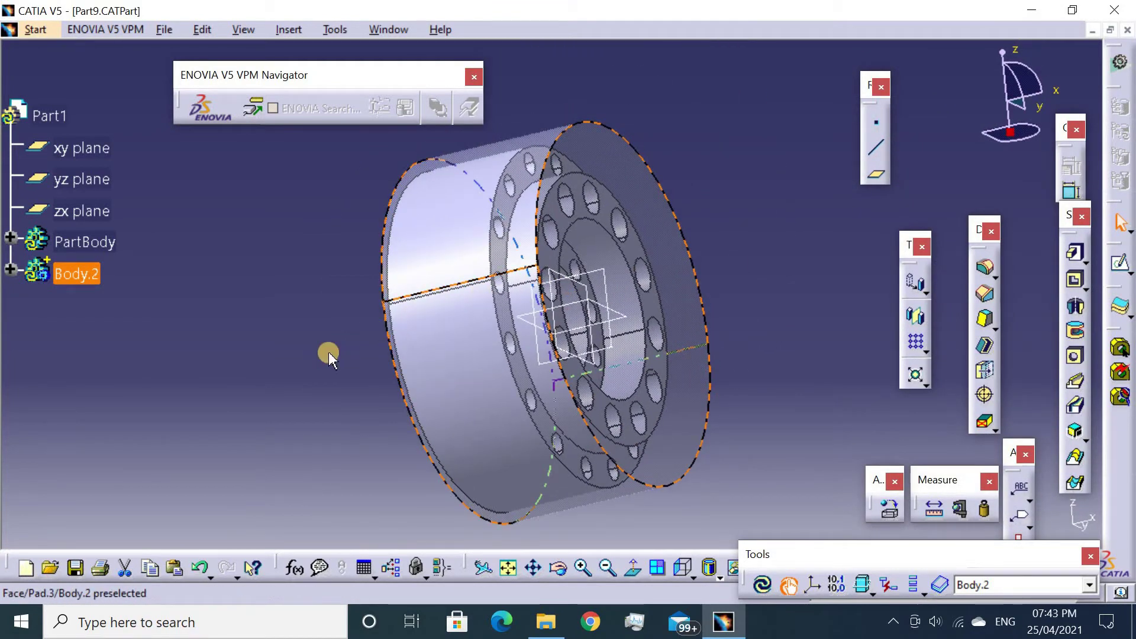
Sketch on the pad's front face by projecting the flange's outer circular edge.
{"action": "middle_click_drag", "start_coordinate": [406, 322], "coordinate": [539, 151]}
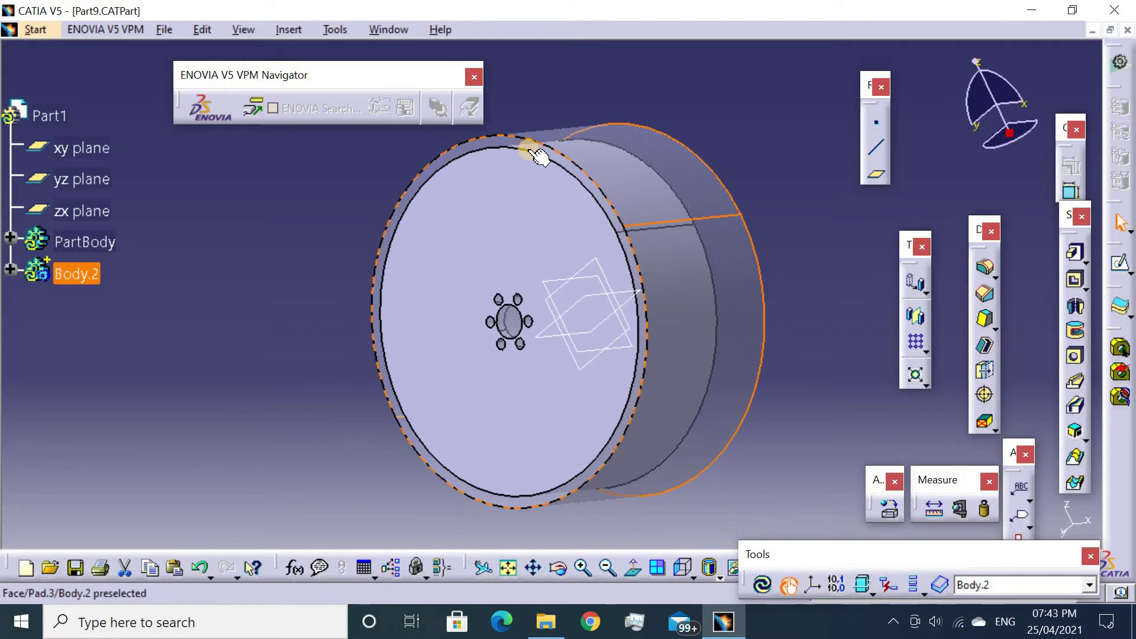
{"action": "left_click", "coordinate": [539, 157]}
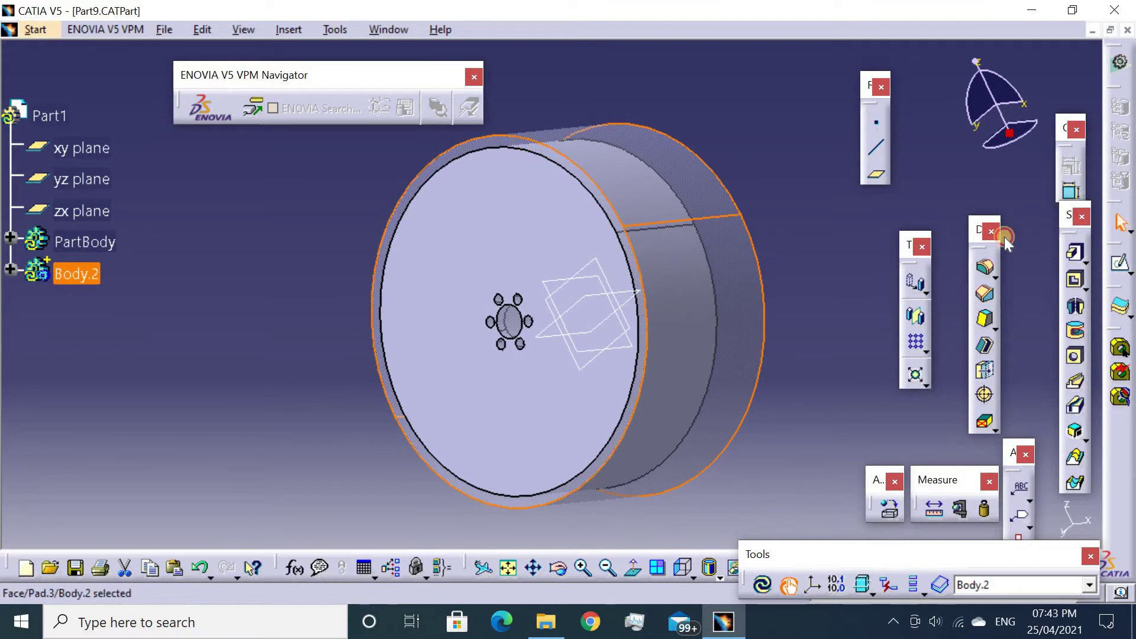
{"action": "left_click", "coordinate": [1123, 268]}
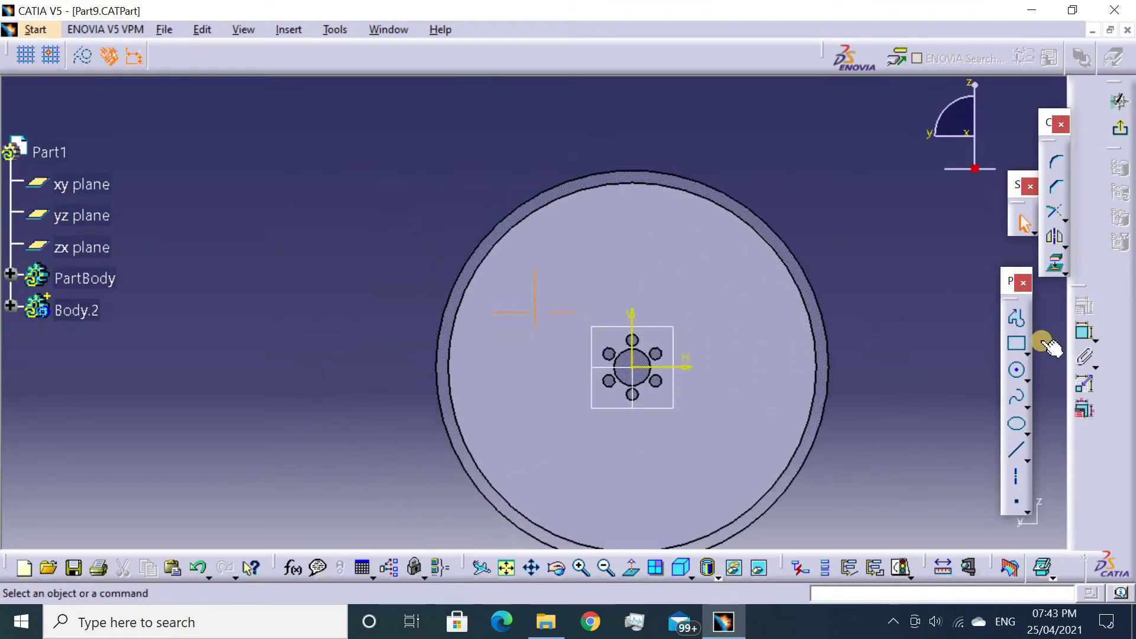
{"action": "left_click", "coordinate": [1057, 265]}
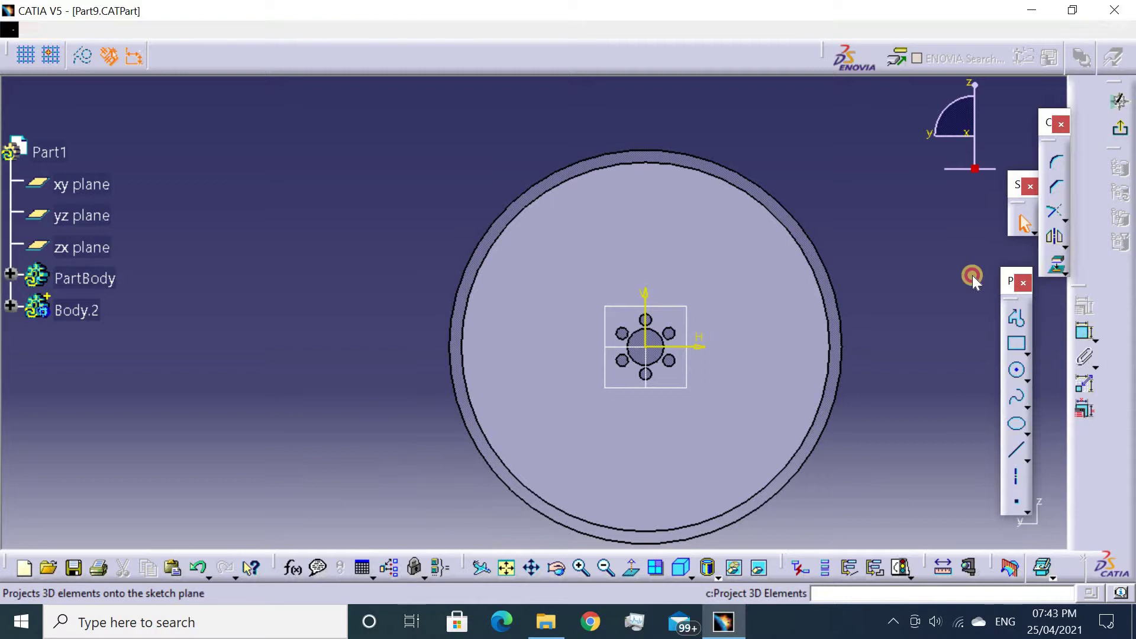
{"action": "left_click", "coordinate": [820, 260]}
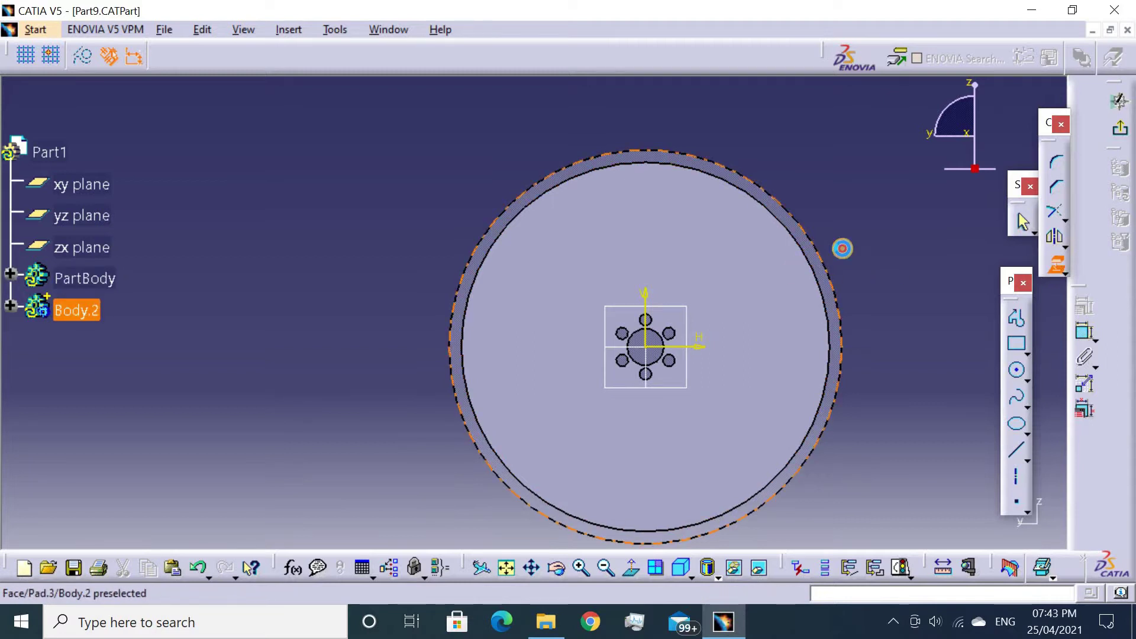
{"action": "left_click", "coordinate": [1063, 134]}
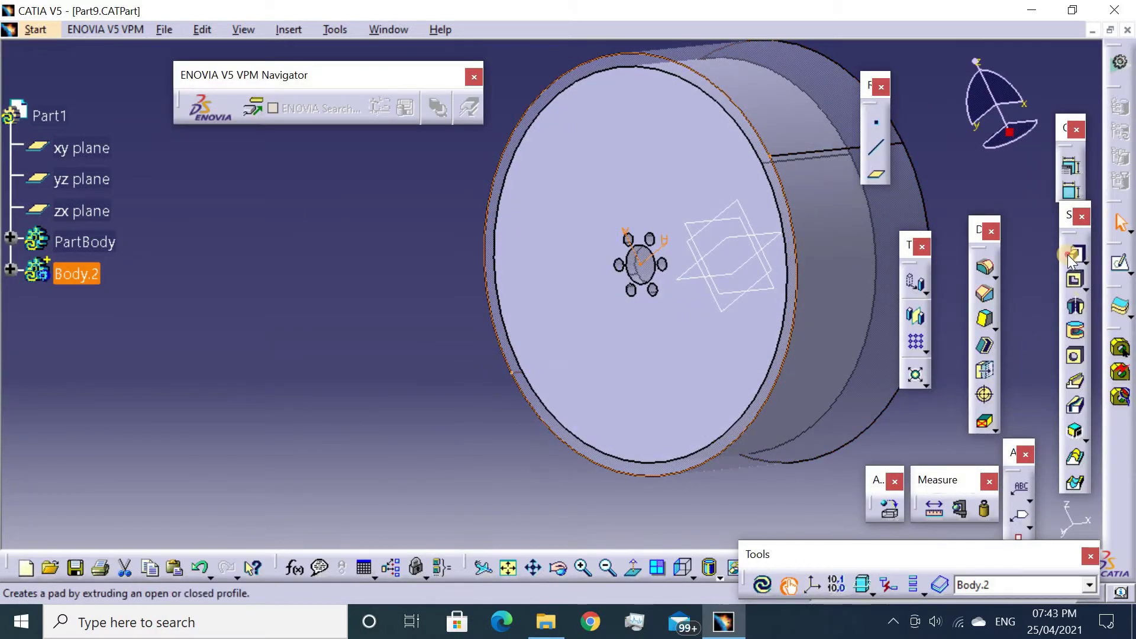
Pad the projected-edge Sketch.13 into Pad.4 with length 1.
{"action": "left_click", "coordinate": [1069, 256]}
{"action": "type", "text": "1"}
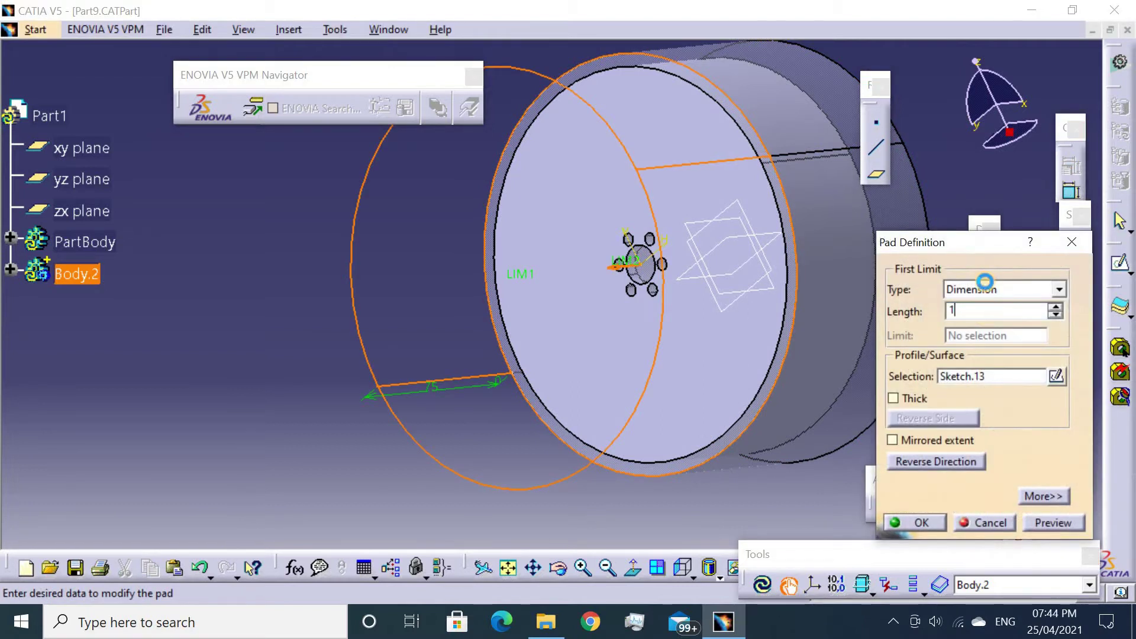
{"action": "key", "text": "Return"}
{"action": "mouse_move", "coordinate": [738, 166]}
{"action": "middle_mouse_down"}
{"action": "mouse_move", "coordinate": [665, 286]}
{"action": "mouse_move", "coordinate": [709, 290]}
{"action": "middle_mouse_up"}
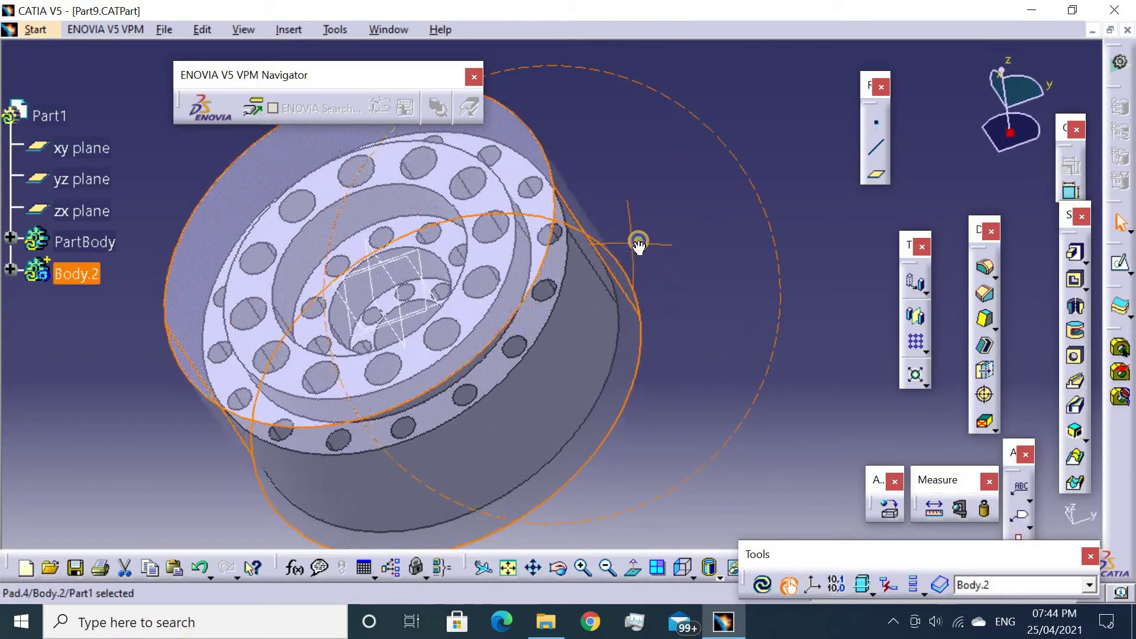
Insert a default axis system into the part.
{"action": "mouse_move", "coordinate": [708, 290]}
{"action": "middle_mouse_down"}
{"action": "mouse_move", "coordinate": [795, 246]}
{"action": "mouse_move", "coordinate": [801, 312]}
{"action": "mouse_move", "coordinate": [436, 229]}
{"action": "mouse_move", "coordinate": [312, 122]}
{"action": "middle_mouse_up"}
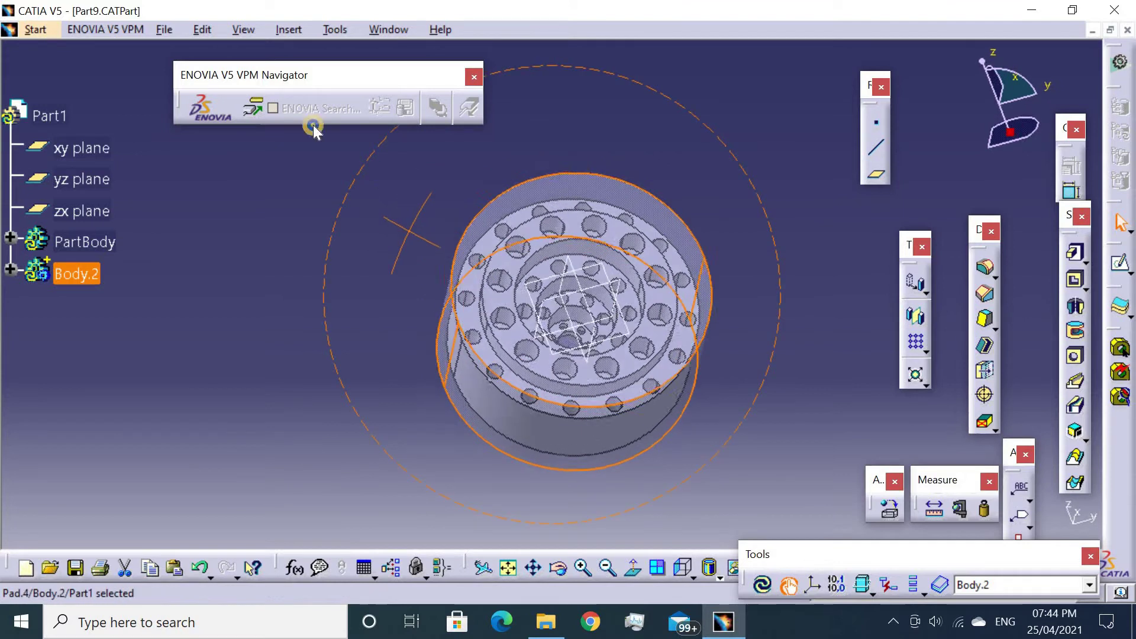
{"action": "left_click", "coordinate": [288, 30]}
{"action": "left_click", "coordinate": [329, 260]}
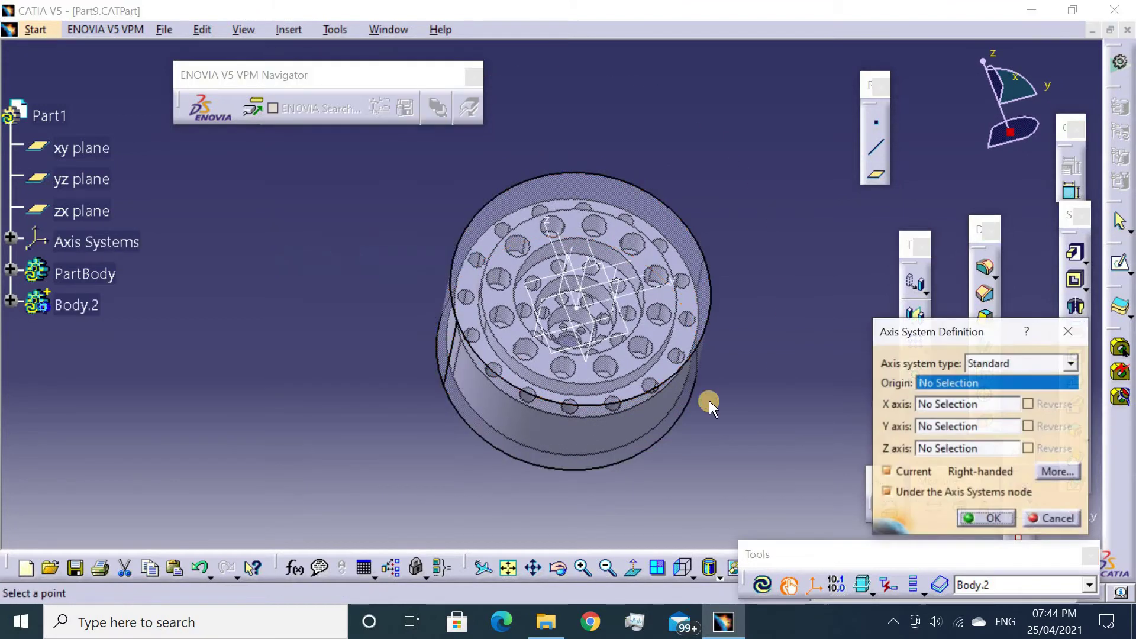
{"action": "left_click", "coordinate": [984, 520]}
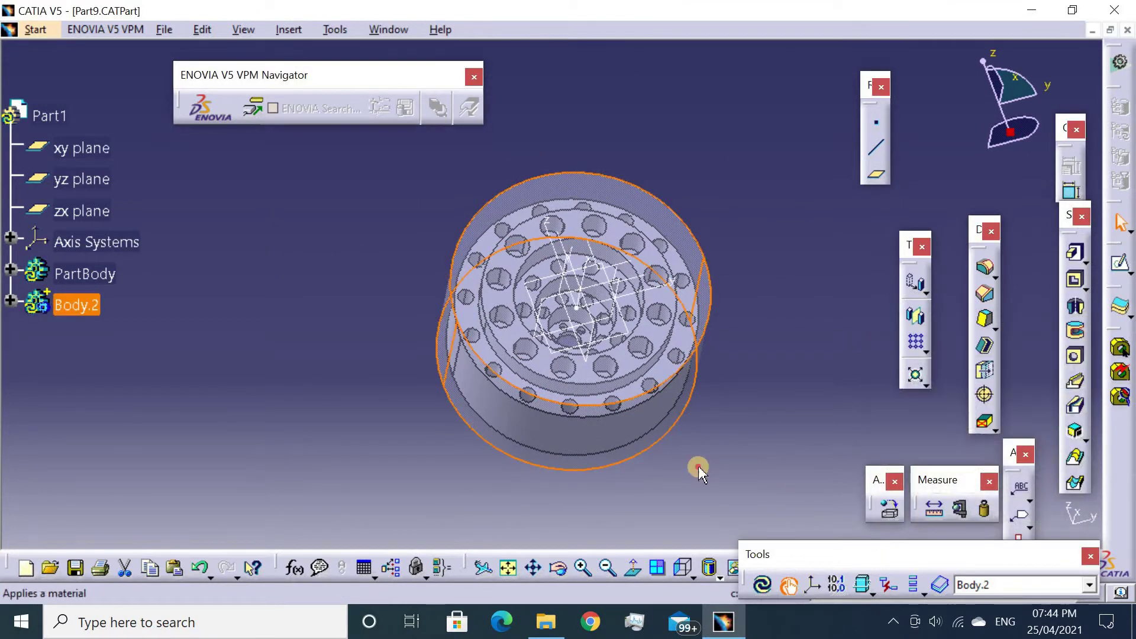
{"action": "mouse_move", "coordinate": [436, 433]}
{"action": "middle_mouse_down"}
{"action": "mouse_move", "coordinate": [532, 357]}
{"action": "mouse_move", "coordinate": [511, 375]}
{"action": "middle_mouse_up"}
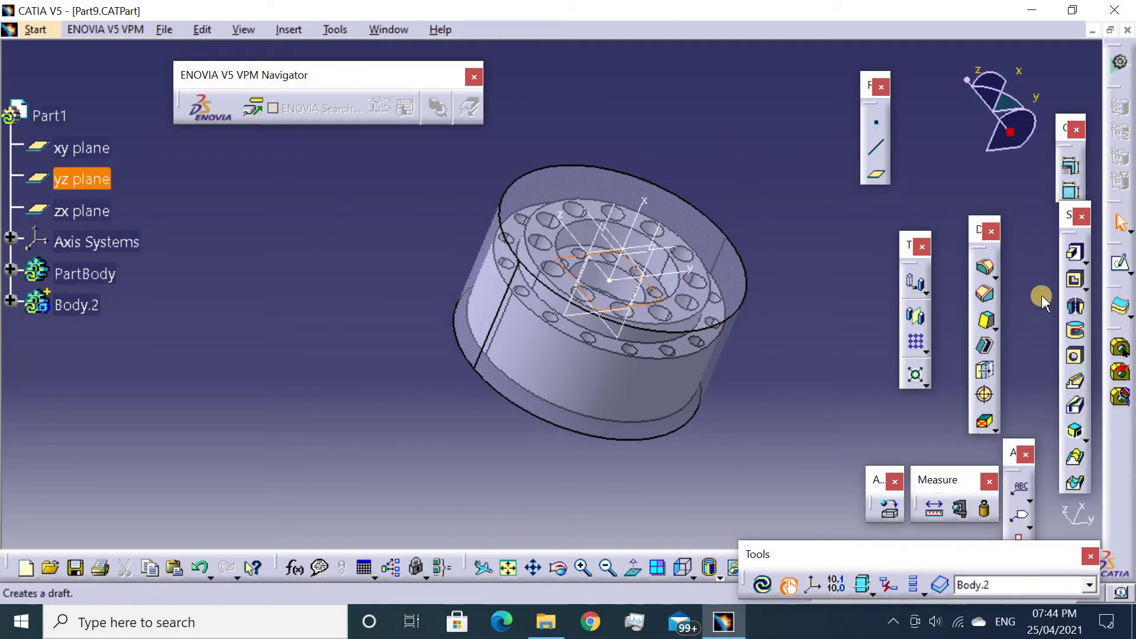
Create a reference plane offset 80 mm from the yz plane.
{"action": "left_click", "coordinate": [877, 175]}
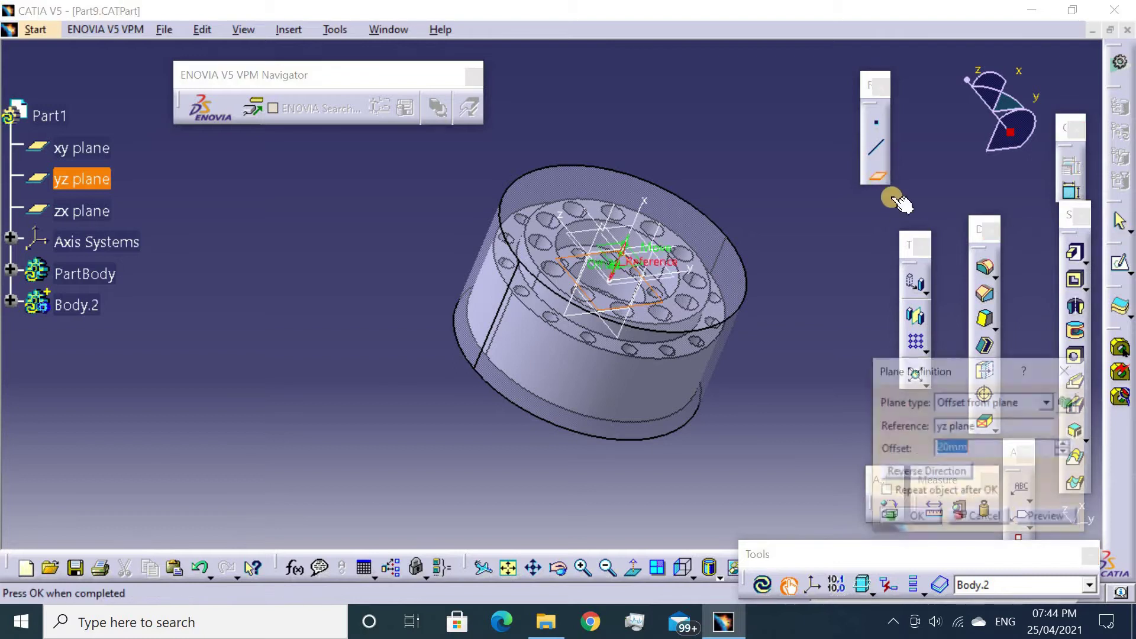
{"action": "type", "text": "80"}
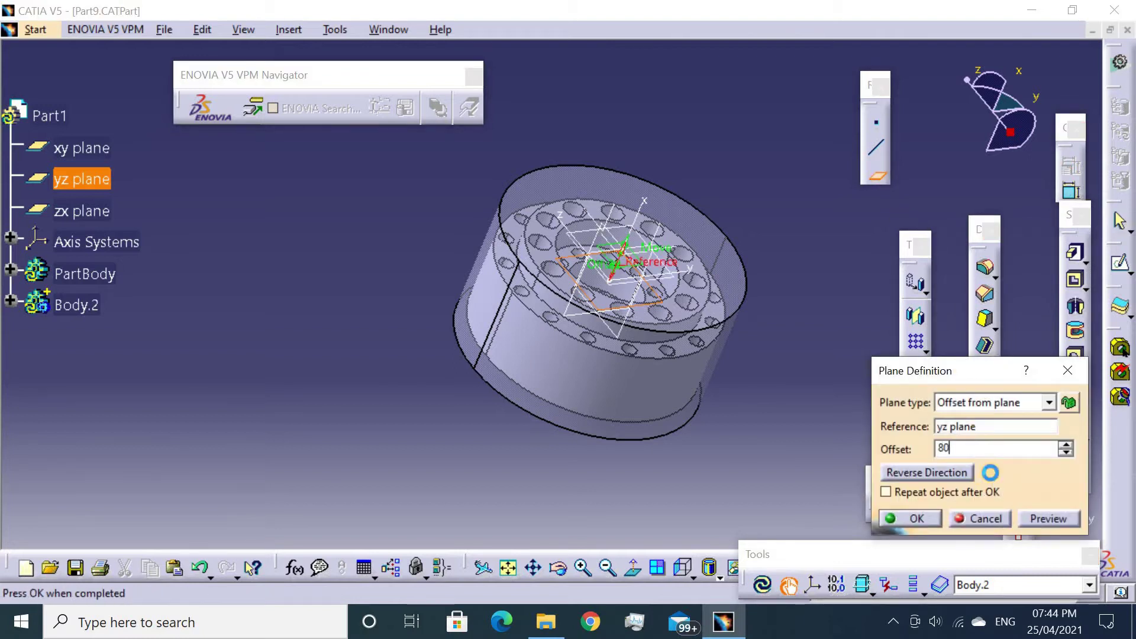
{"action": "key", "text": "Return"}
{"action": "mouse_move", "coordinate": [743, 441]}
{"action": "middle_mouse_down"}
{"action": "mouse_move", "coordinate": [757, 226]}
{"action": "mouse_move", "coordinate": [762, 307]}
{"action": "mouse_move", "coordinate": [651, 195]}
{"action": "middle_mouse_up"}
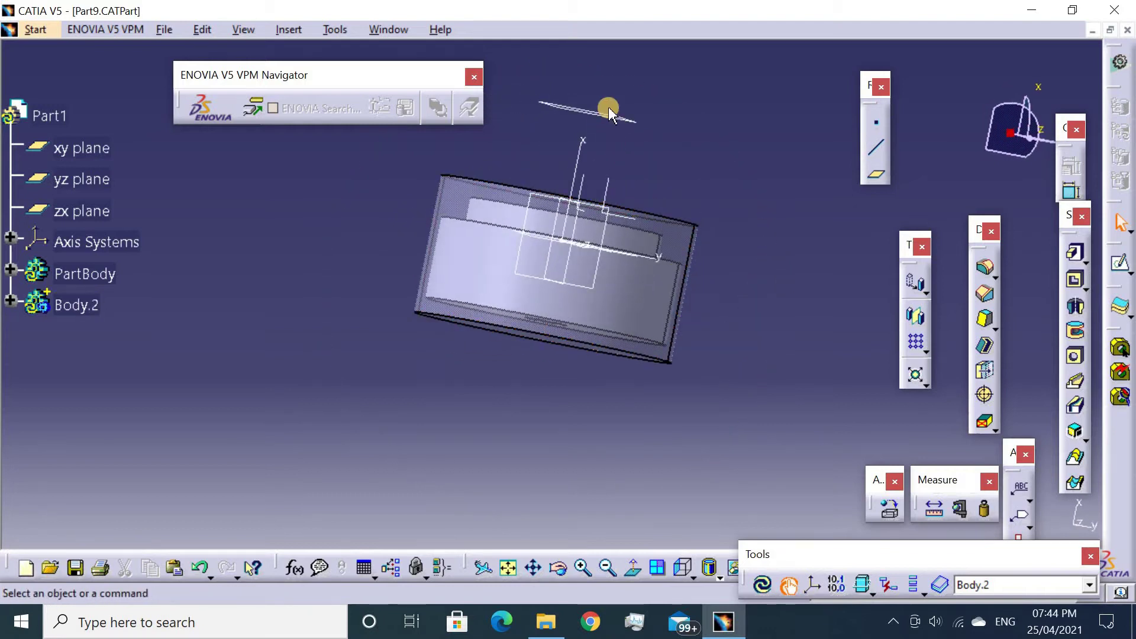
{"action": "left_click", "coordinate": [604, 114]}
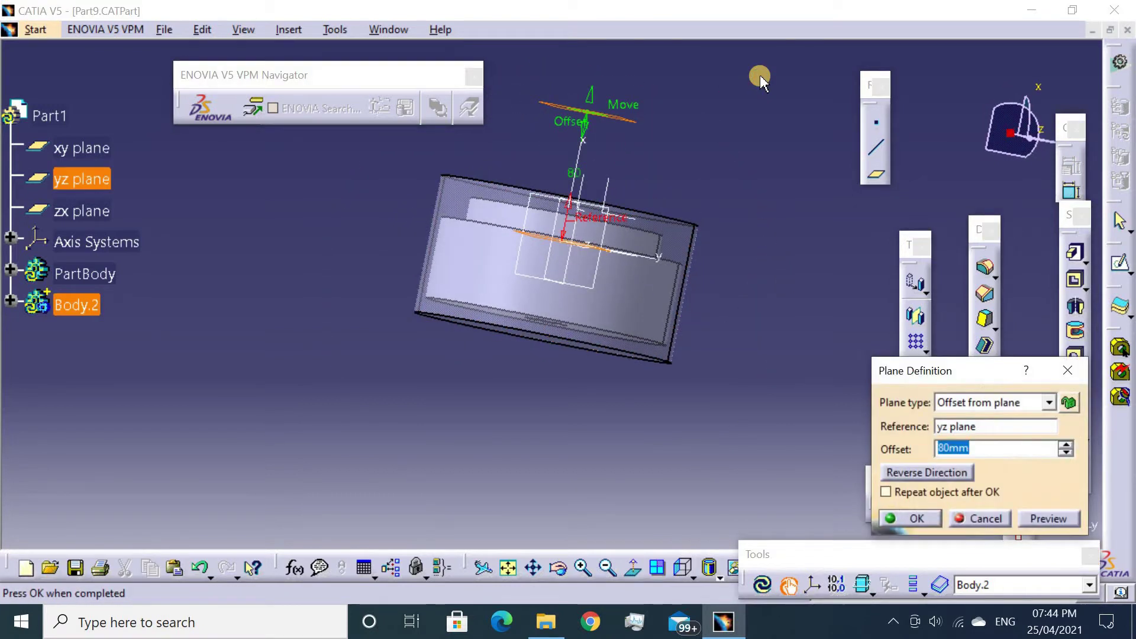
{"action": "key", "text": "Return"}
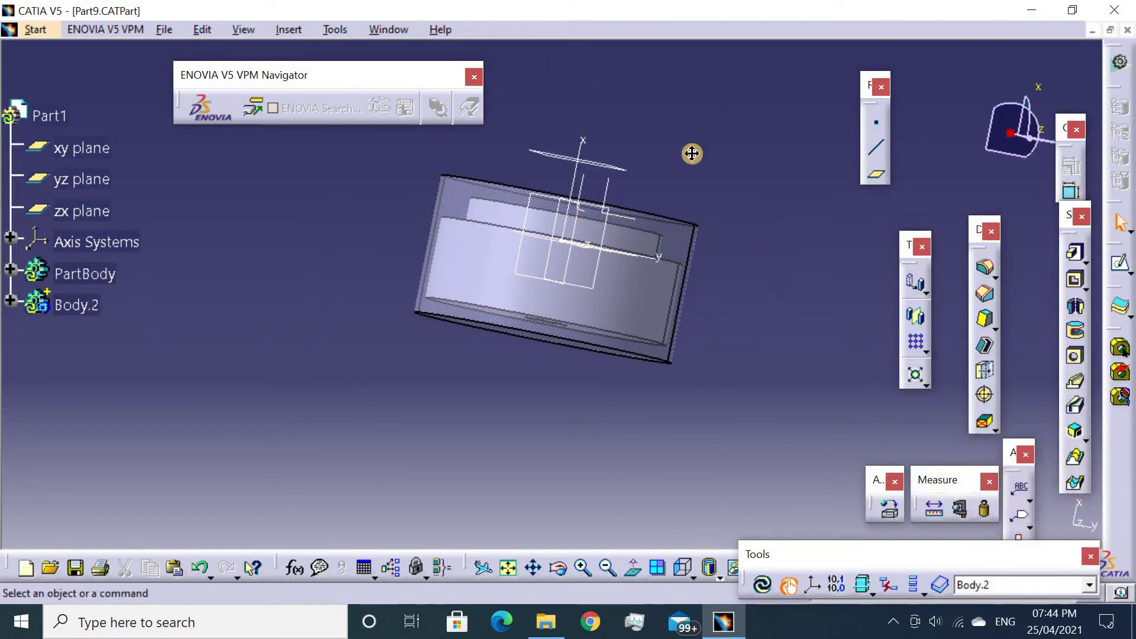
{"action": "middle_click_drag", "start_coordinate": [692, 153], "coordinate": [654, 234]}
Switch to the Prismatic Machining workbench.
{"action": "left_click", "coordinate": [24, 30]}
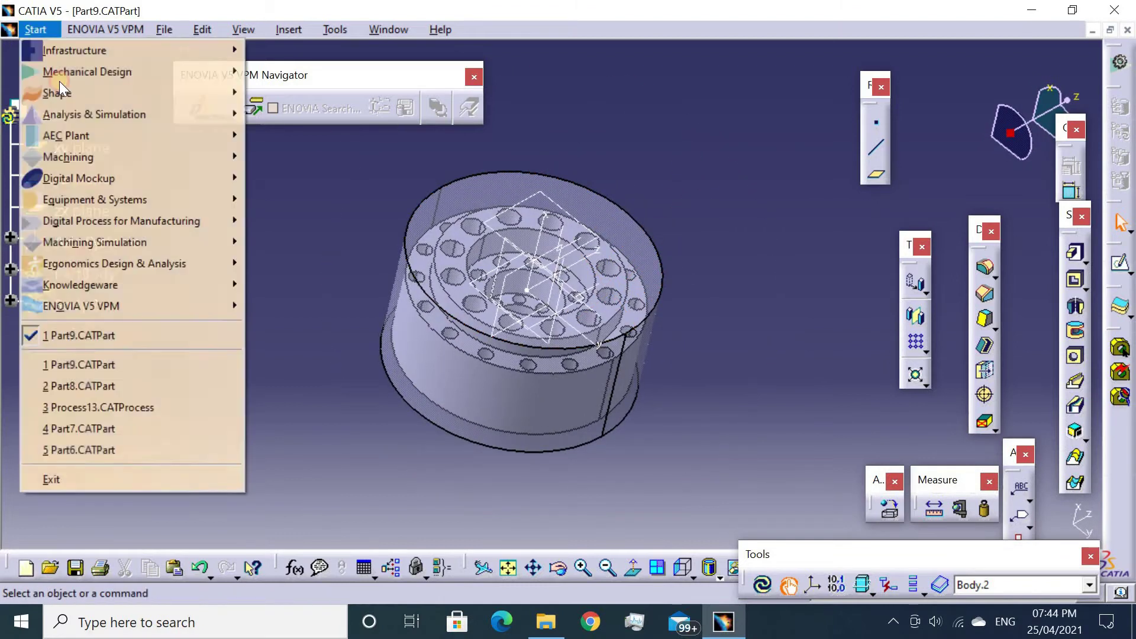
{"action": "mouse_move", "coordinate": [67, 156]}
{"action": "left_click", "coordinate": [318, 178]}
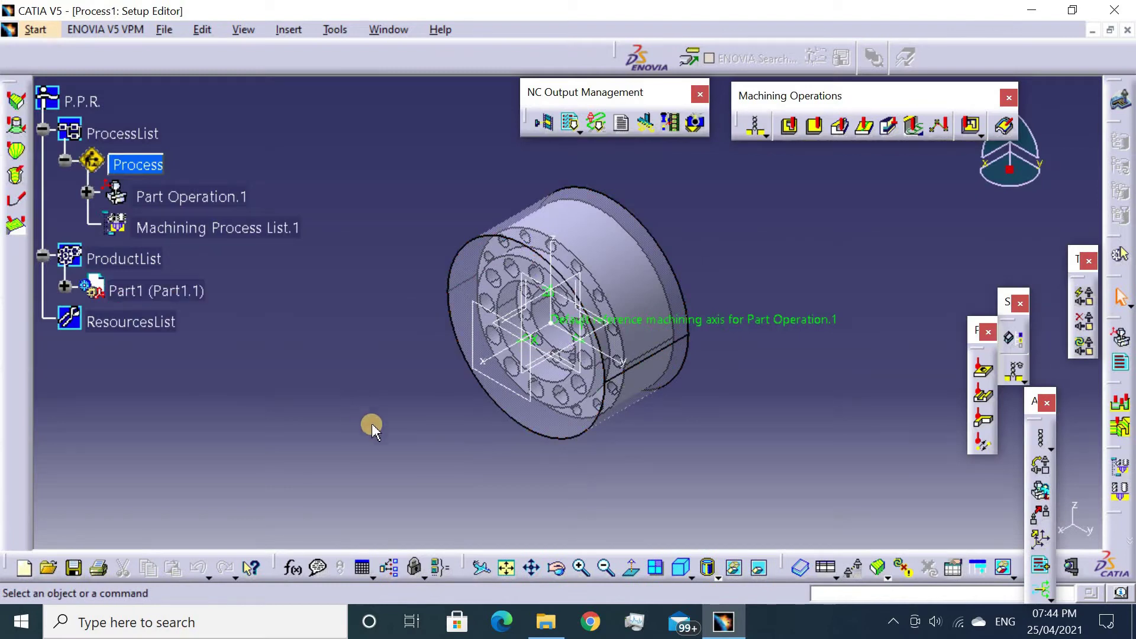
{"action": "mouse_move", "coordinate": [371, 426]}
{"action": "middle_mouse_down"}
{"action": "mouse_move", "coordinate": [512, 198]}
{"action": "mouse_move", "coordinate": [741, 476]}
{"action": "mouse_move", "coordinate": [710, 418]}
{"action": "mouse_move", "coordinate": [718, 427]}
{"action": "mouse_move", "coordinate": [669, 439]}
{"action": "middle_mouse_up"}
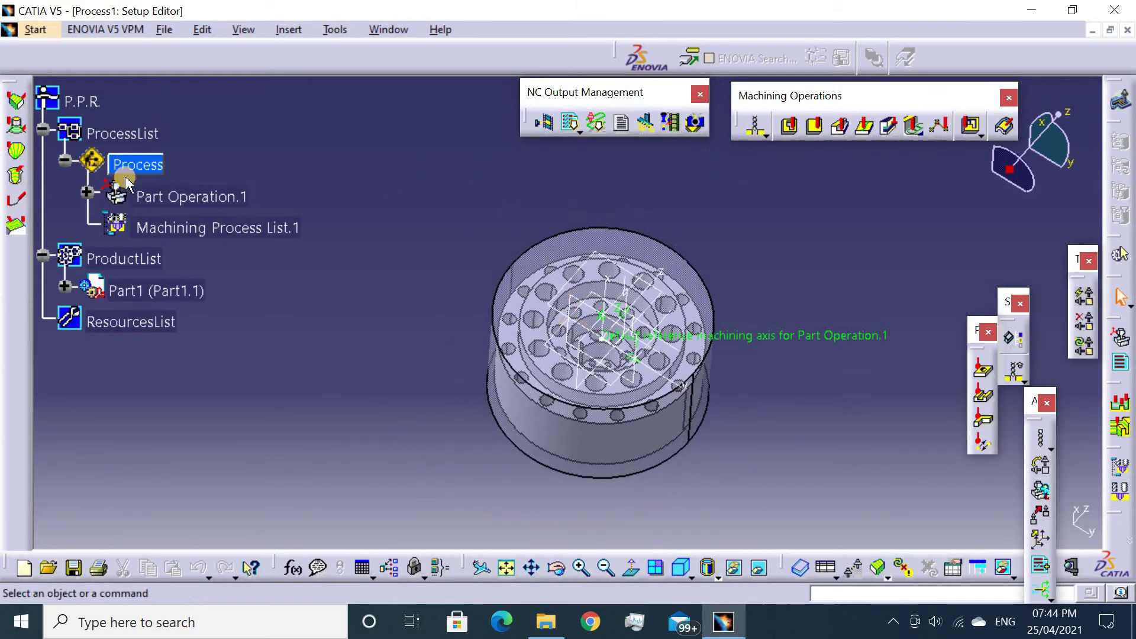
Assign a 3-axis Machine.1 to Part Operation.1 and open its reference machining axis.
{"action": "double_click", "coordinate": [166, 195]}
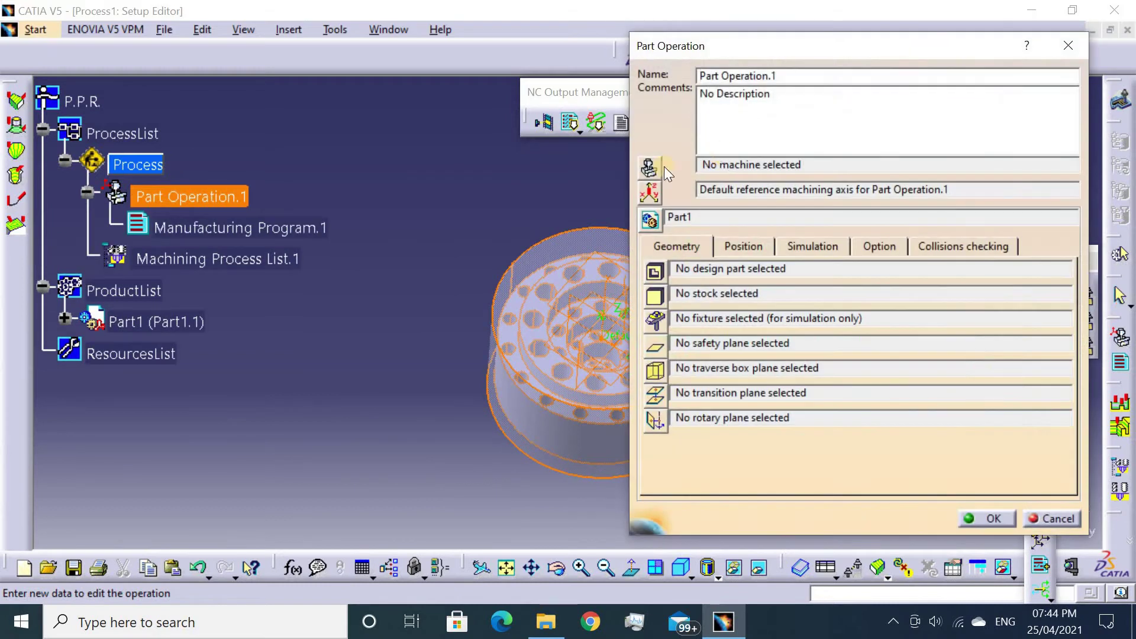
{"action": "left_click", "coordinate": [646, 168]}
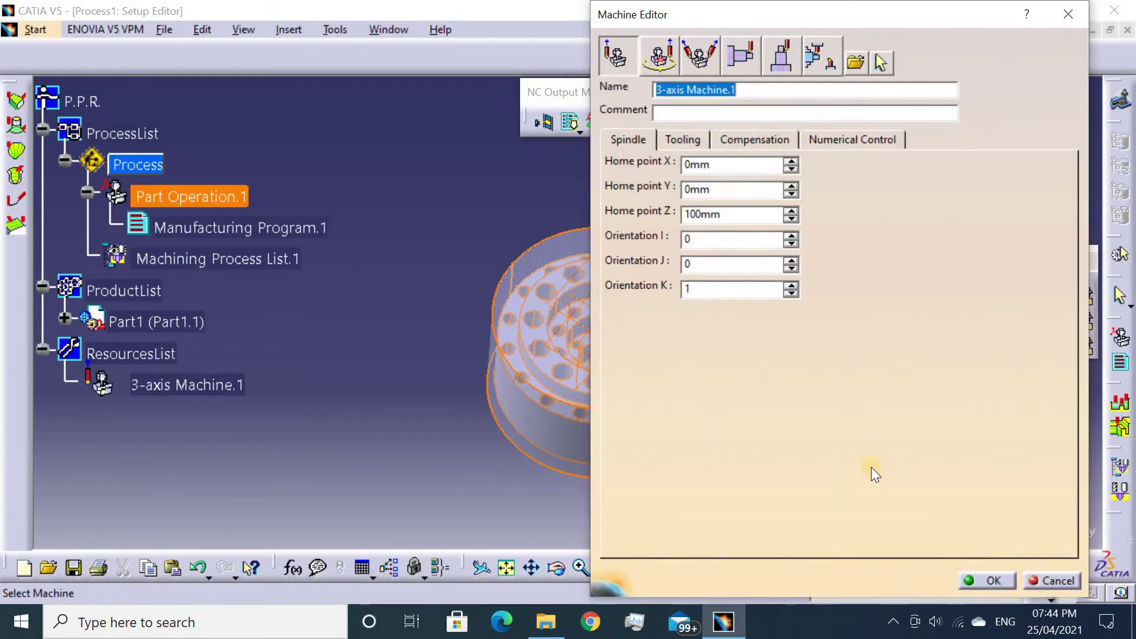
{"action": "left_click", "coordinate": [988, 580]}
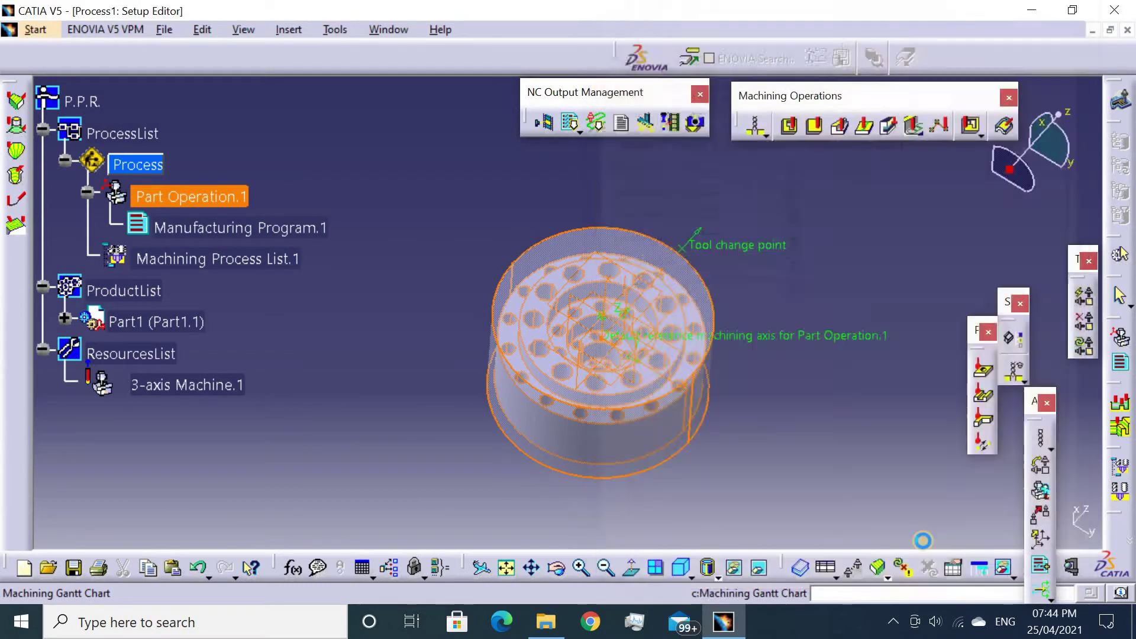
{"action": "left_click", "coordinate": [649, 197]}
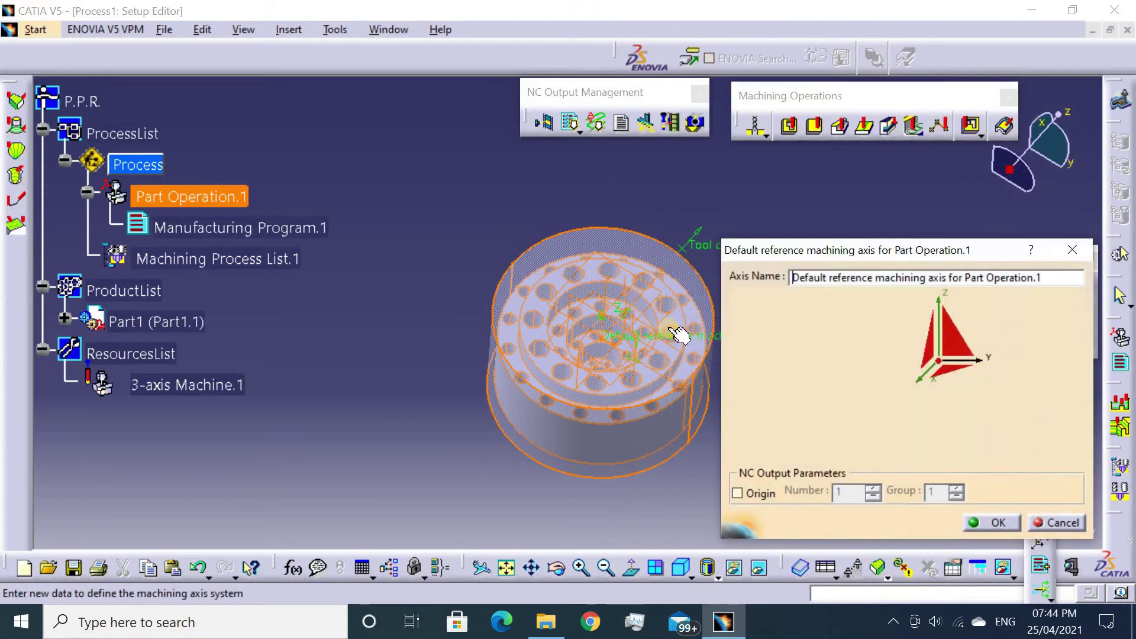
Set the machining axis Z direction from a picked part axis line, reversed.
{"action": "left_click", "coordinate": [940, 311]}
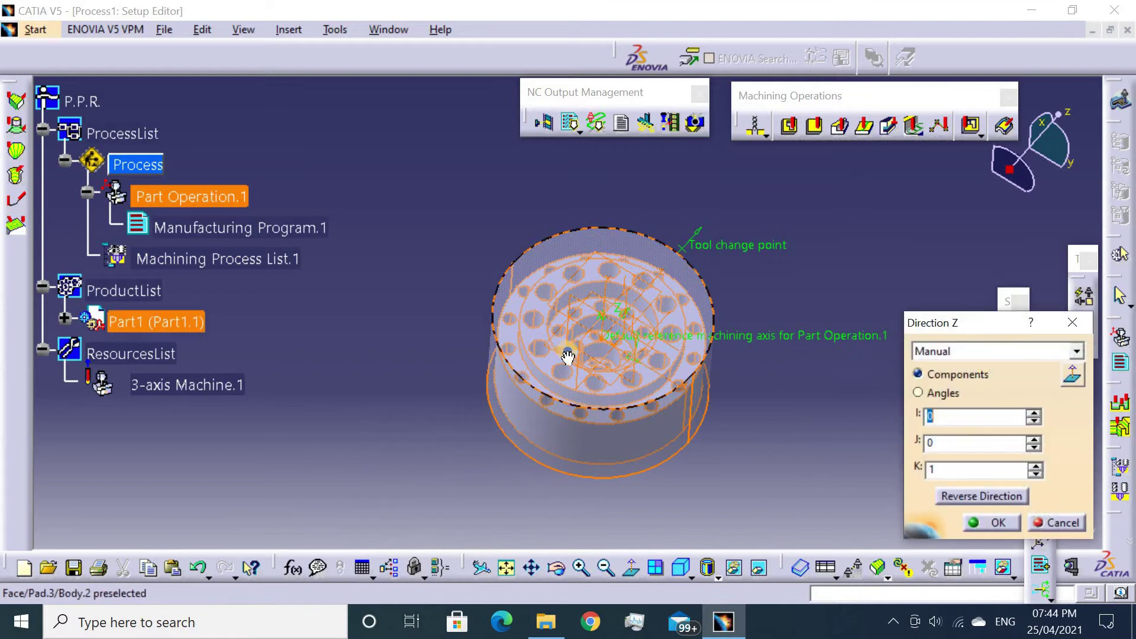
{"action": "middle_click_drag", "start_coordinate": [615, 414], "coordinate": [610, 319]}
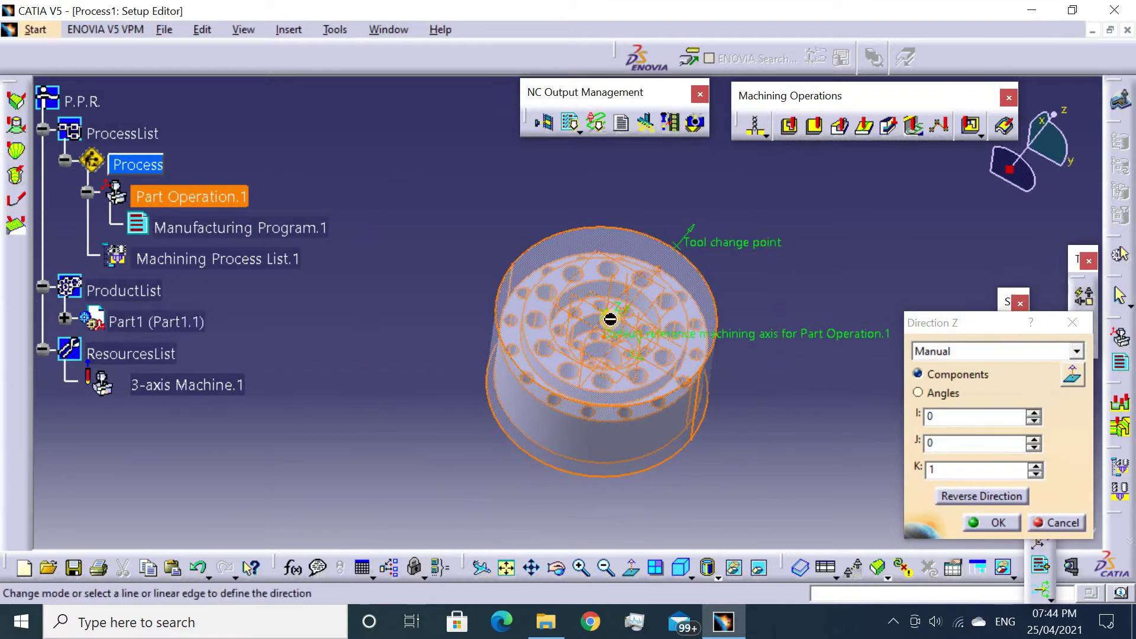
{"action": "middle_click_drag", "start_coordinate": [612, 524], "coordinate": [586, 223]}
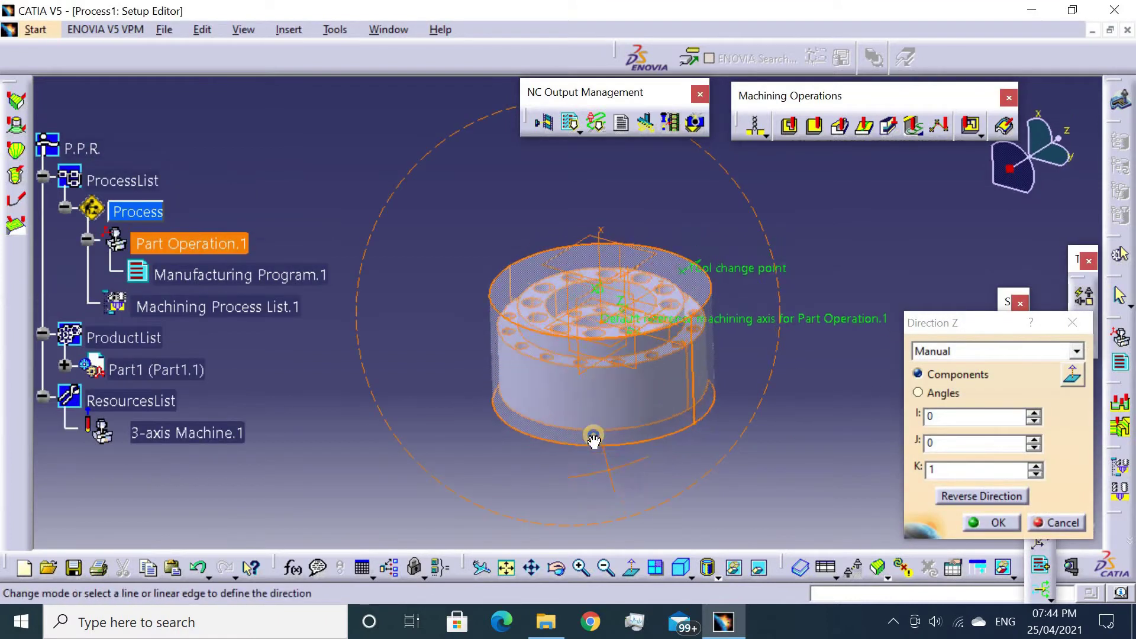
{"action": "left_click", "coordinate": [598, 244]}
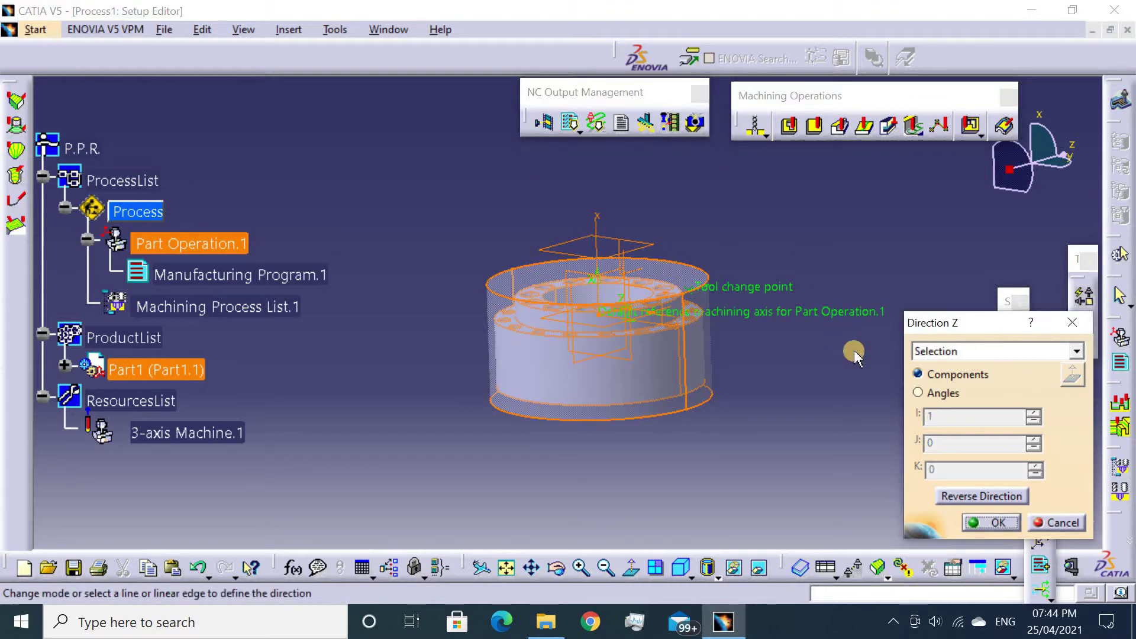
{"action": "left_click", "coordinate": [950, 494]}
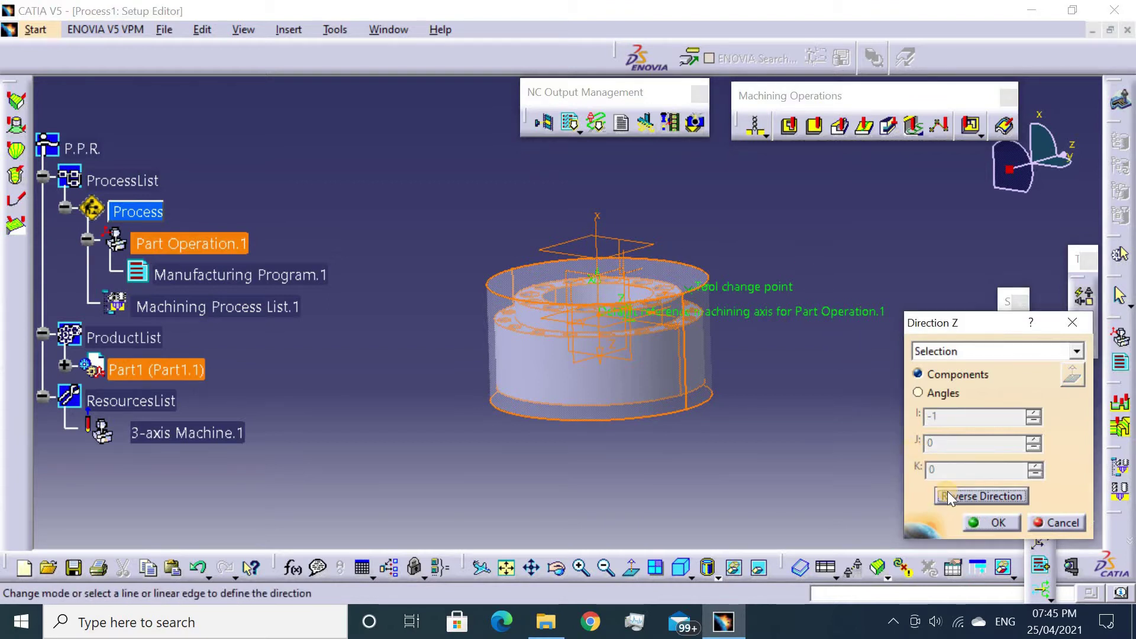
{"action": "left_click", "coordinate": [970, 524]}
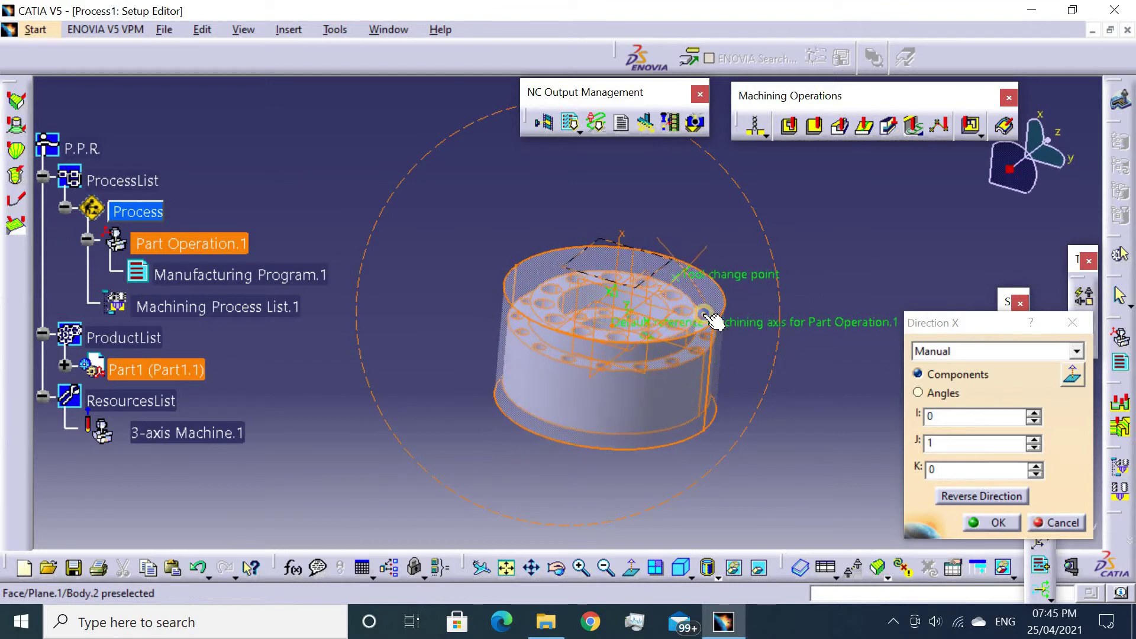
Set the X direction from the part's Y axis, reversed, and confirm the axis.
{"action": "left_click", "coordinate": [693, 354]}
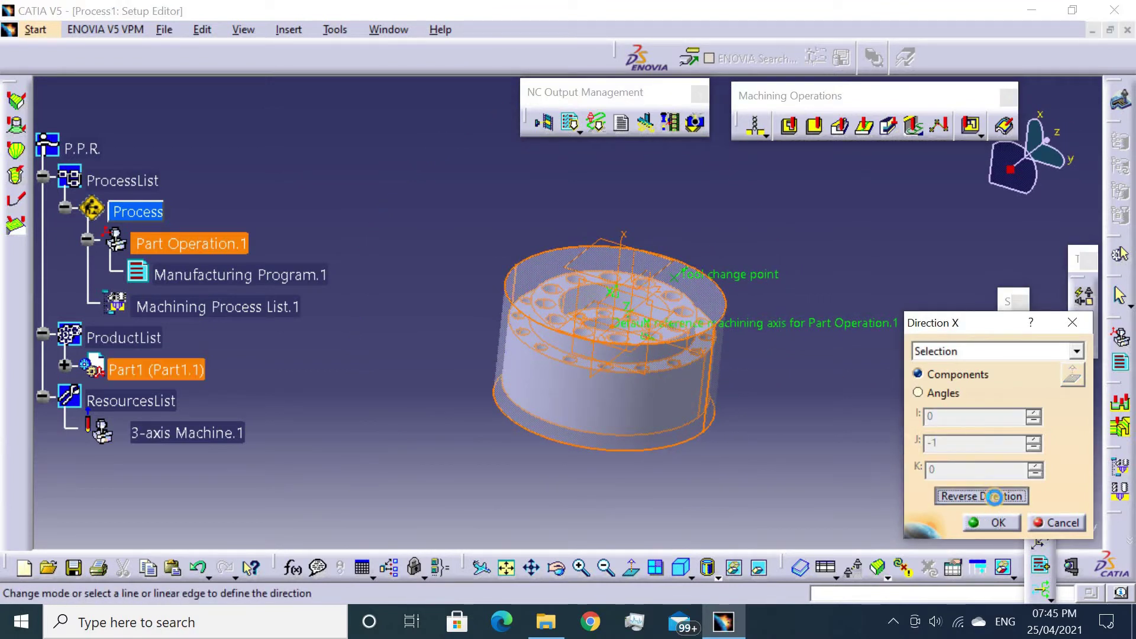
{"action": "left_click", "coordinate": [990, 522]}
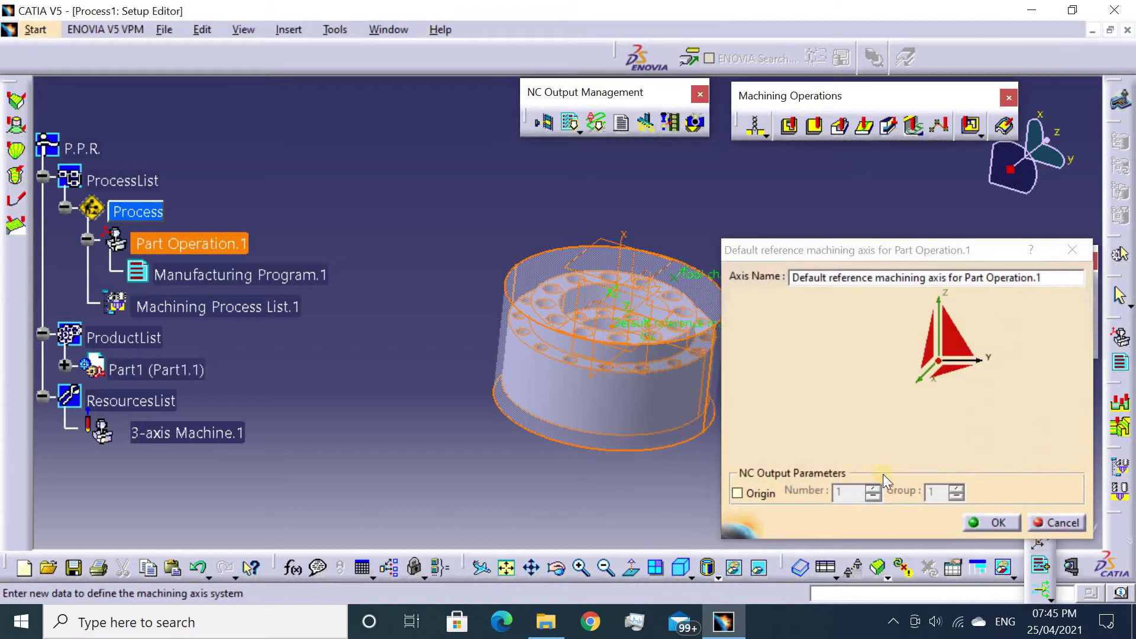
{"action": "left_click", "coordinate": [981, 522]}
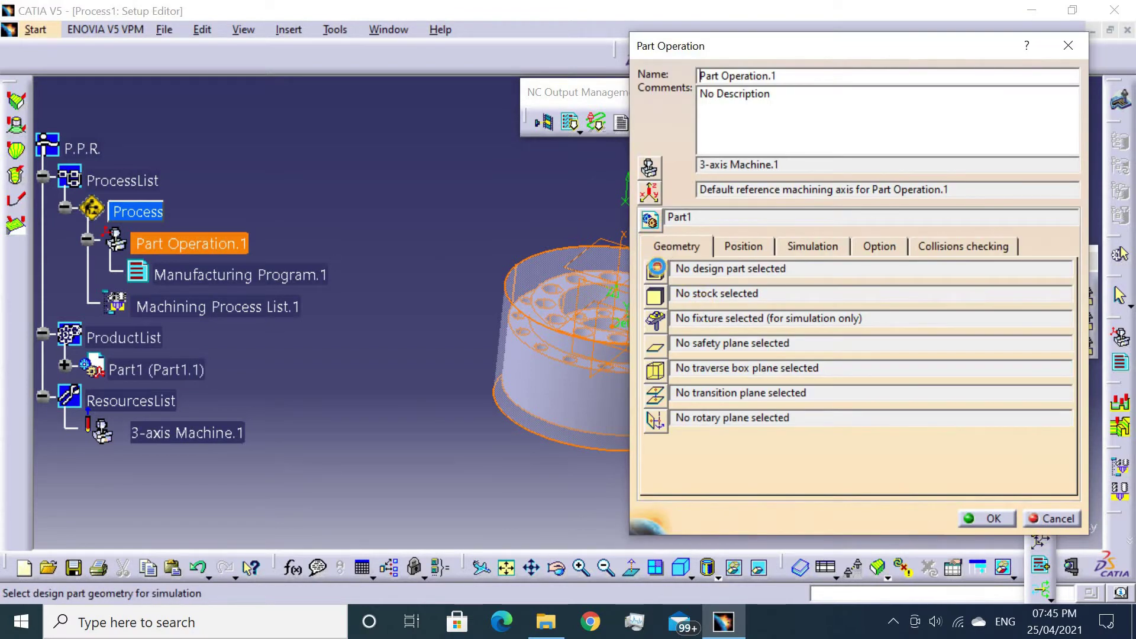
Set PartBody as the design part and Body.2 as the stock.
{"action": "left_click", "coordinate": [655, 268]}
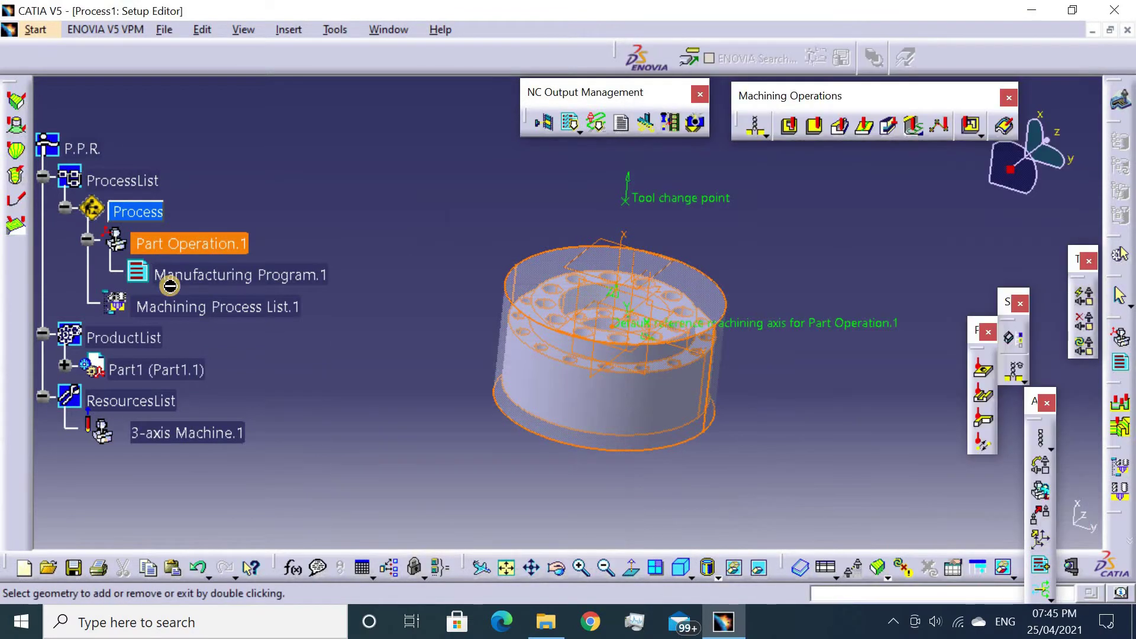
{"action": "left_click", "coordinate": [64, 371]}
{"action": "left_click", "coordinate": [84, 400]}
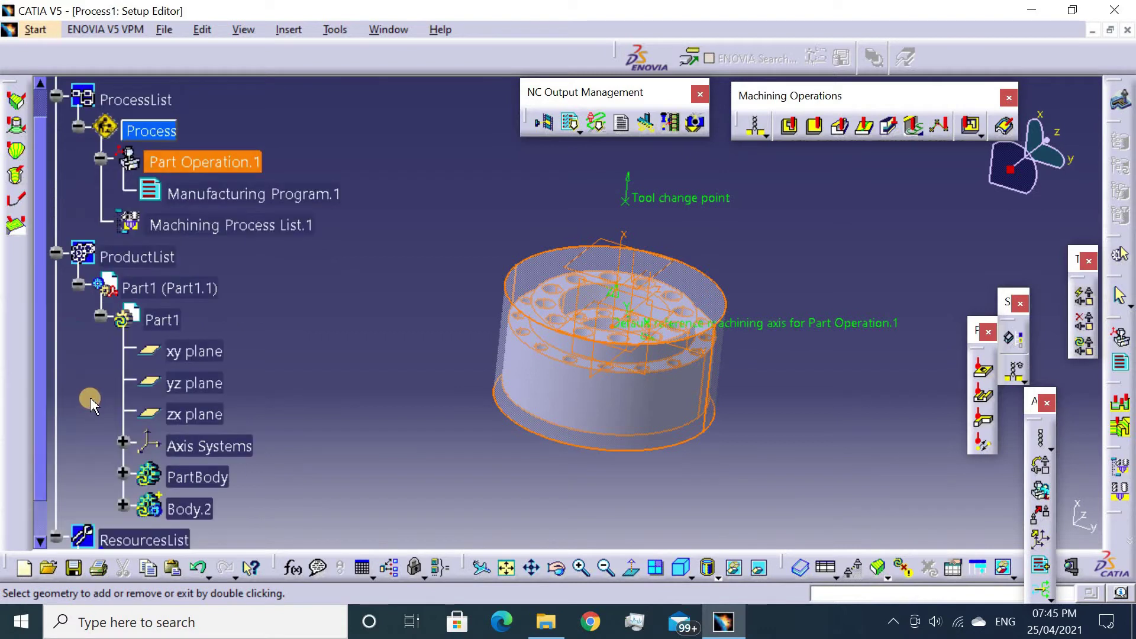
{"action": "left_click", "coordinate": [187, 431]}
{"action": "double_click", "coordinate": [364, 447]}
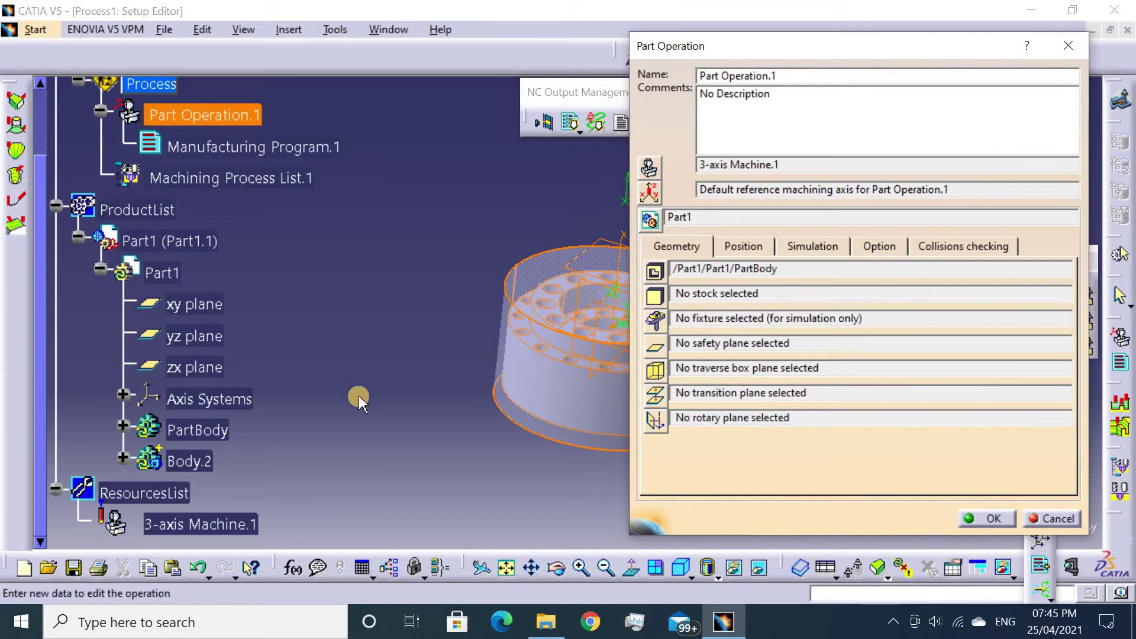
{"action": "left_click", "coordinate": [655, 296]}
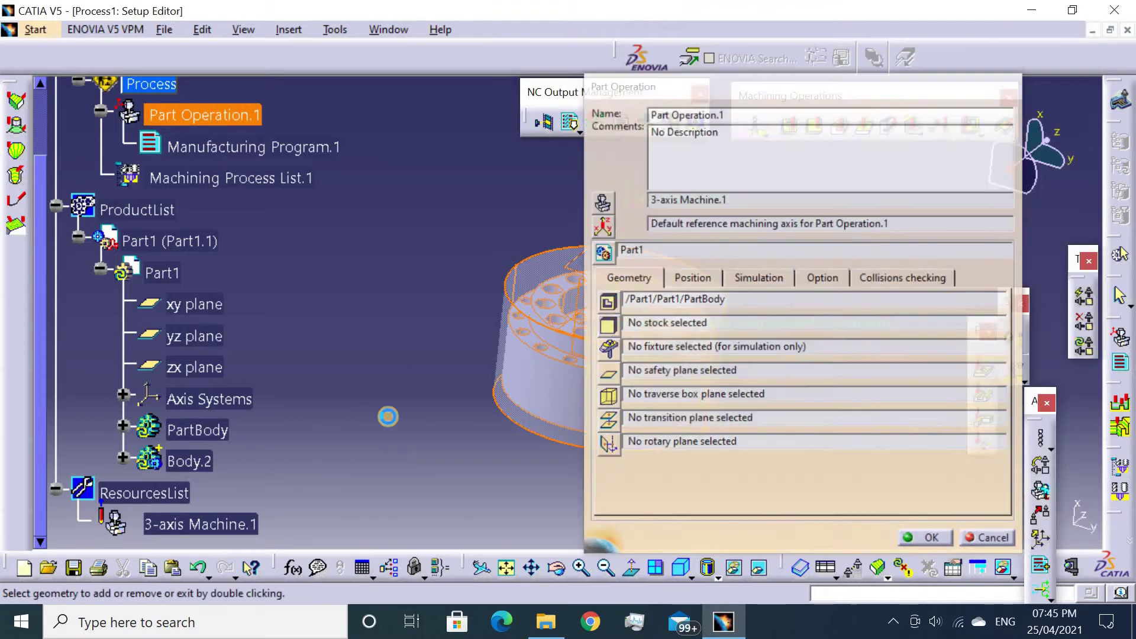
{"action": "left_click", "coordinate": [189, 461]}
{"action": "double_click", "coordinate": [426, 448]}
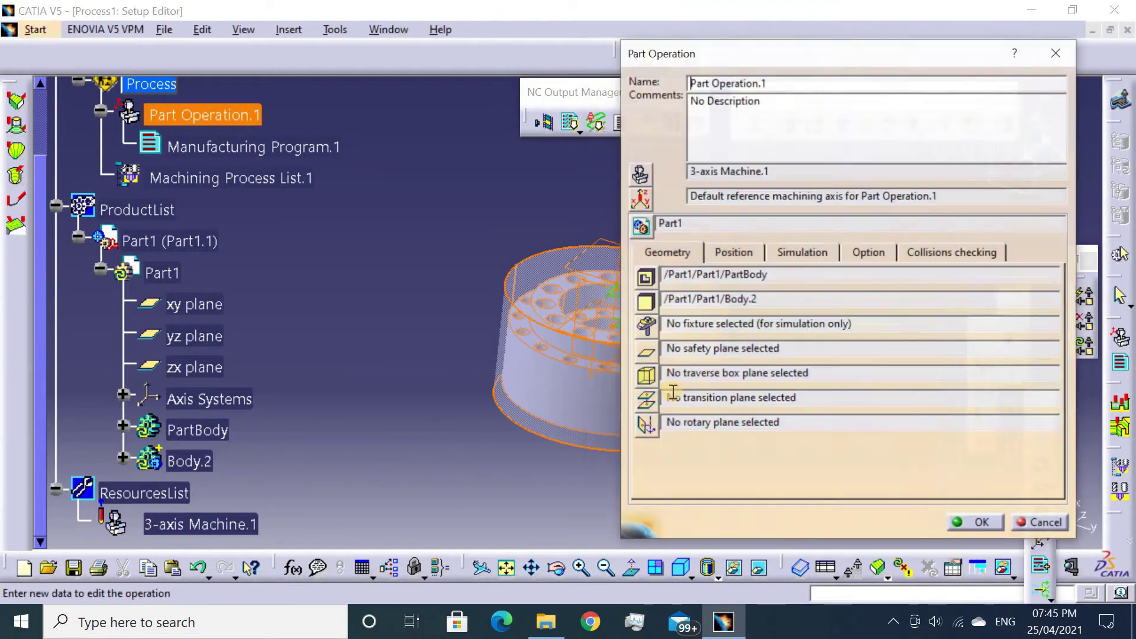
Use the part's top face as safety plane and confirm the part operation.
{"action": "left_click", "coordinate": [656, 341]}
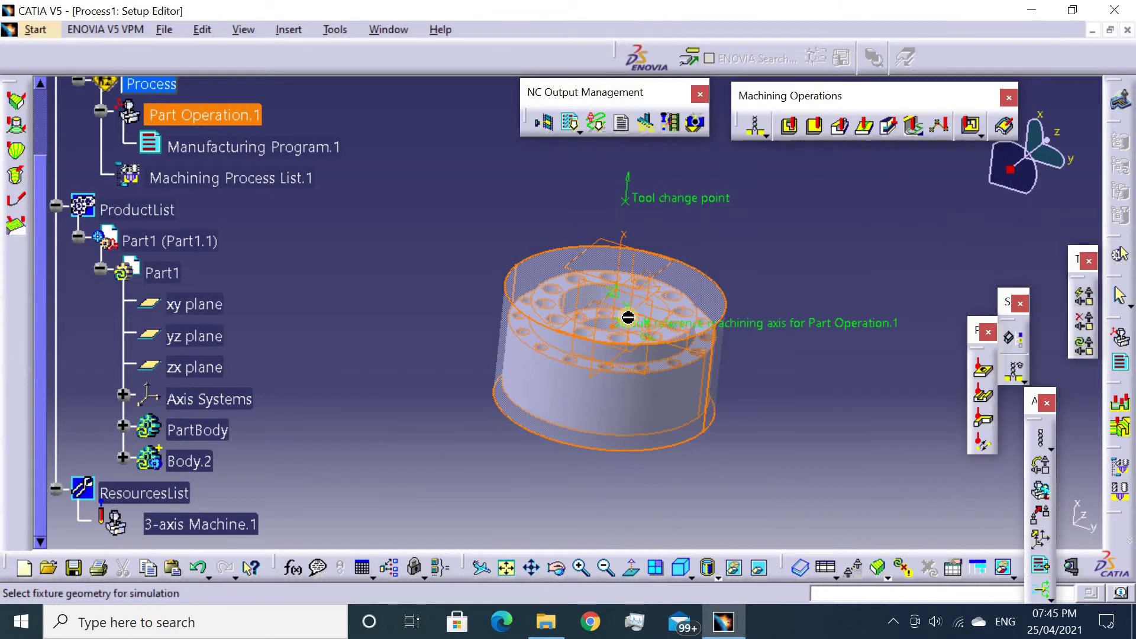
{"action": "left_click", "coordinate": [574, 268]}
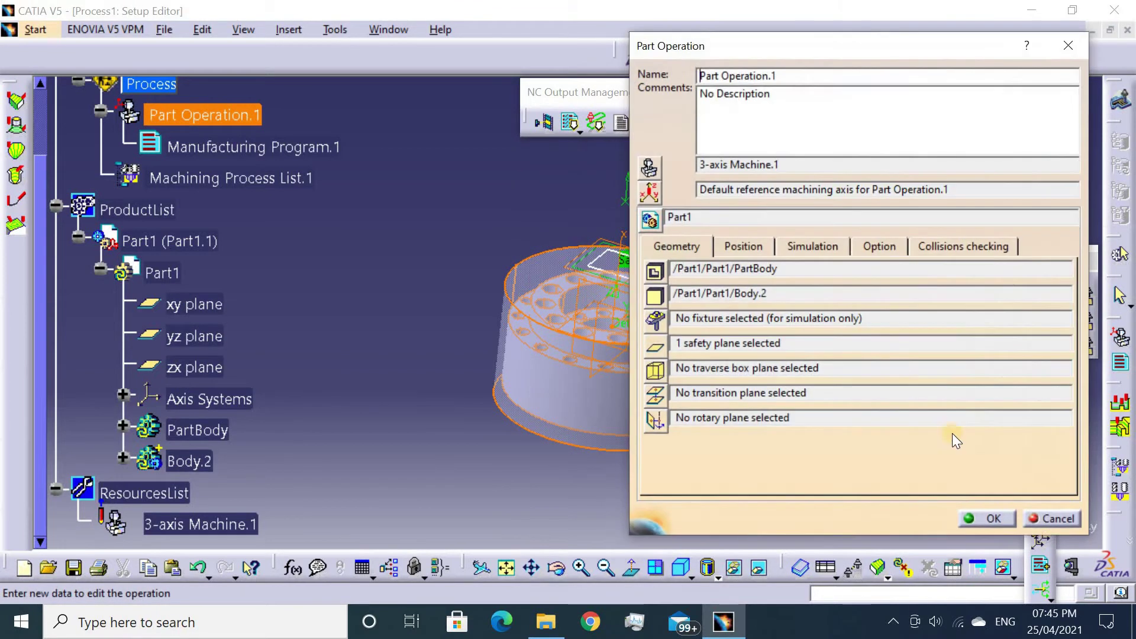
{"action": "left_click", "coordinate": [987, 518]}
{"action": "middle_click_drag", "start_coordinate": [593, 178], "coordinate": [578, 261]}
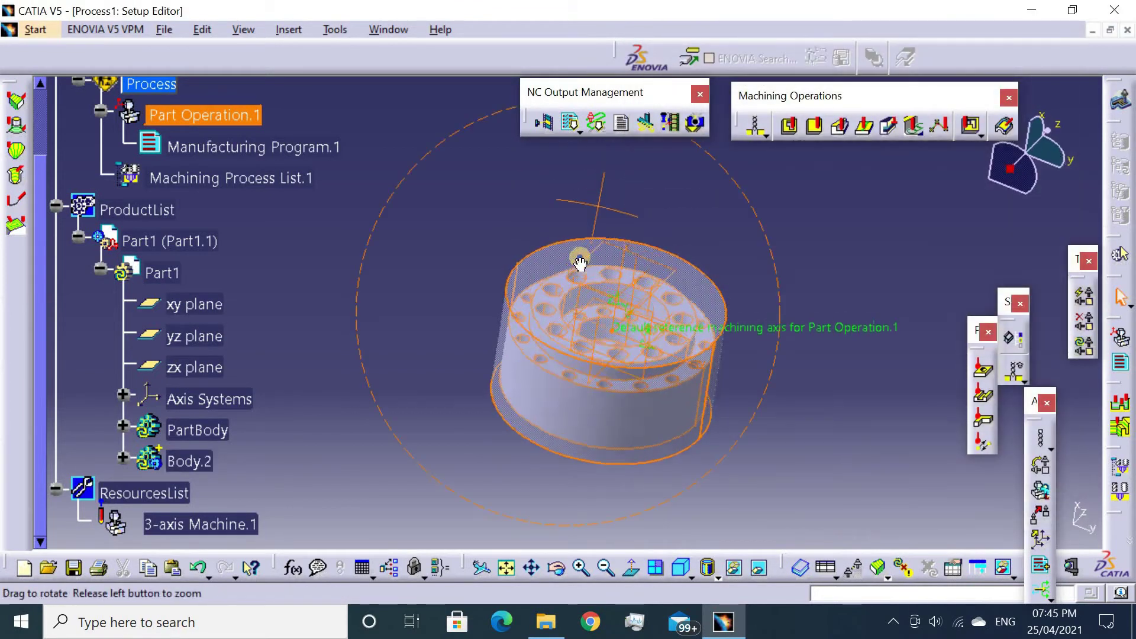
{"action": "scroll", "coordinate": [243, 158], "scroll_direction": "up", "scroll_amount": 3}
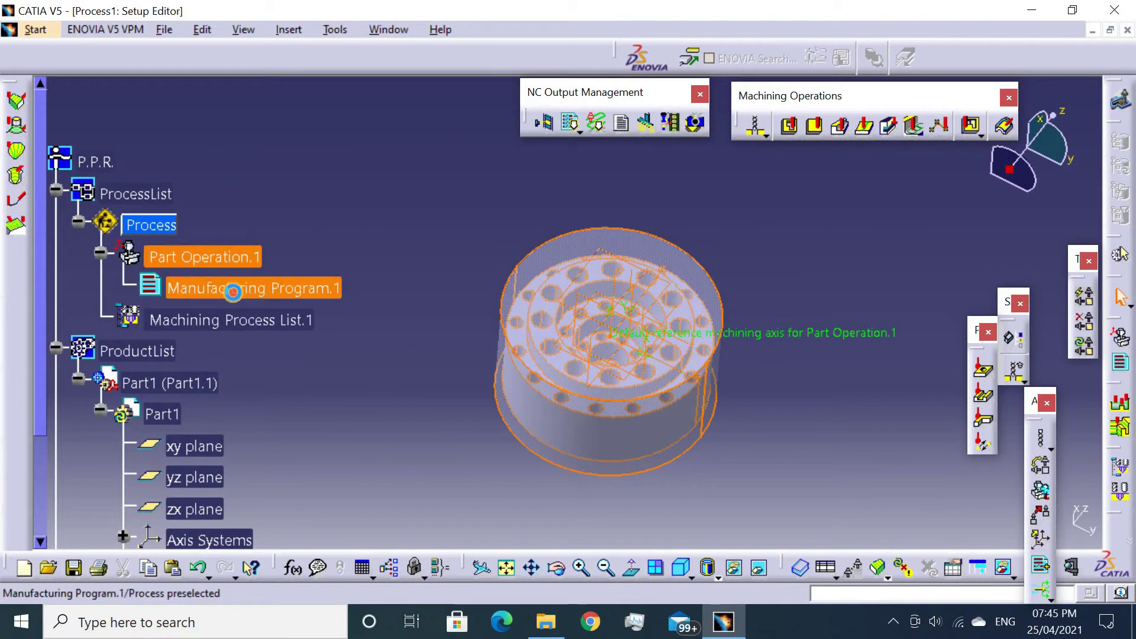
Add a Facing operation to Manufacturing Program.1 with the part's top face as top.
{"action": "left_click", "coordinate": [229, 288]}
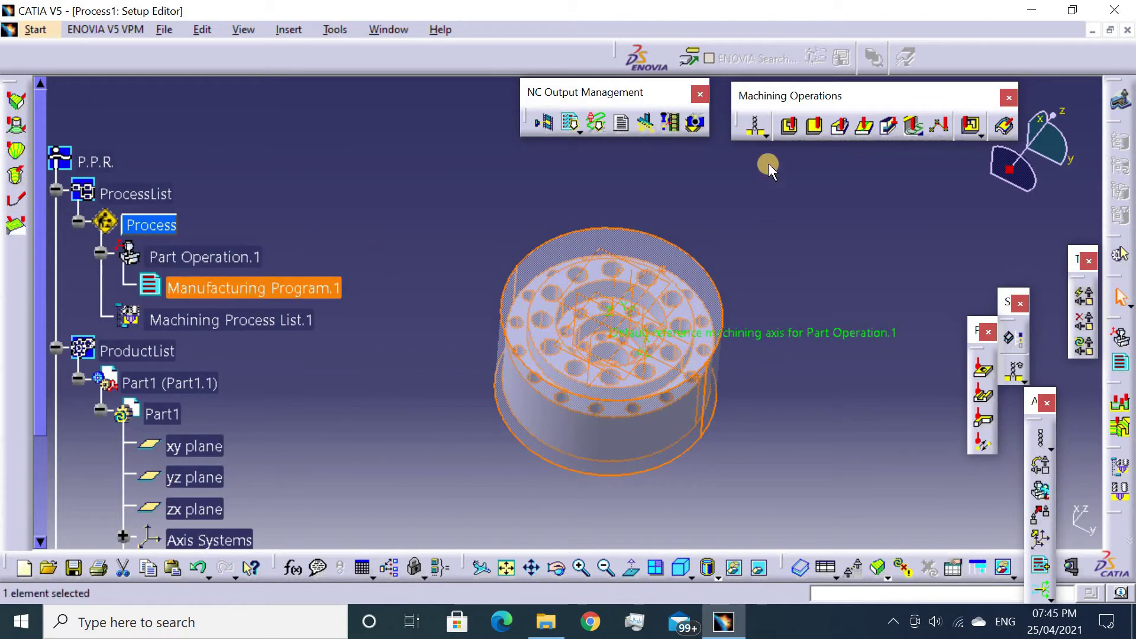
{"action": "left_click", "coordinate": [813, 126]}
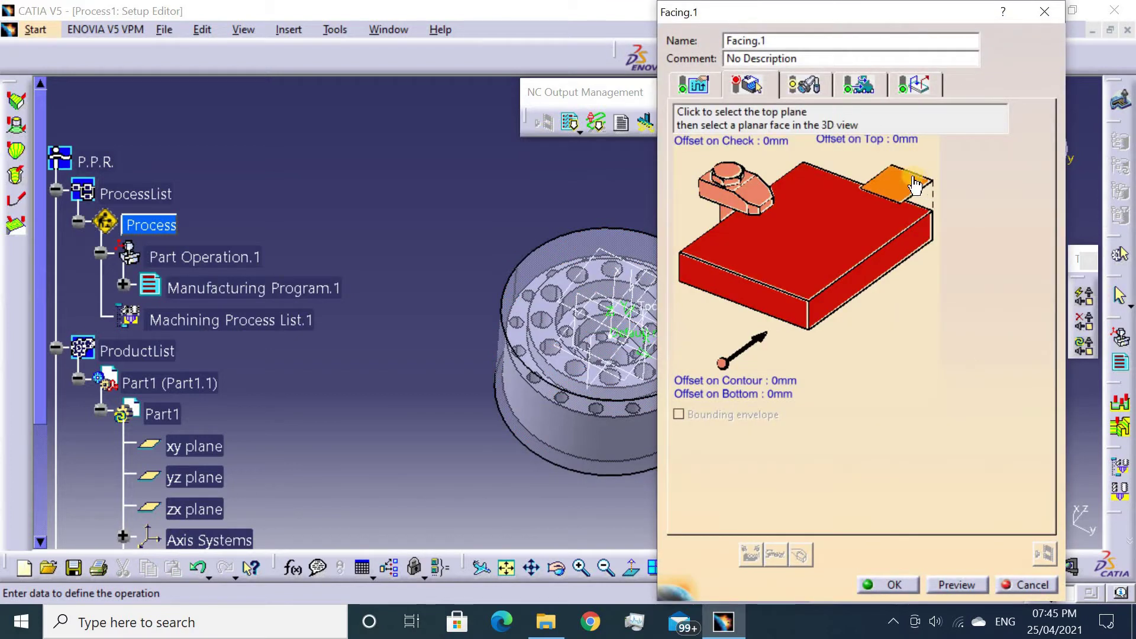
{"action": "left_click", "coordinate": [902, 183]}
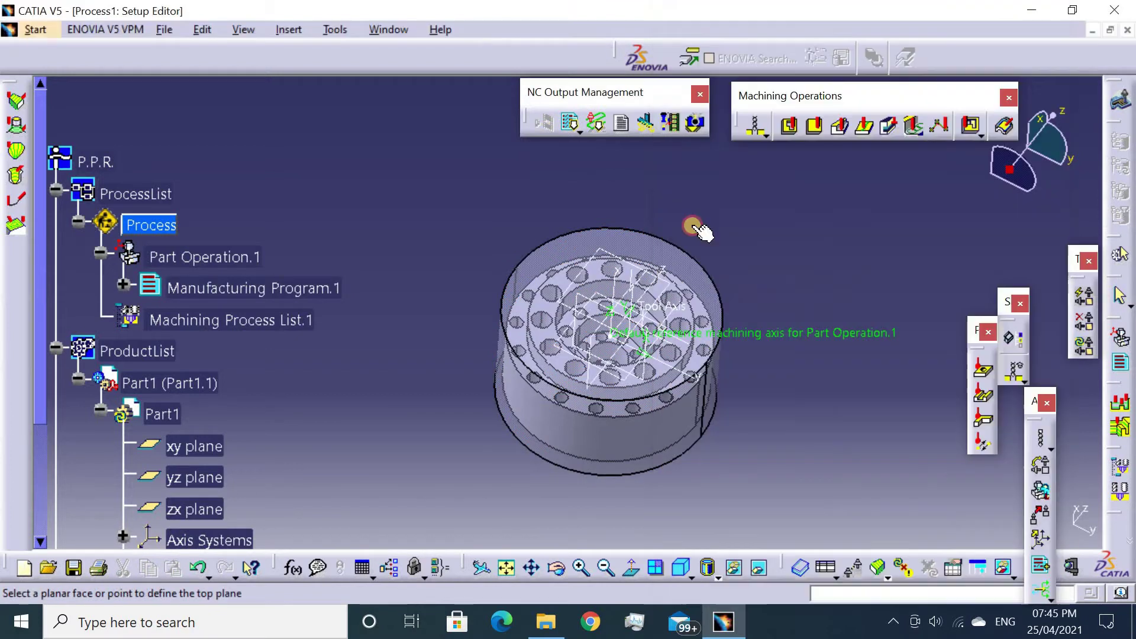
{"action": "left_click", "coordinate": [557, 269]}
Pick the bottom face as facing bottom with a 75 mm Offset on Bottom.
{"action": "left_click", "coordinate": [799, 320]}
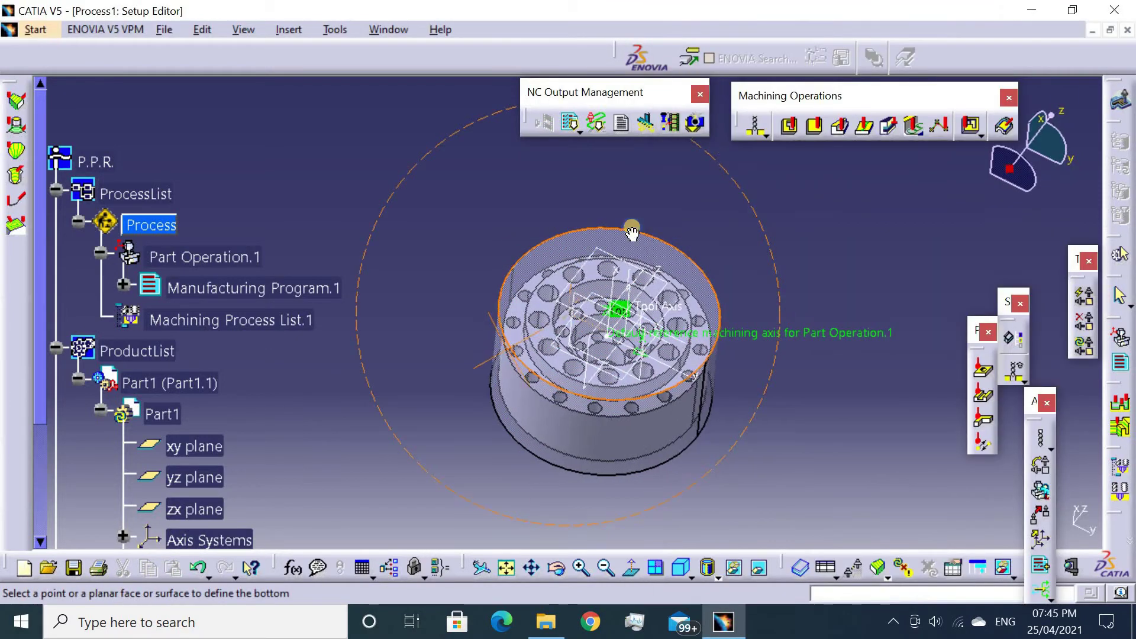
{"action": "middle_click_drag", "start_coordinate": [632, 232], "coordinate": [617, 267]}
{"action": "left_click", "coordinate": [551, 320]}
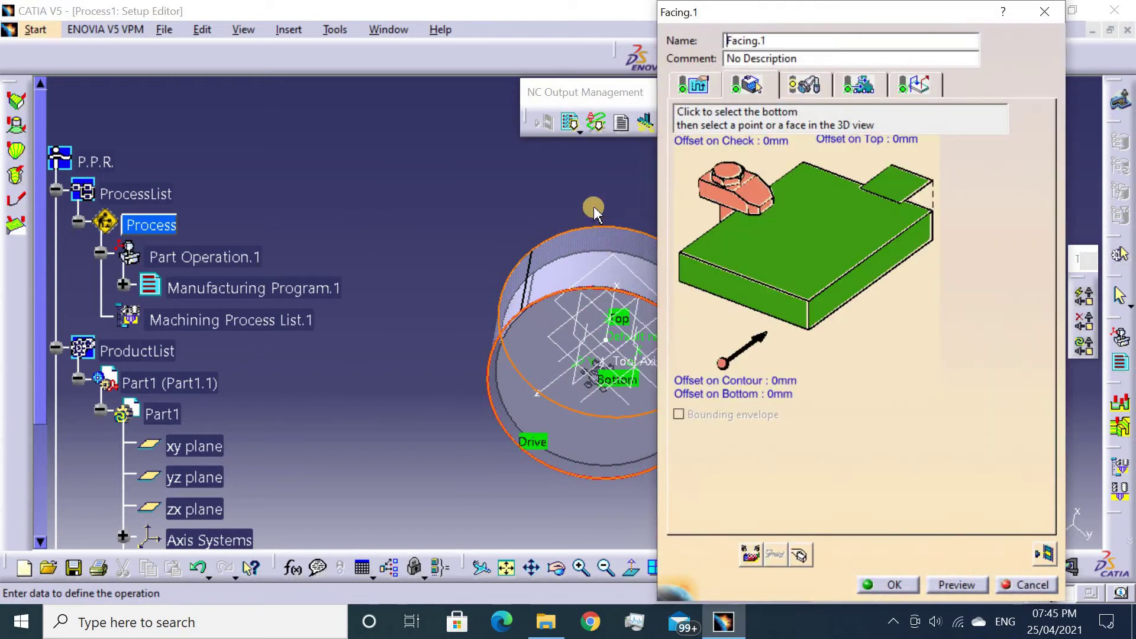
{"action": "middle_click_drag", "start_coordinate": [595, 212], "coordinate": [498, 472]}
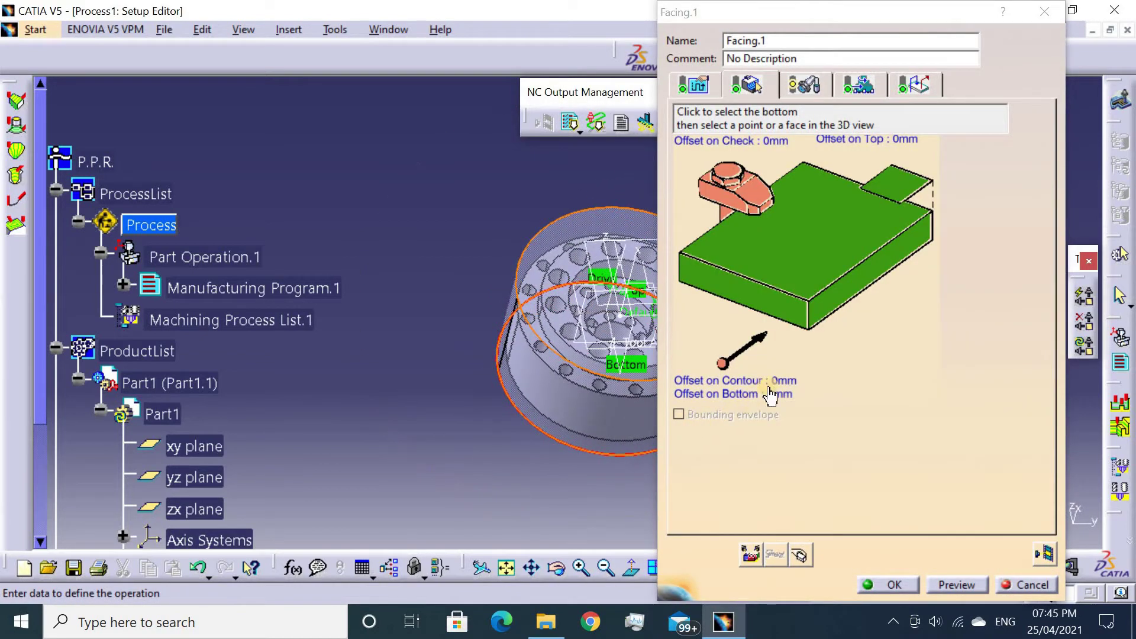
{"action": "double_click", "coordinate": [774, 395]}
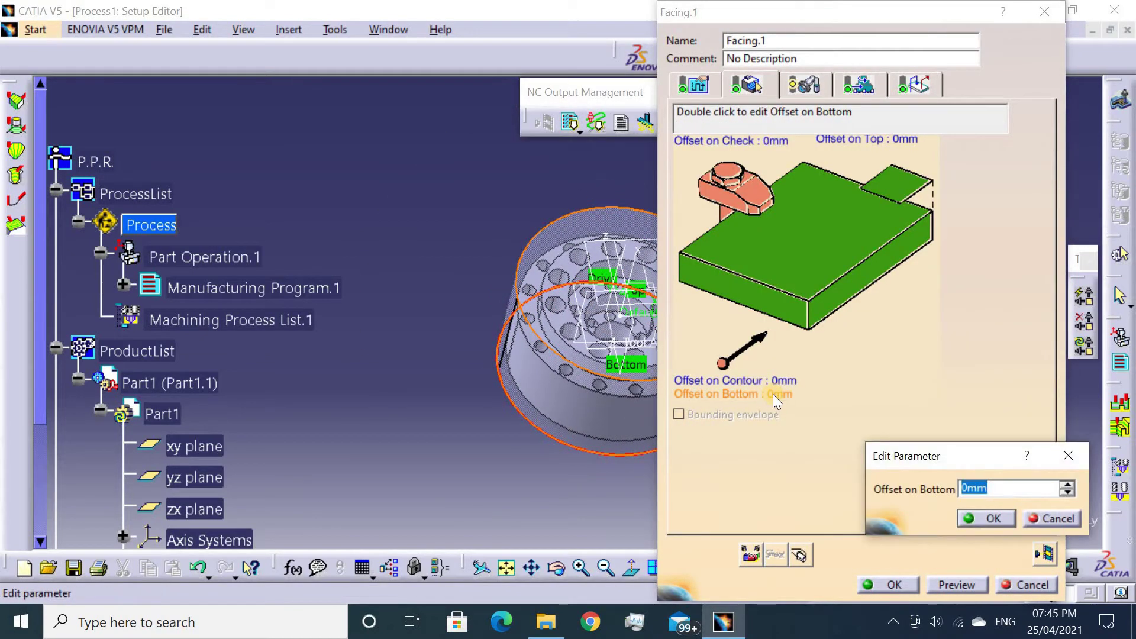
{"action": "key", "text": "Return"}
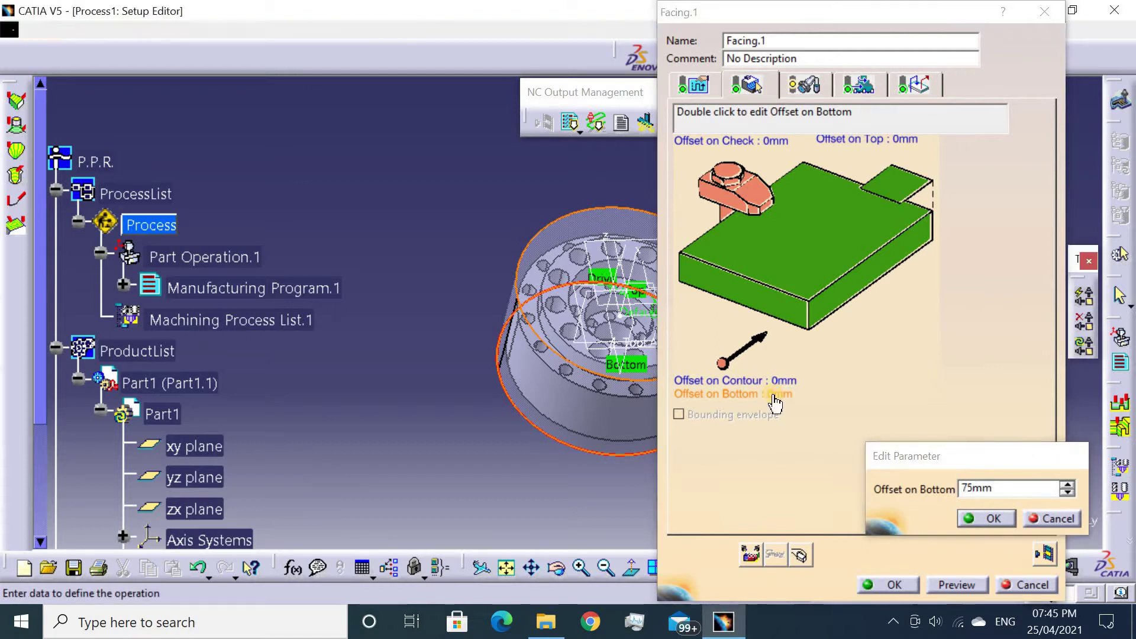
Give Facing.1 a 75% stepover ratio, overhang 100 and 1mm maximum depth of cut.
{"action": "left_click", "coordinate": [699, 86]}
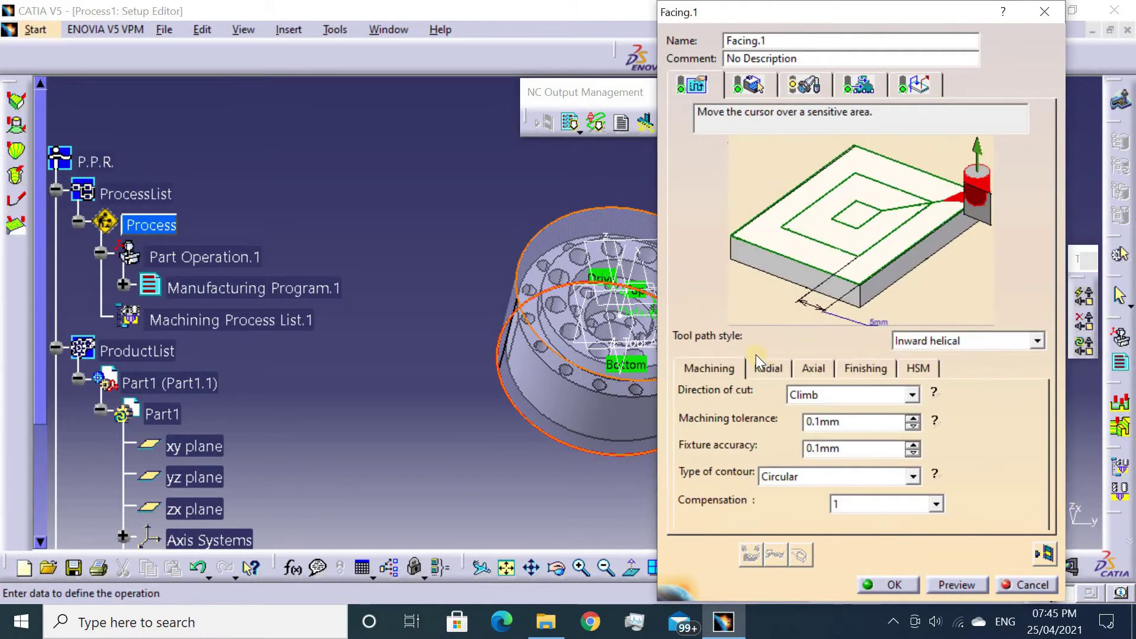
{"action": "left_click", "coordinate": [793, 395]}
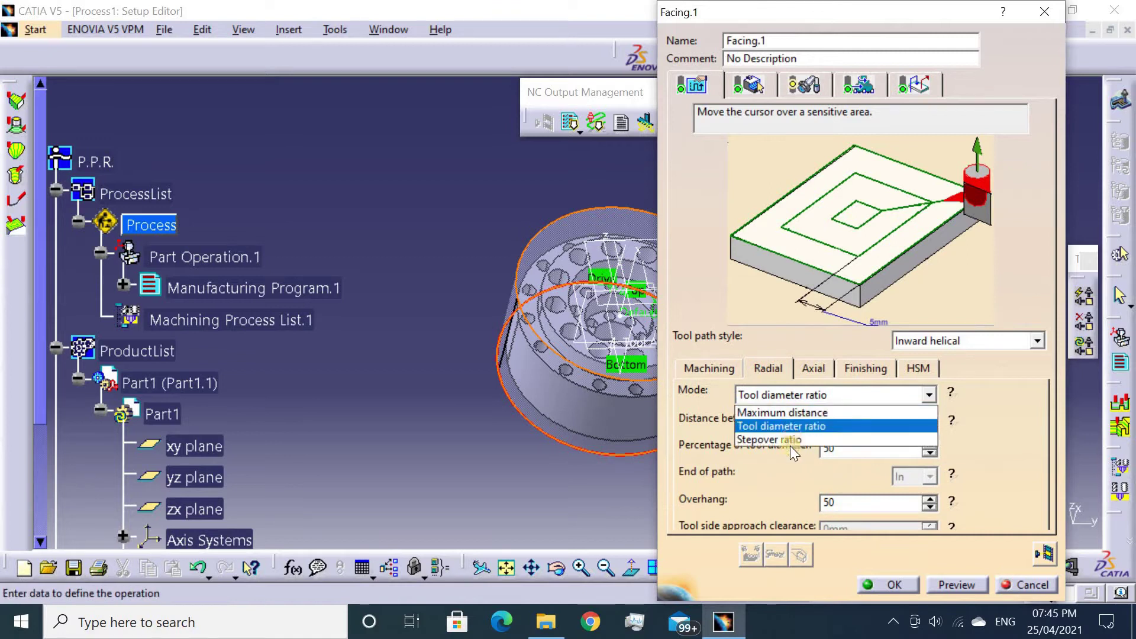
{"action": "left_click", "coordinate": [835, 440]}
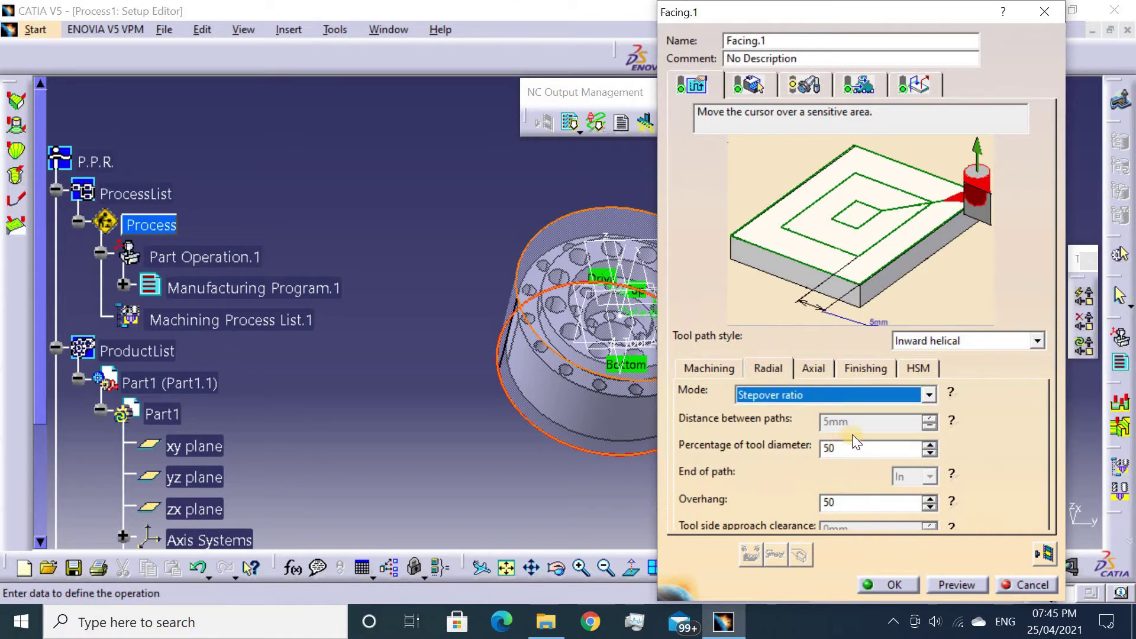
{"action": "left_click", "coordinate": [792, 445]}
{"action": "type", "text": "100"}
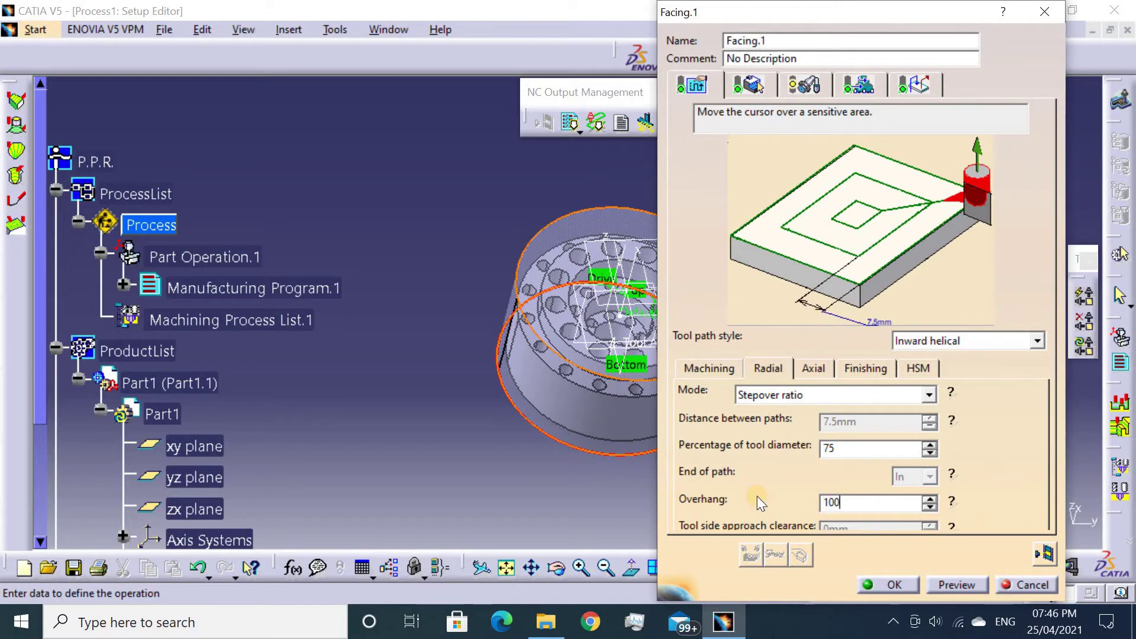
{"action": "left_click", "coordinate": [808, 367]}
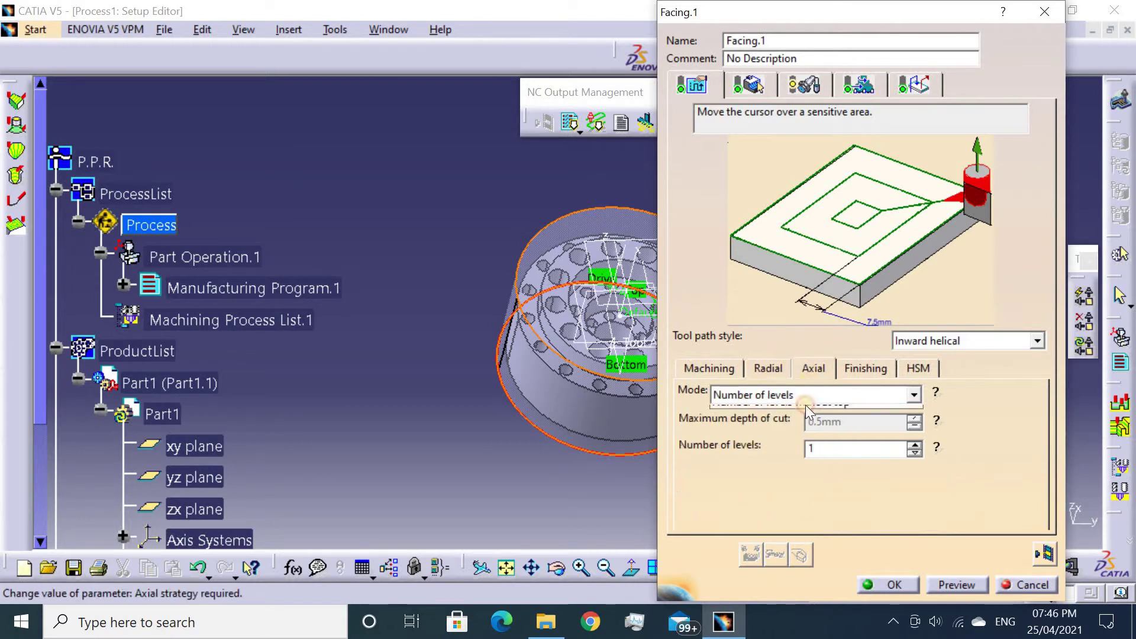
{"action": "left_click", "coordinate": [829, 395]}
{"action": "left_click", "coordinate": [850, 427]}
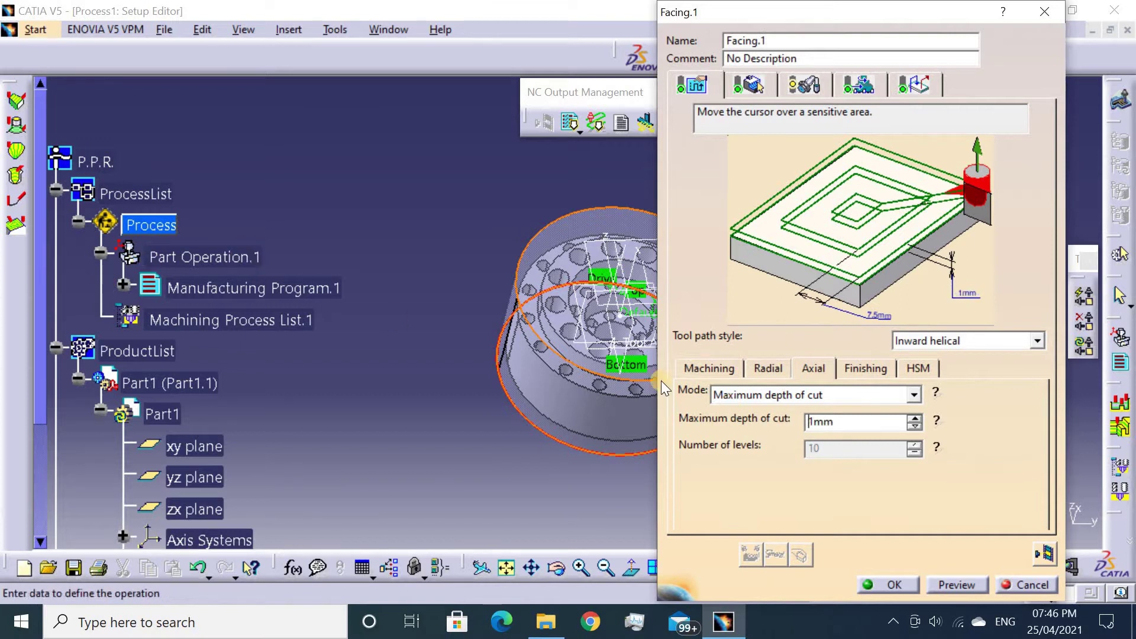
Review Facing.1's finishing, HSM, geometry, T1 Face Mill D 50 tool, feeds and macro settings.
{"action": "left_click", "coordinate": [859, 372]}
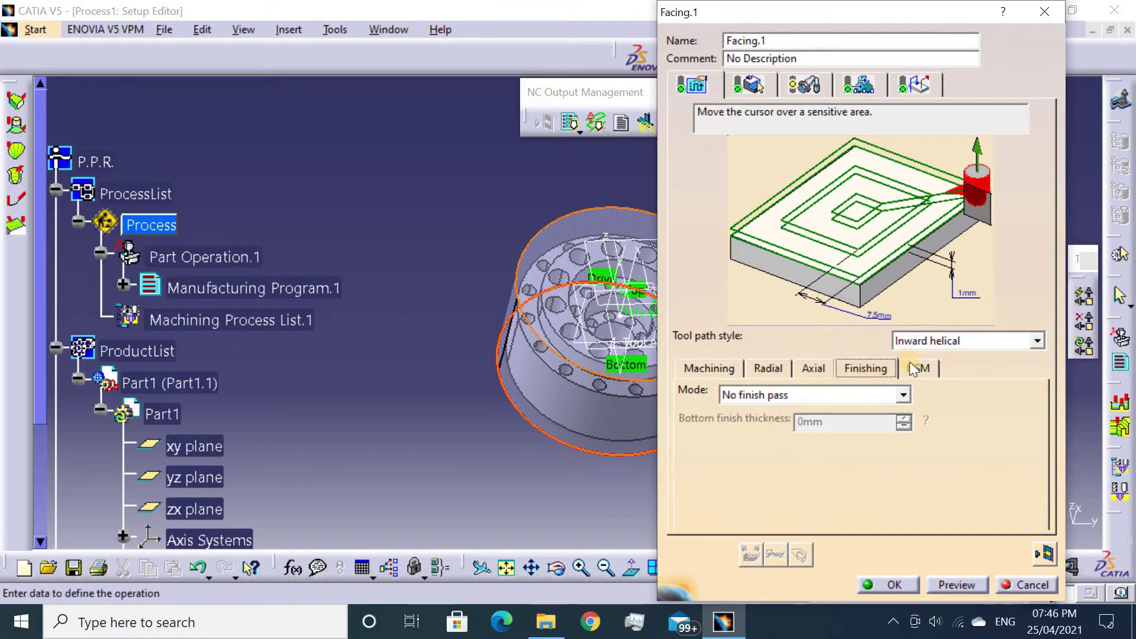
{"action": "left_click", "coordinate": [915, 370]}
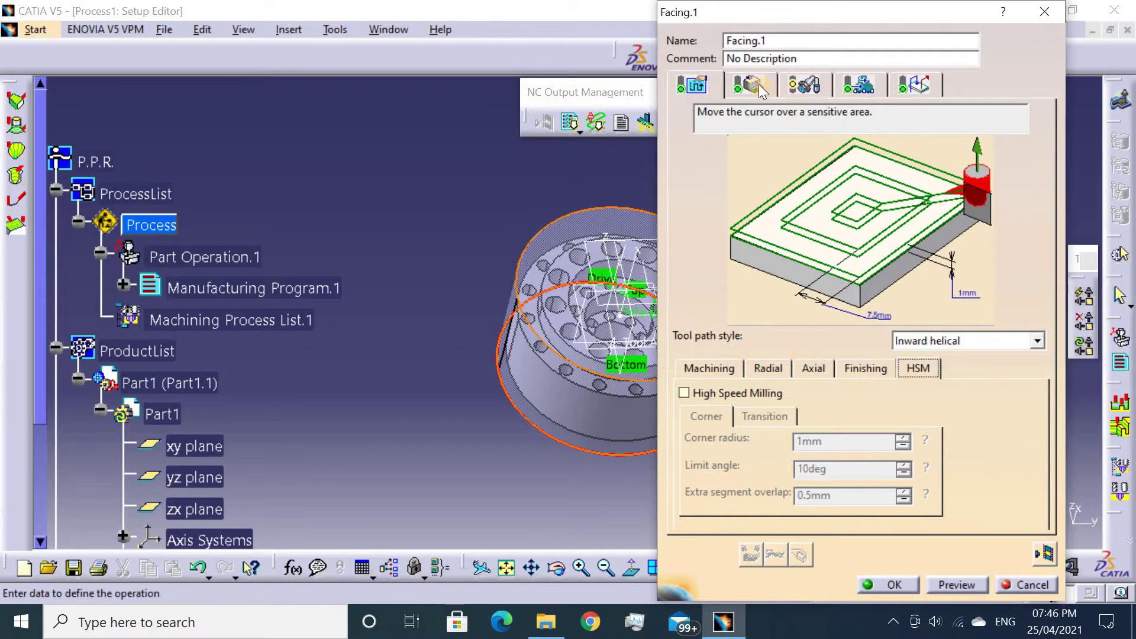
{"action": "left_click", "coordinate": [760, 84]}
{"action": "left_click", "coordinate": [801, 91]}
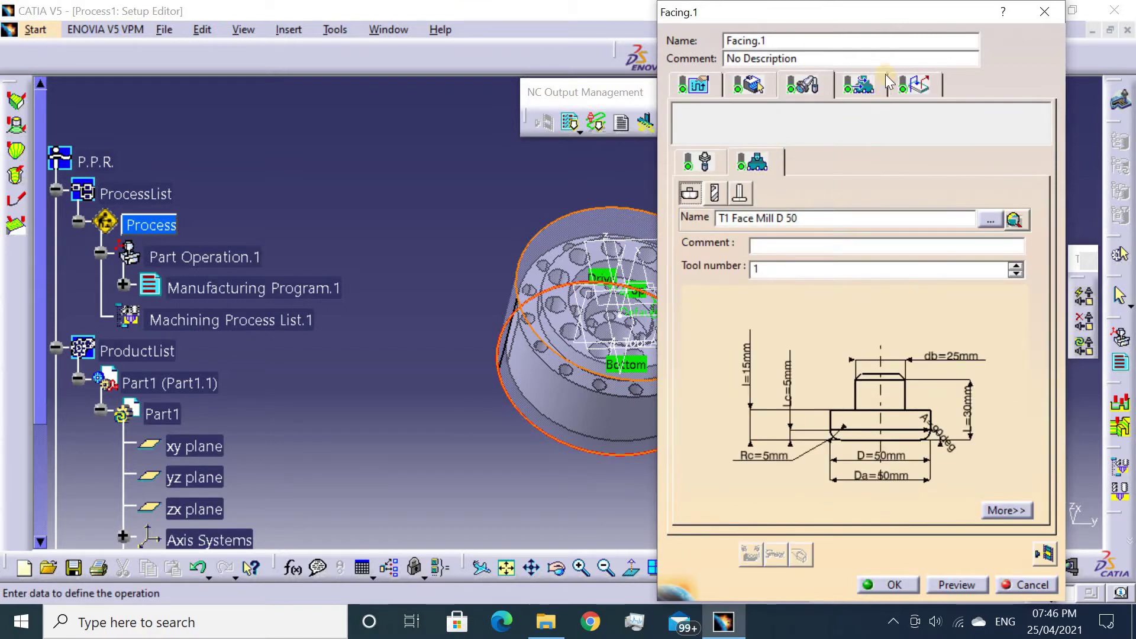
{"action": "left_click", "coordinate": [856, 89]}
{"action": "left_click", "coordinate": [925, 93]}
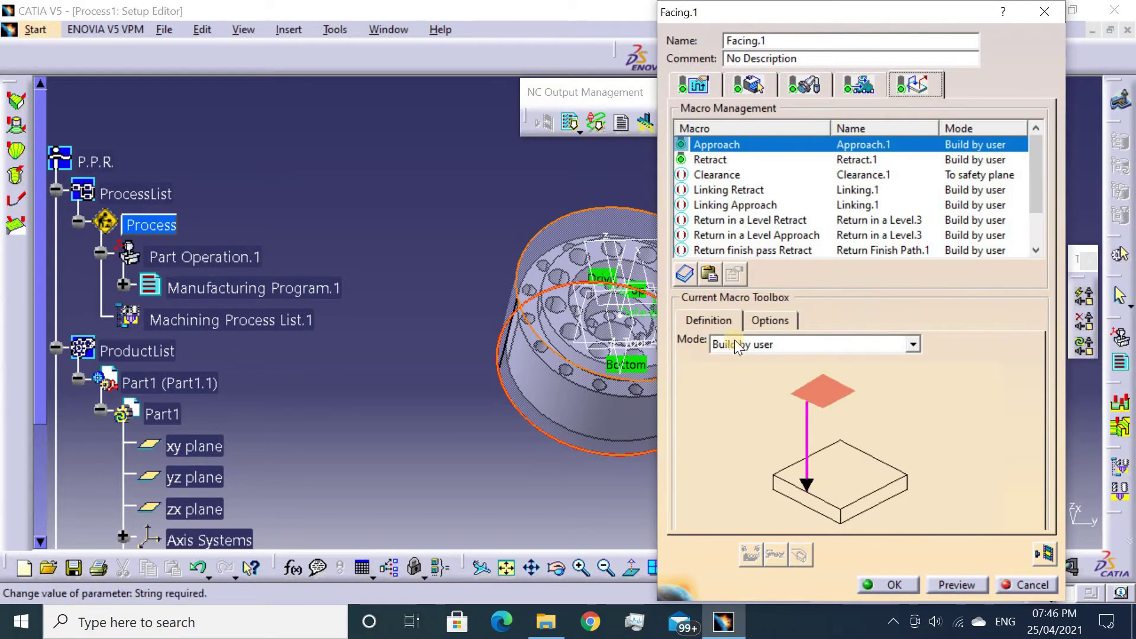
Make Facing.1's Approach and Retract macros axial moves of 50mm.
{"action": "left_click", "coordinate": [735, 347]}
{"action": "left_click", "coordinate": [751, 401]}
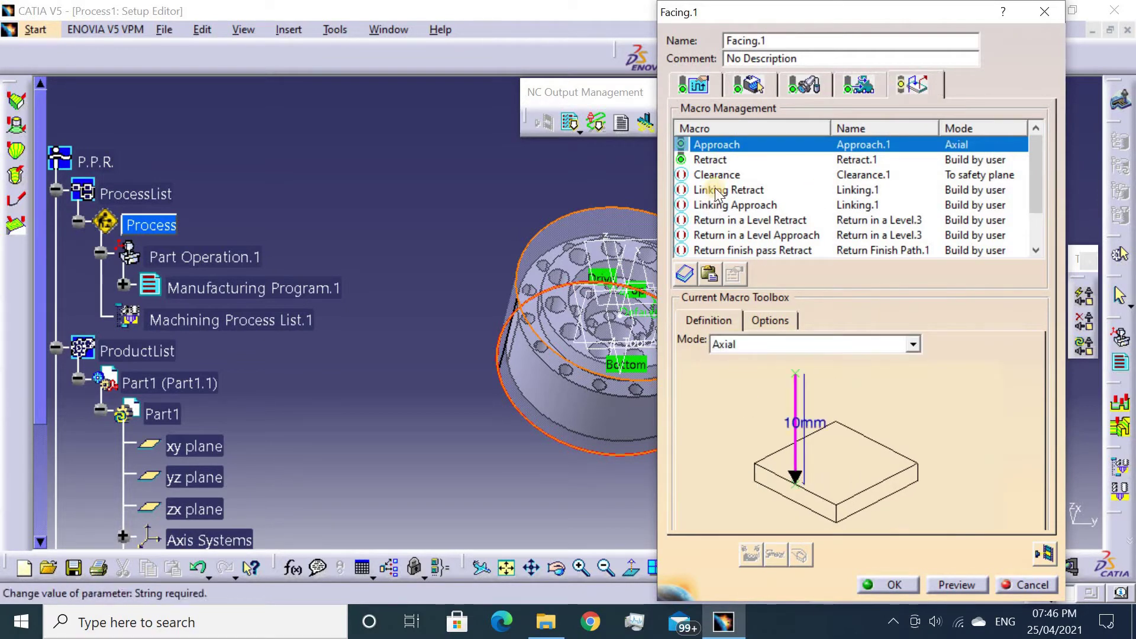
{"action": "double_click", "coordinate": [814, 427]}
{"action": "type", "text": "50"}
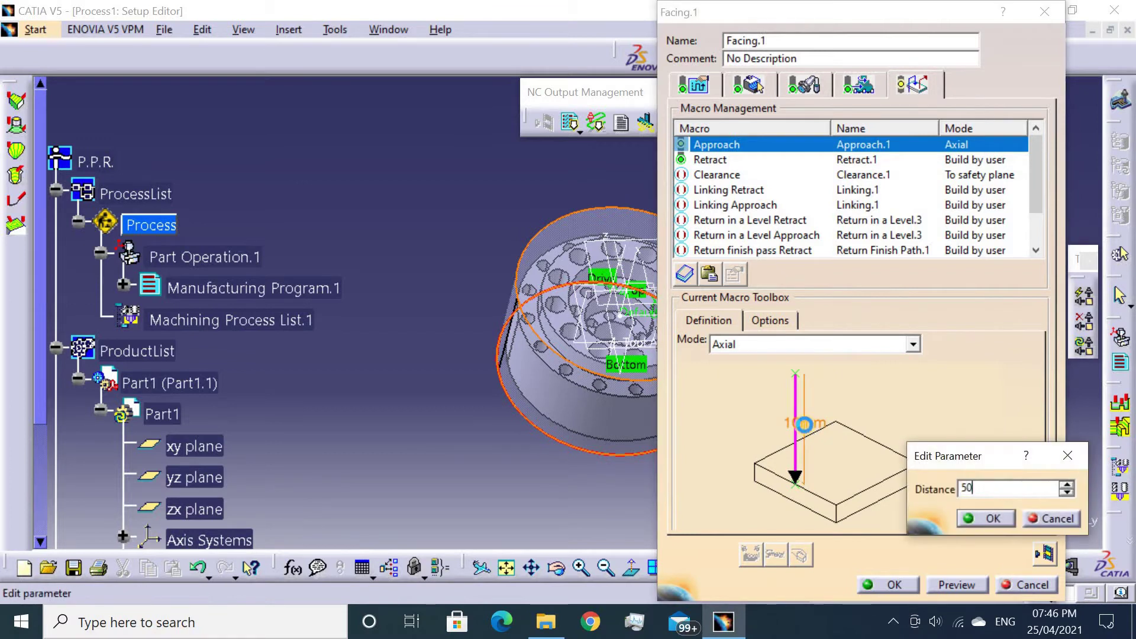
{"action": "key", "text": "Return"}
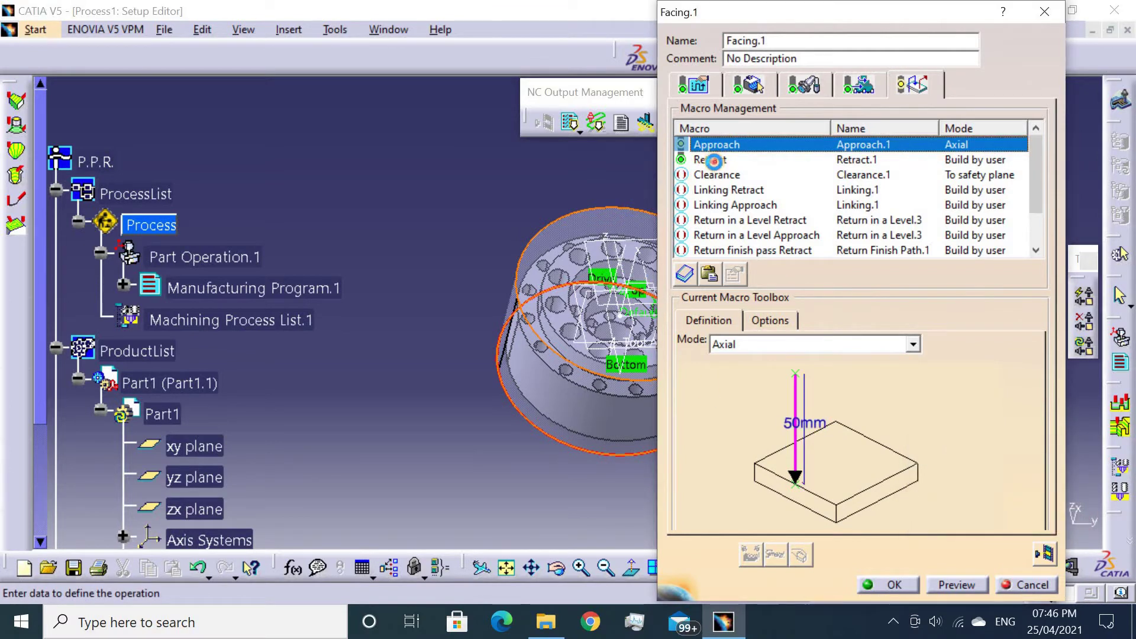
{"action": "left_click", "coordinate": [714, 160]}
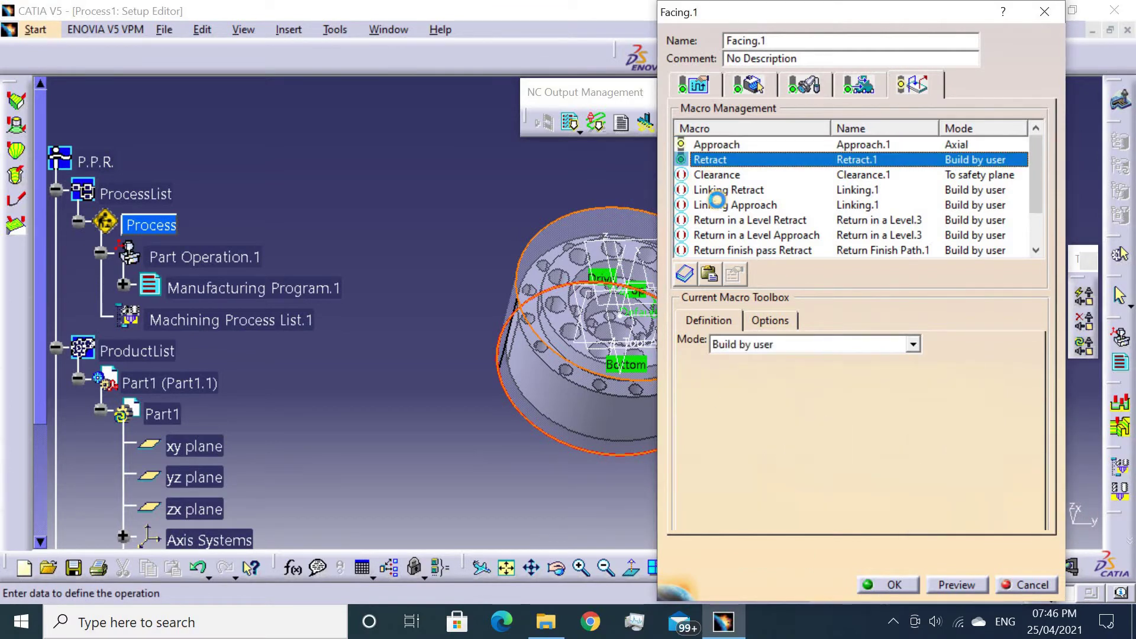
{"action": "left_click", "coordinate": [782, 354]}
{"action": "left_click", "coordinate": [758, 414]}
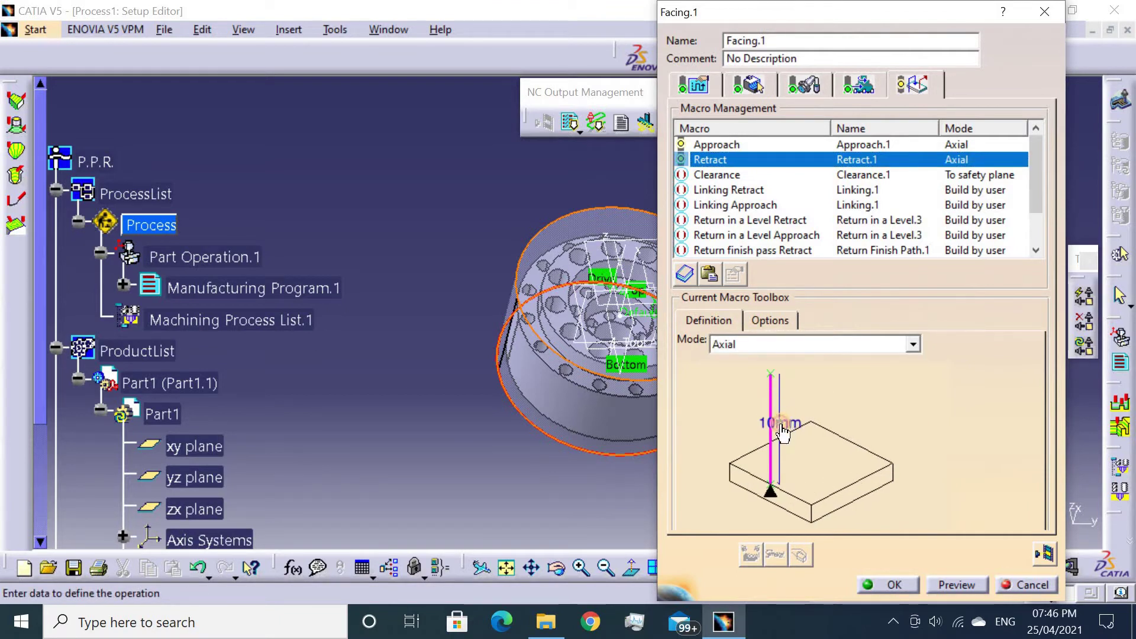
{"action": "double_click", "coordinate": [782, 423]}
{"action": "type", "text": "0"}
{"action": "key", "text": "Return"}
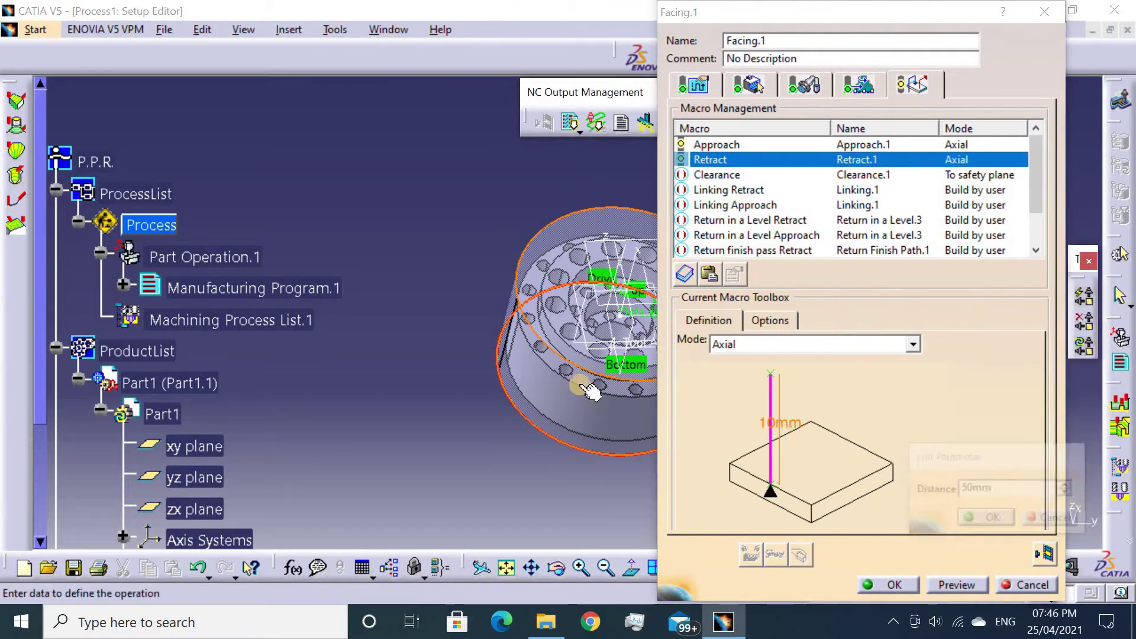
Activate the Clearance macro and compute the Facing.1 tool path for replay.
{"action": "left_click", "coordinate": [720, 175]}
{"action": "right_click", "coordinate": [720, 175]}
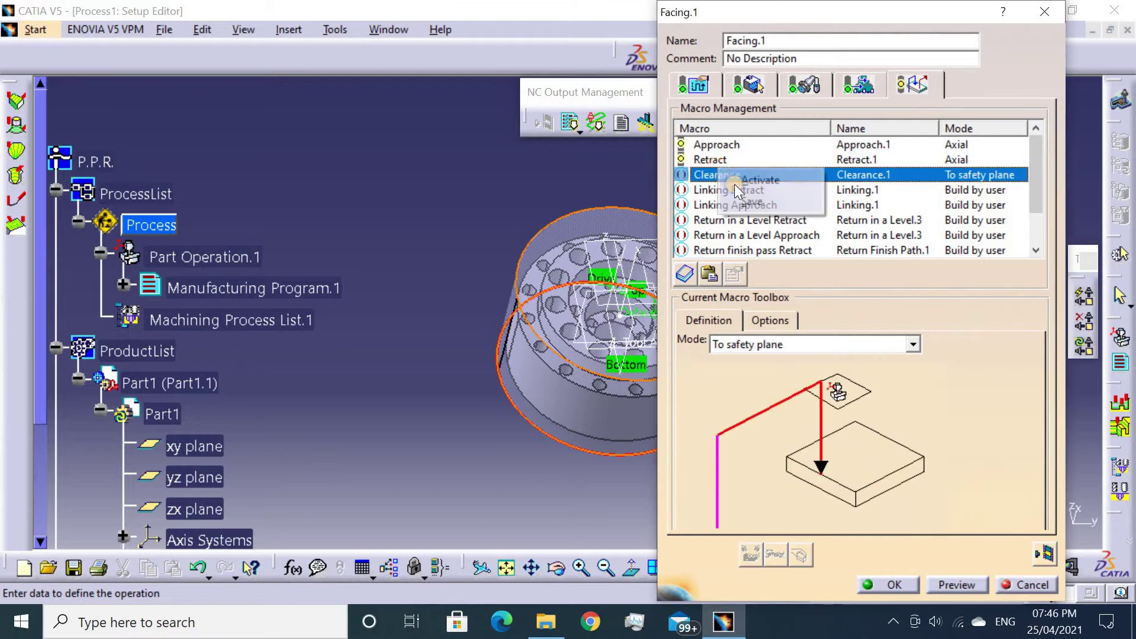
{"action": "left_click", "coordinate": [1042, 555]}
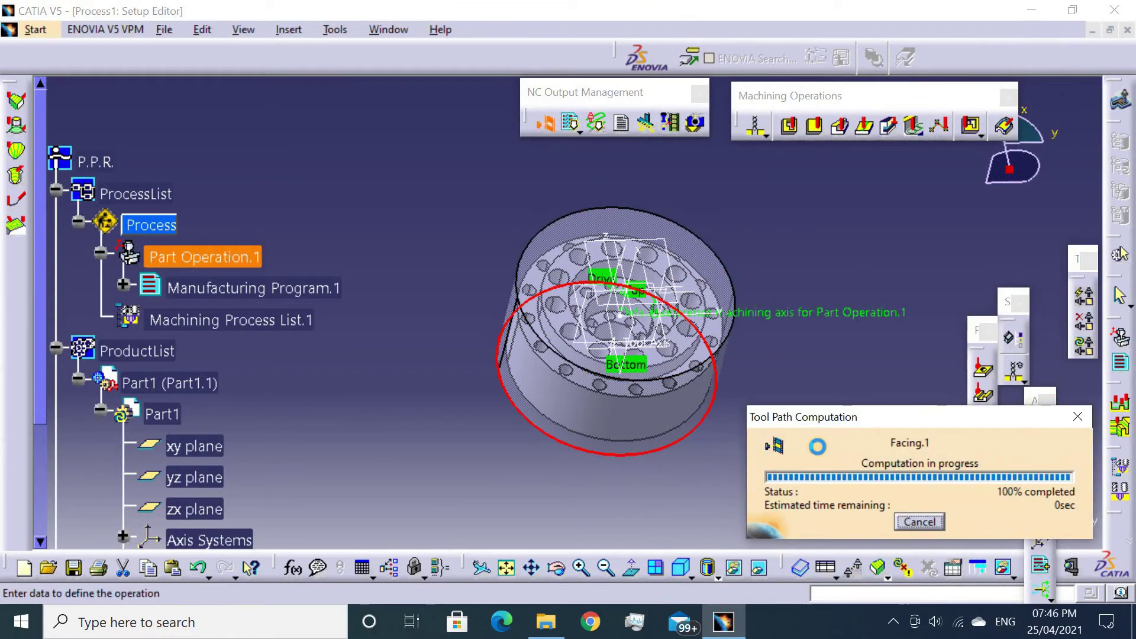
Play the Facing.1 material-removal video simulation, inspect the machined top face, and confirm Facing.1.
{"action": "middle_click_drag", "start_coordinate": [579, 480], "coordinate": [601, 464]}
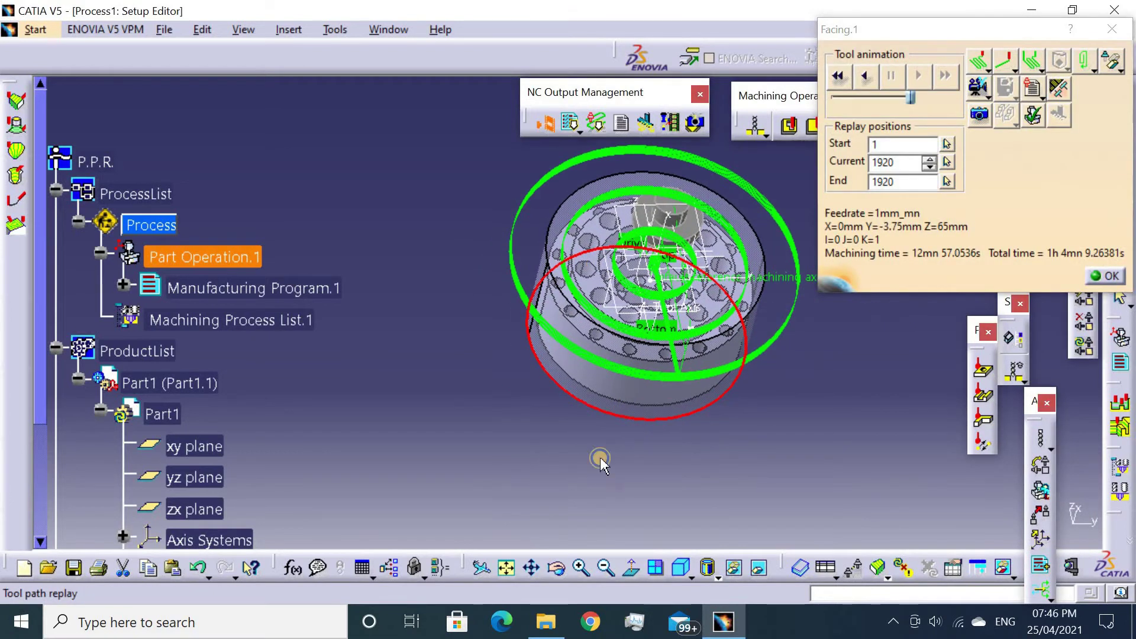
{"action": "mouse_move", "coordinate": [573, 422]}
{"action": "middle_mouse_down"}
{"action": "mouse_move", "coordinate": [680, 261]}
{"action": "mouse_move", "coordinate": [594, 396]}
{"action": "mouse_move", "coordinate": [517, 399]}
{"action": "mouse_move", "coordinate": [550, 399]}
{"action": "middle_mouse_up"}
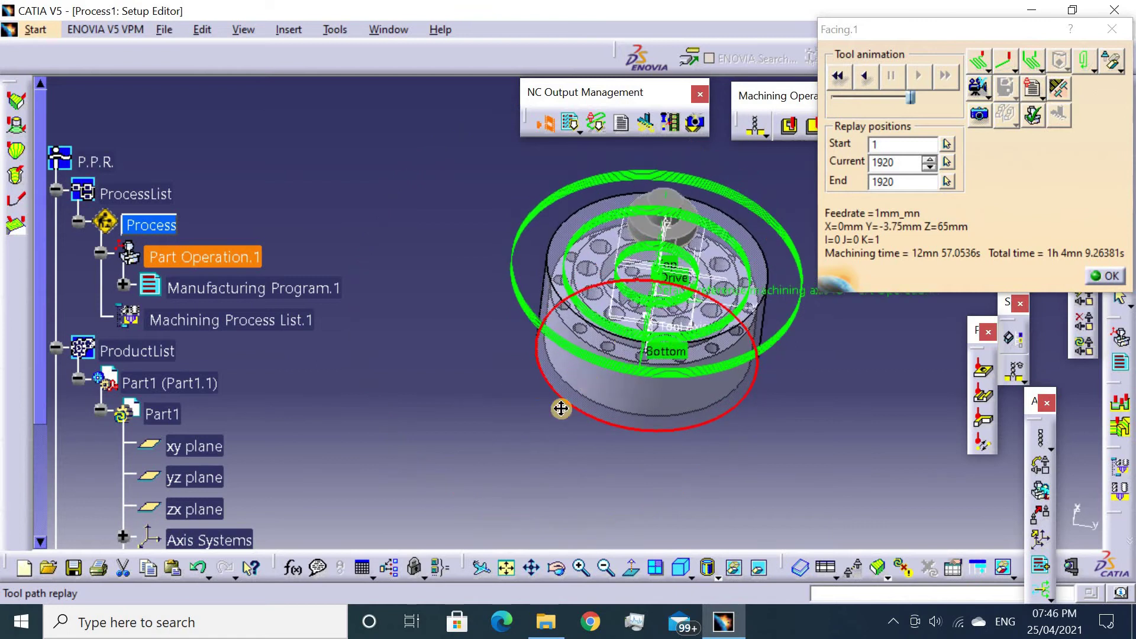
{"action": "left_click", "coordinate": [980, 88]}
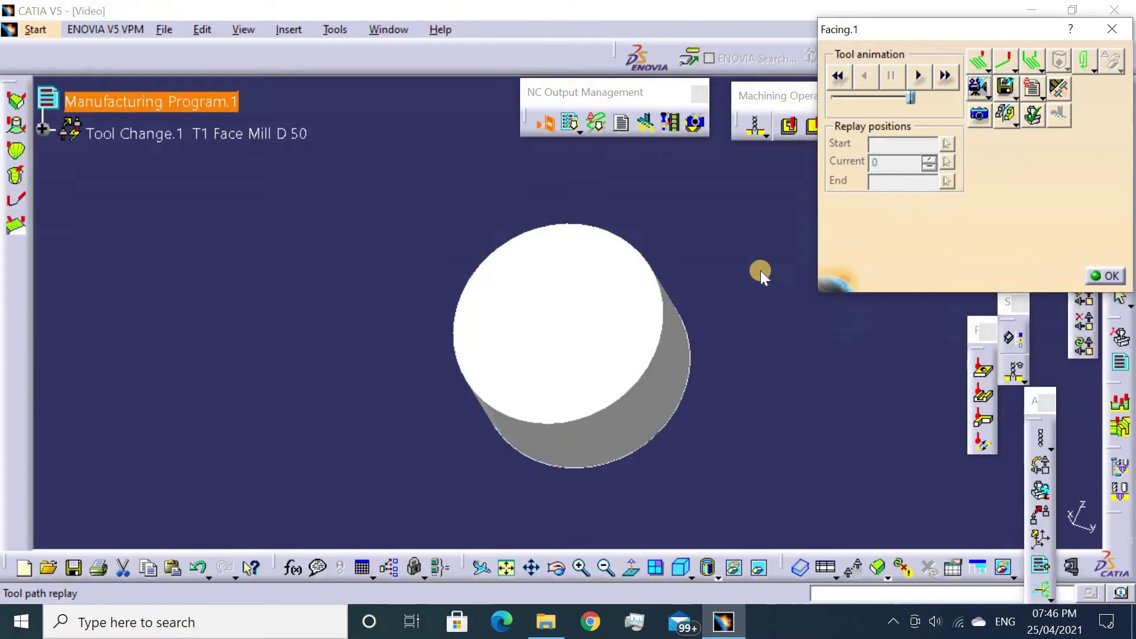
{"action": "mouse_move", "coordinate": [756, 271]}
{"action": "middle_mouse_down"}
{"action": "mouse_move", "coordinate": [657, 282]}
{"action": "mouse_move", "coordinate": [698, 221]}
{"action": "mouse_move", "coordinate": [663, 278]}
{"action": "middle_mouse_up"}
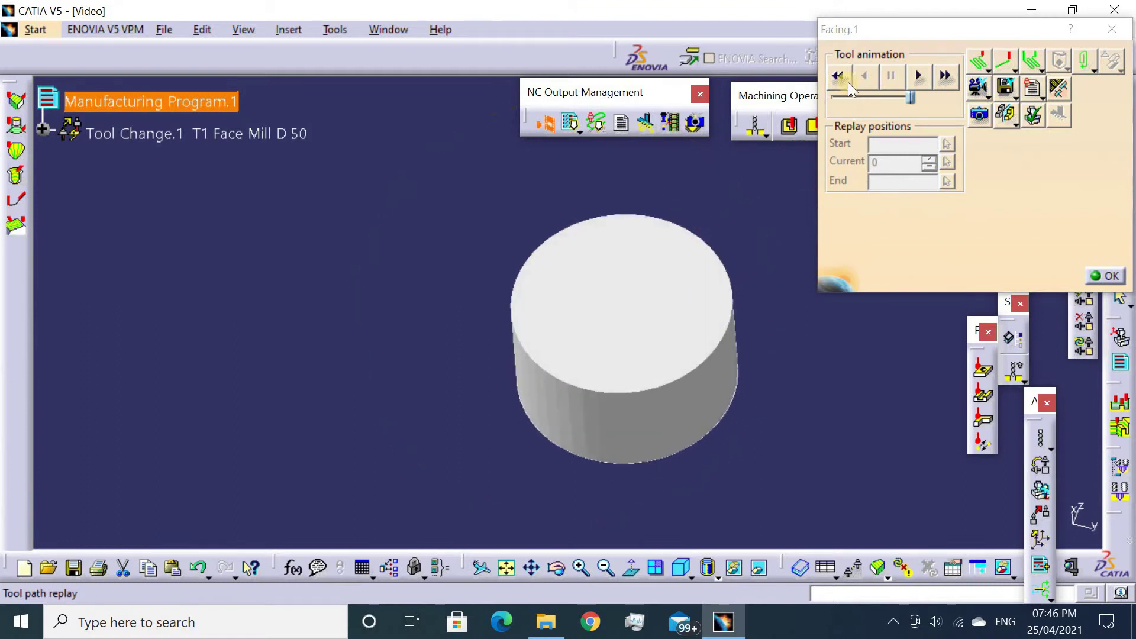
{"action": "left_click", "coordinate": [917, 76]}
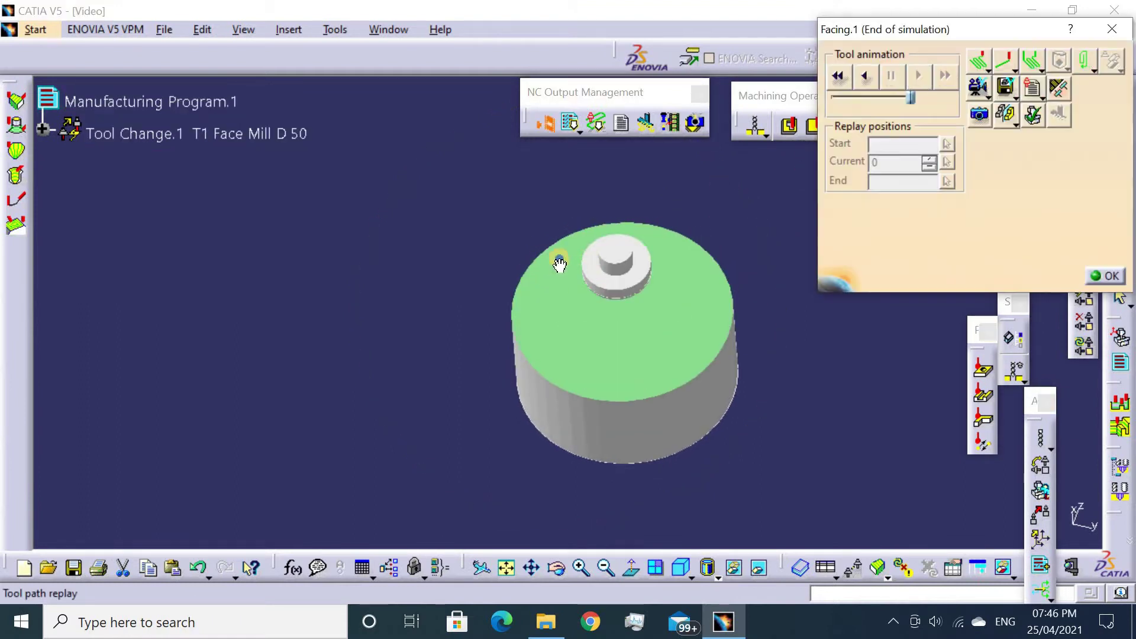
{"action": "middle_click_drag", "start_coordinate": [559, 265], "coordinate": [591, 216]}
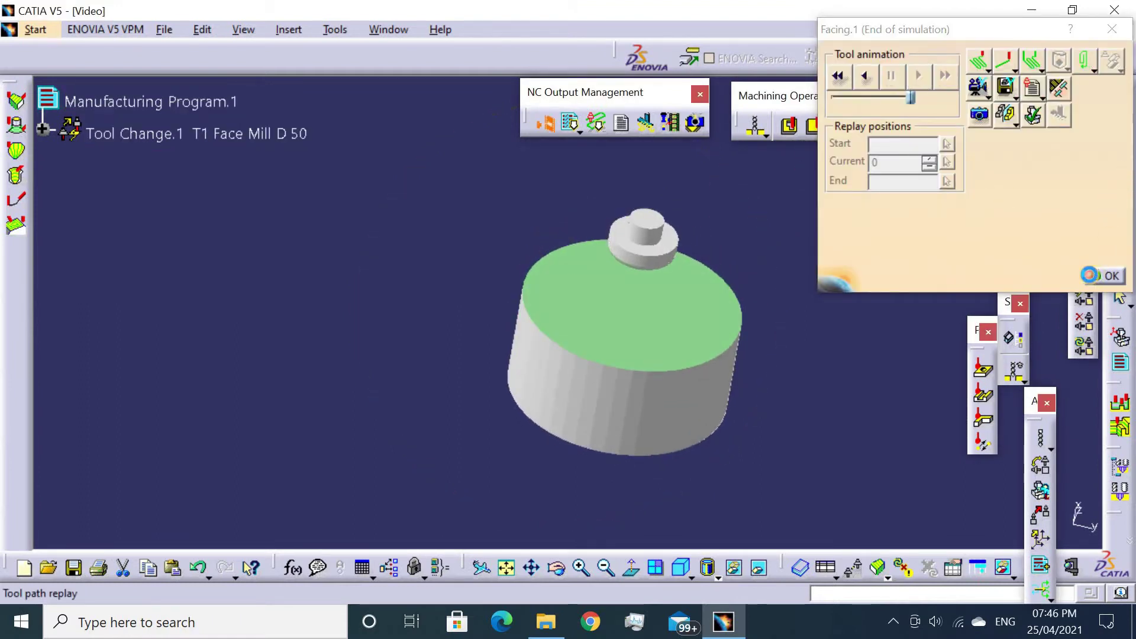
{"action": "left_click", "coordinate": [1101, 274]}
{"action": "left_click", "coordinate": [888, 584]}
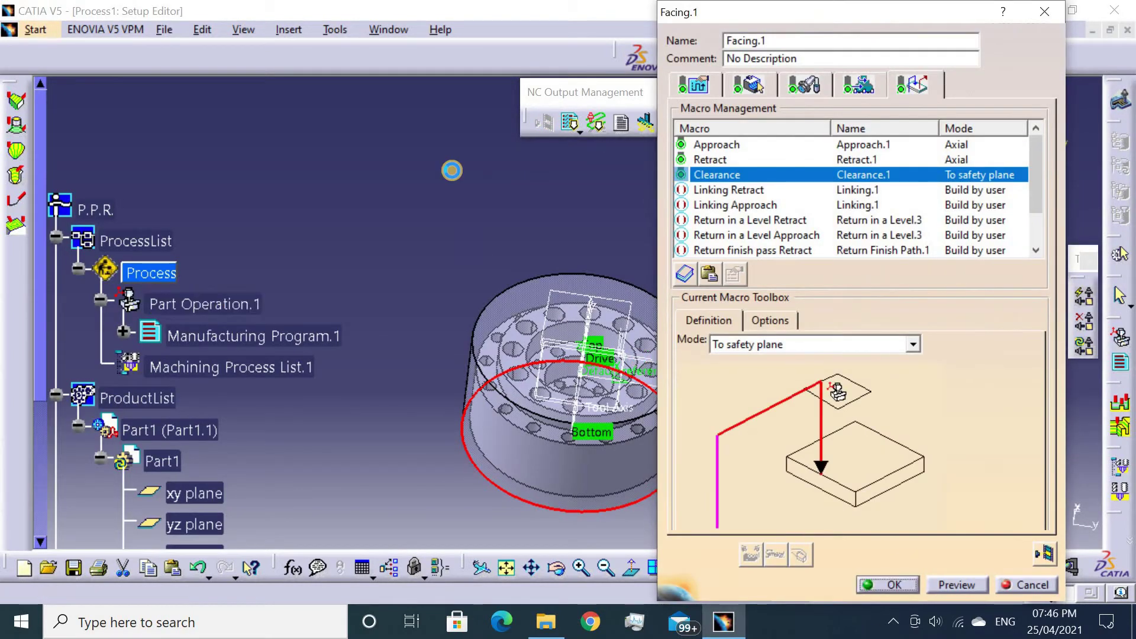
{"action": "mouse_move", "coordinate": [535, 193]}
{"action": "middle_mouse_down"}
{"action": "mouse_move", "coordinate": [533, 251]}
{"action": "mouse_move", "coordinate": [580, 288]}
{"action": "middle_mouse_up"}
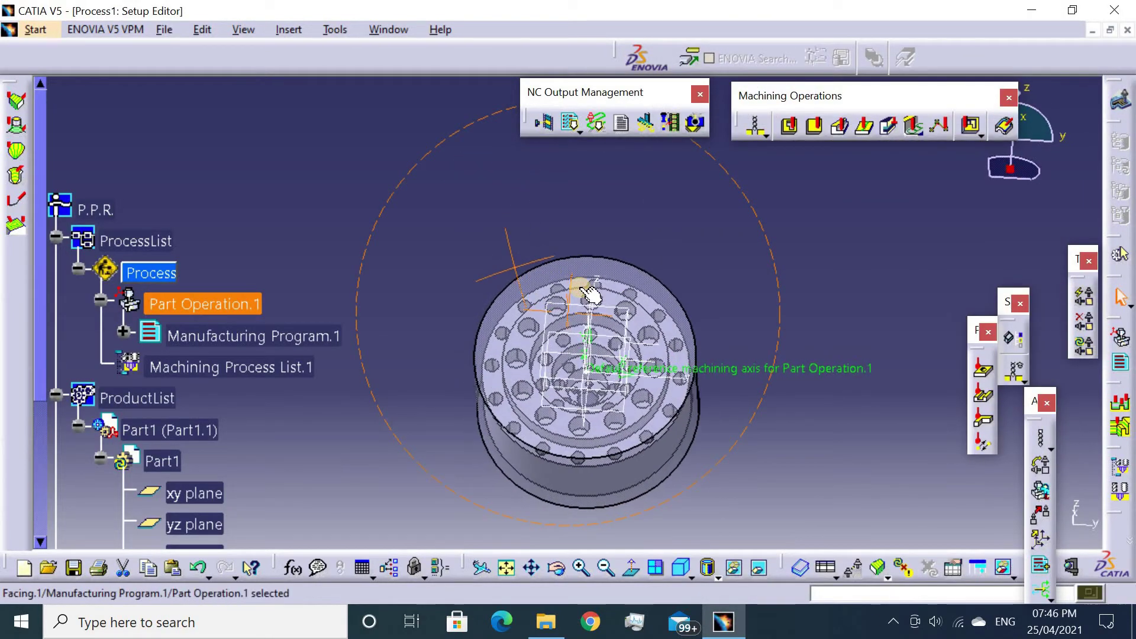
Insert a Pocketing operation after Facing.1 and hide Body.2 to expose the flange.
{"action": "left_click", "coordinate": [125, 336]}
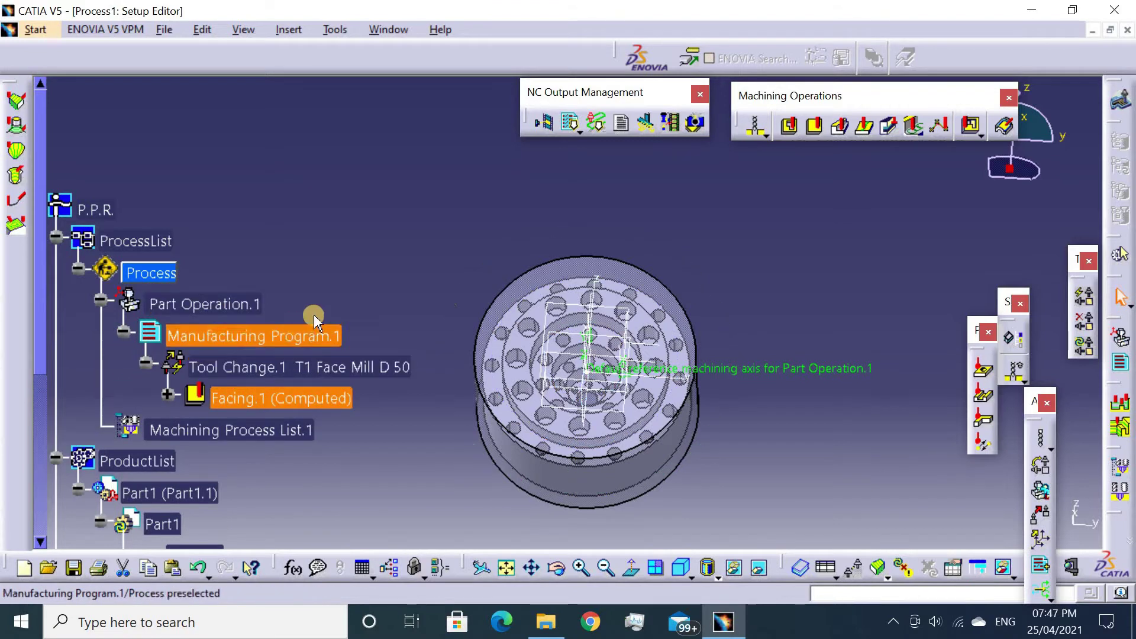
{"action": "left_click", "coordinate": [788, 130]}
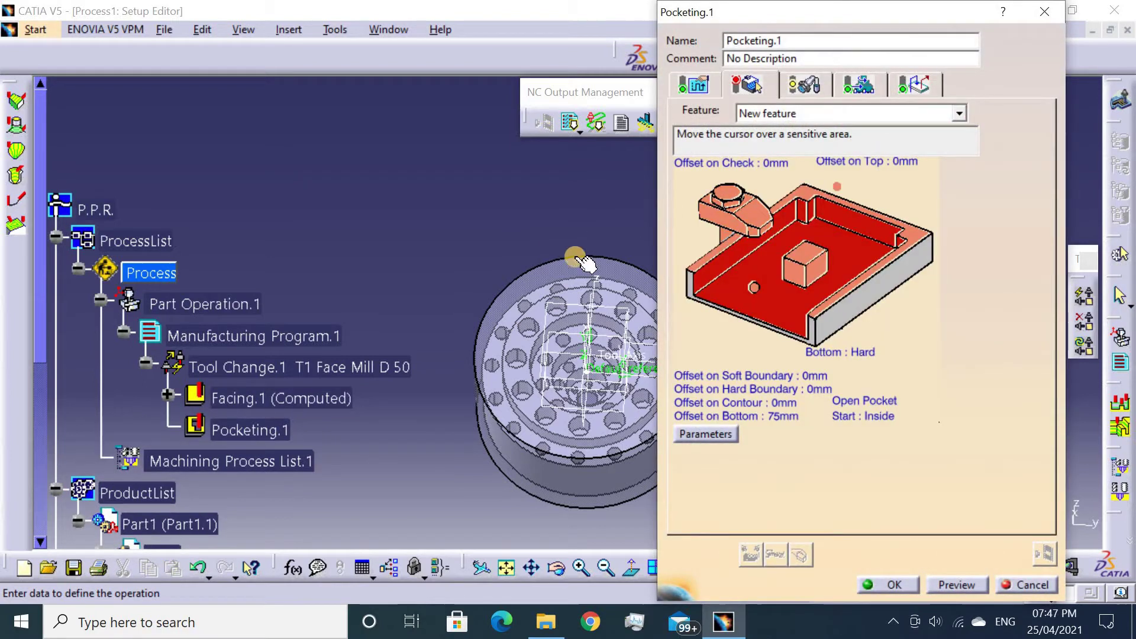
{"action": "left_click", "coordinate": [40, 350]}
{"action": "scroll", "coordinate": [142, 396], "scroll_direction": "down", "scroll_amount": 3}
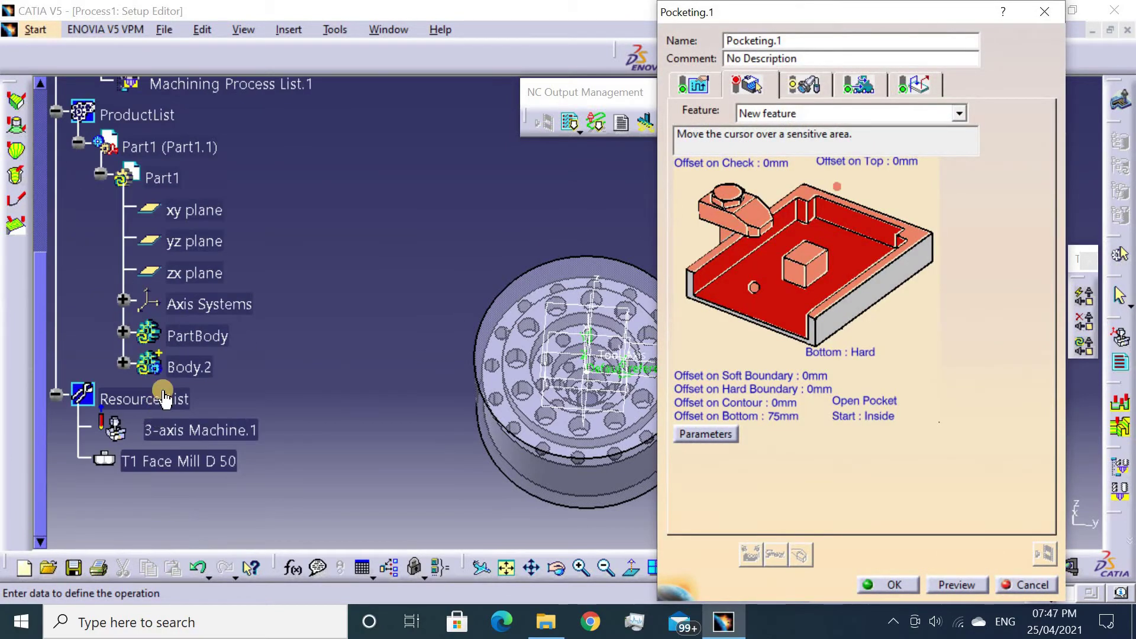
{"action": "right_click", "coordinate": [173, 378]}
{"action": "left_click", "coordinate": [231, 408]}
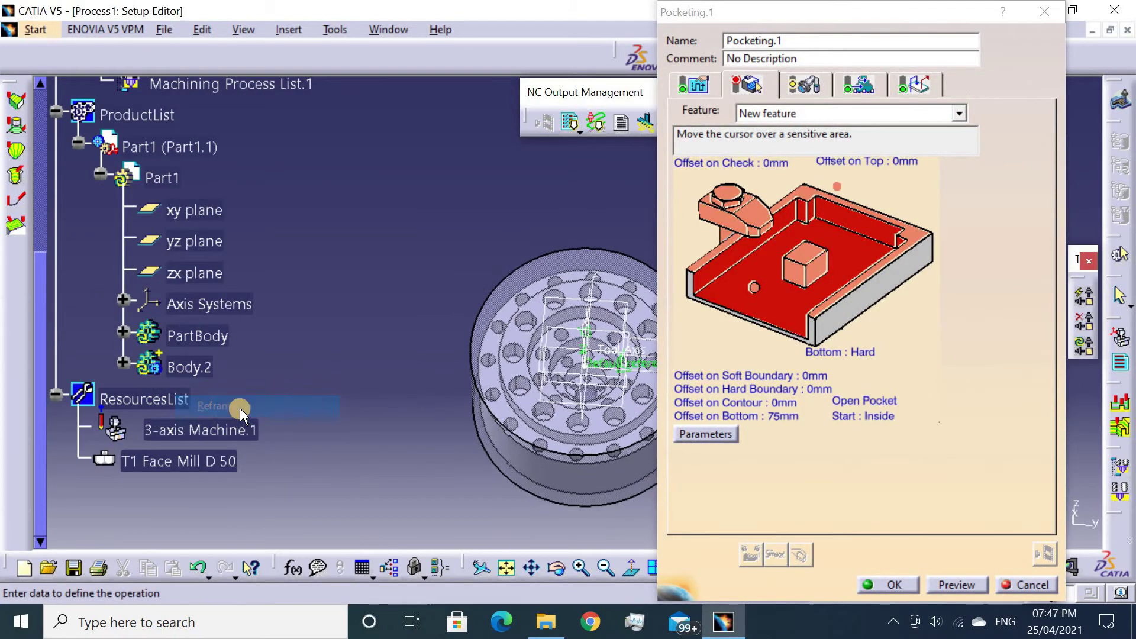
{"action": "right_click", "coordinate": [204, 356]}
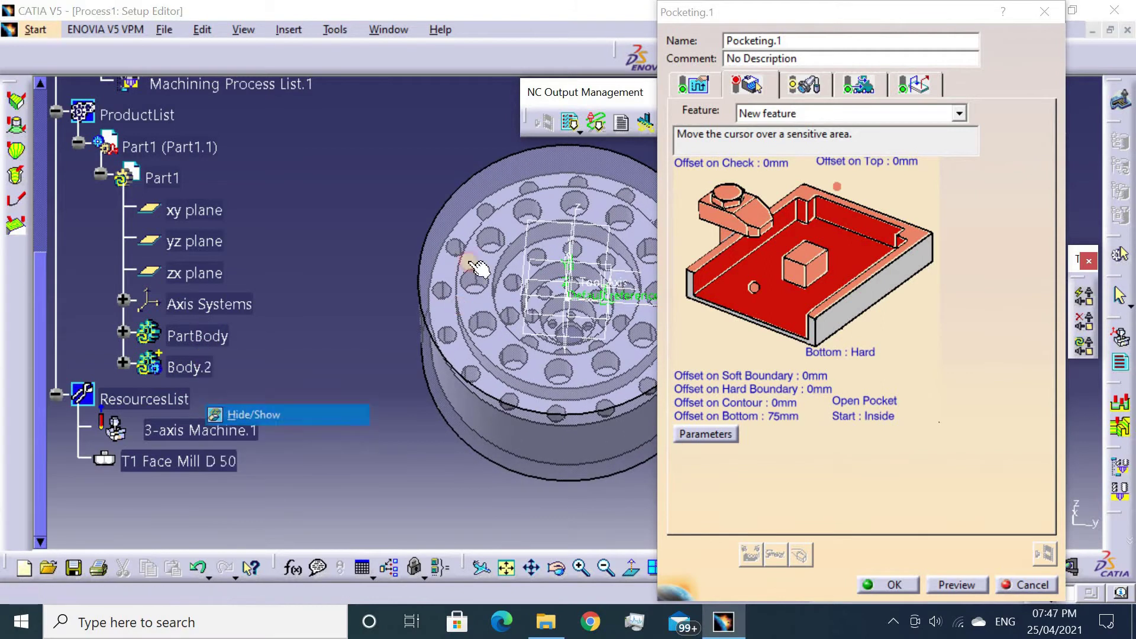
{"action": "left_click", "coordinate": [254, 411]}
{"action": "middle_click_drag", "start_coordinate": [465, 293], "coordinate": [467, 255]}
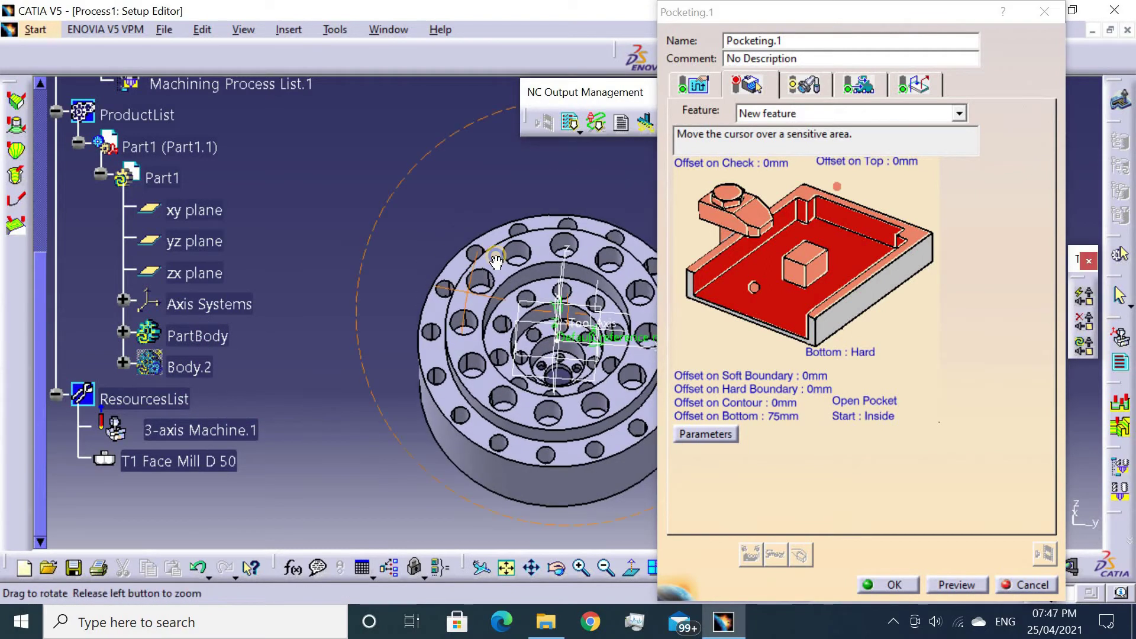
Pick the flange's top and pocket bottom faces, clear islands, and set Offset on Bottom to 0mm.
{"action": "left_click", "coordinate": [805, 195]}
{"action": "left_click", "coordinate": [513, 248]}
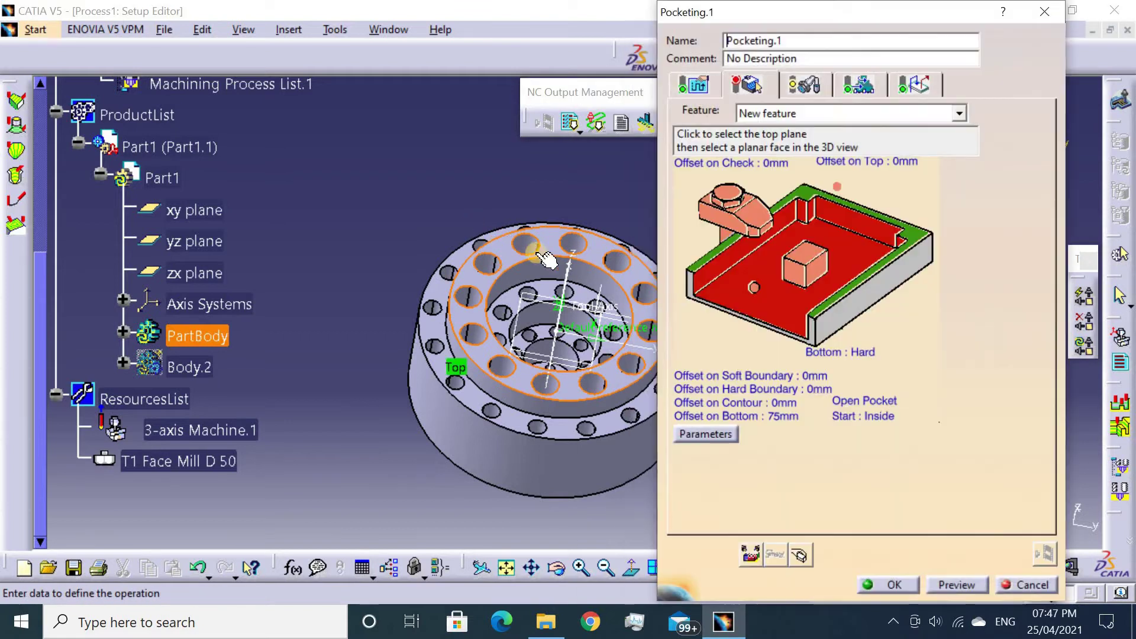
{"action": "left_click", "coordinate": [694, 323]}
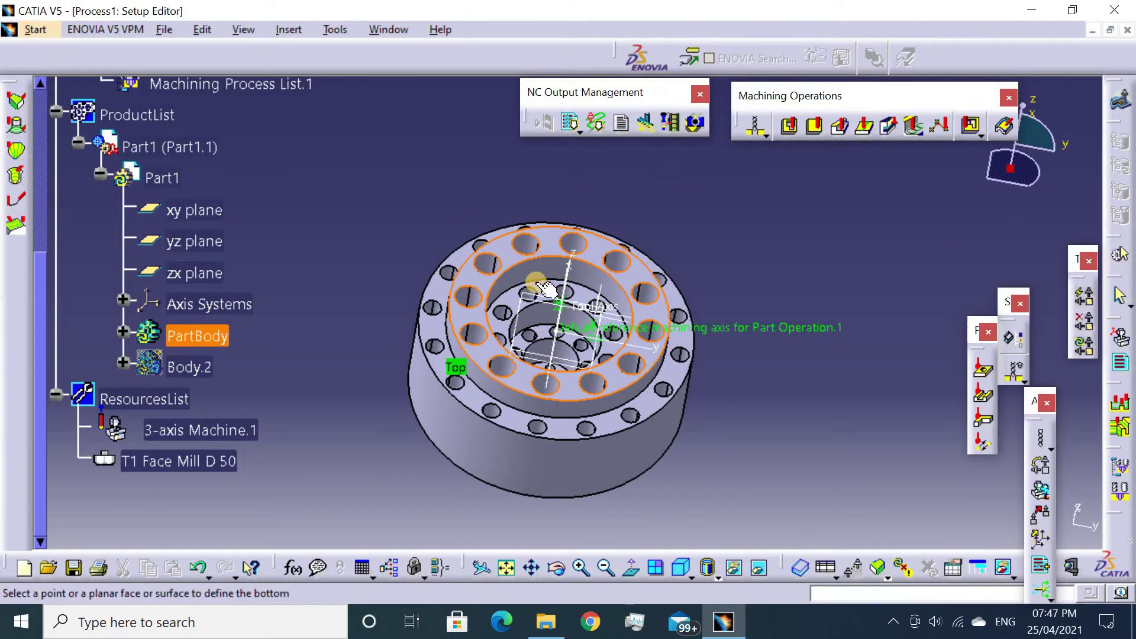
{"action": "left_click", "coordinate": [541, 284]}
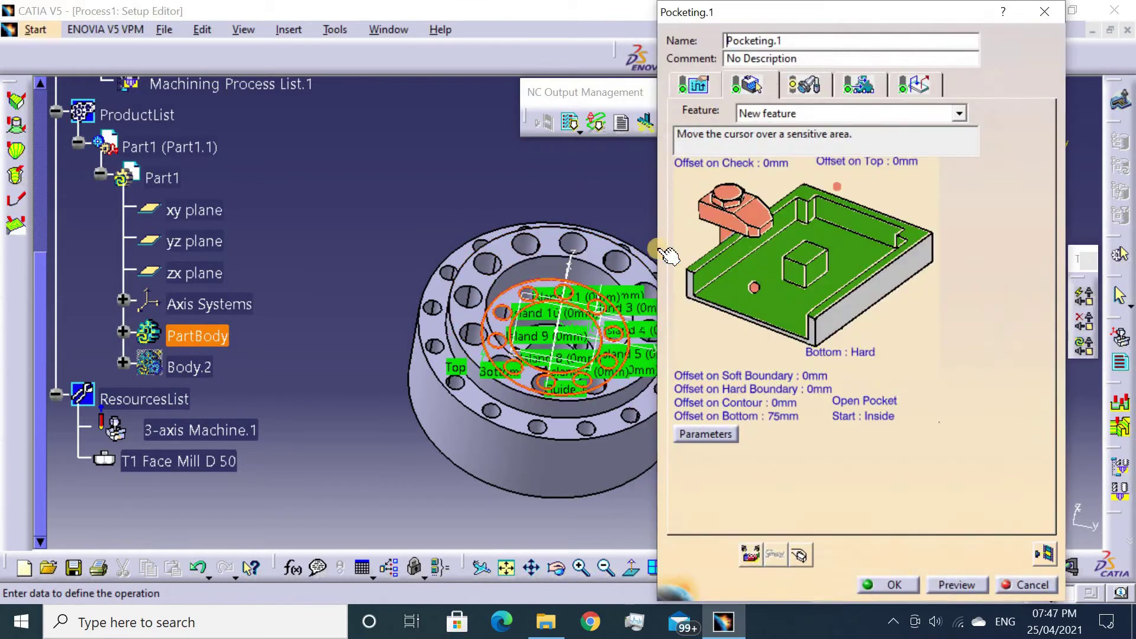
{"action": "right_click", "coordinate": [811, 256]}
{"action": "double_click", "coordinate": [783, 416]}
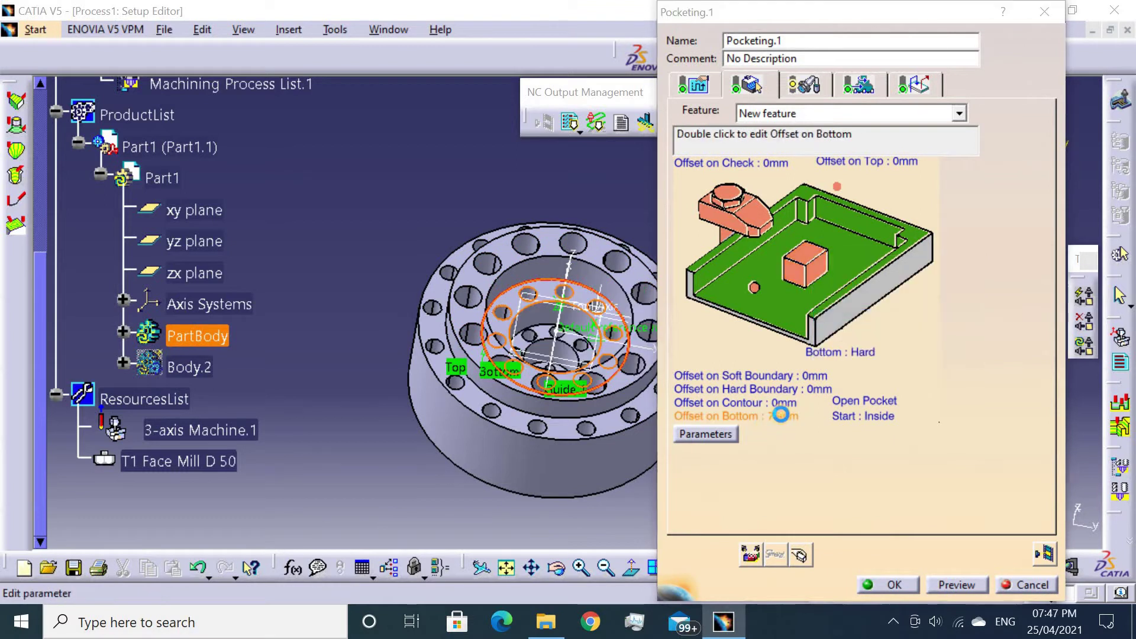
{"action": "type", "text": "0"}
{"action": "key", "text": "Return"}
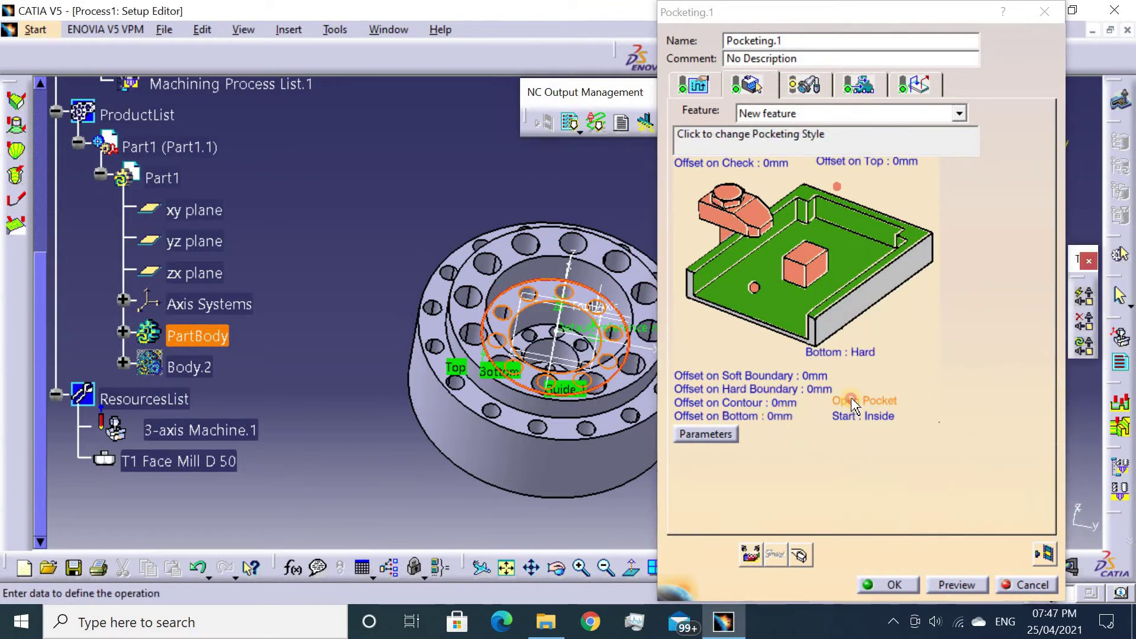
{"action": "left_click", "coordinate": [695, 85]}
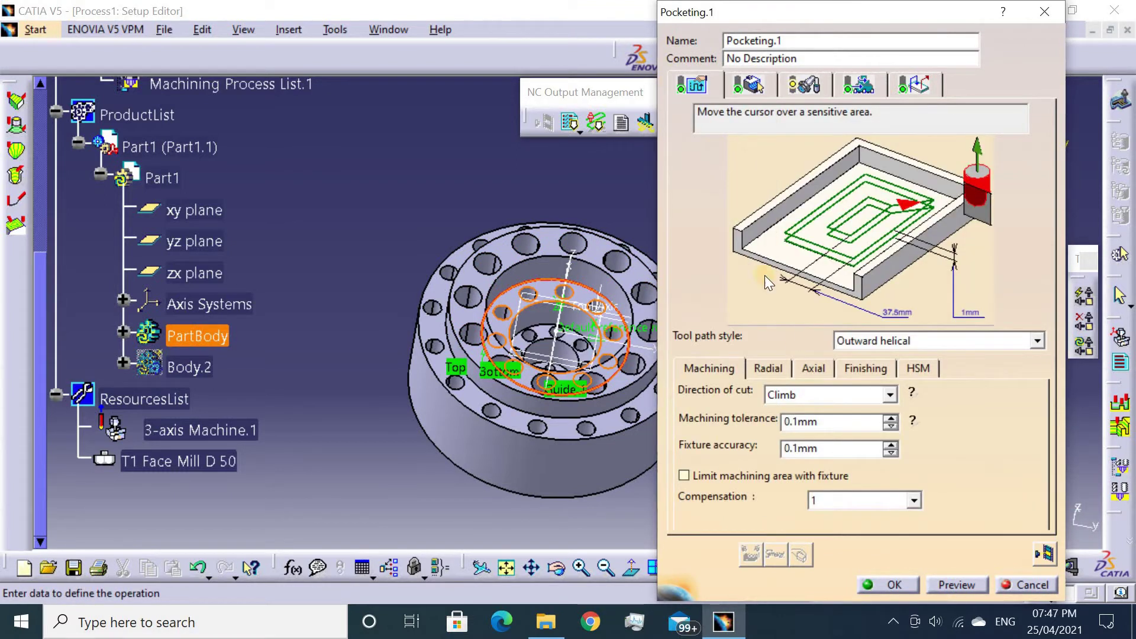
Review Pocketing.1's radial, axial, finishing and HSM strategy settings.
{"action": "left_click", "coordinate": [777, 372]}
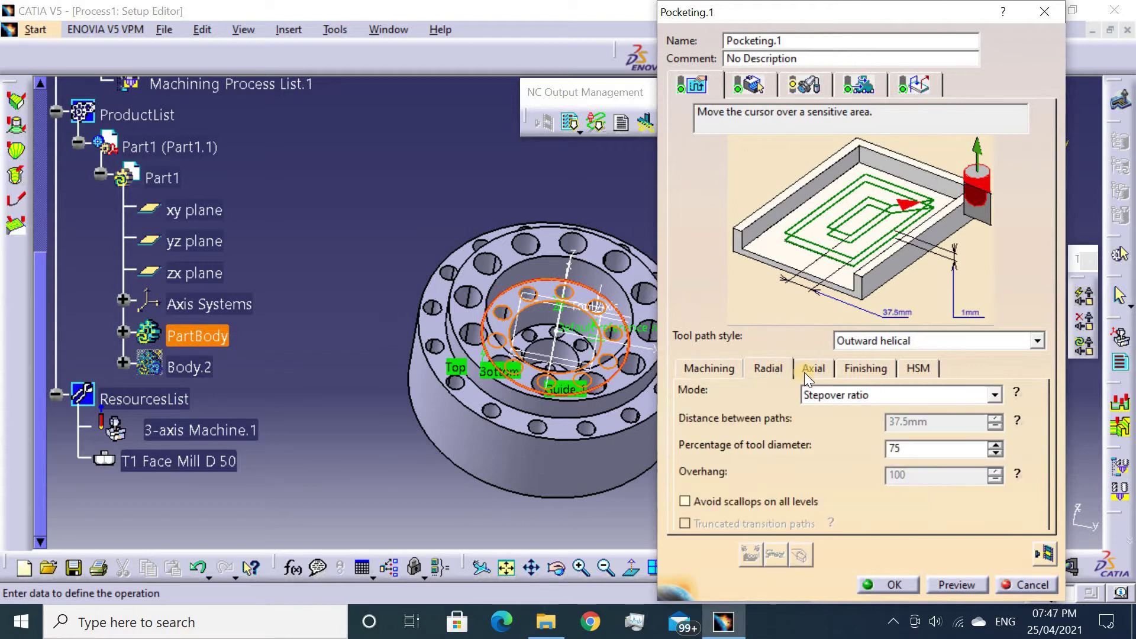
{"action": "left_click", "coordinate": [811, 368]}
{"action": "left_click", "coordinate": [866, 368]}
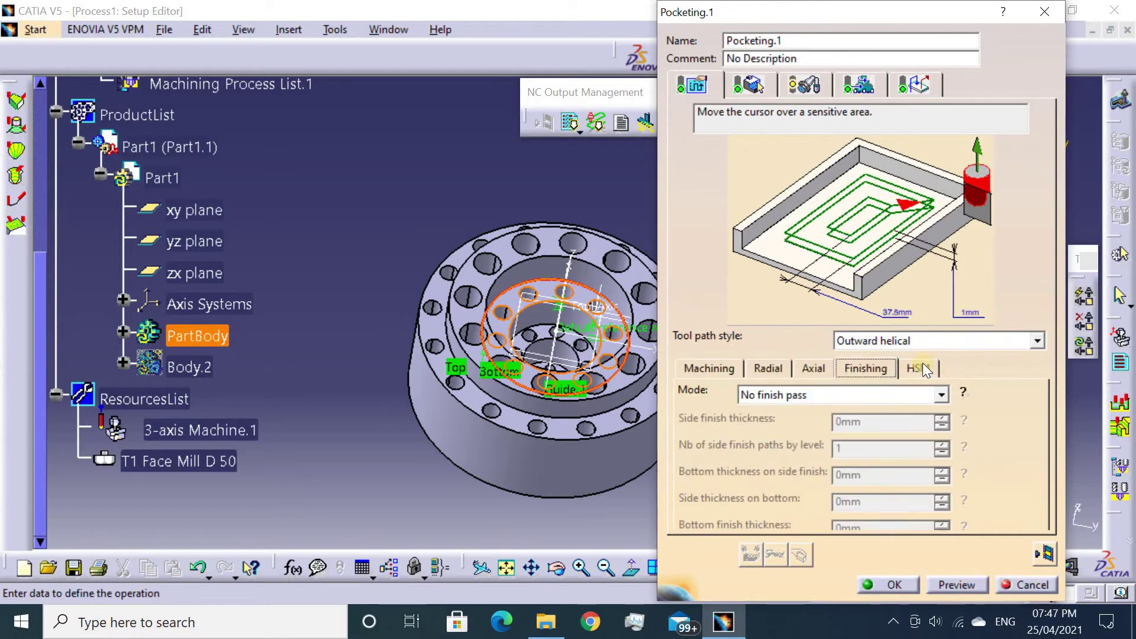
{"action": "left_click", "coordinate": [919, 368]}
Give Pocketing.1 a new T2 End Mill D 10 tool with 0mm corner radius.
{"action": "left_click", "coordinate": [782, 84]}
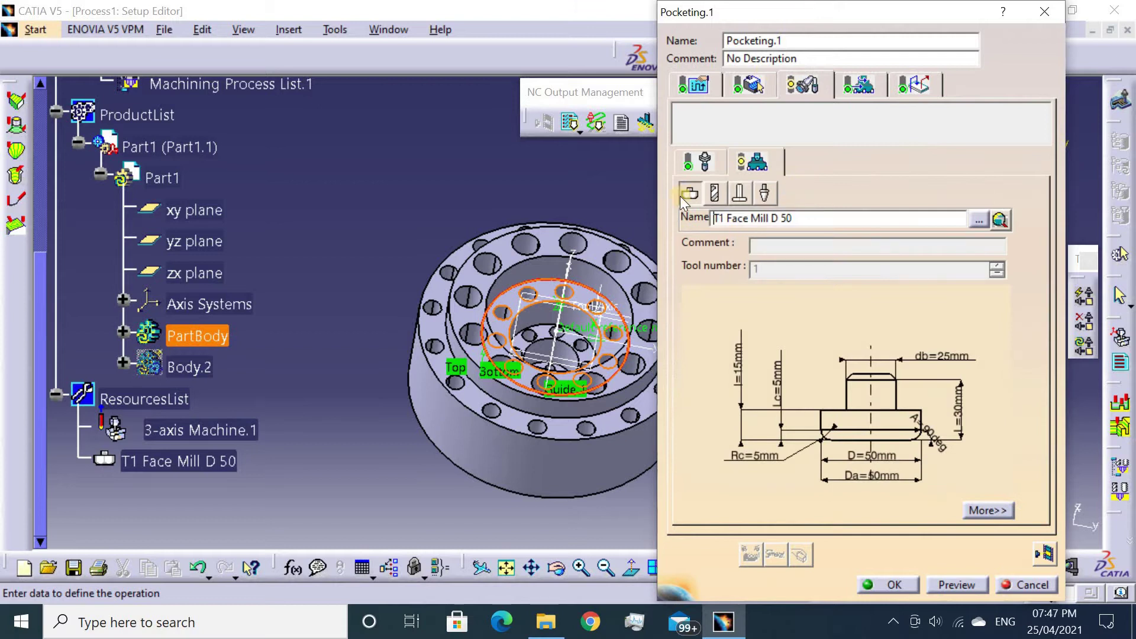
{"action": "left_click", "coordinate": [713, 192]}
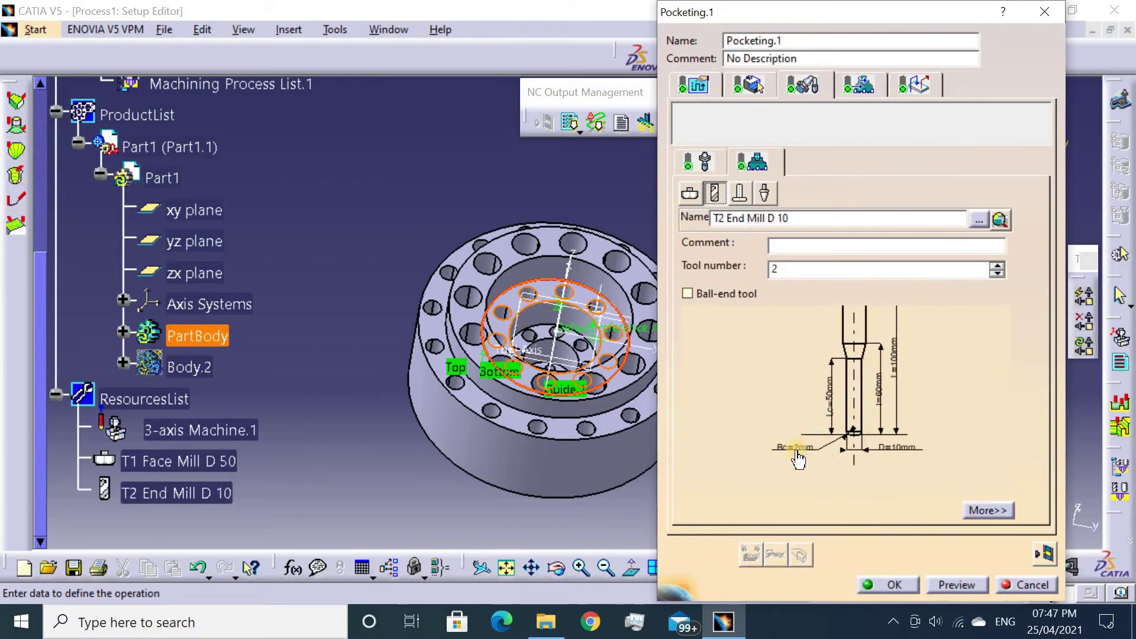
{"action": "double_click", "coordinate": [797, 448]}
{"action": "key", "text": "Return"}
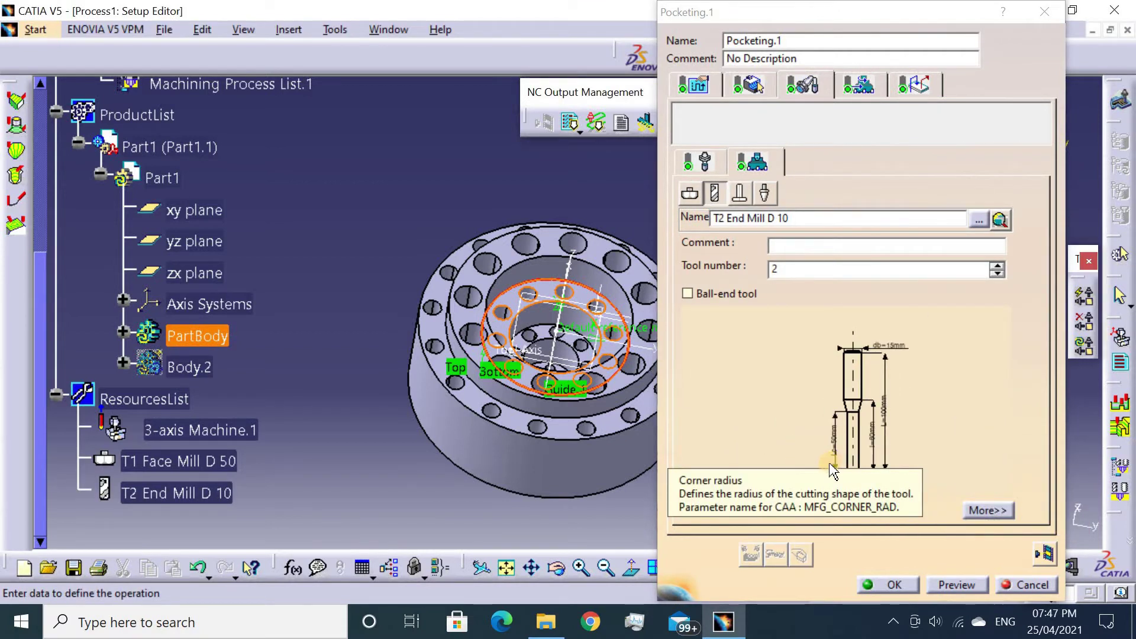
{"action": "double_click", "coordinate": [895, 443]}
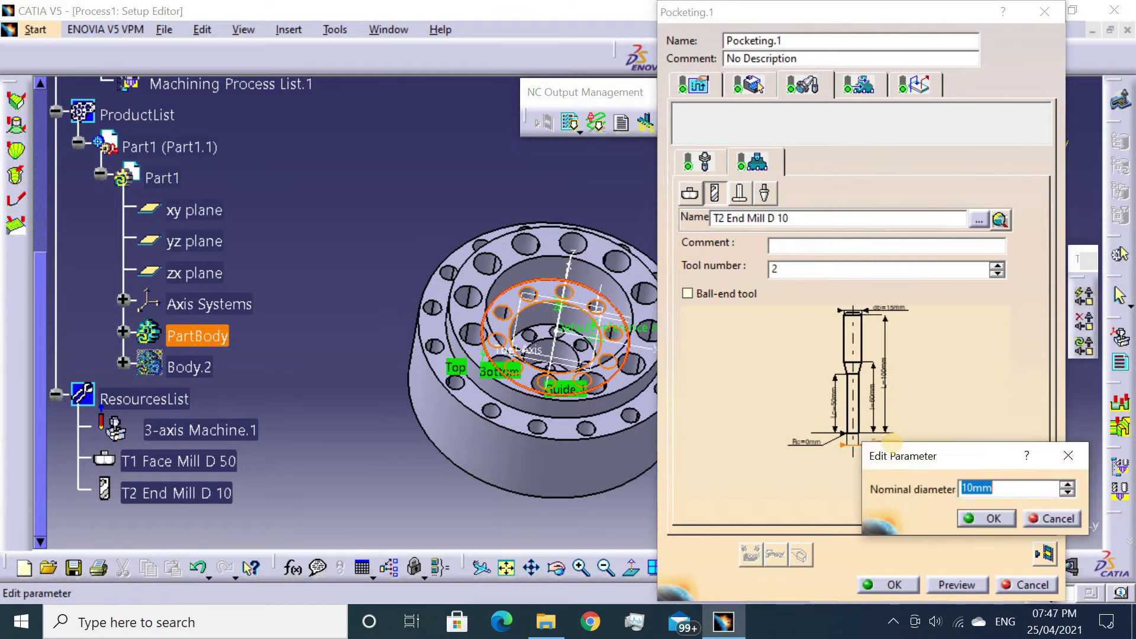
{"action": "type", "text": "8"}
{"action": "key", "text": "Return"}
{"action": "left_click", "coordinate": [859, 85]}
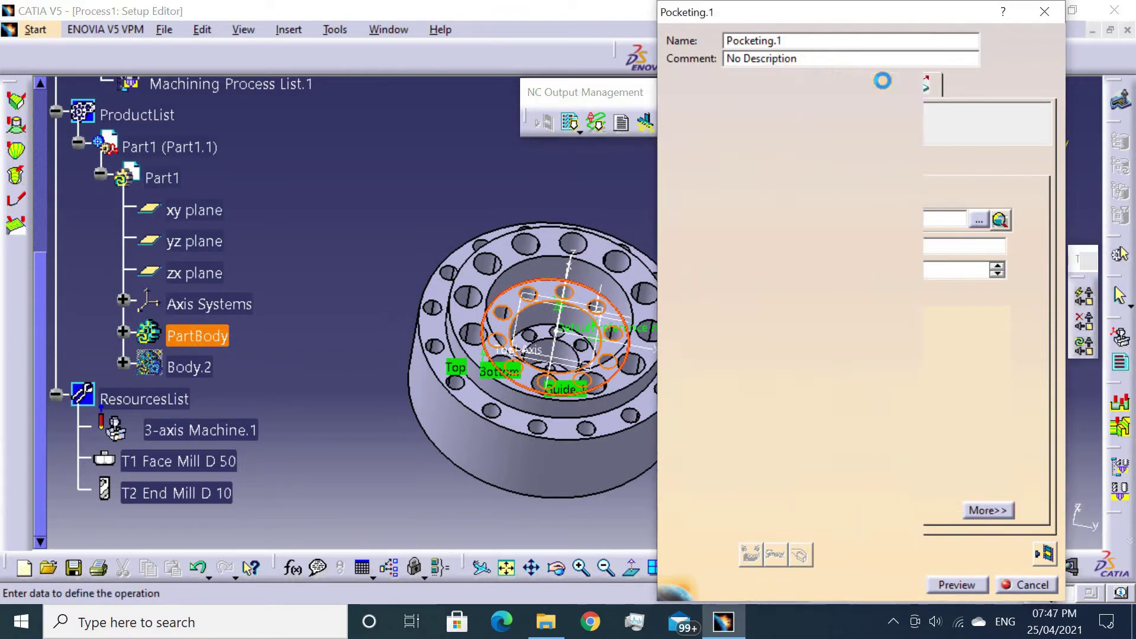
Make Pocketing.1's Approach and Retract macros axial moves of 50mm.
{"action": "left_click", "coordinate": [915, 85]}
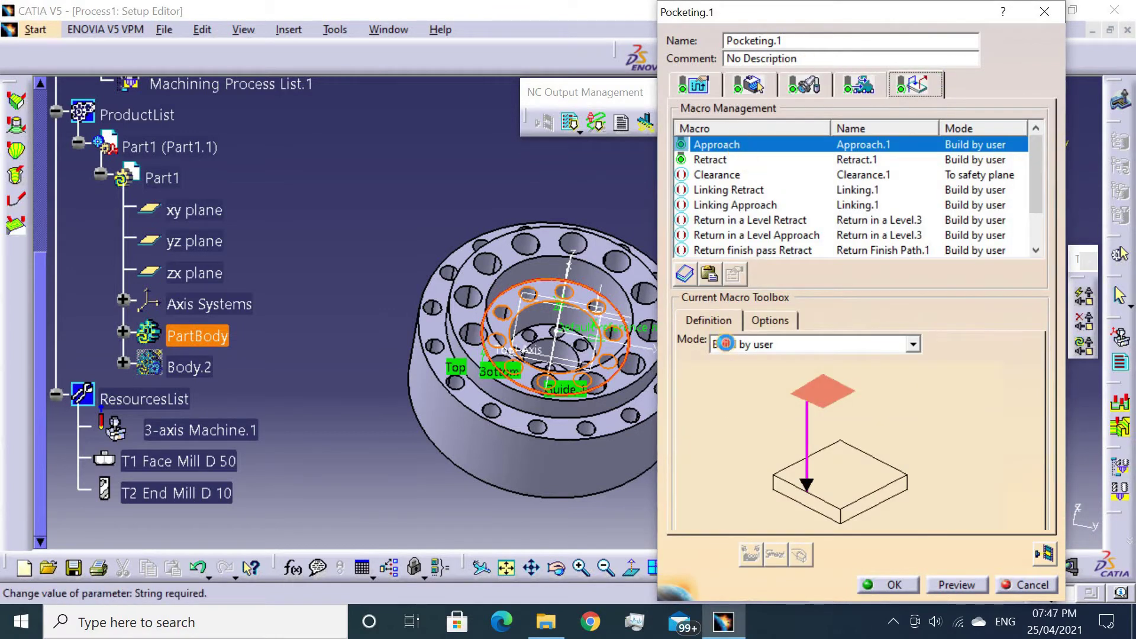
{"action": "left_click", "coordinate": [726, 344]}
{"action": "left_click", "coordinate": [743, 403]}
{"action": "double_click", "coordinate": [817, 424]}
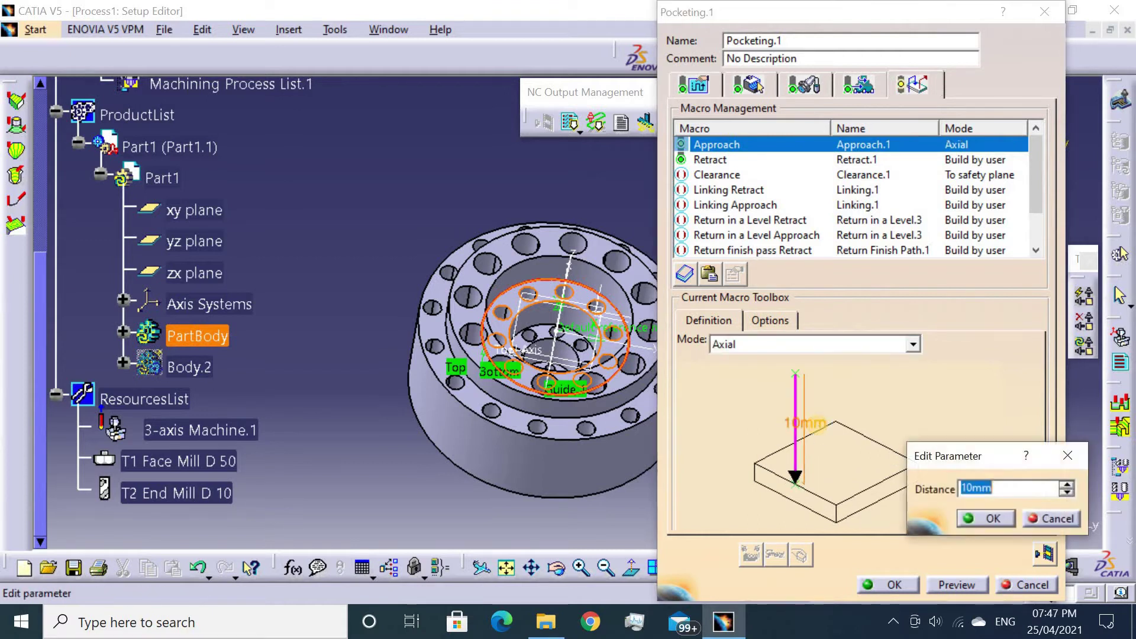
{"action": "key", "text": "Return"}
{"action": "left_click", "coordinate": [719, 160]}
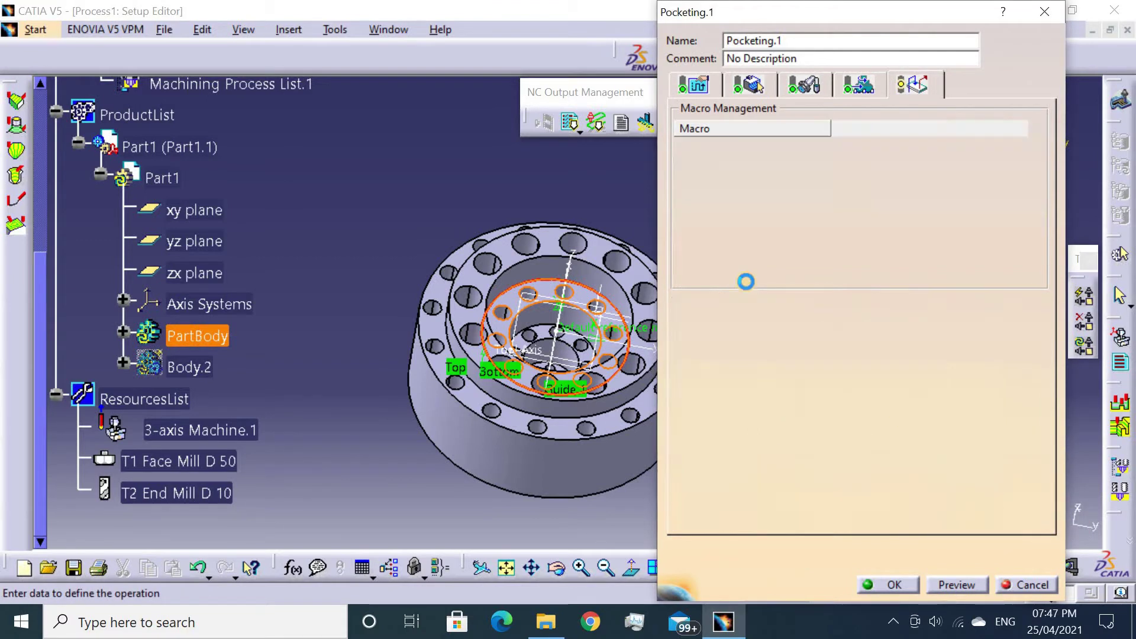
{"action": "left_click", "coordinate": [762, 343]}
{"action": "left_click", "coordinate": [763, 415]}
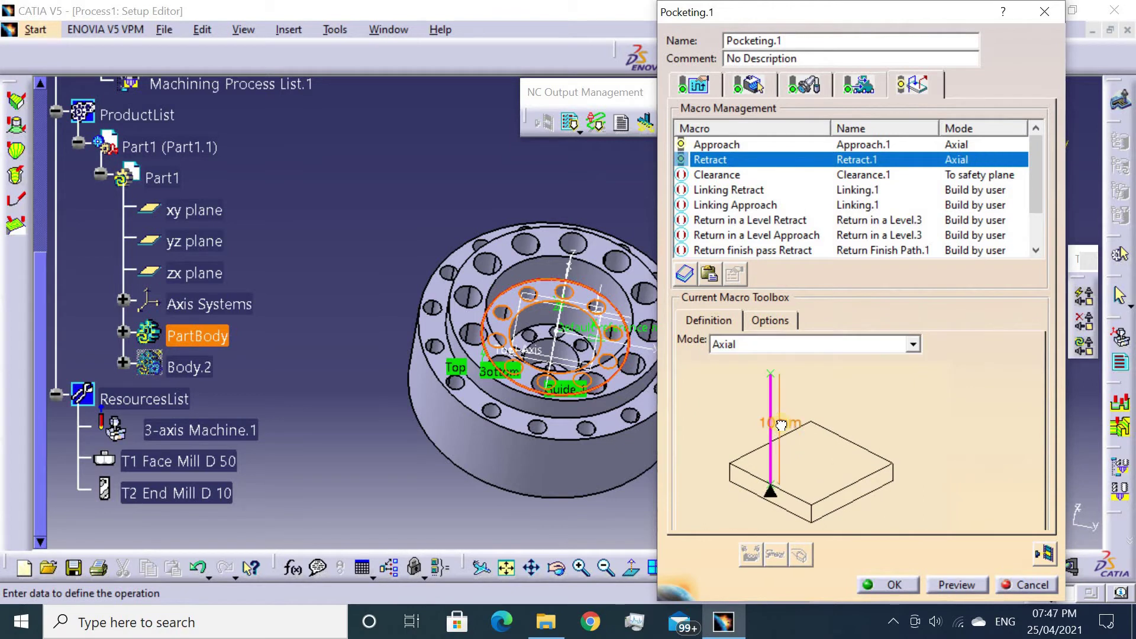
{"action": "double_click", "coordinate": [750, 427]}
{"action": "type", "text": "50"}
{"action": "key", "text": "Return"}
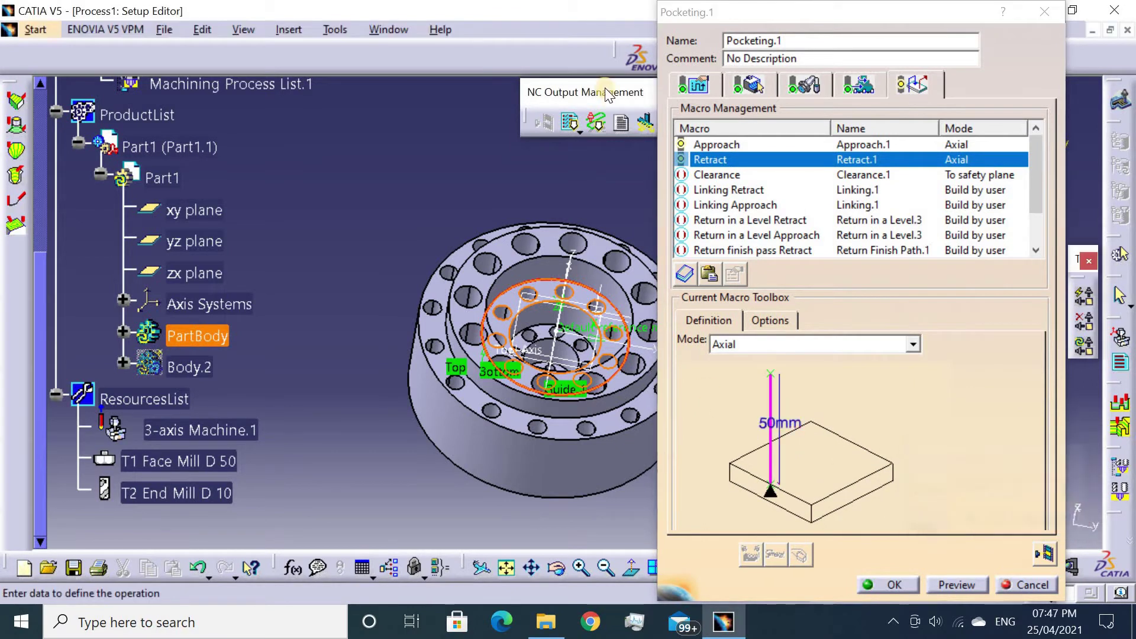
Activate the Clearance macro and launch the Pocketing.1 tool path replay.
{"action": "left_click", "coordinate": [699, 177]}
{"action": "right_click", "coordinate": [710, 177]}
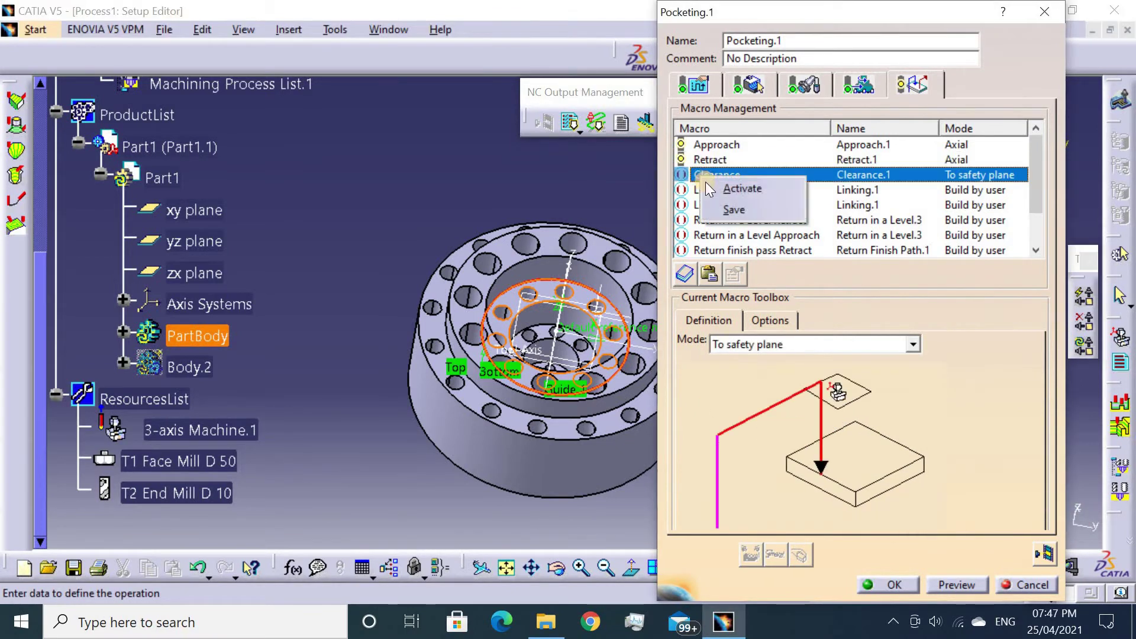
{"action": "left_click", "coordinate": [740, 187]}
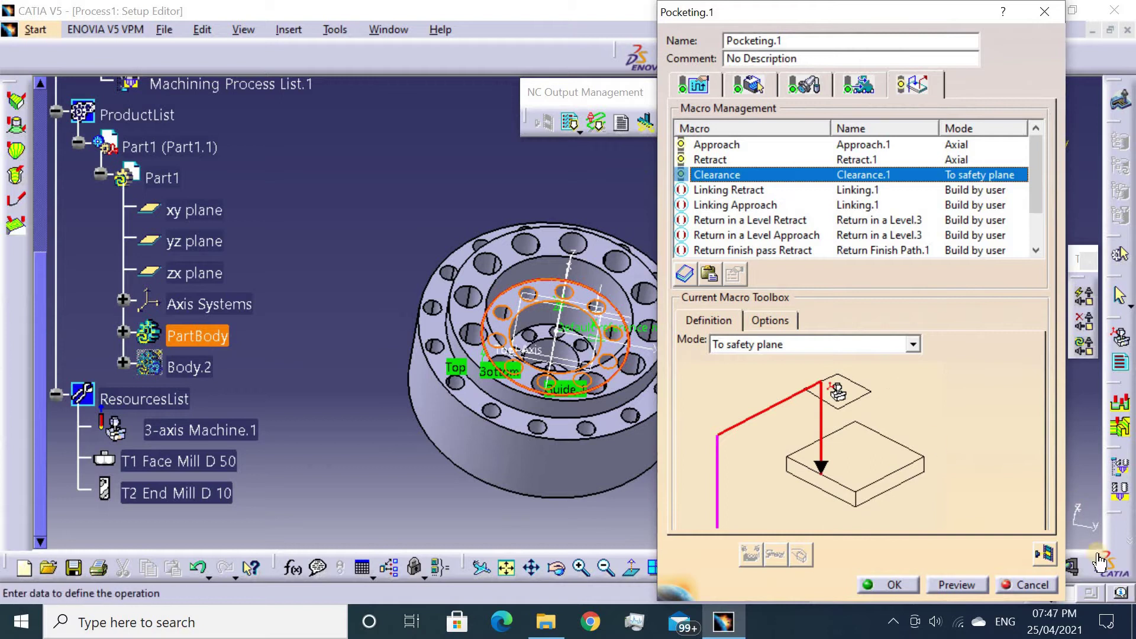
{"action": "left_click", "coordinate": [1046, 556]}
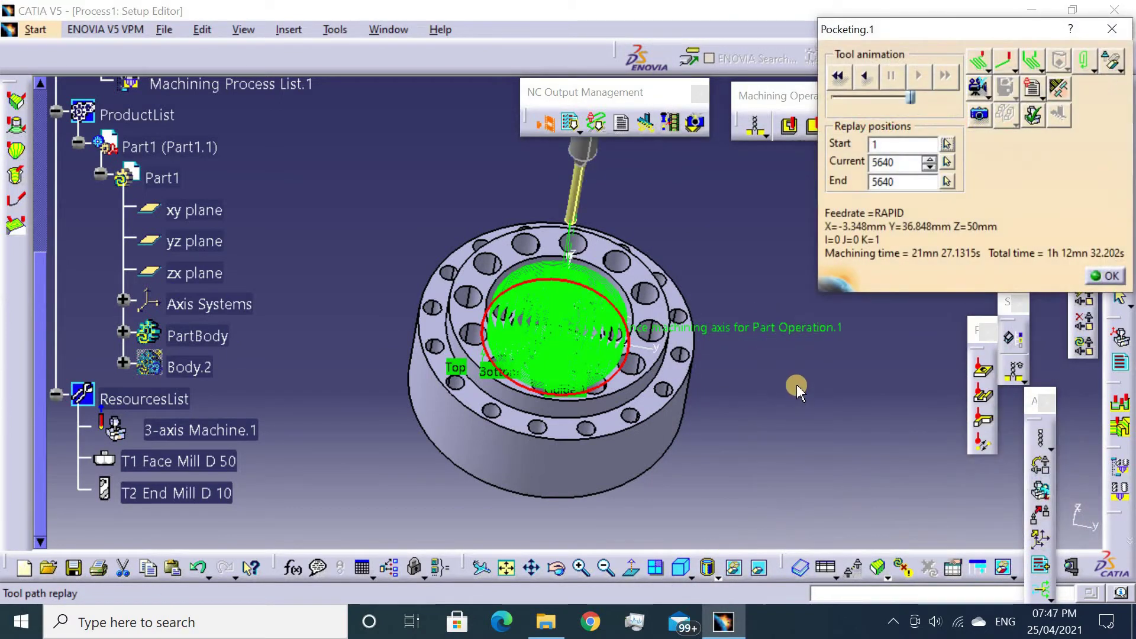
Inspect the Pocketing.1 tool path, close the replay, and confirm Pocketing.1.
{"action": "middle_click_drag", "start_coordinate": [866, 428], "coordinate": [746, 456]}
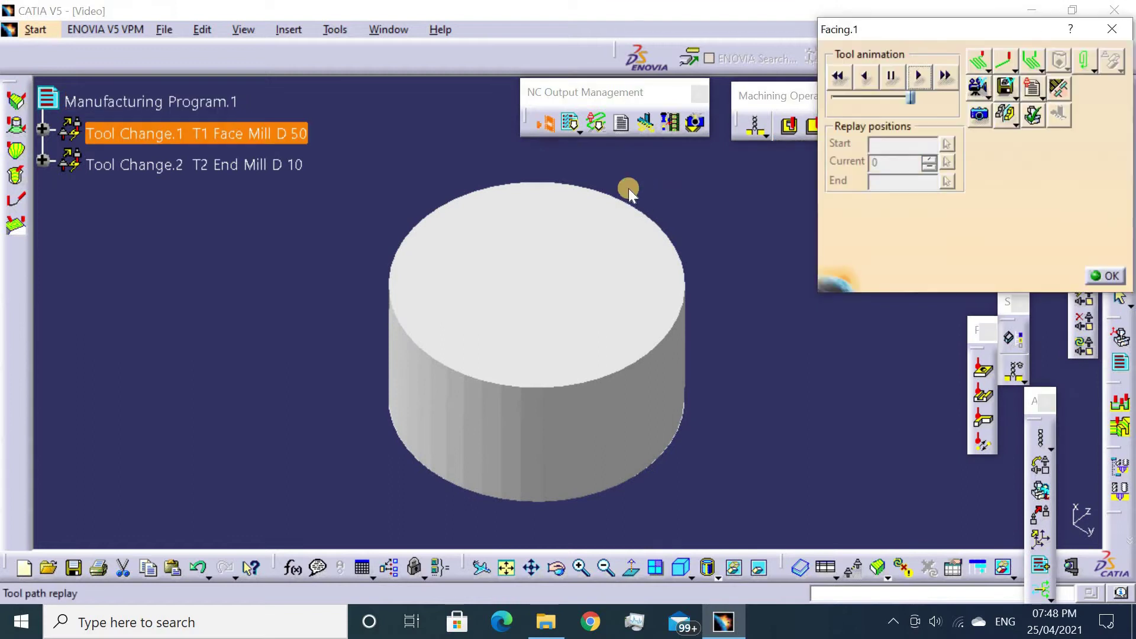
{"action": "left_click", "coordinate": [1098, 273]}
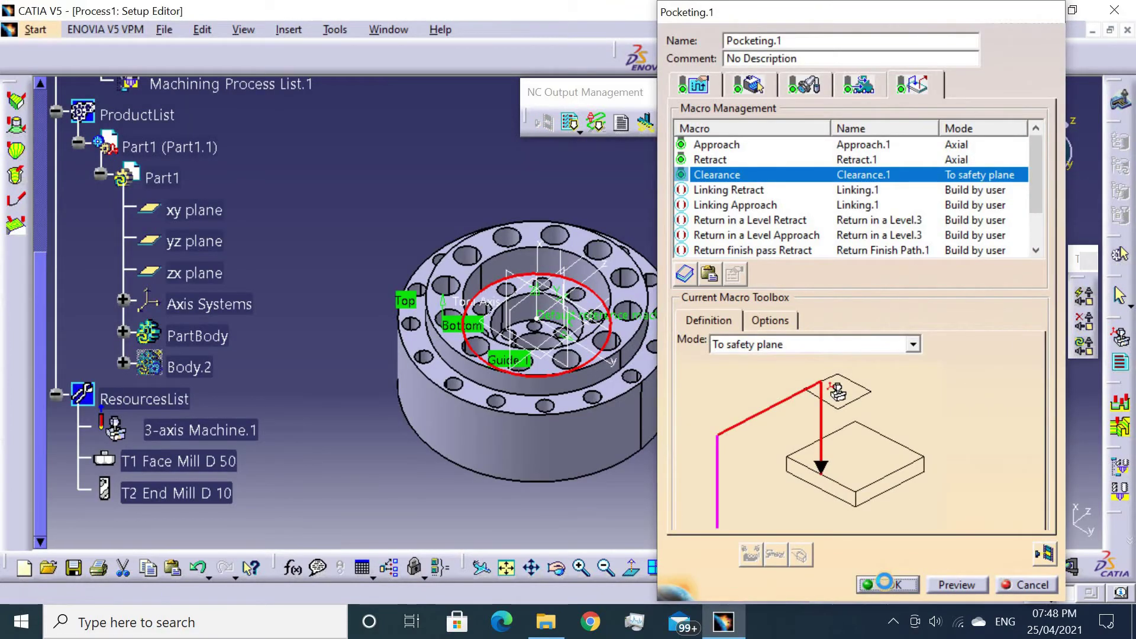
{"action": "left_click", "coordinate": [885, 583]}
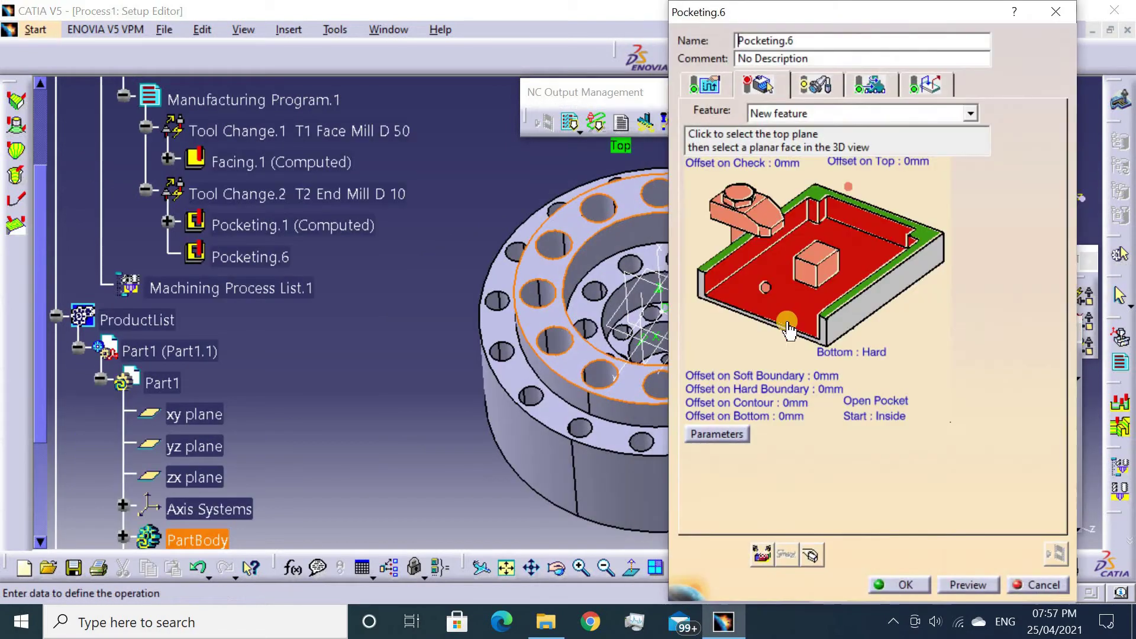
Set the ring face as Pocketing.6's bottom, remove all islands, add edge-defined Island.1, and compute.
{"action": "left_click", "coordinate": [788, 330]}
{"action": "left_click", "coordinate": [559, 417]}
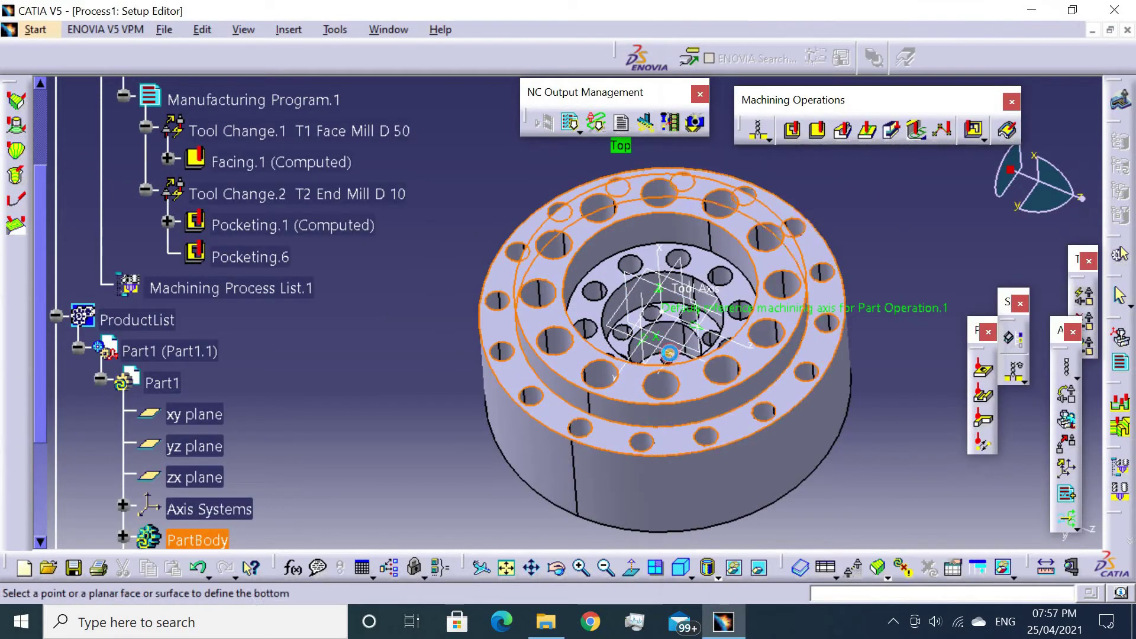
{"action": "right_click", "coordinate": [840, 290]}
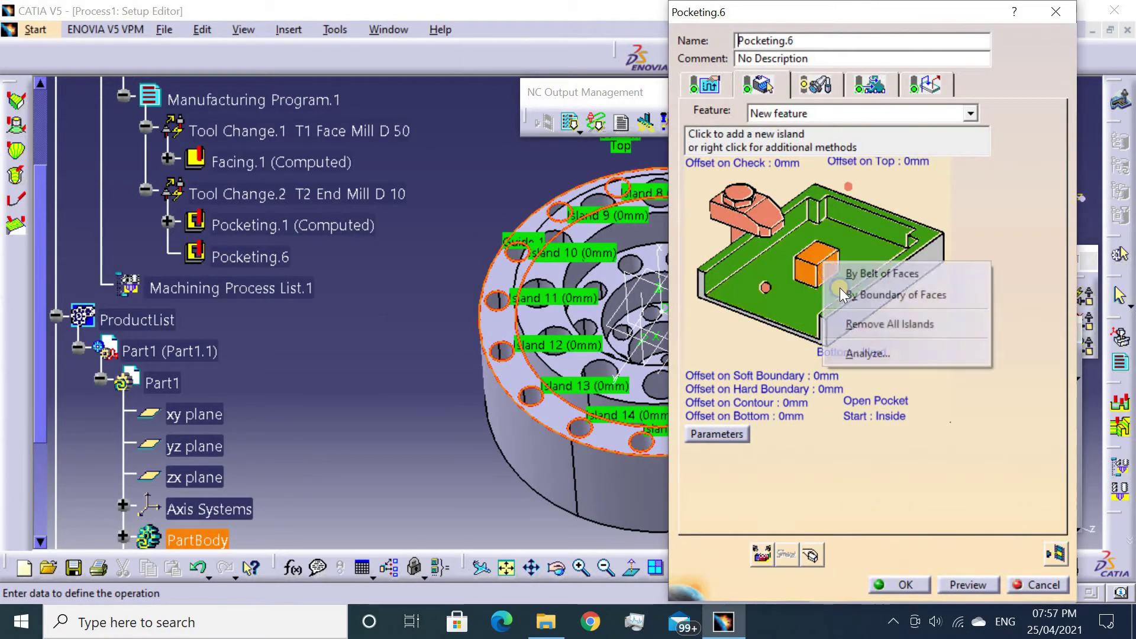
{"action": "left_click", "coordinate": [852, 325]}
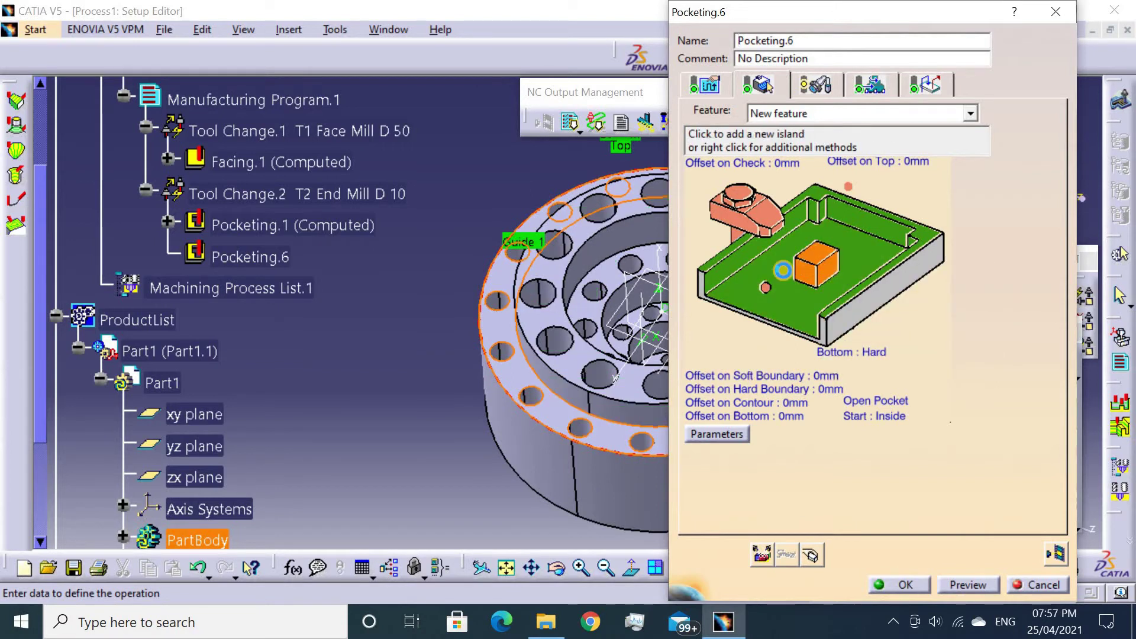
{"action": "left_click", "coordinate": [783, 271]}
{"action": "left_click", "coordinate": [538, 358]}
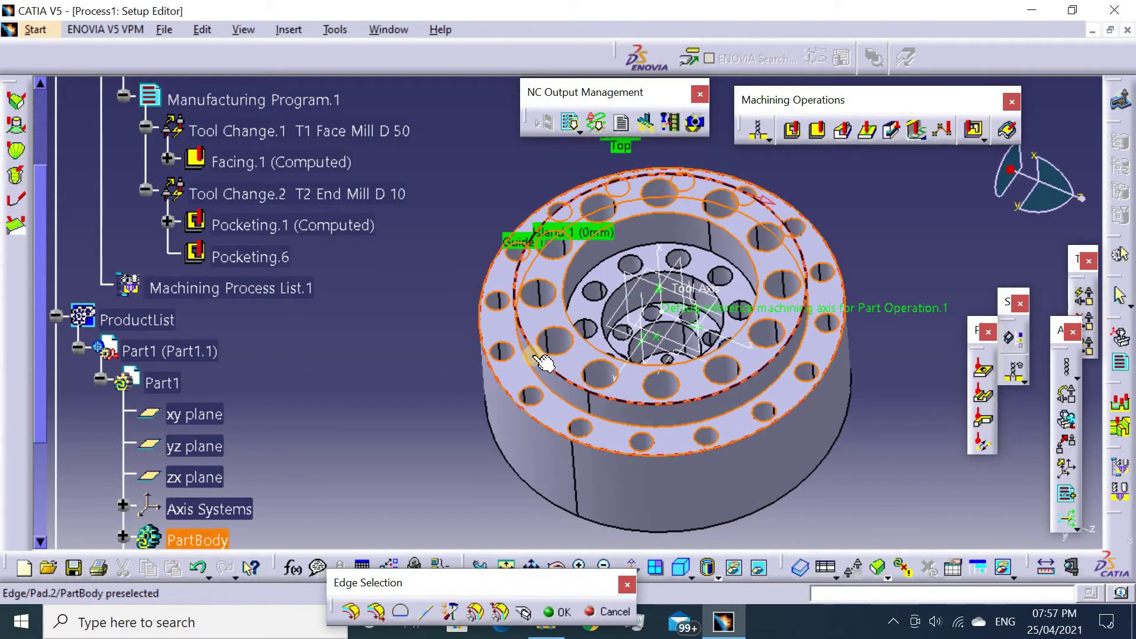
{"action": "double_click", "coordinate": [911, 246]}
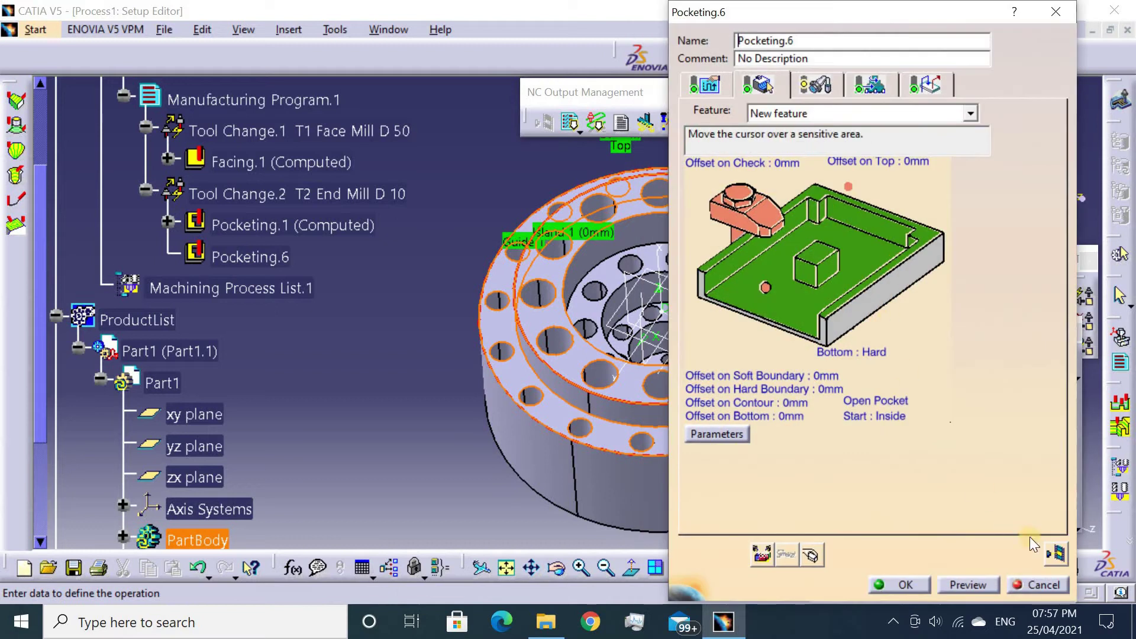
{"action": "left_click", "coordinate": [1057, 554]}
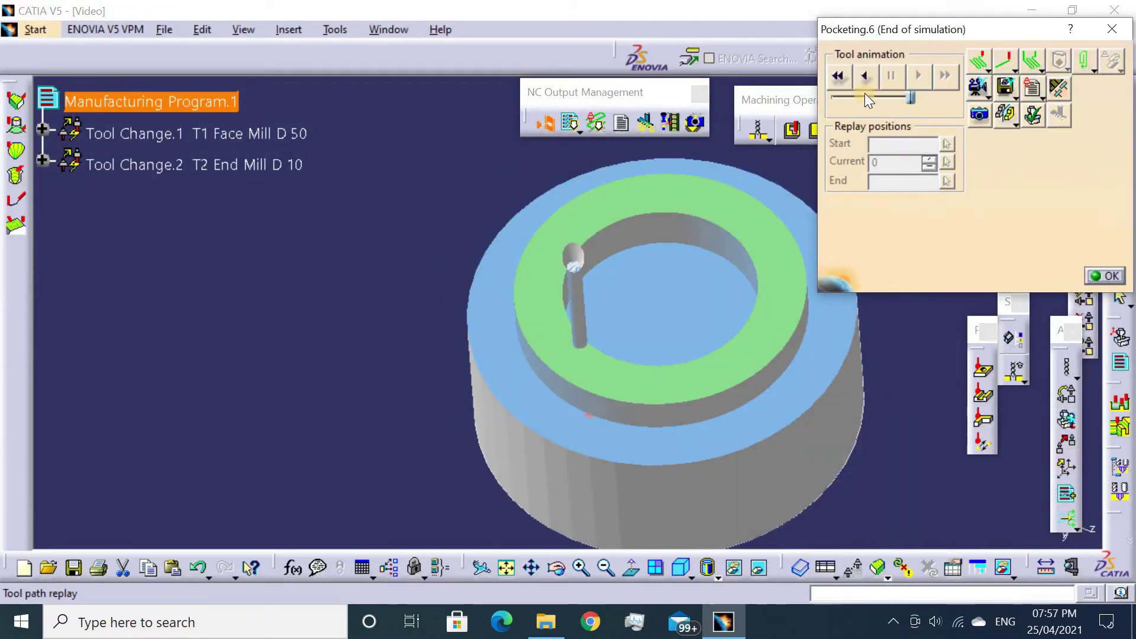
Rewind and play the Pocketing.6 simulation from raw stock, inspect the pocket, and close the replay.
{"action": "left_click", "coordinate": [843, 74]}
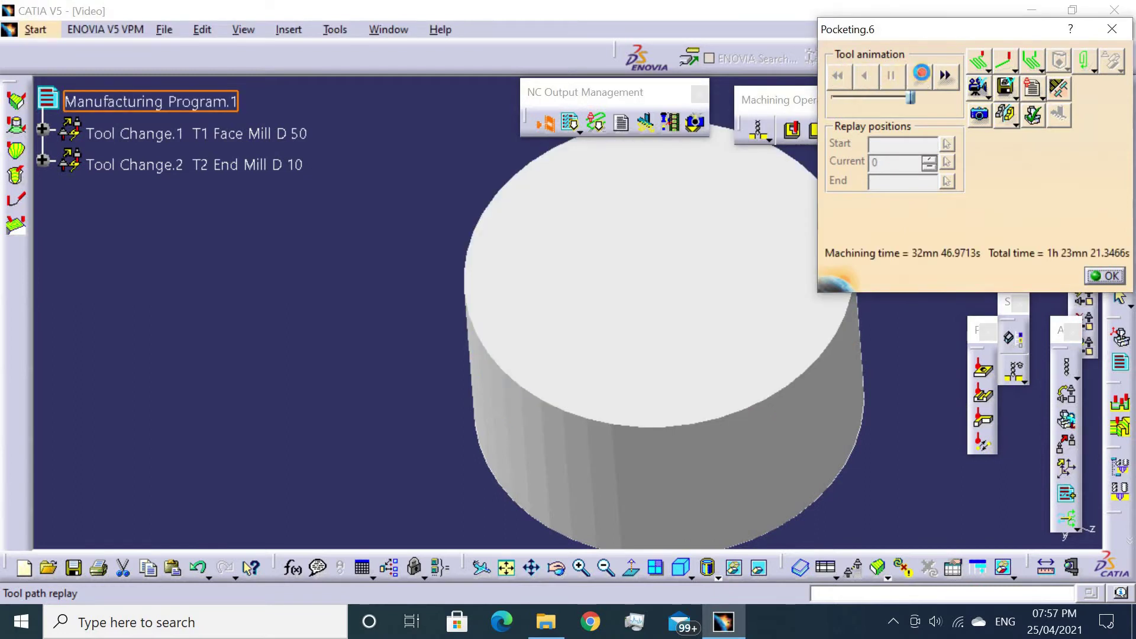
{"action": "left_click", "coordinate": [921, 74]}
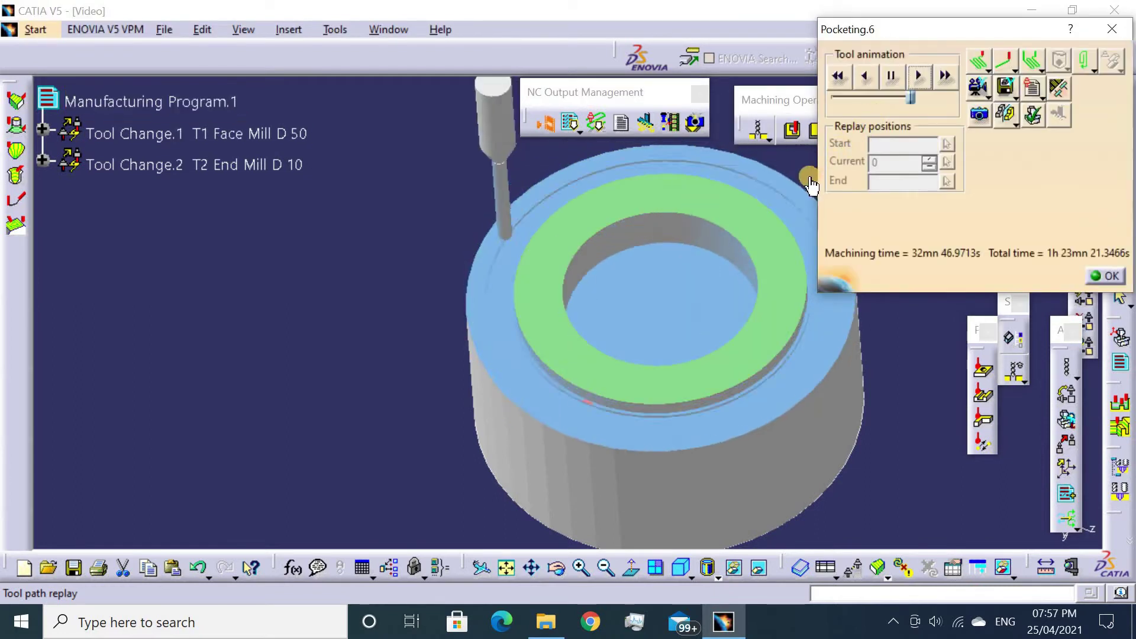
{"action": "middle_click_drag", "start_coordinate": [634, 425], "coordinate": [831, 390]}
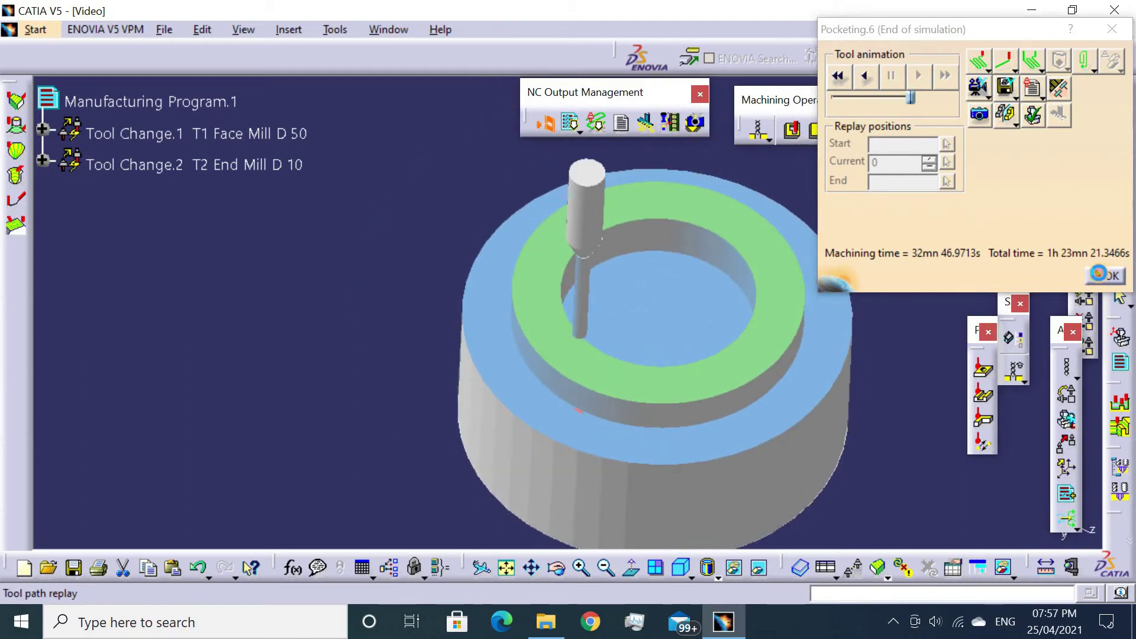
{"action": "left_click", "coordinate": [1099, 273]}
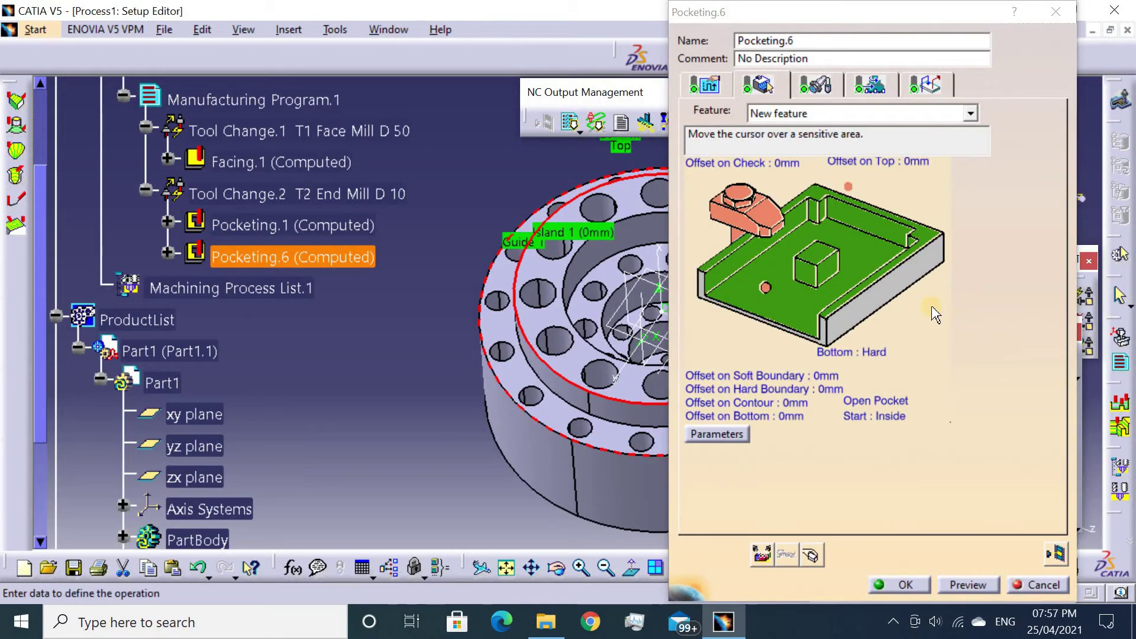
Activate Pocketing.6's Linking Retract and Approach macros as axial 50mm moves.
{"action": "left_click", "coordinate": [926, 84]}
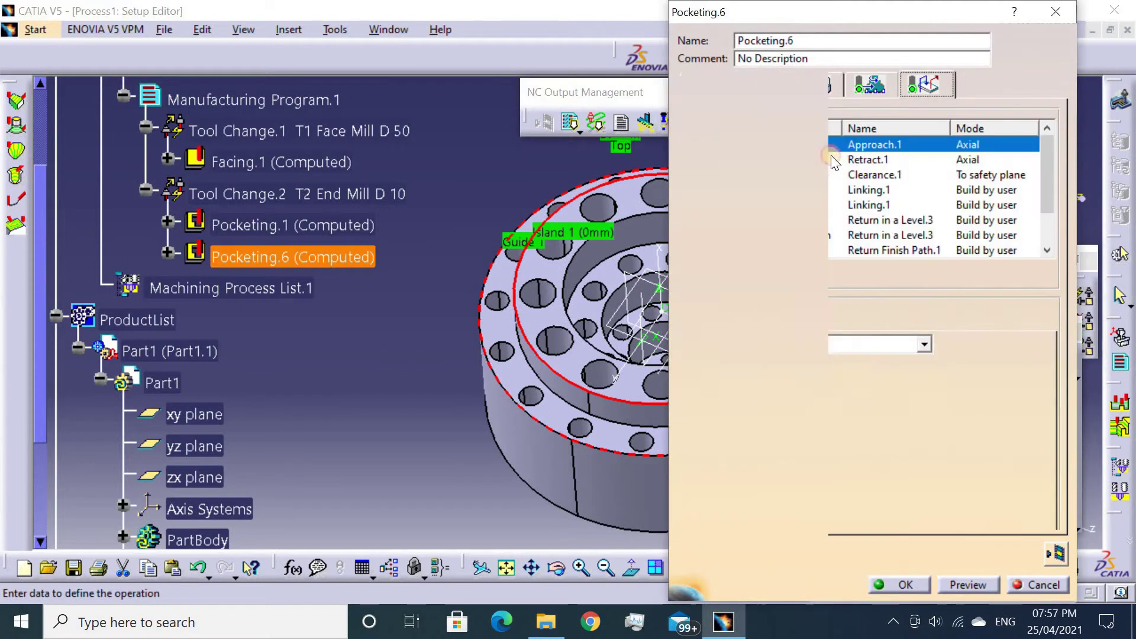
{"action": "left_click", "coordinate": [734, 191]}
{"action": "right_click", "coordinate": [749, 189]}
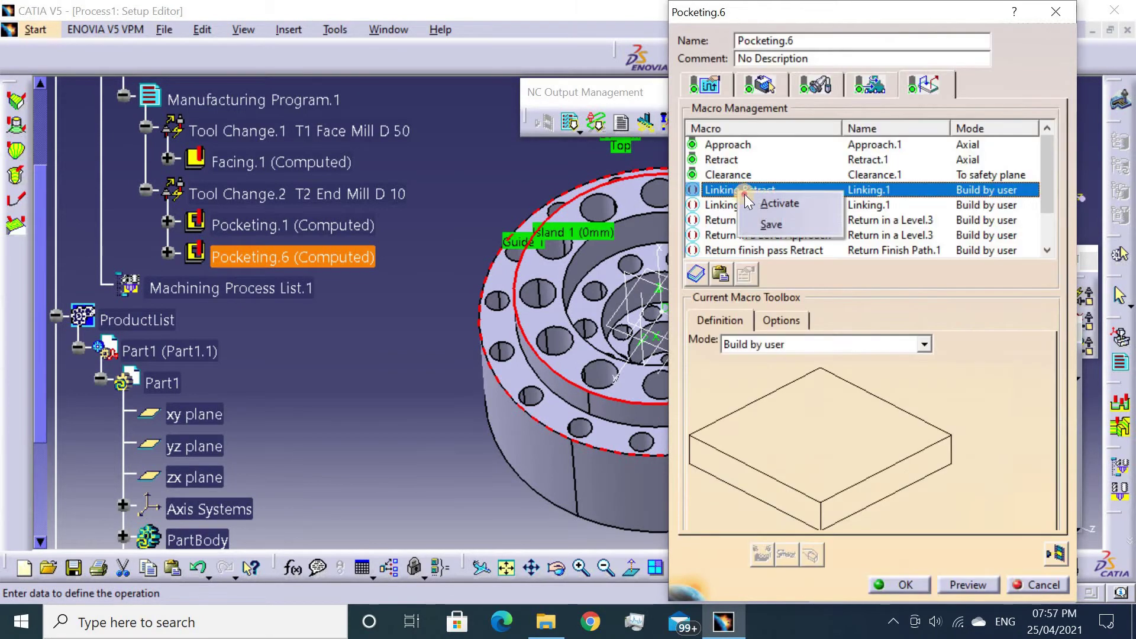
{"action": "left_click", "coordinate": [775, 199]}
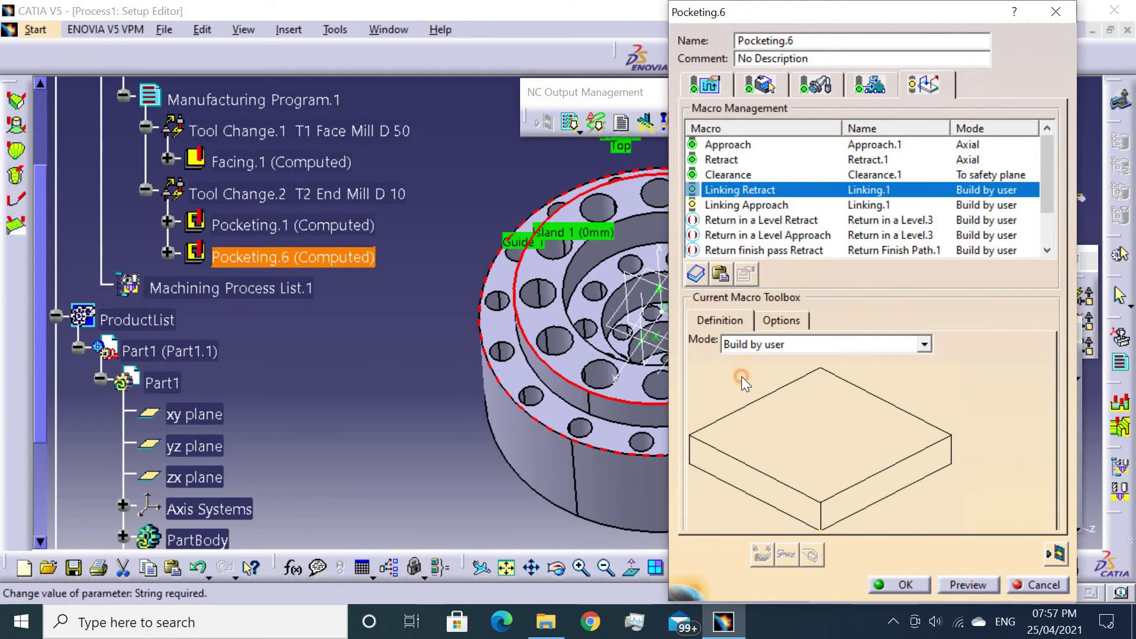
{"action": "left_click", "coordinate": [761, 344]}
{"action": "left_click", "coordinate": [773, 418]}
{"action": "double_click", "coordinate": [800, 427]}
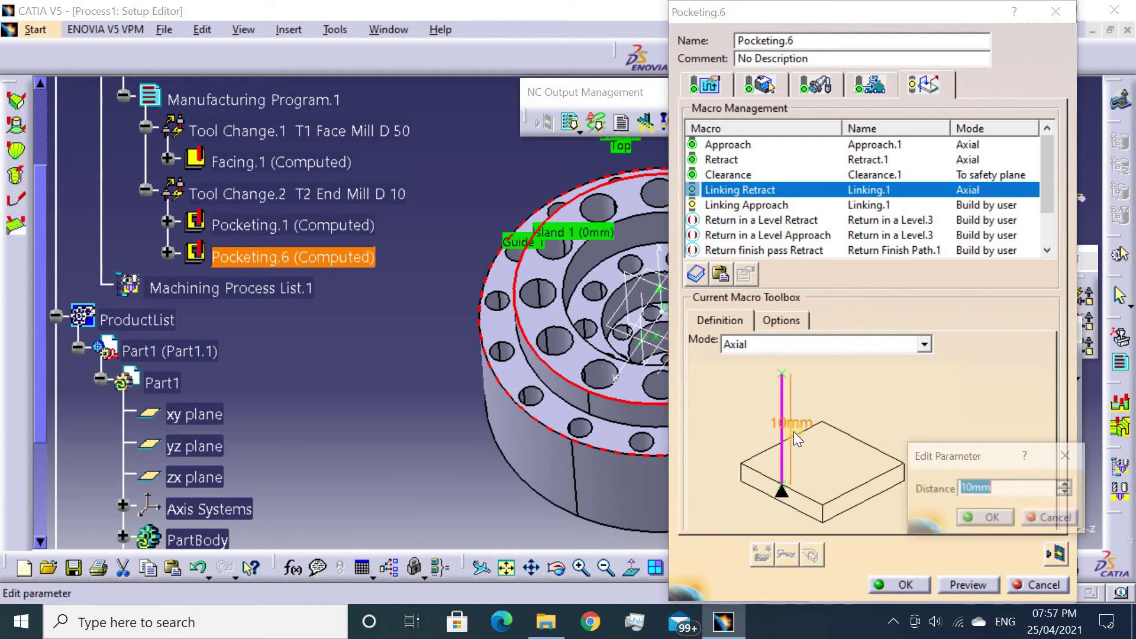
{"action": "key", "text": "Return"}
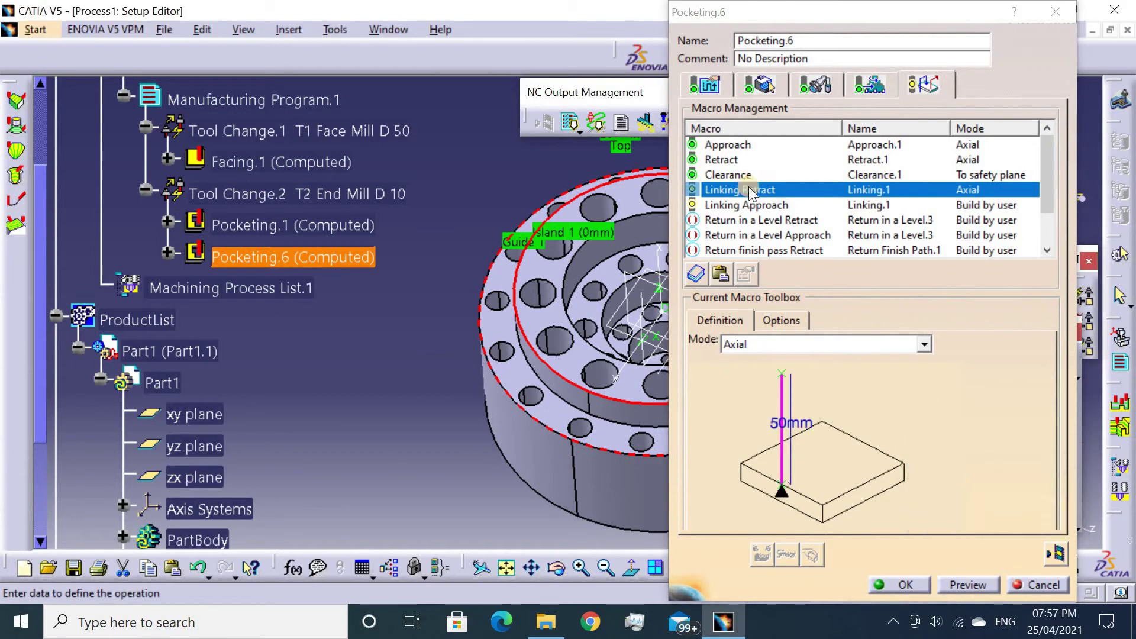
{"action": "left_click", "coordinate": [749, 204]}
{"action": "left_click", "coordinate": [770, 343]}
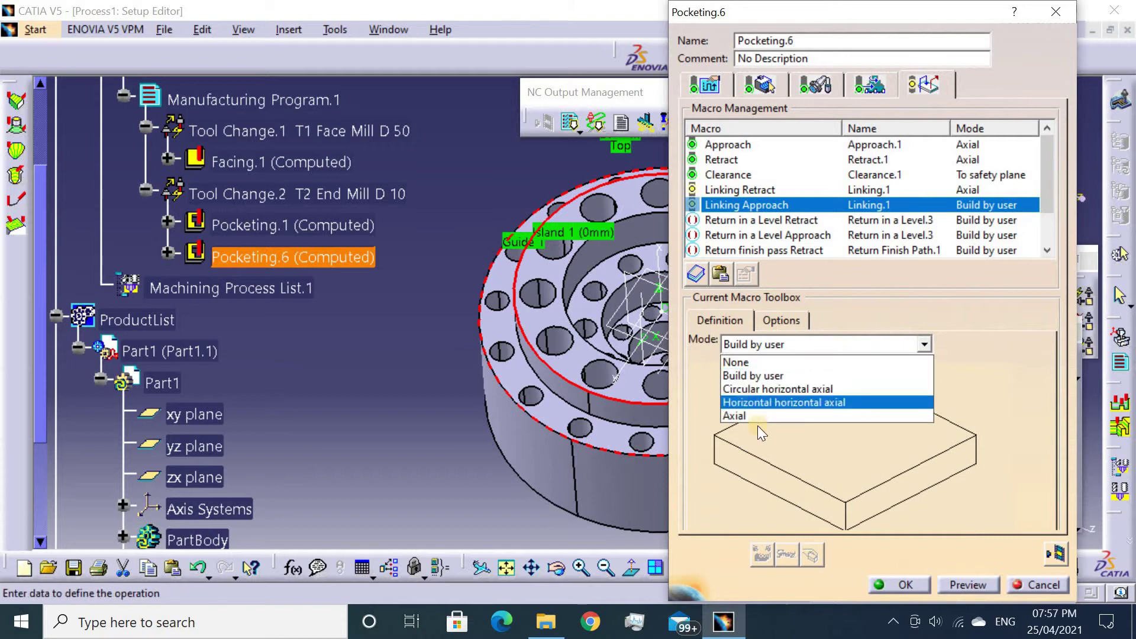
{"action": "left_click", "coordinate": [745, 416]}
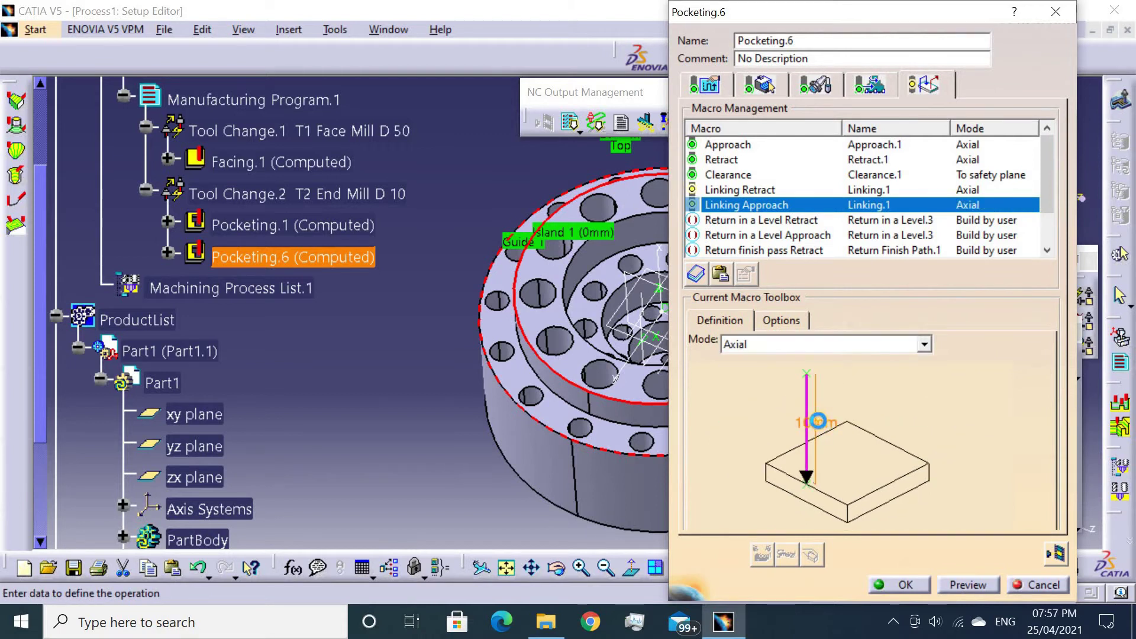
{"action": "double_click", "coordinate": [817, 422]}
{"action": "type", "text": "0mm"}
{"action": "key", "text": "Return"}
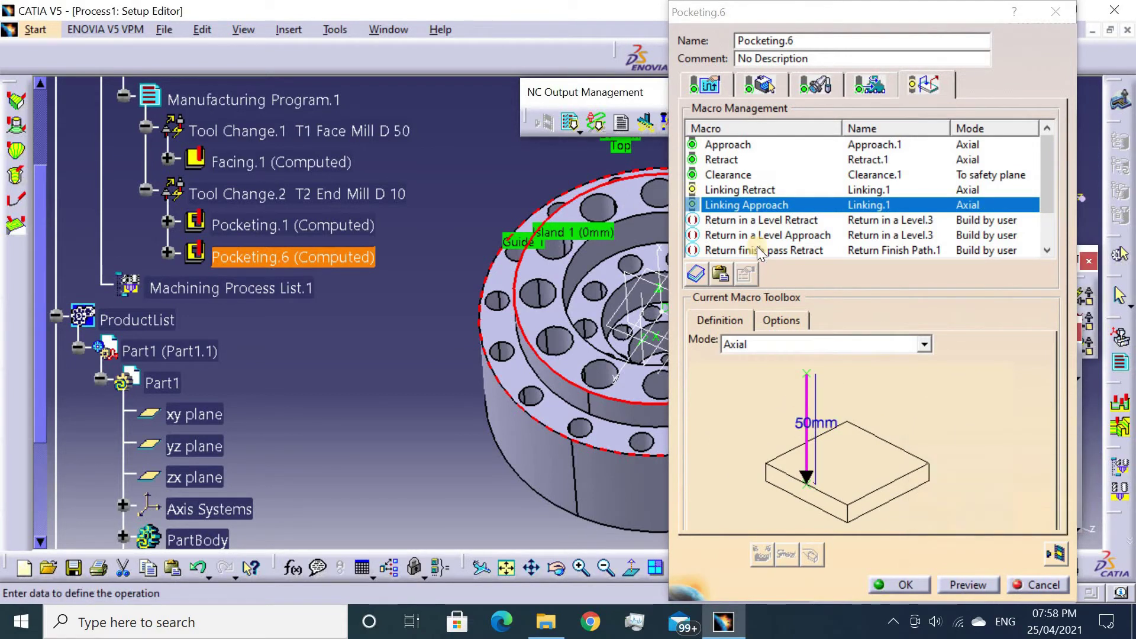
Activate the Return in a Level Retract and Approach macros as axial 50mm moves.
{"action": "right_click", "coordinate": [762, 220]}
{"action": "left_click", "coordinate": [803, 227]}
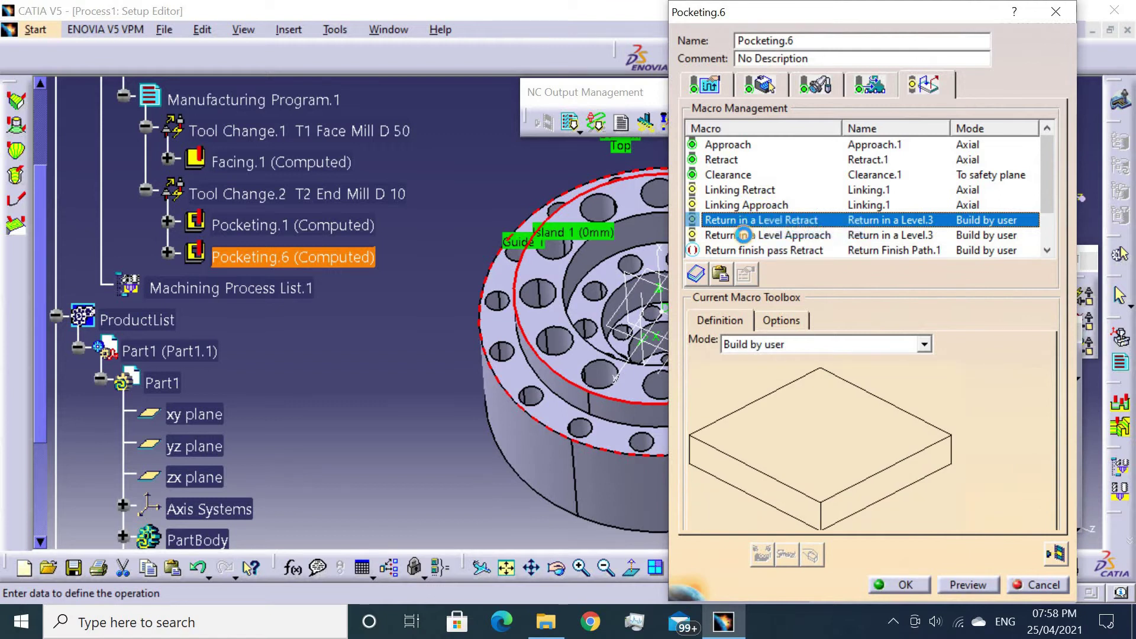
{"action": "left_click", "coordinate": [744, 235]}
{"action": "left_click", "coordinate": [793, 345]}
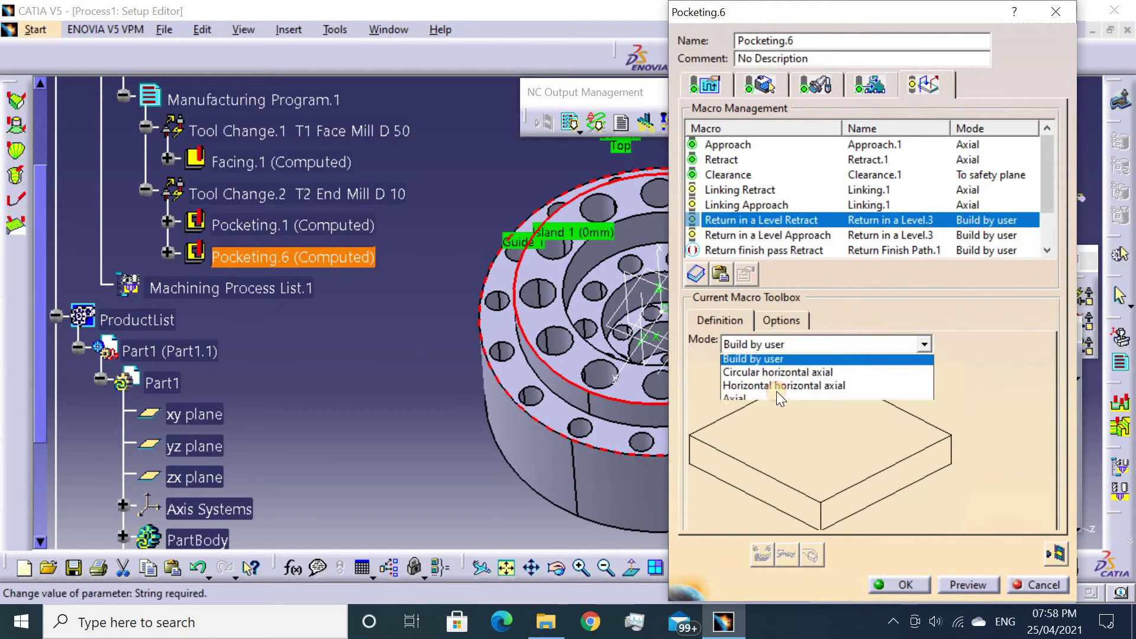
{"action": "left_click", "coordinate": [769, 418]}
{"action": "double_click", "coordinate": [794, 423]}
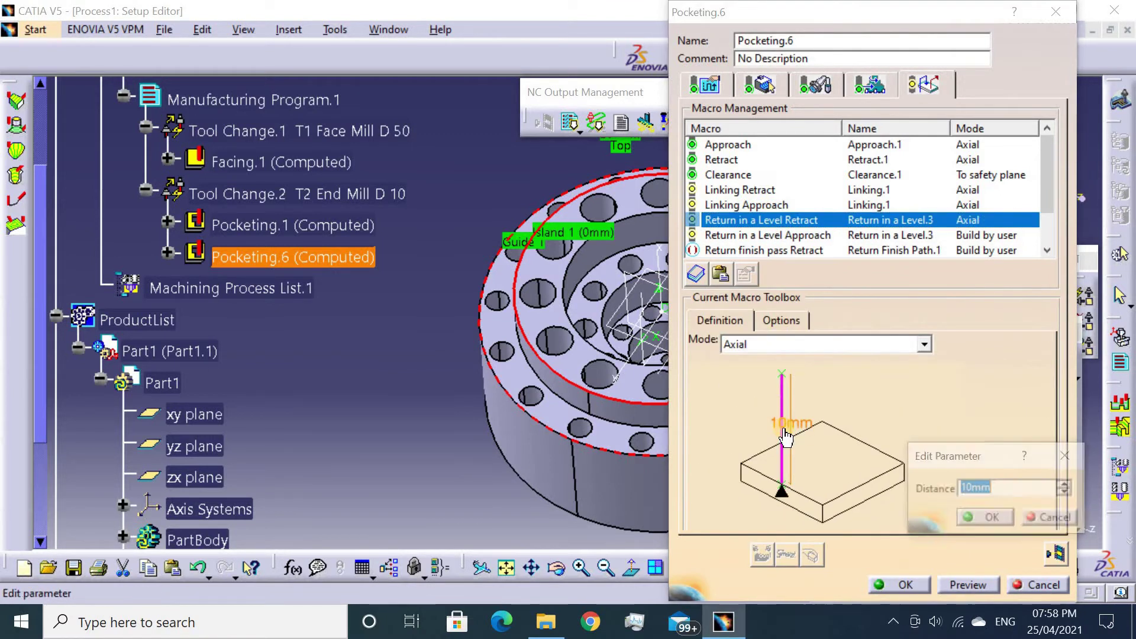
{"action": "key", "text": "Return"}
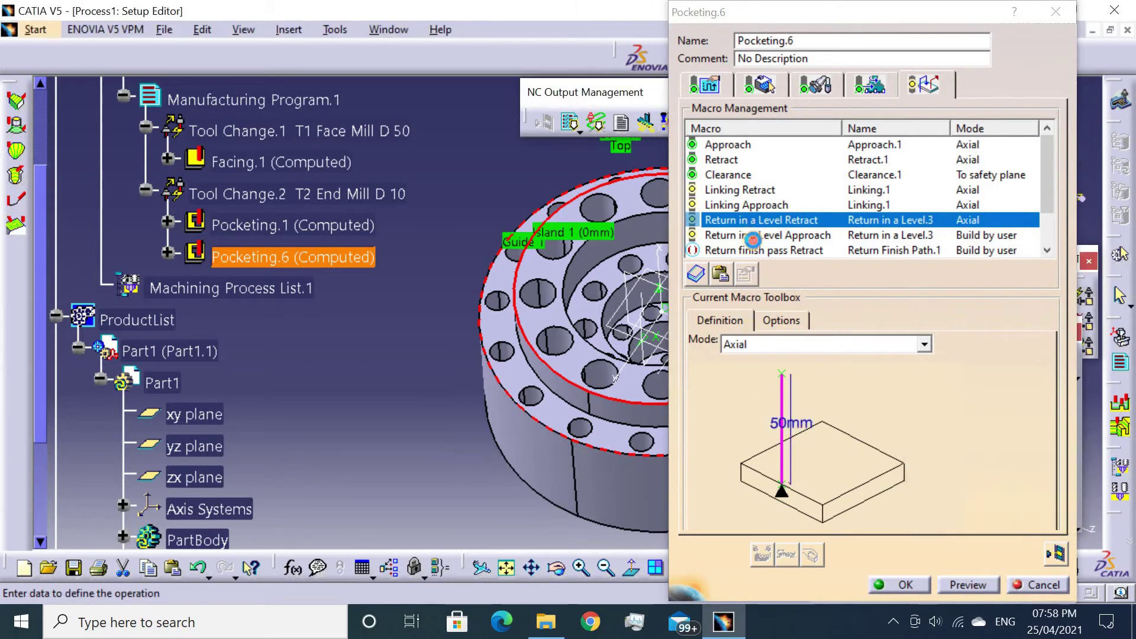
{"action": "left_click", "coordinate": [753, 240]}
{"action": "left_click", "coordinate": [762, 354]}
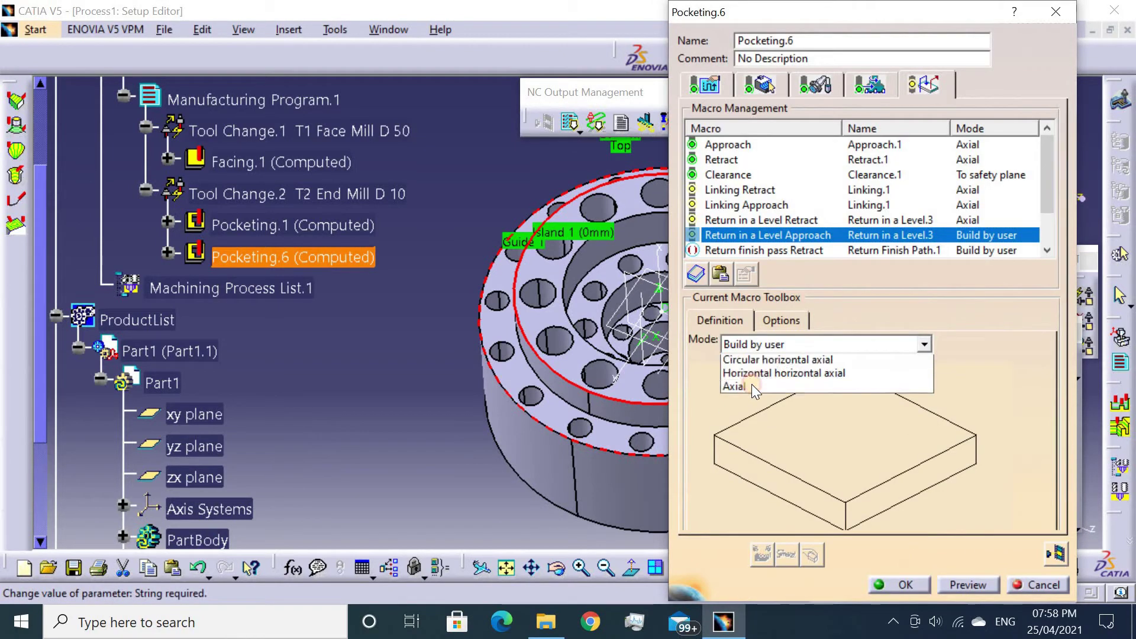
{"action": "left_click", "coordinate": [817, 435]}
{"action": "double_click", "coordinate": [816, 424]}
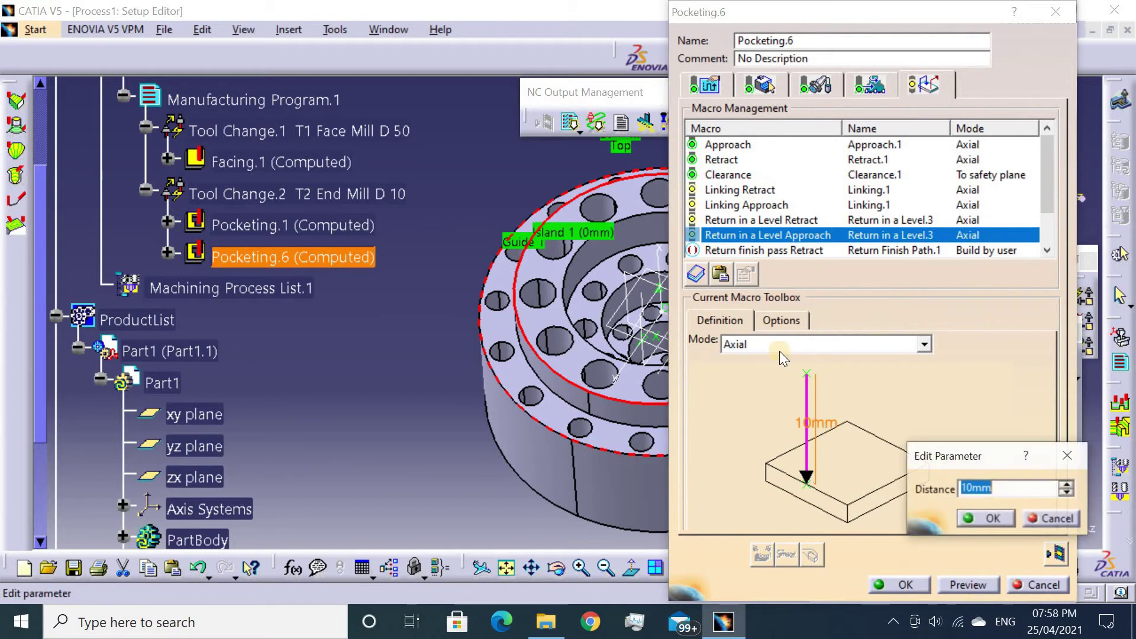
{"action": "type", "text": "0"}
{"action": "left_click", "coordinate": [960, 519]}
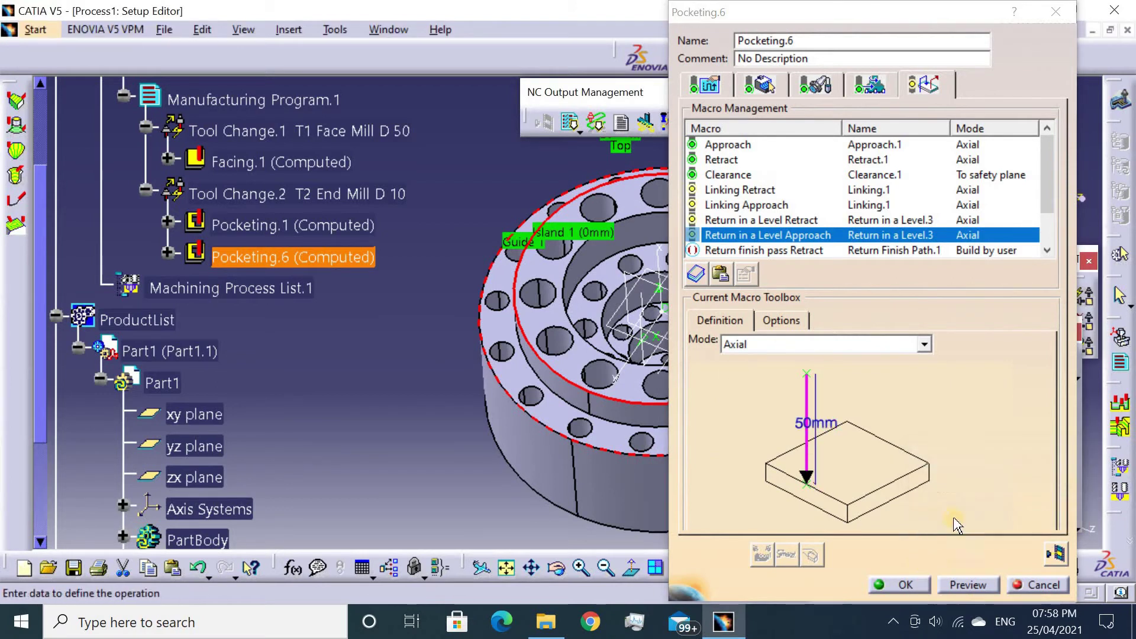
Watch Pocketing.6's material-removal video simulation, then accept the operation.
{"action": "left_click", "coordinate": [1056, 554]}
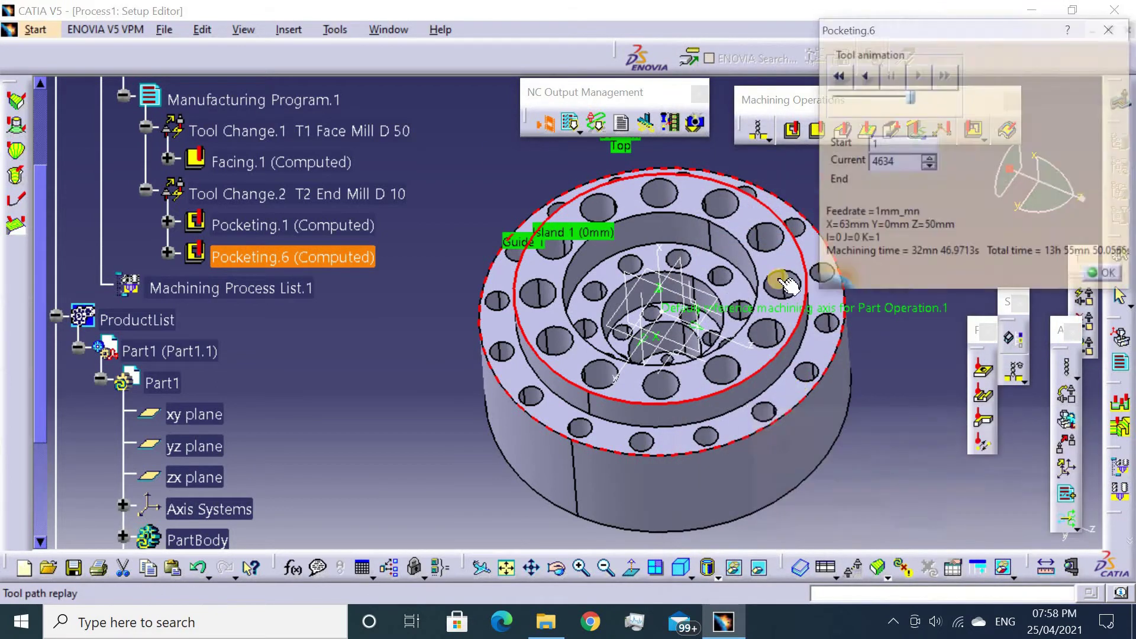
{"action": "left_click", "coordinate": [978, 90]}
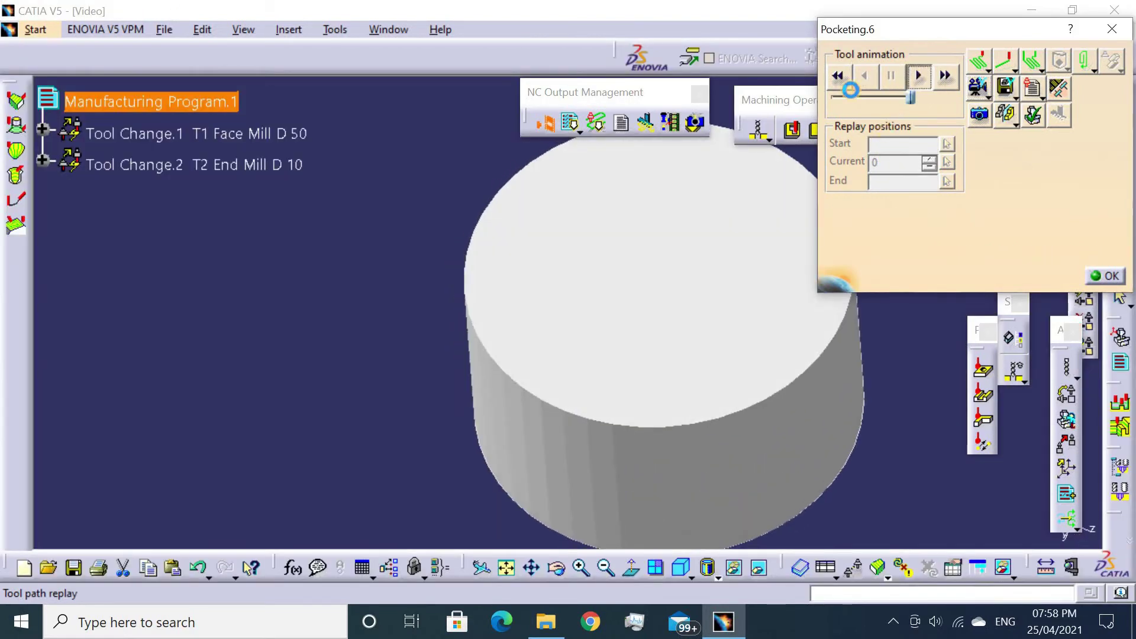
{"action": "left_click", "coordinate": [919, 75]}
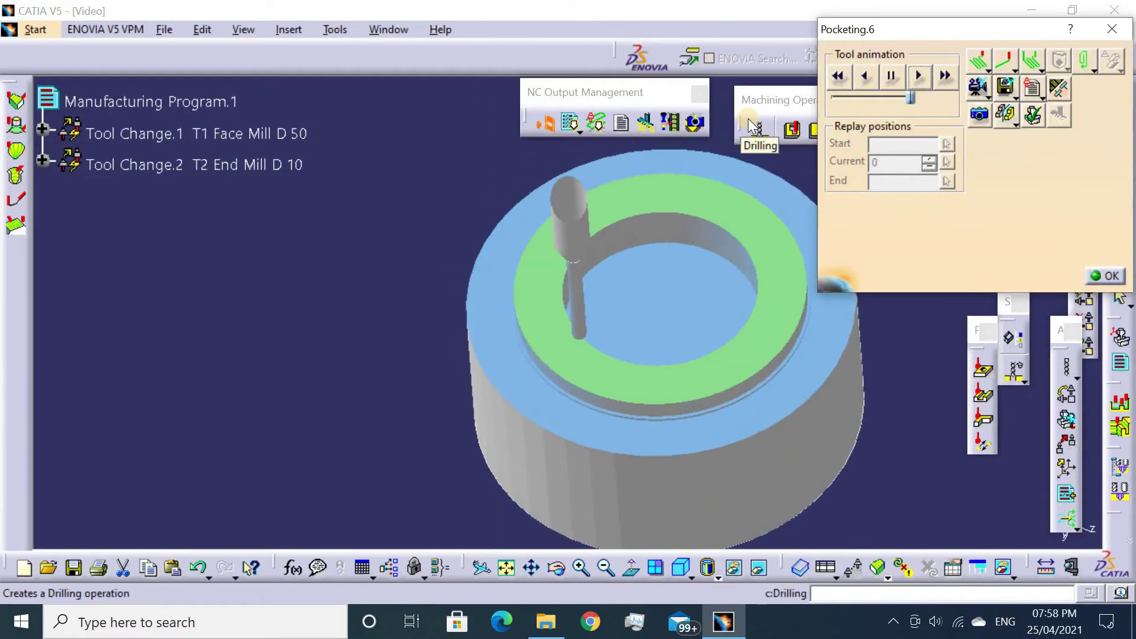
{"action": "left_click", "coordinate": [1104, 276]}
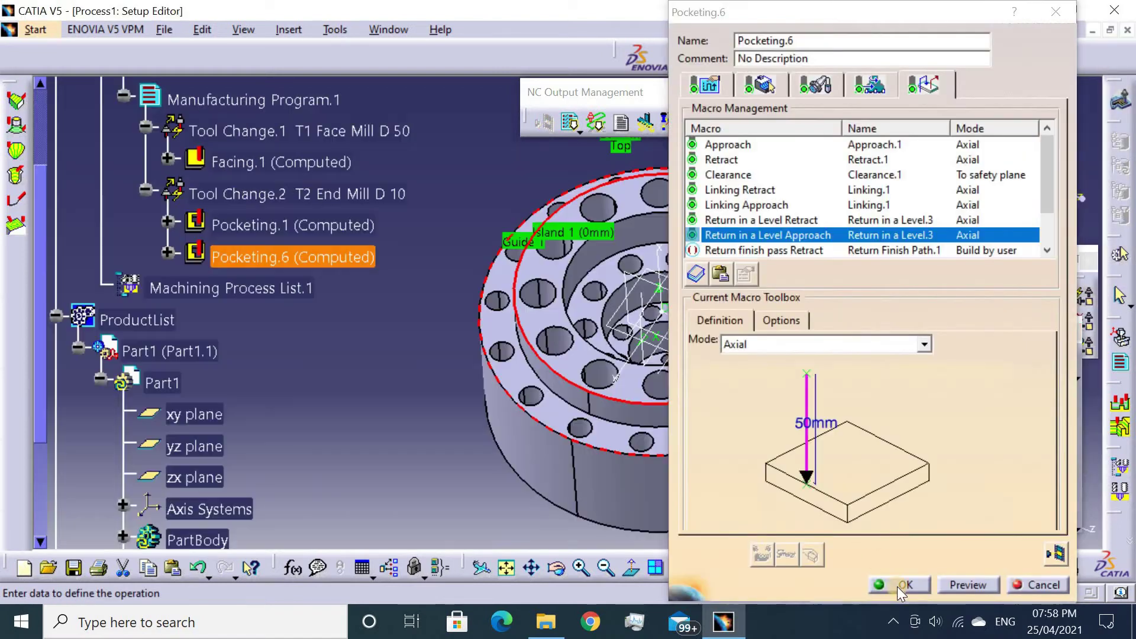
{"action": "left_click", "coordinate": [893, 584]}
{"action": "middle_click_drag", "start_coordinate": [704, 279], "coordinate": [751, 195]}
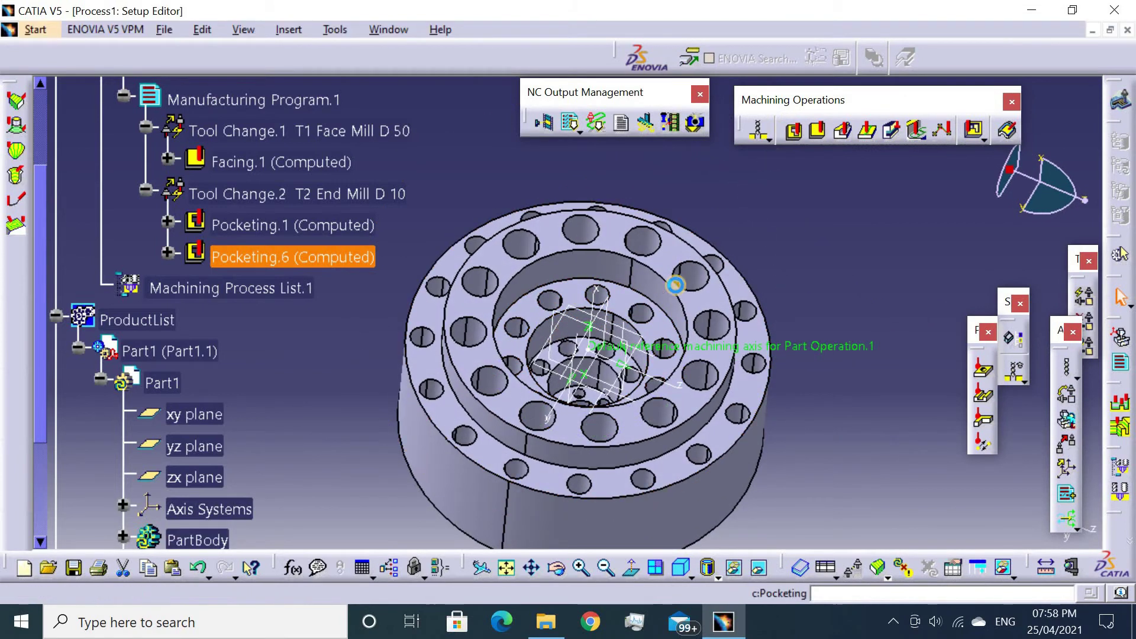
Define a closed pocket from the top face to the pocket floor, with all islands removed.
{"action": "left_click", "coordinate": [792, 130]}
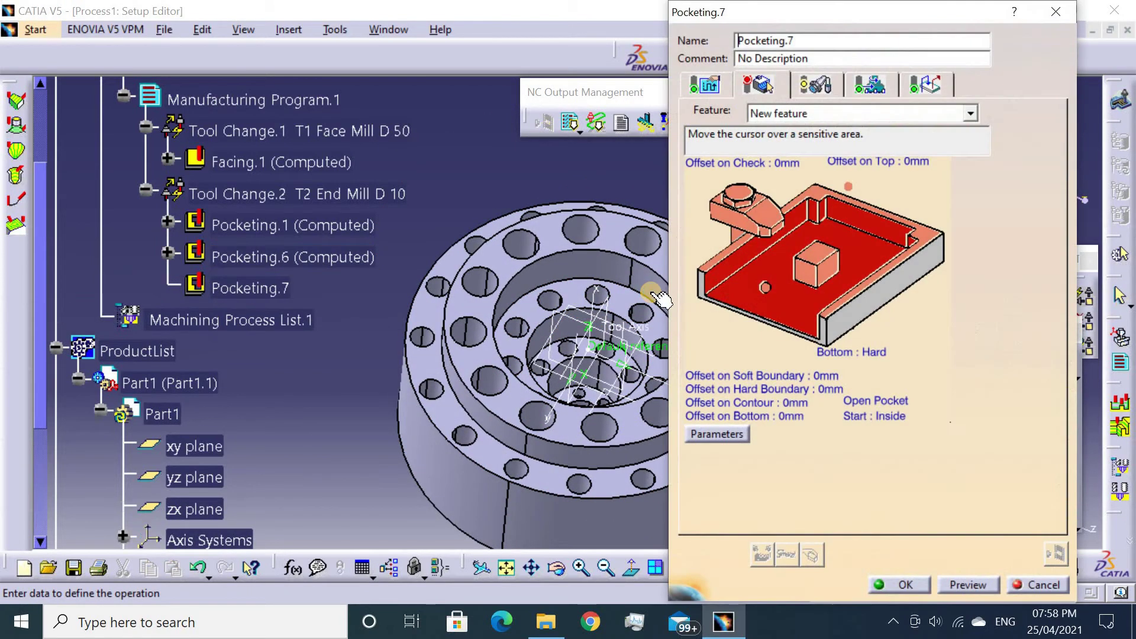
{"action": "left_click", "coordinate": [810, 191]}
{"action": "left_click", "coordinate": [579, 302]}
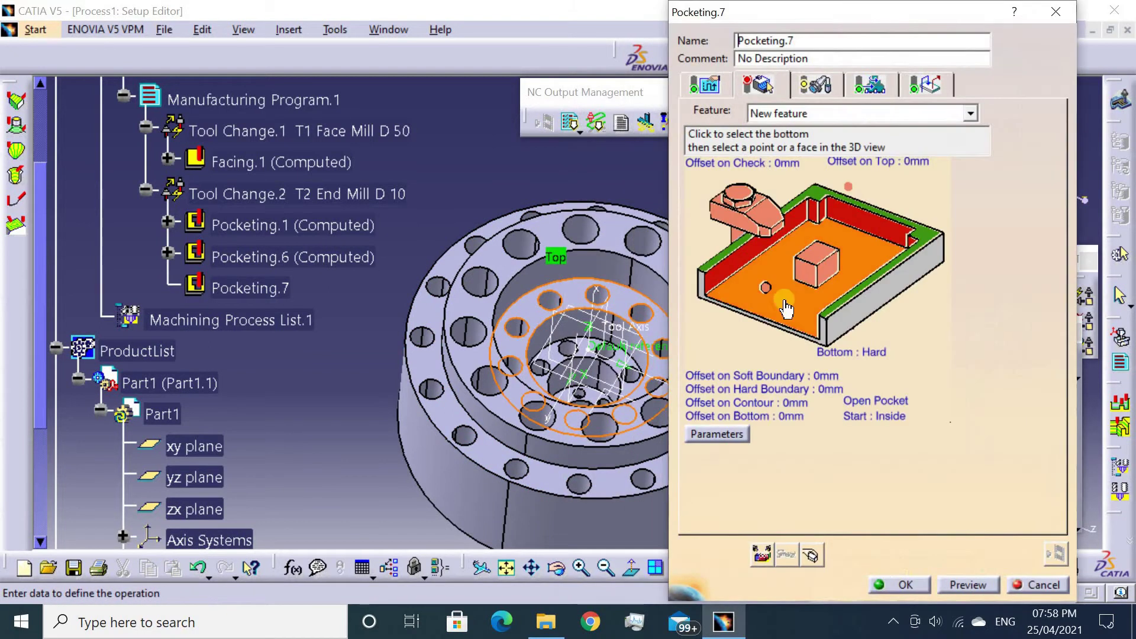
{"action": "left_click", "coordinate": [787, 308]}
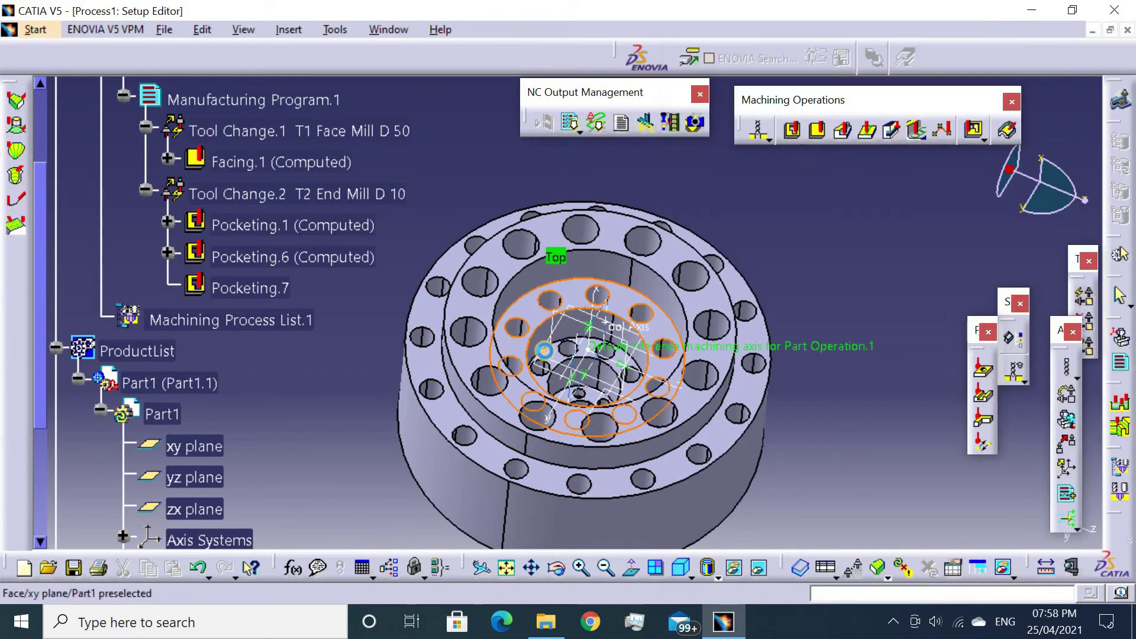
{"action": "left_click", "coordinate": [553, 382]}
{"action": "right_click", "coordinate": [813, 263]}
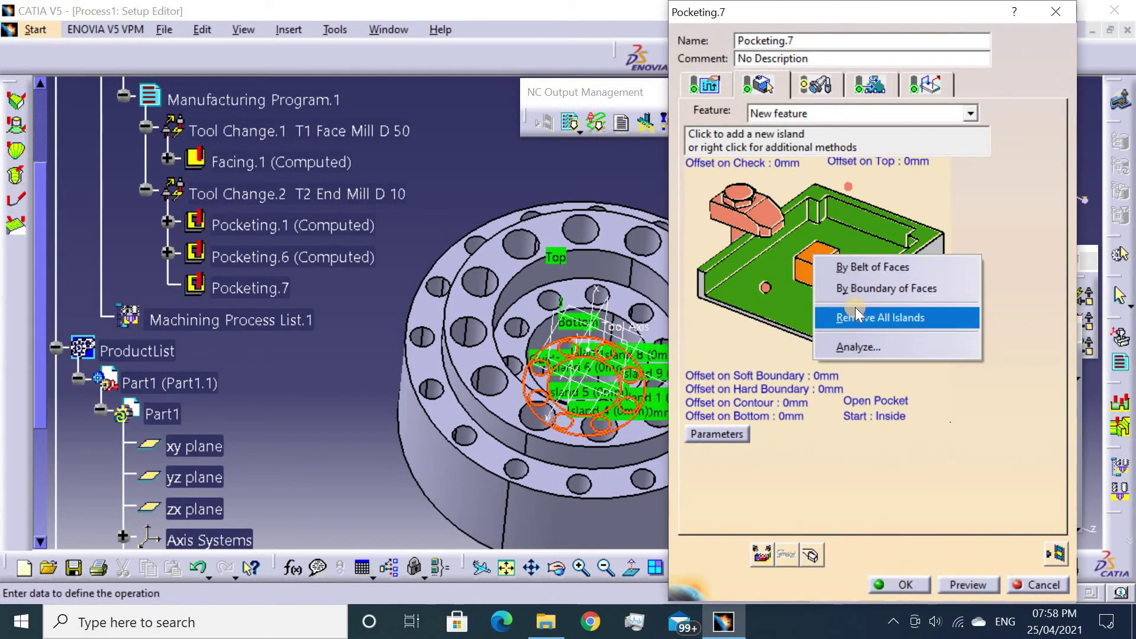
{"action": "left_click", "coordinate": [846, 318]}
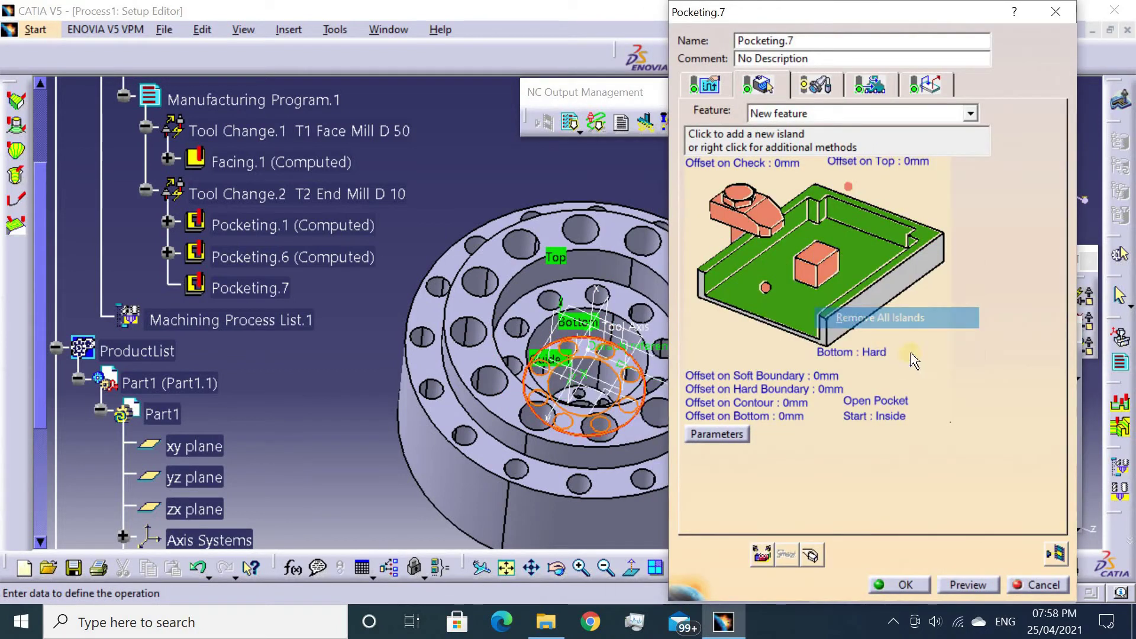
{"action": "left_click", "coordinate": [890, 409]}
Play Pocketing.7's material-removal simulation, accept it, and zoom onto the flange centre.
{"action": "left_click", "coordinate": [1049, 547]}
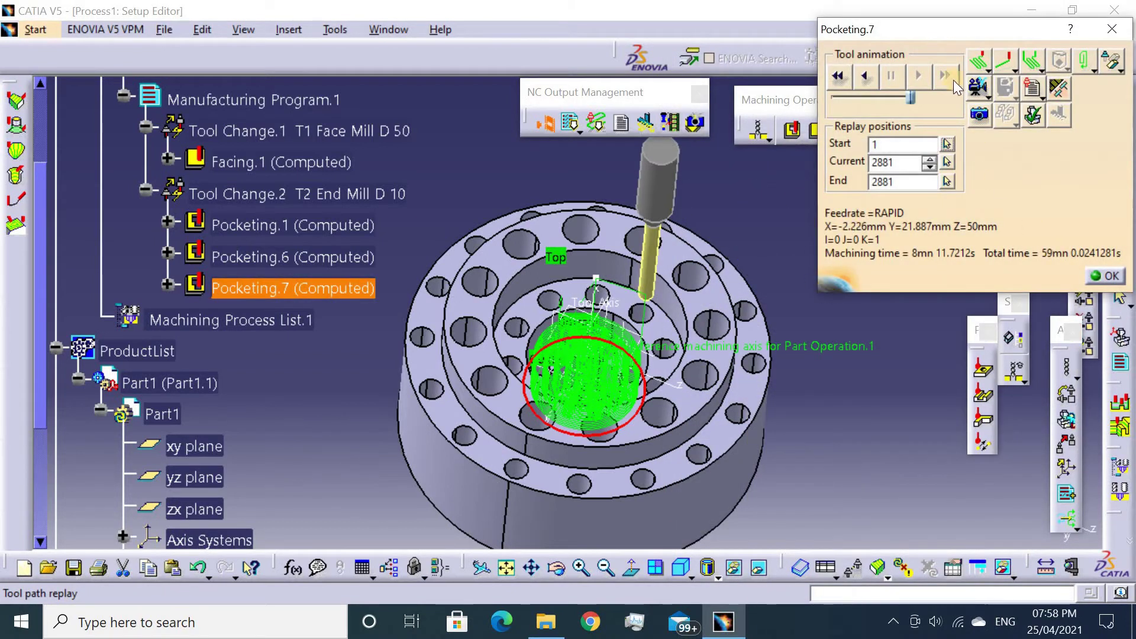
{"action": "left_click", "coordinate": [978, 89]}
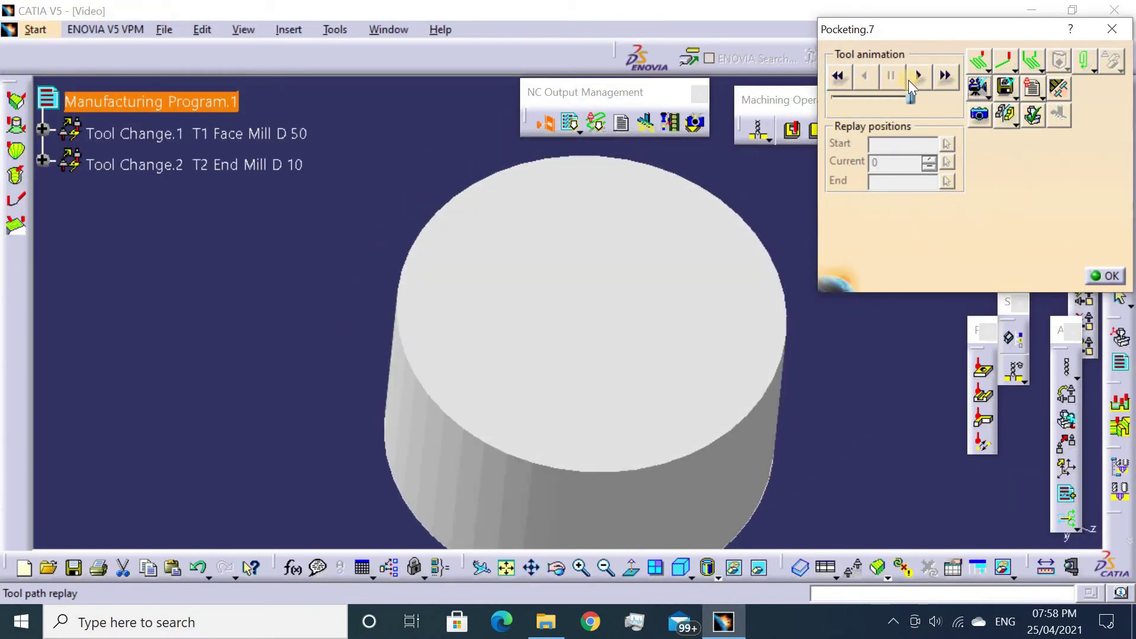
{"action": "left_click", "coordinate": [913, 82]}
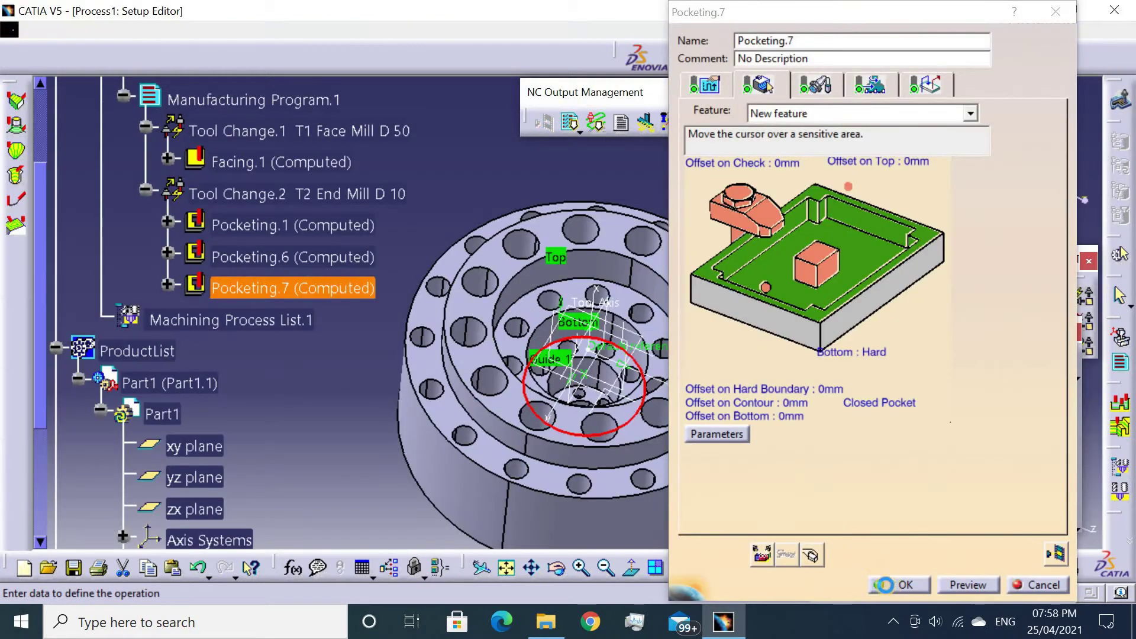
{"action": "left_click", "coordinate": [885, 585]}
{"action": "right_click", "coordinate": [651, 261]}
{"action": "left_click", "coordinate": [764, 237]}
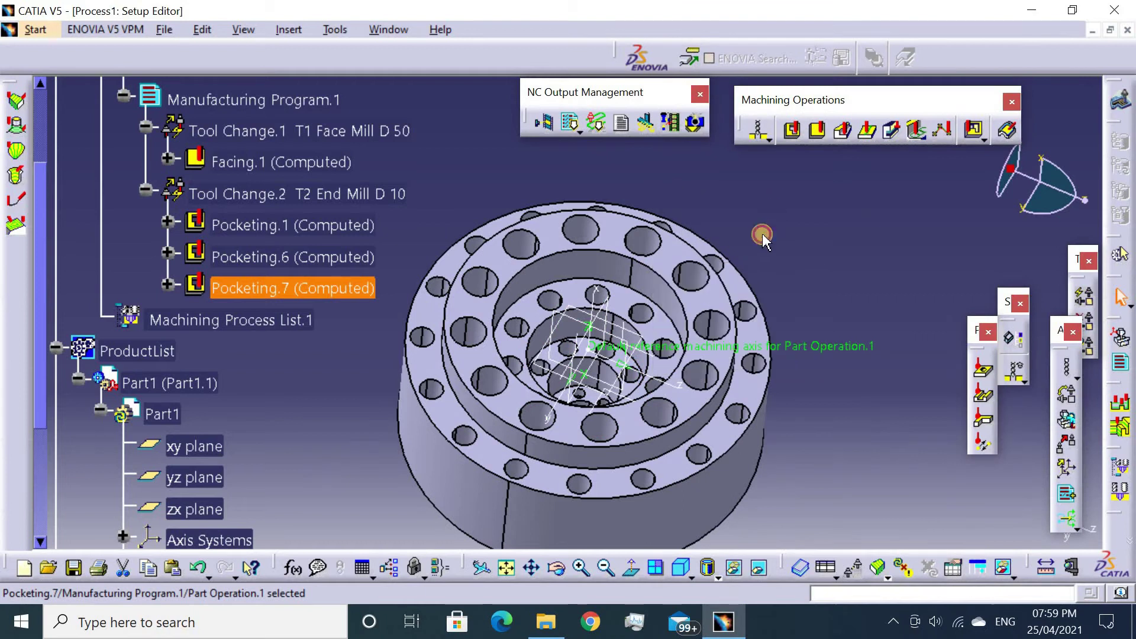
{"action": "middle_click_drag", "start_coordinate": [762, 184], "coordinate": [659, 139]}
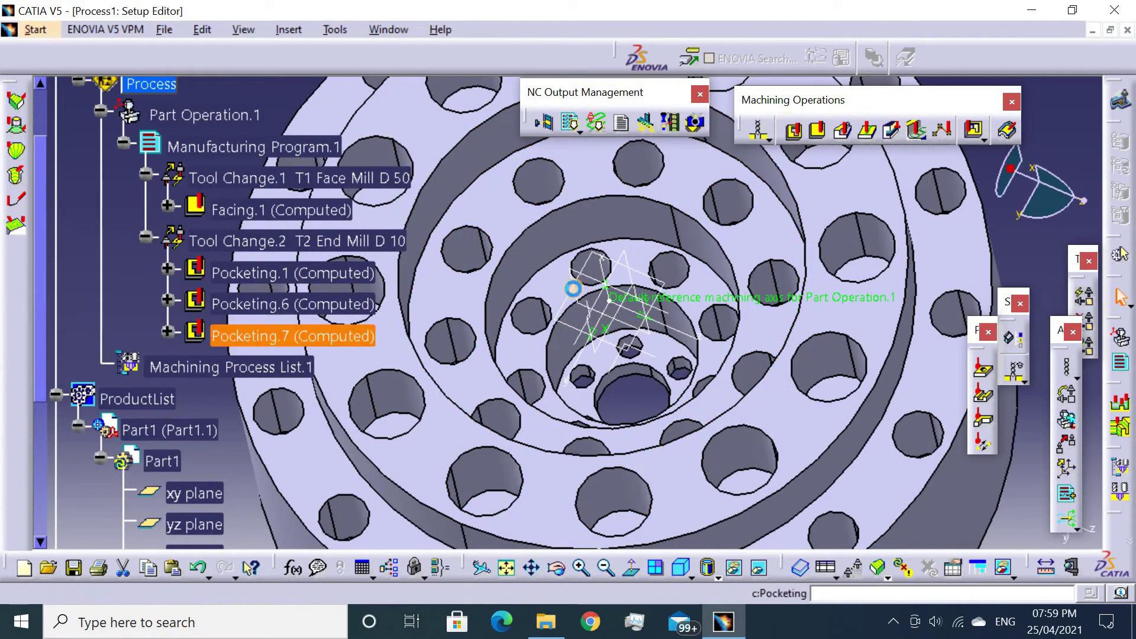
Define another pocket from the top face to the pocket floor, with all islands removed.
{"action": "left_click", "coordinate": [982, 370]}
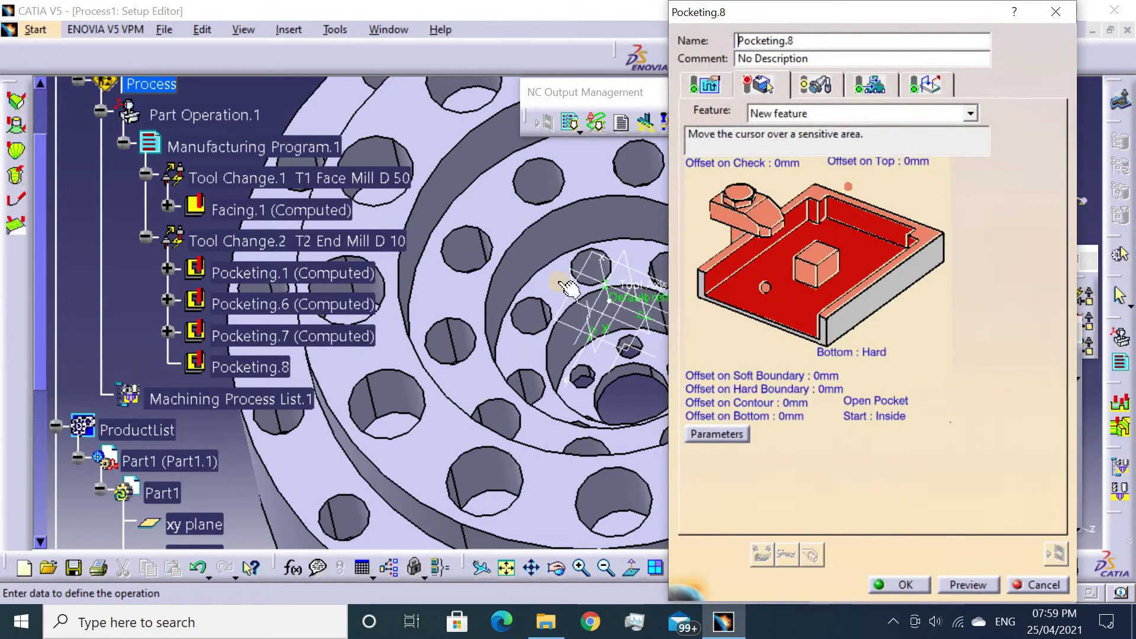
{"action": "left_click", "coordinate": [823, 198]}
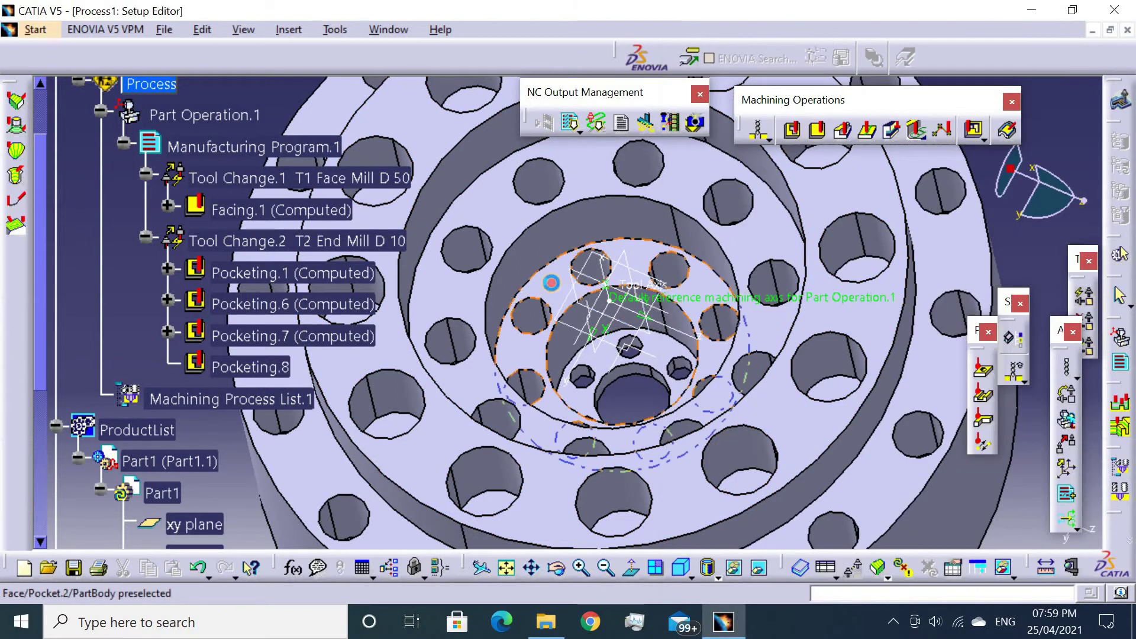
{"action": "left_click", "coordinate": [562, 296]}
{"action": "left_click", "coordinate": [793, 293]}
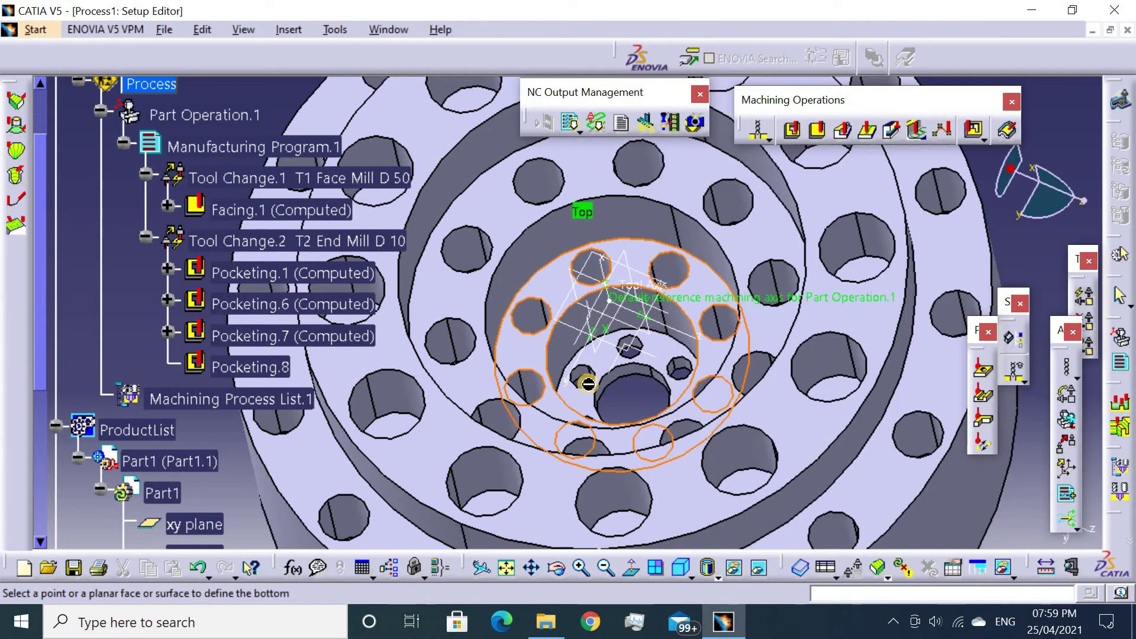
{"action": "left_click", "coordinate": [590, 397]}
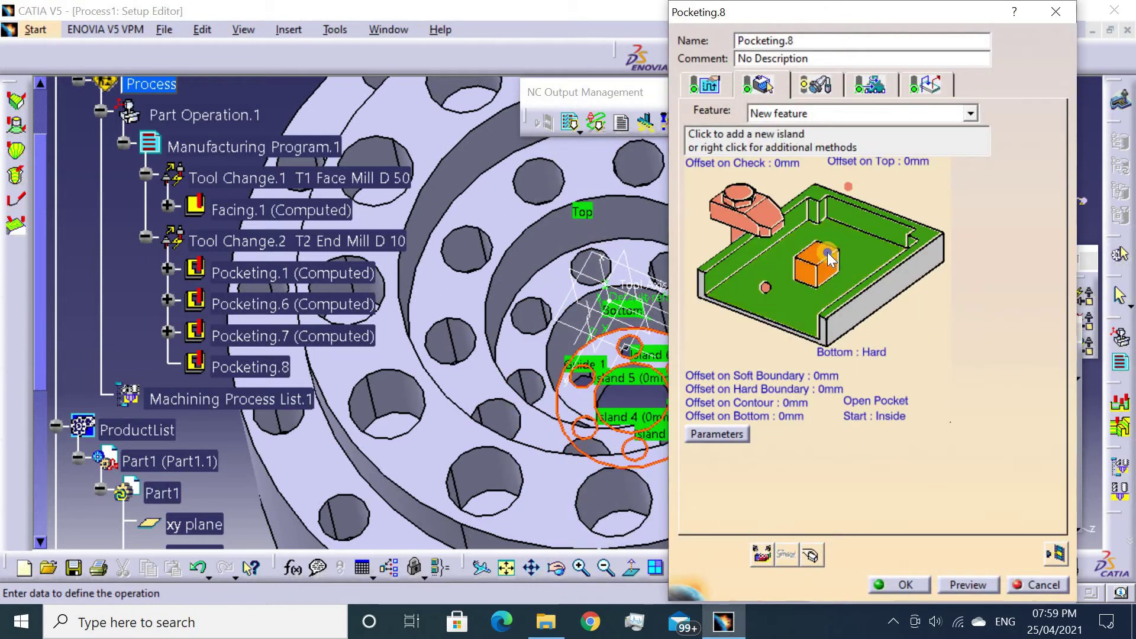
{"action": "right_click", "coordinate": [828, 258]}
{"action": "left_click", "coordinate": [876, 317]}
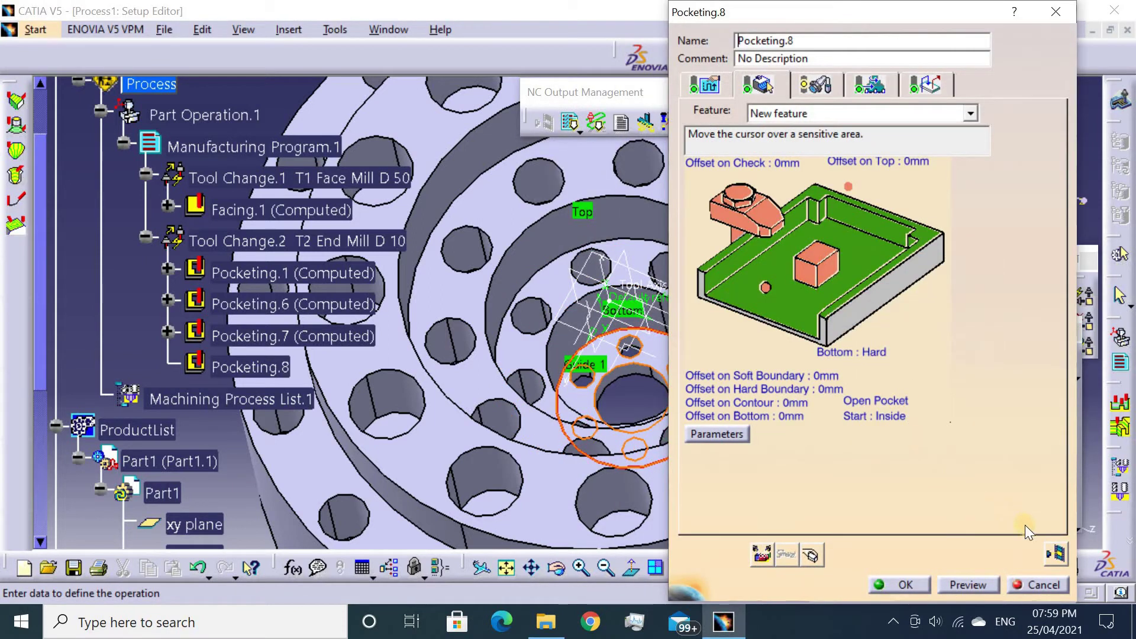
Check Pocketing.8's tool path simulation from an oblique view and accept the operation.
{"action": "left_click", "coordinate": [1059, 554]}
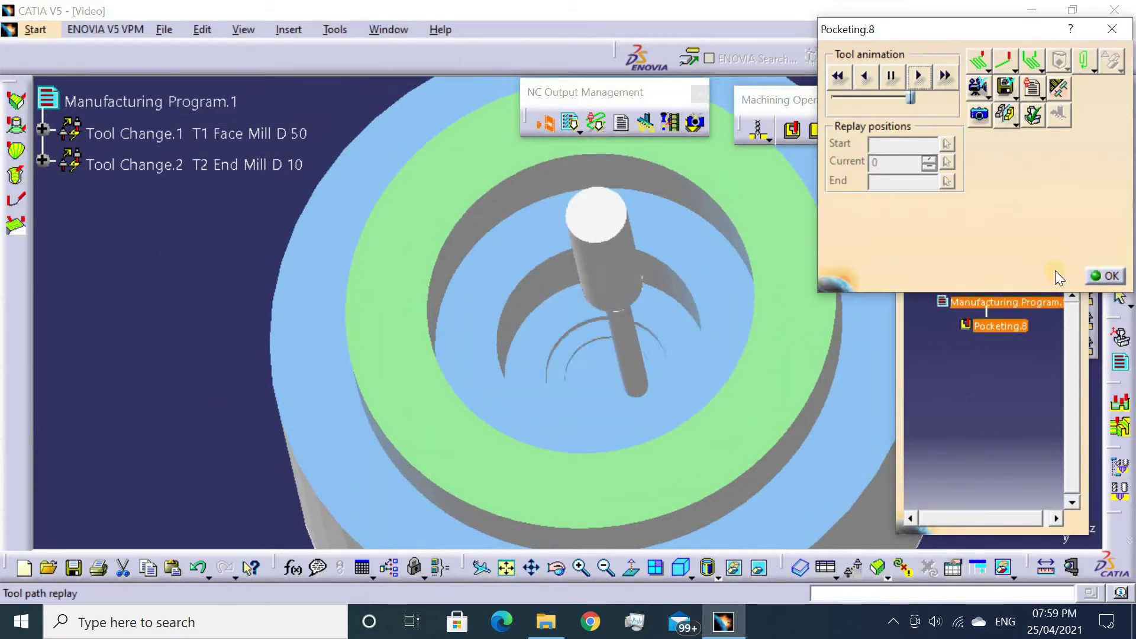
{"action": "left_click", "coordinate": [1007, 367]}
{"action": "left_click", "coordinate": [1078, 271]}
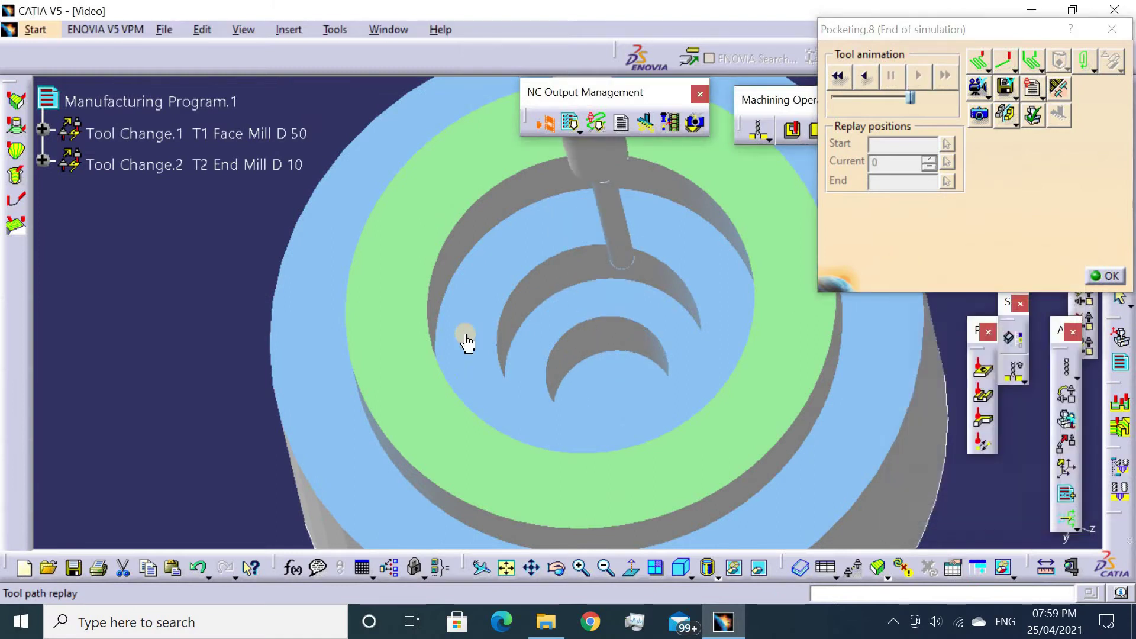
{"action": "middle_click_drag", "start_coordinate": [530, 309], "coordinate": [507, 285]}
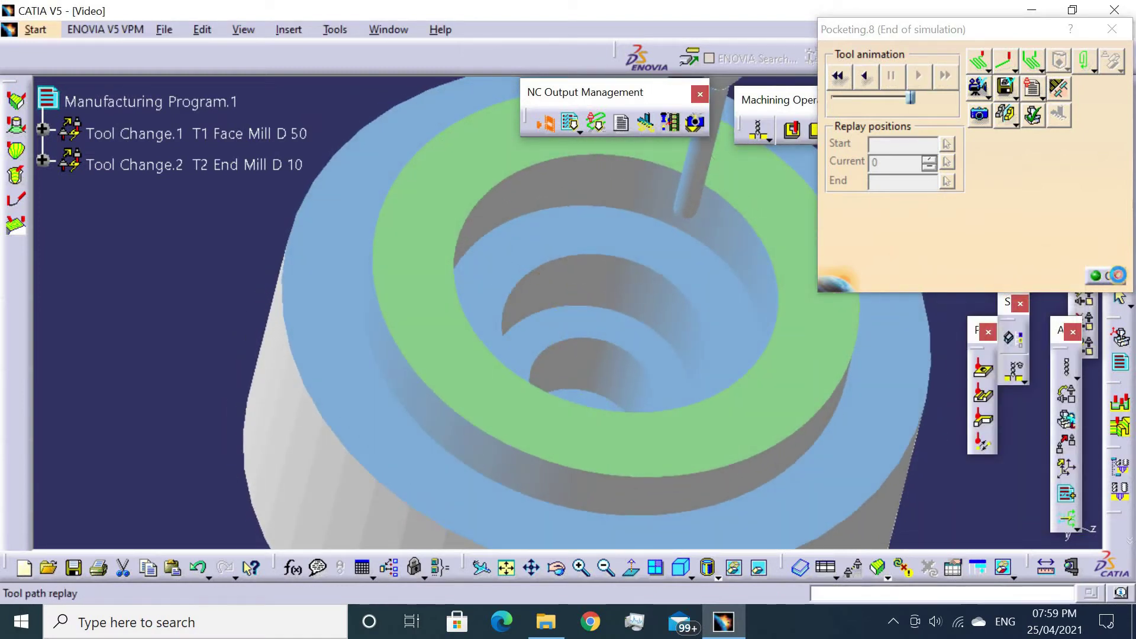
{"action": "left_click", "coordinate": [1116, 275]}
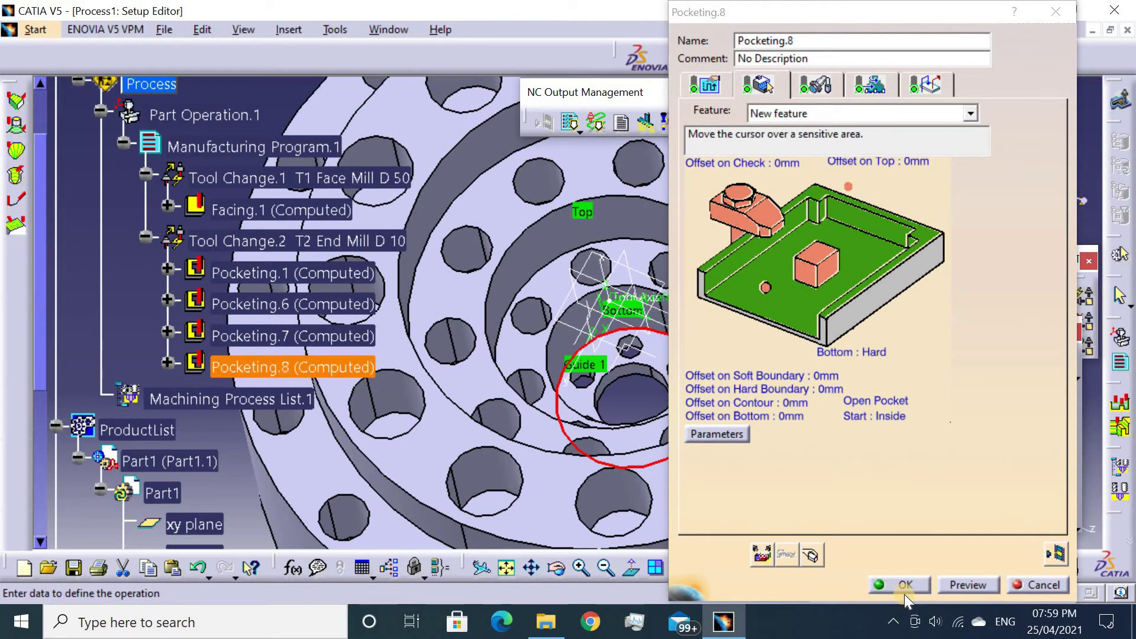
{"action": "left_click", "coordinate": [911, 578]}
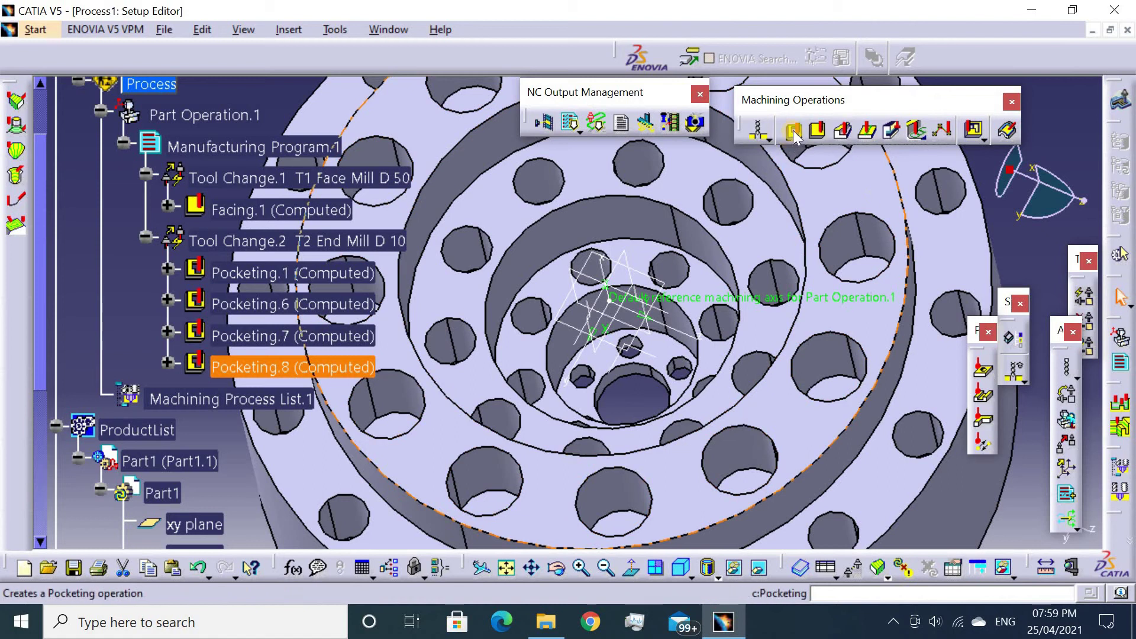
Start Pocketing.9 with the top face as top plane and the inner hole edge as guide.
{"action": "left_click", "coordinate": [794, 130]}
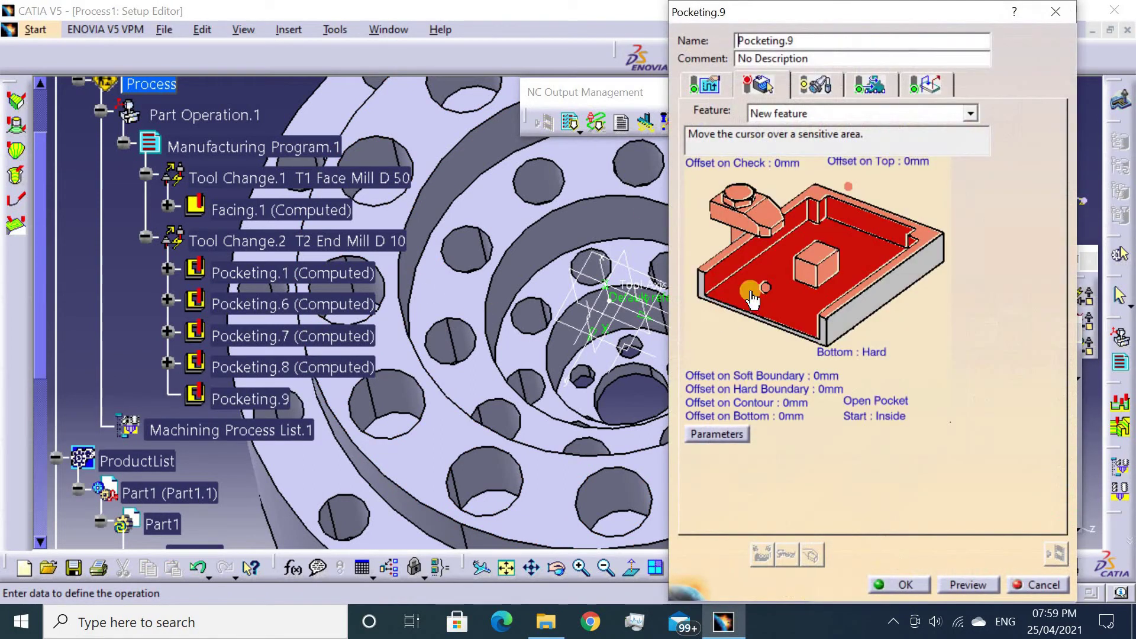
{"action": "left_click", "coordinate": [808, 195]}
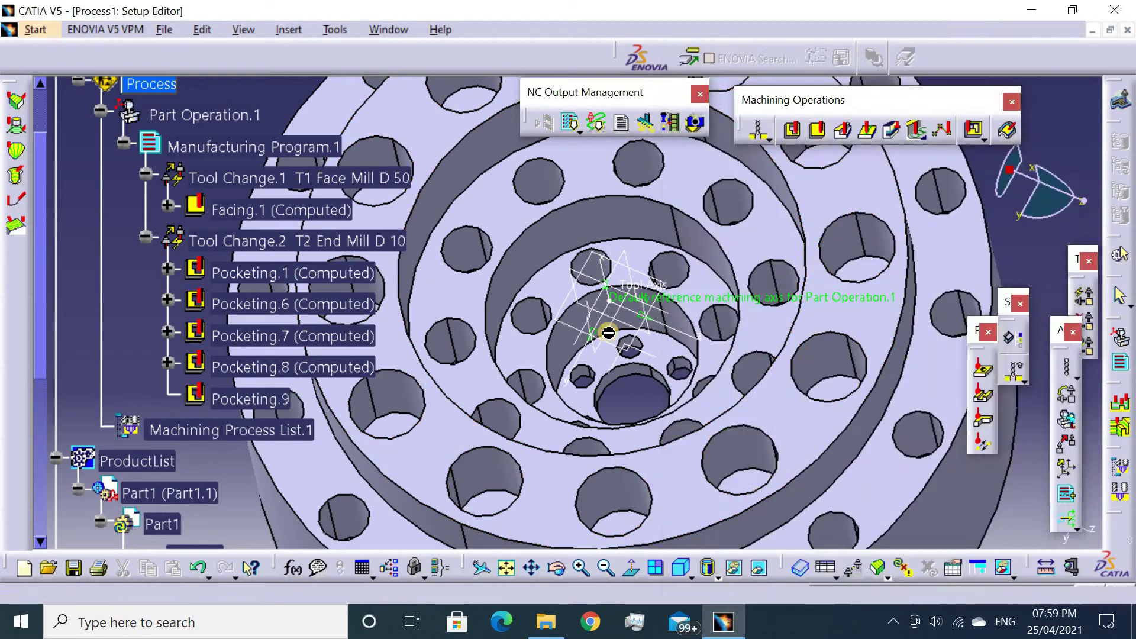
{"action": "left_click", "coordinate": [599, 366]}
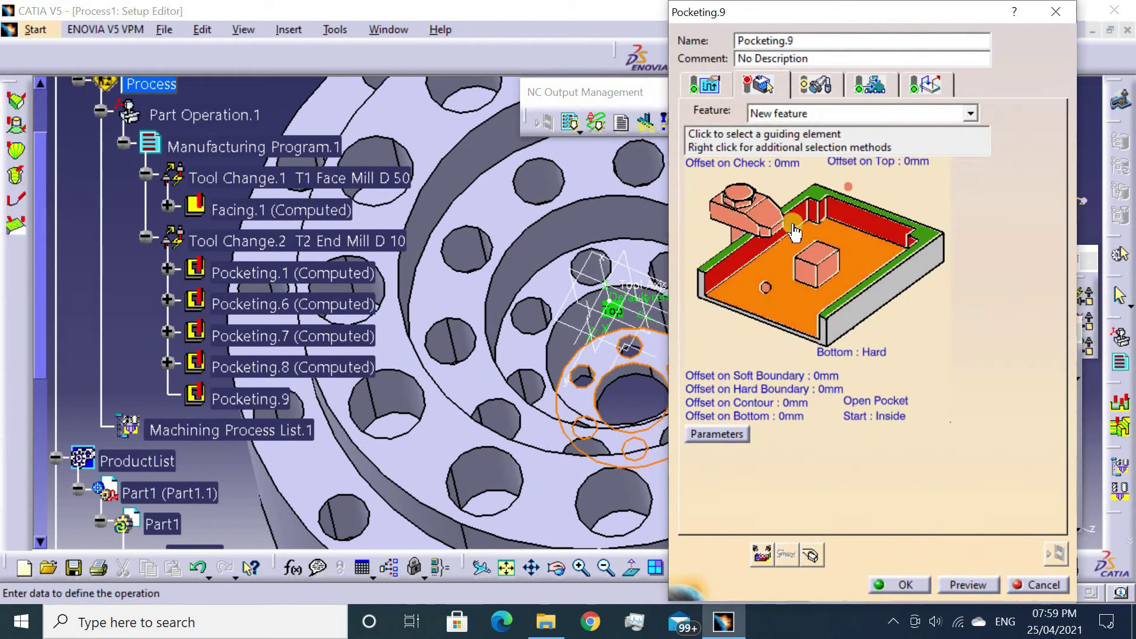
{"action": "left_click", "coordinate": [740, 314]}
{"action": "left_click", "coordinate": [599, 385]}
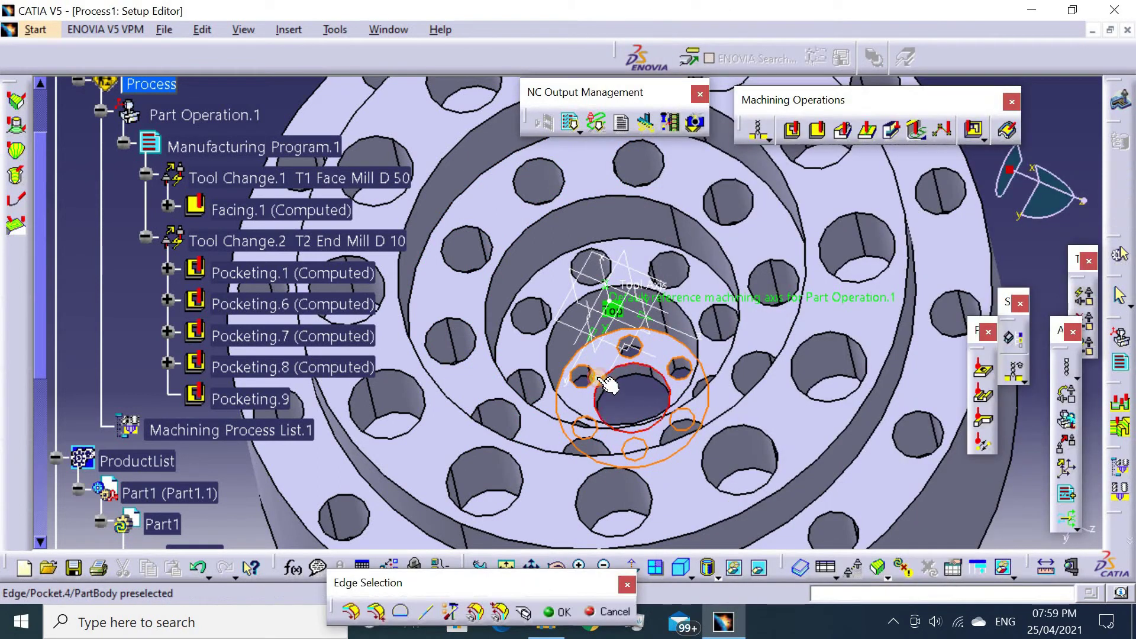
{"action": "left_click", "coordinate": [1013, 248]}
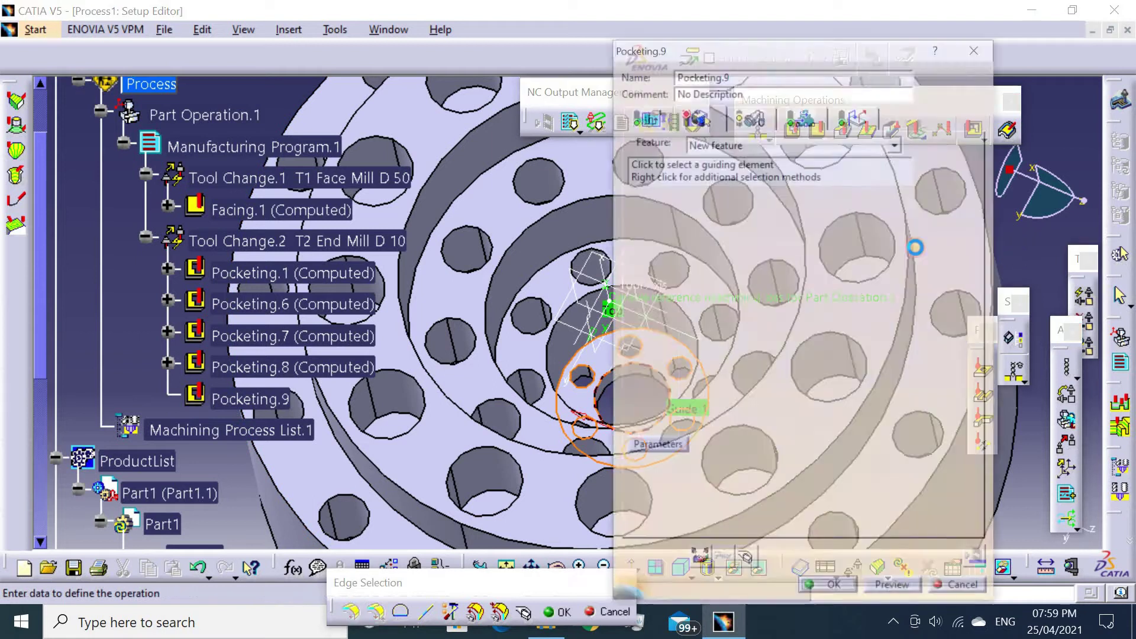
Set the pocket's bottom face, remove all islands, and rotate the flange to inspect it.
{"action": "left_click", "coordinate": [792, 294]}
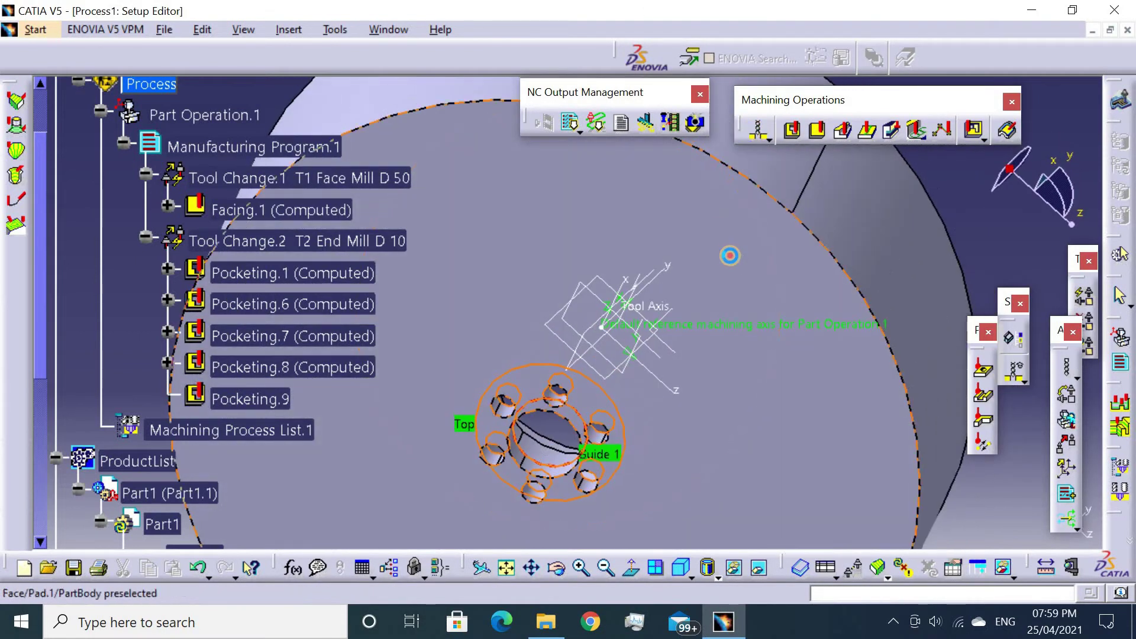
{"action": "left_click", "coordinate": [728, 253]}
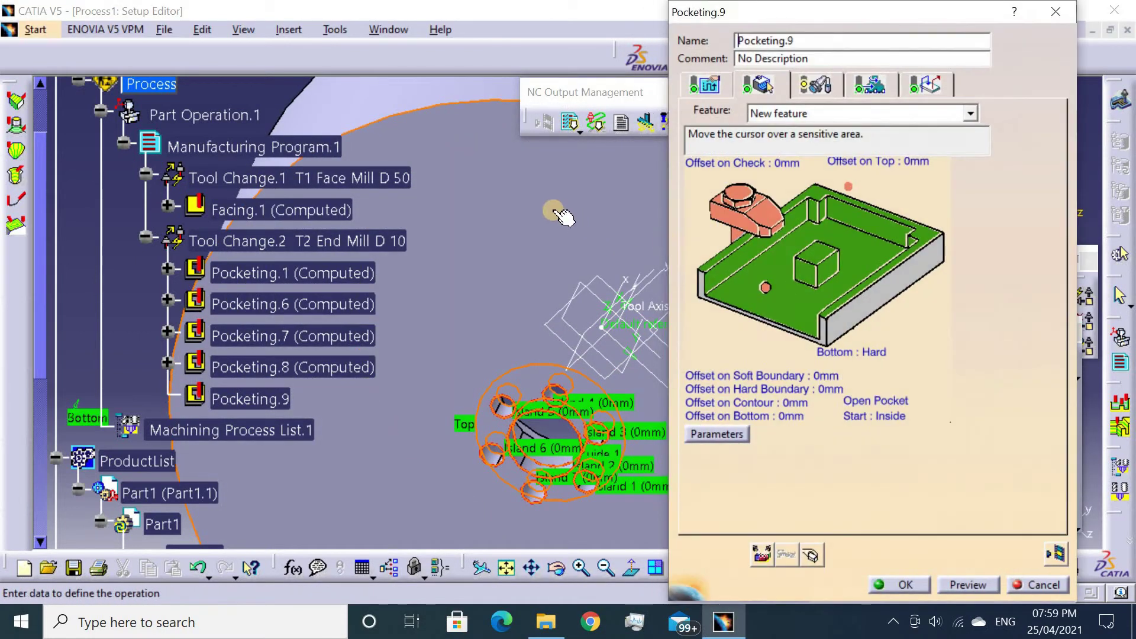
{"action": "right_click", "coordinate": [819, 260]}
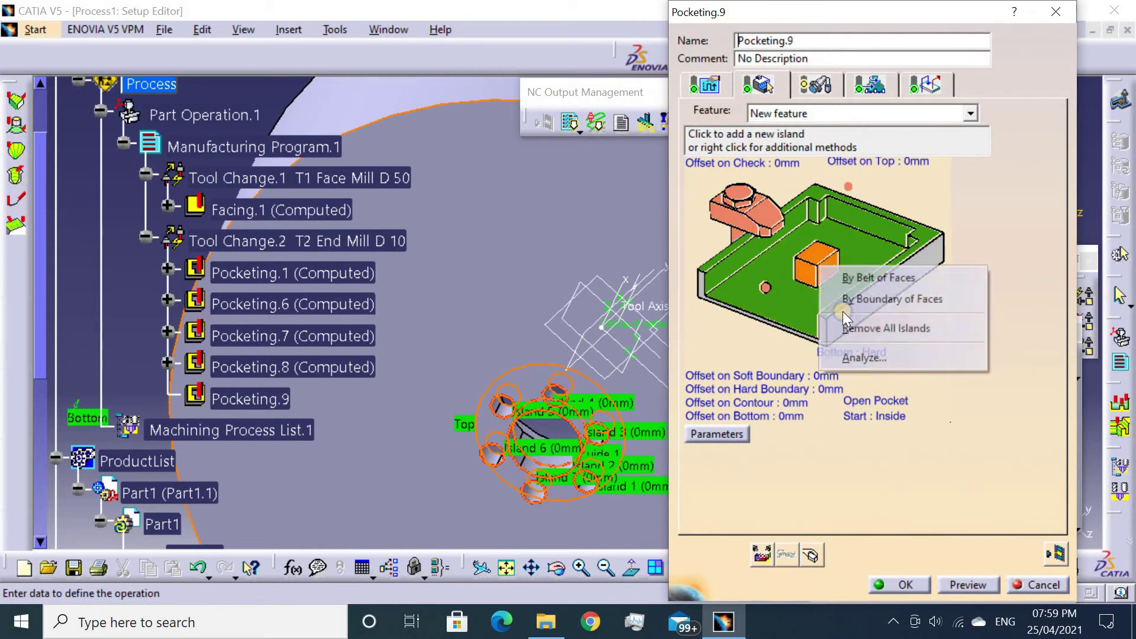
{"action": "left_click", "coordinate": [876, 330]}
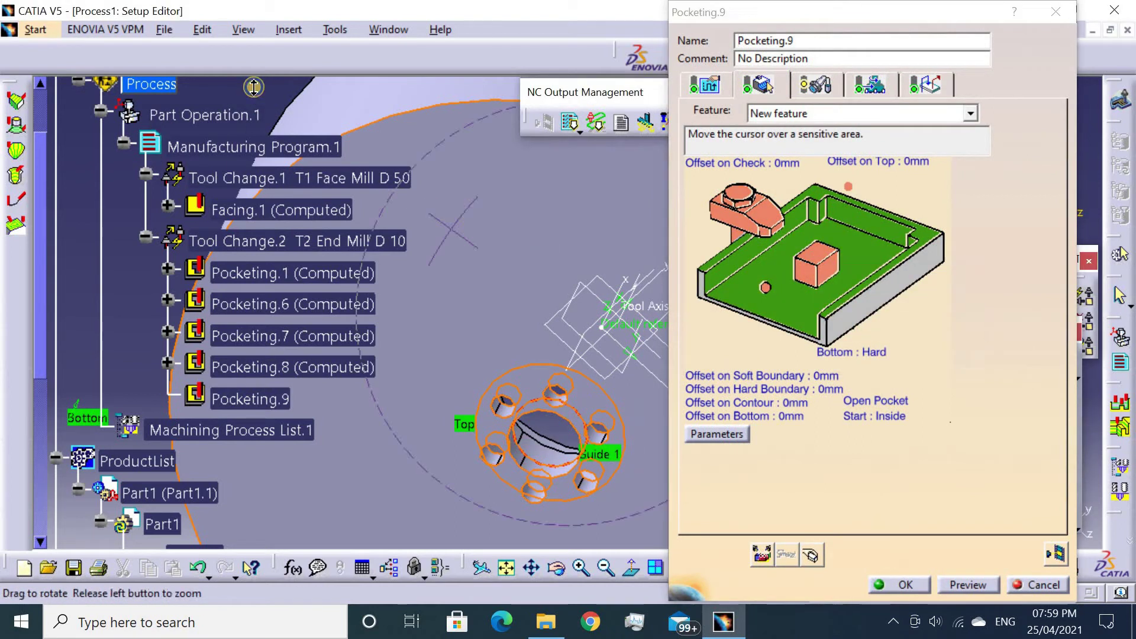
{"action": "mouse_move", "coordinate": [254, 89]}
{"action": "middle_mouse_down"}
{"action": "mouse_move", "coordinate": [465, 453]}
{"action": "mouse_move", "coordinate": [478, 585]}
{"action": "middle_mouse_up"}
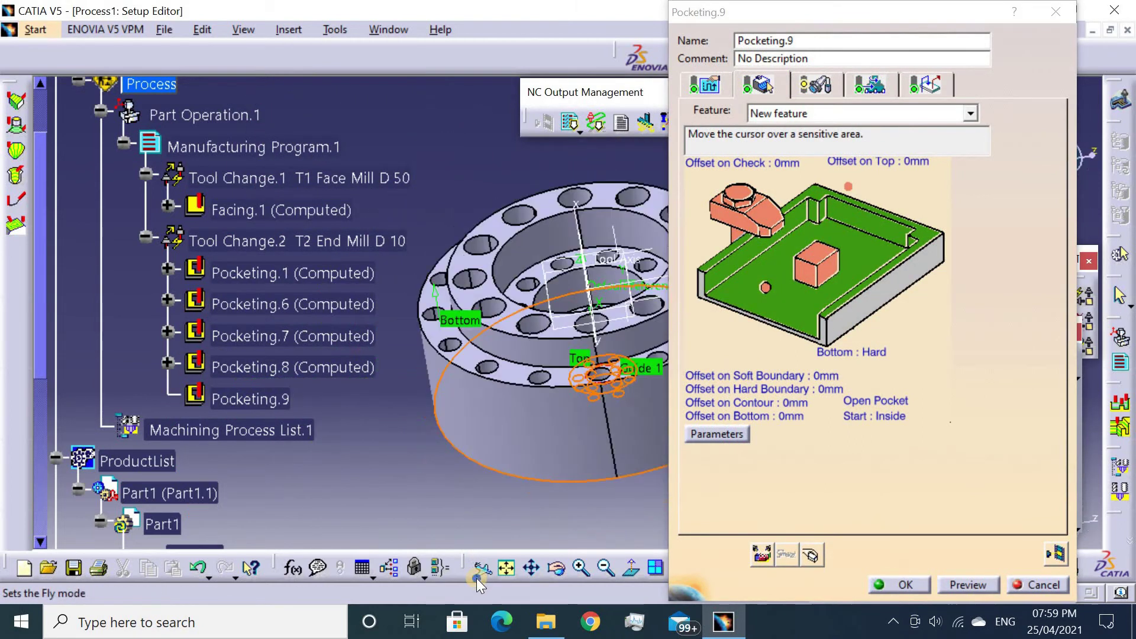
{"action": "mouse_move", "coordinate": [467, 244]}
{"action": "middle_mouse_down"}
{"action": "mouse_move", "coordinate": [580, 308]}
{"action": "mouse_move", "coordinate": [286, 184]}
{"action": "middle_mouse_up"}
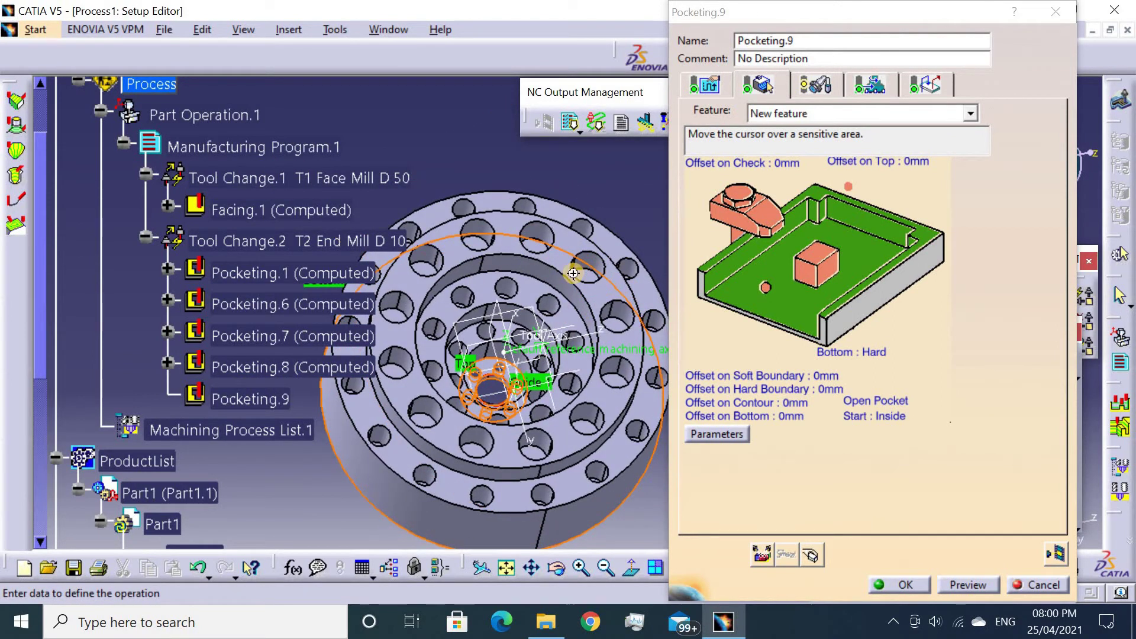
{"action": "mouse_move", "coordinate": [573, 273]}
{"action": "middle_mouse_down"}
{"action": "mouse_move", "coordinate": [536, 271]}
{"action": "mouse_move", "coordinate": [521, 287]}
{"action": "mouse_move", "coordinate": [592, 278]}
{"action": "middle_mouse_up"}
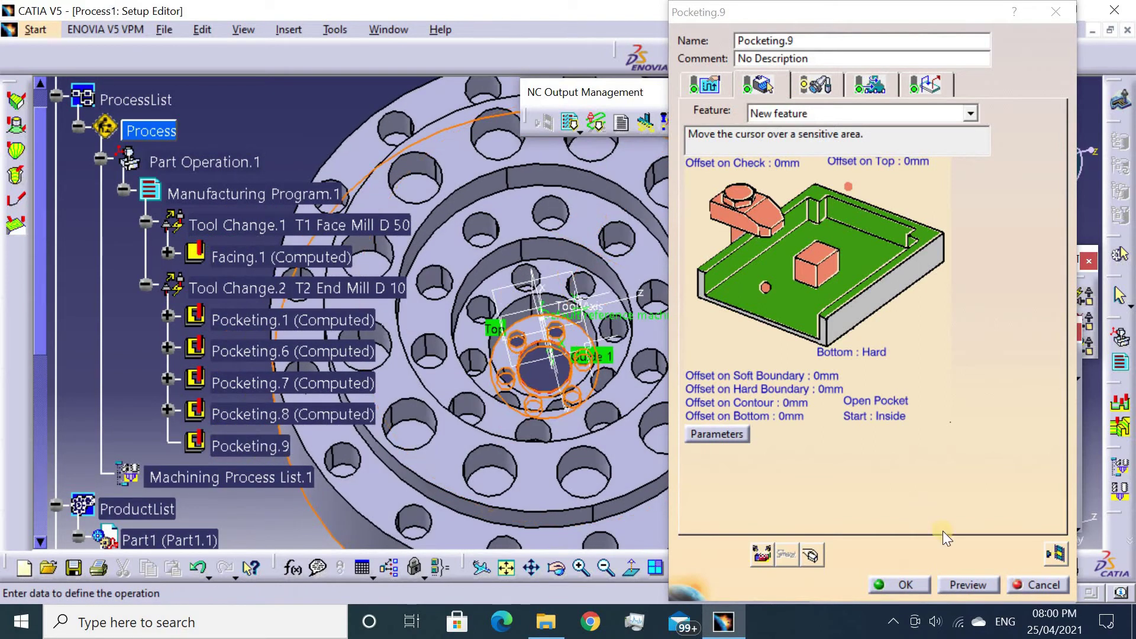
Replay Pocketing.9's tool path, then play its material-removal video simulation.
{"action": "left_click", "coordinate": [1057, 554]}
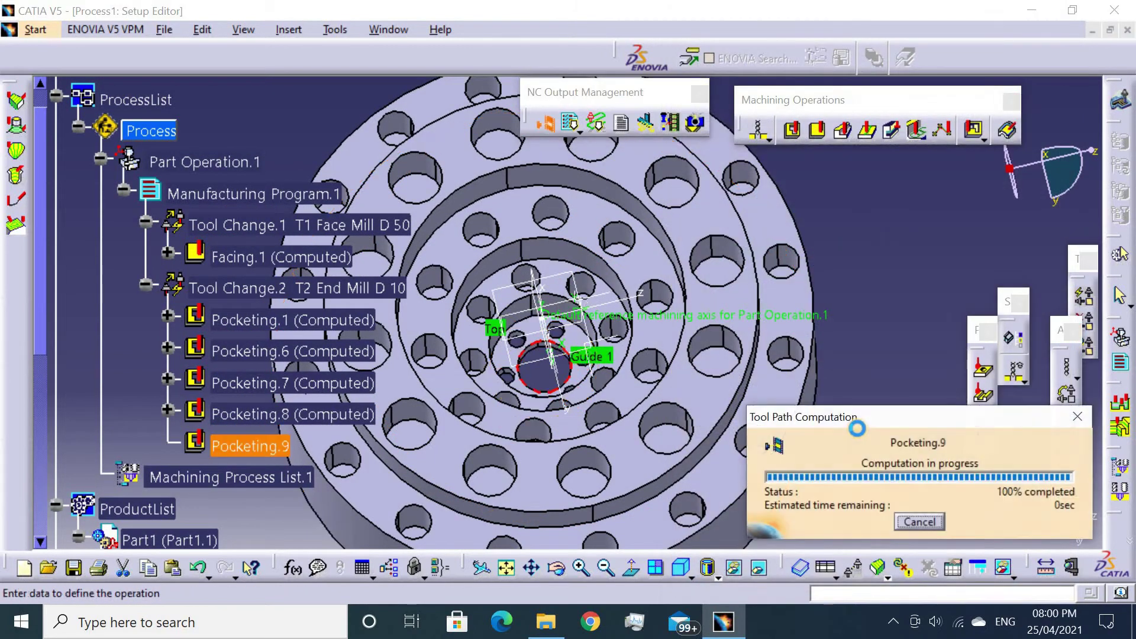
{"action": "middle_click_drag", "start_coordinate": [547, 396], "coordinate": [592, 379]}
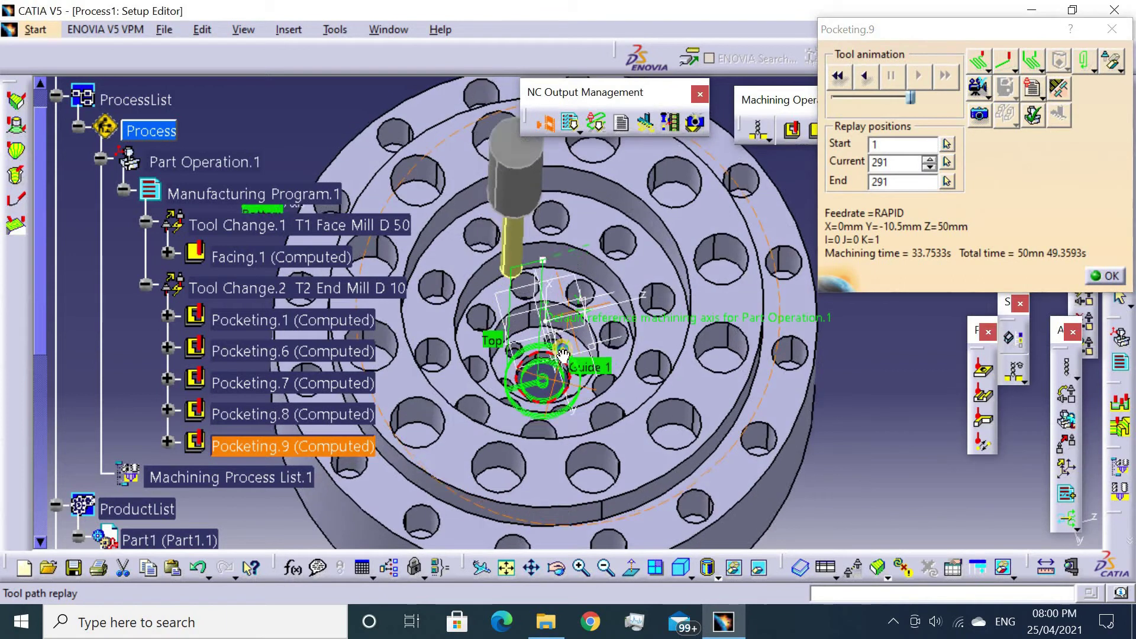
{"action": "left_click", "coordinate": [1105, 275]}
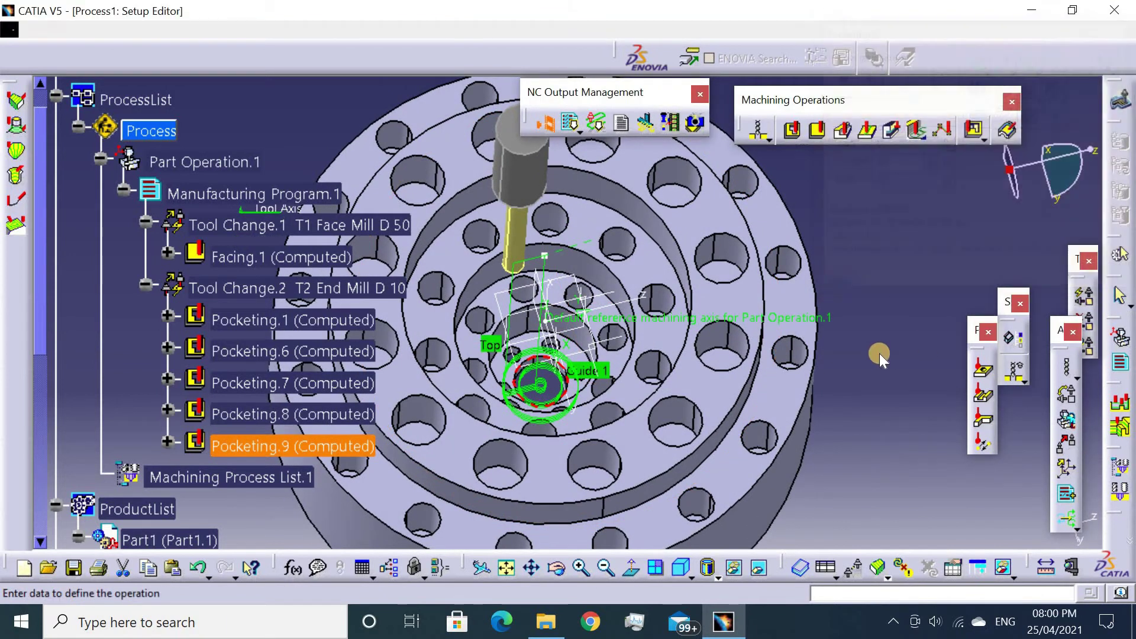
{"action": "left_click", "coordinate": [1059, 554]}
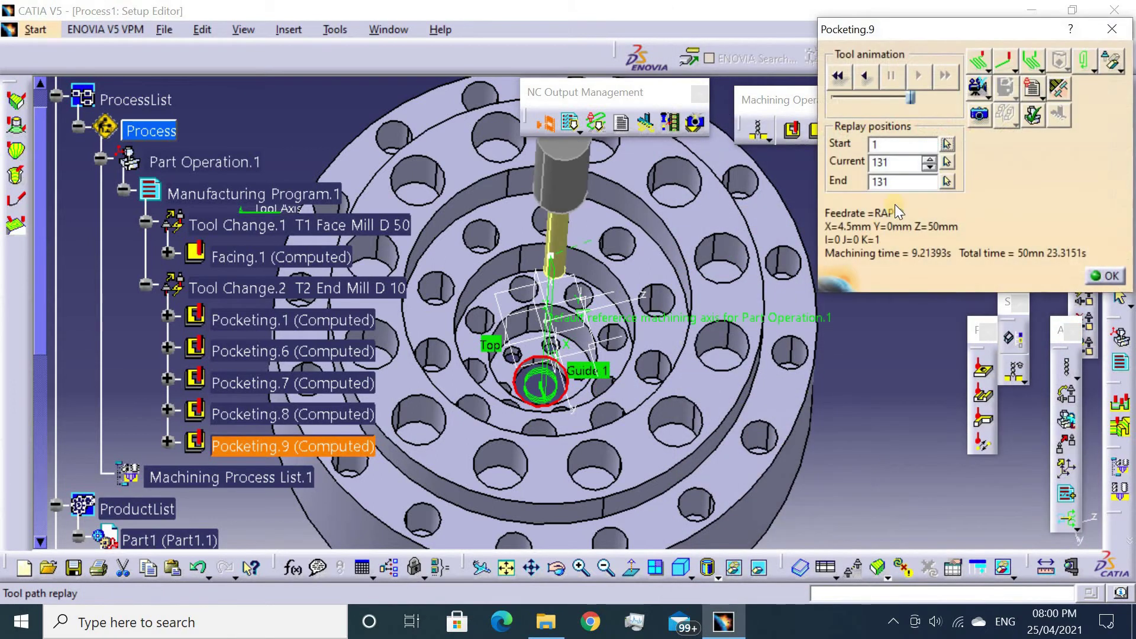
{"action": "left_click", "coordinate": [979, 90]}
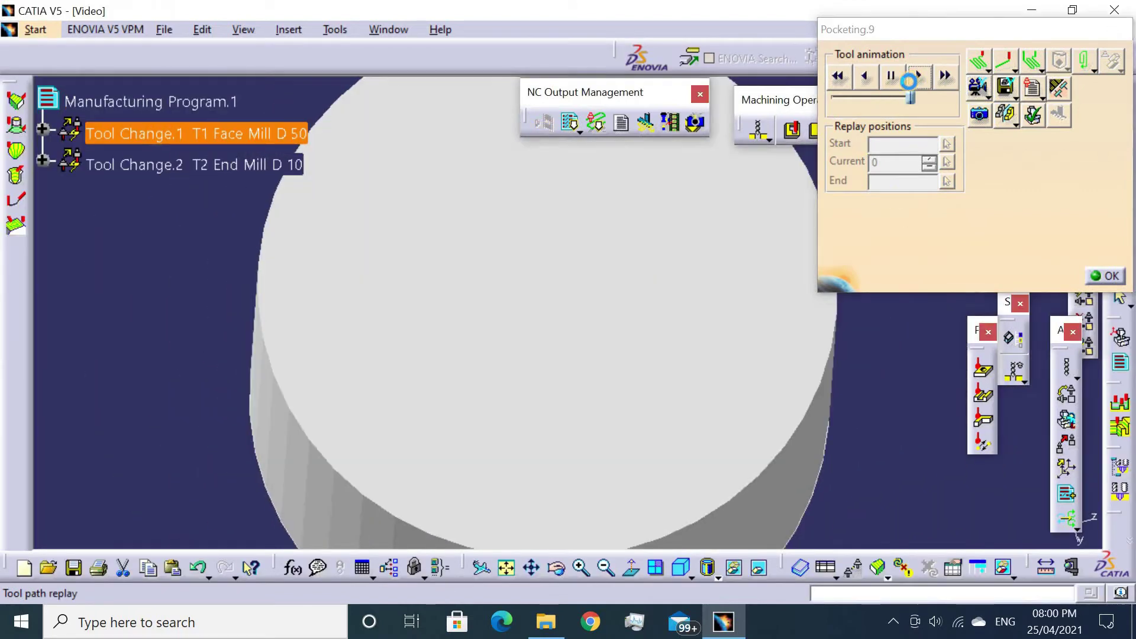
{"action": "left_click", "coordinate": [918, 77]}
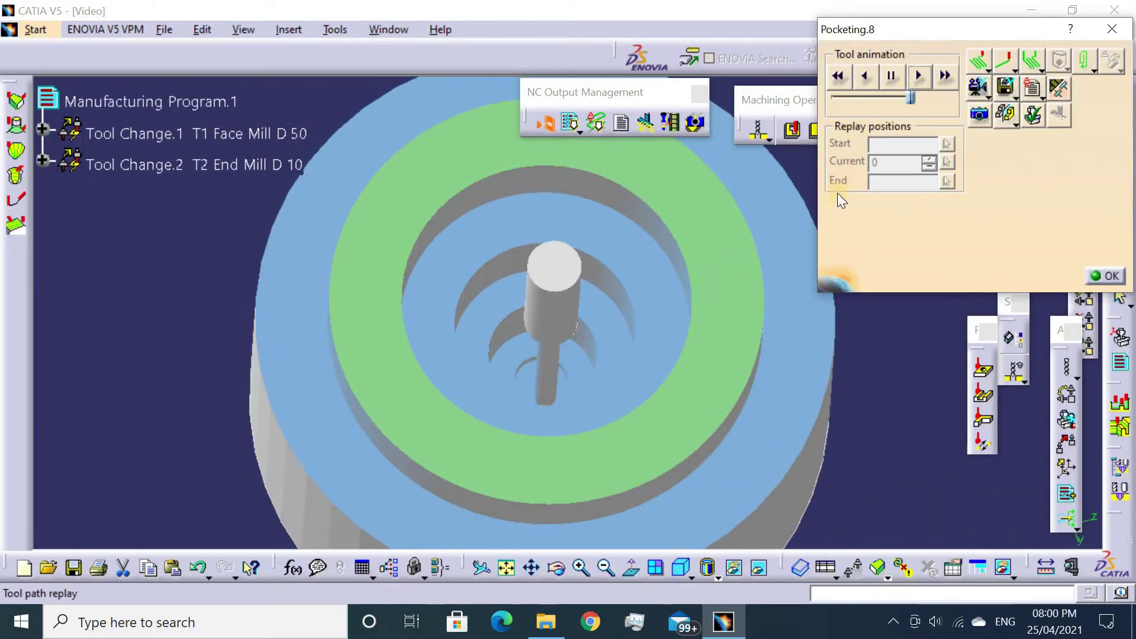
{"action": "left_click", "coordinate": [1100, 277]}
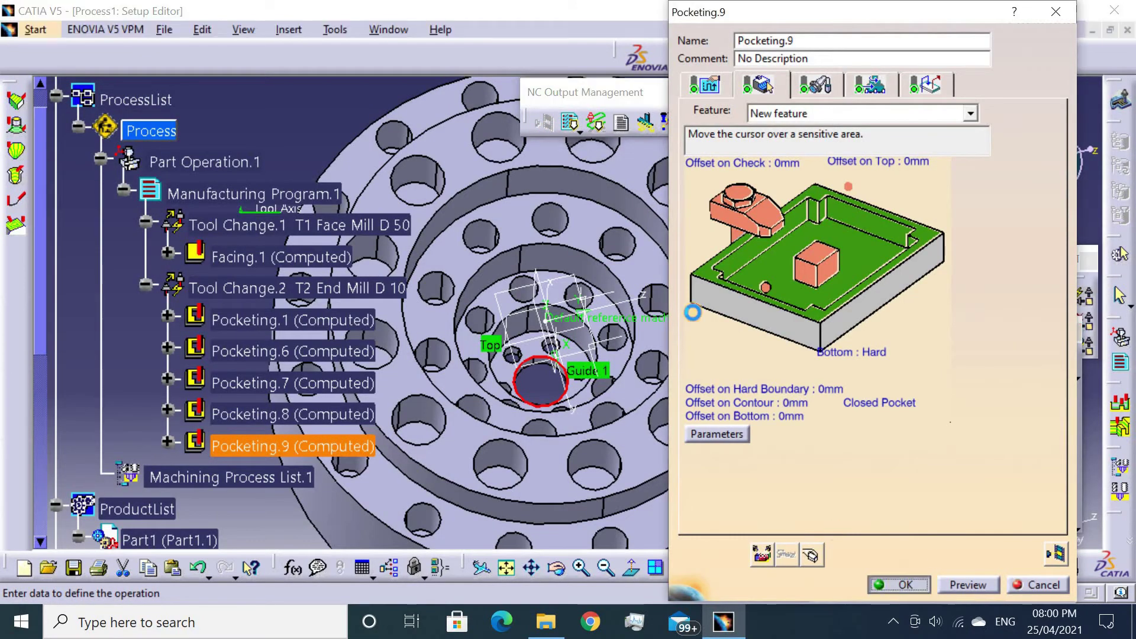
Accept Pocketing.9 and set the flange's top face as the drilling part surface.
{"action": "left_click", "coordinate": [899, 585]}
{"action": "mouse_move", "coordinate": [791, 203]}
{"action": "middle_mouse_down"}
{"action": "mouse_move", "coordinate": [639, 200]}
{"action": "mouse_move", "coordinate": [713, 151]}
{"action": "middle_mouse_up"}
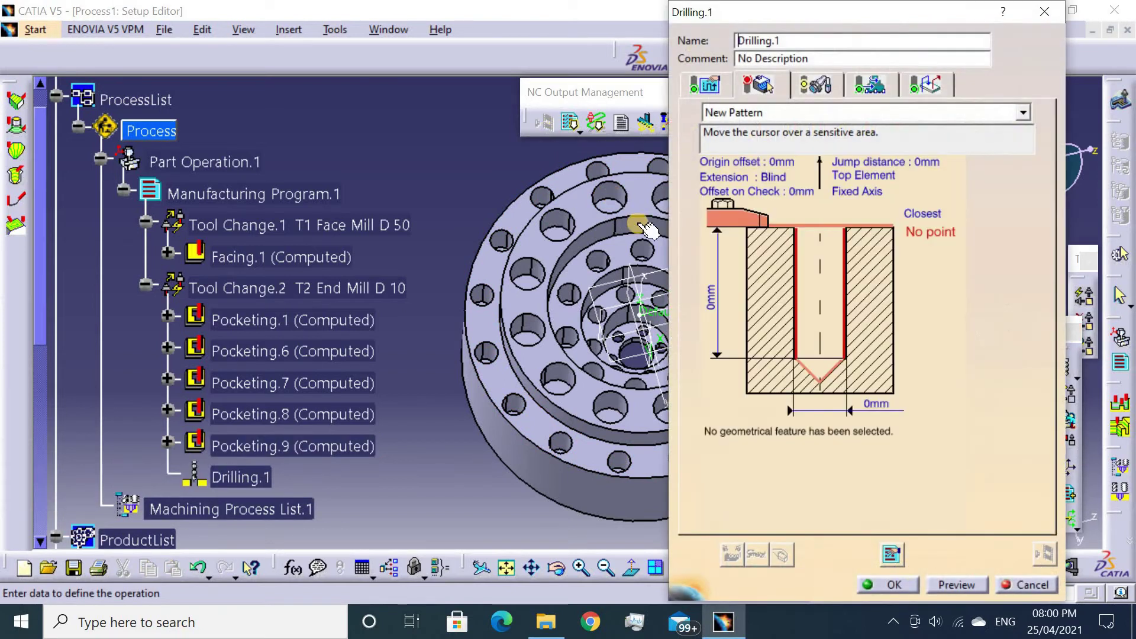
{"action": "left_click", "coordinate": [787, 230]}
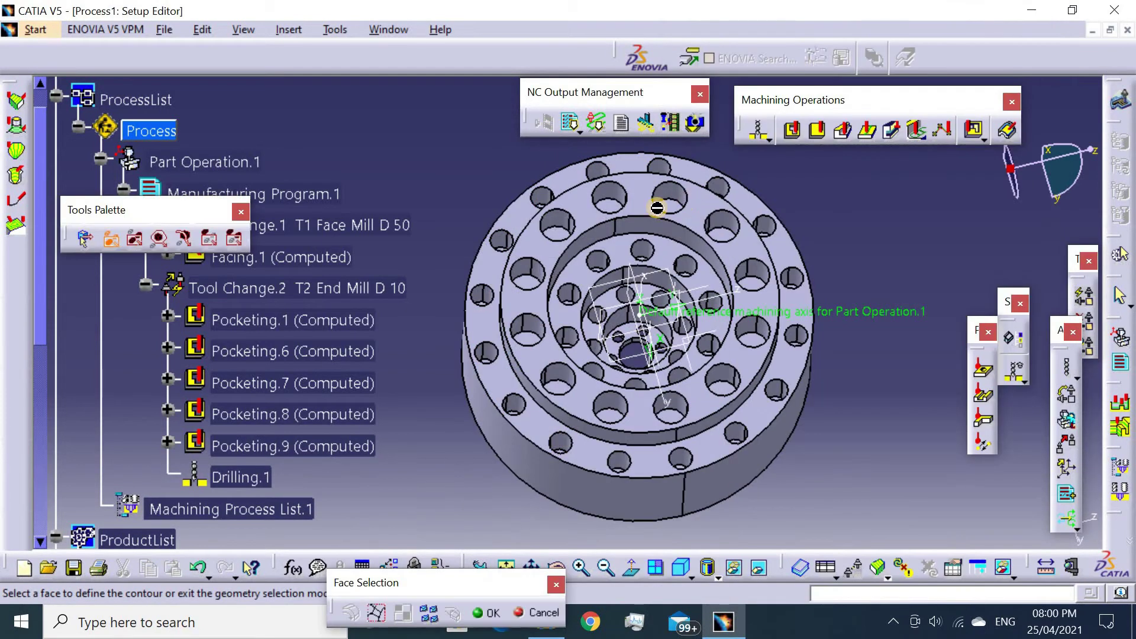
{"action": "left_click", "coordinate": [734, 237]}
{"action": "double_click", "coordinate": [819, 251]}
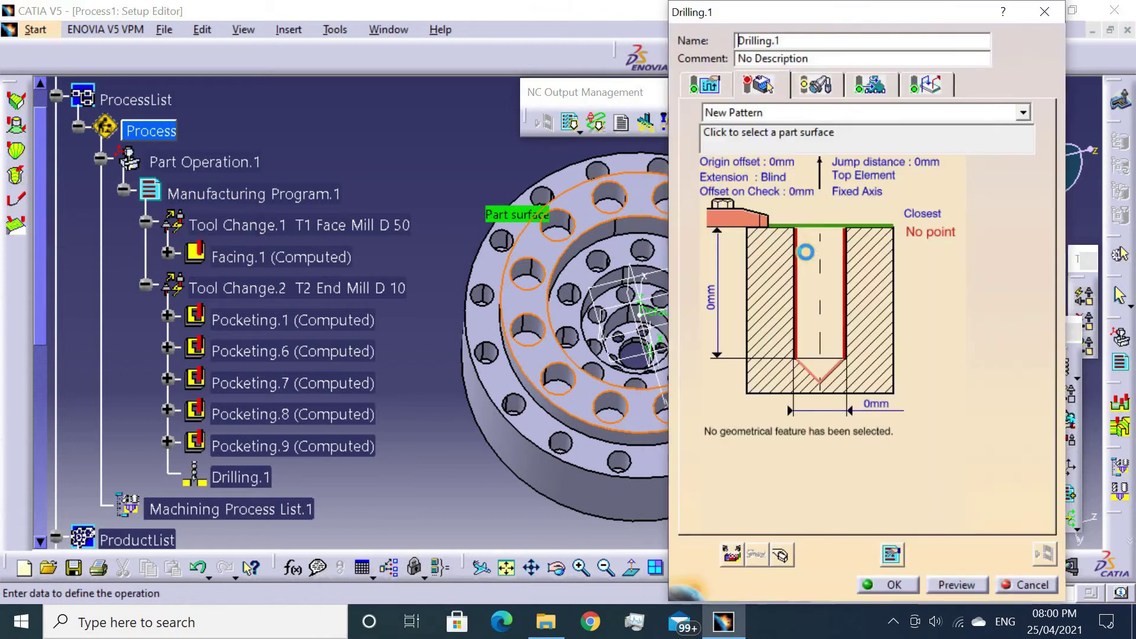
Select the middle ring of 12 holes as Drilling.1's drilling points.
{"action": "left_click", "coordinate": [799, 268]}
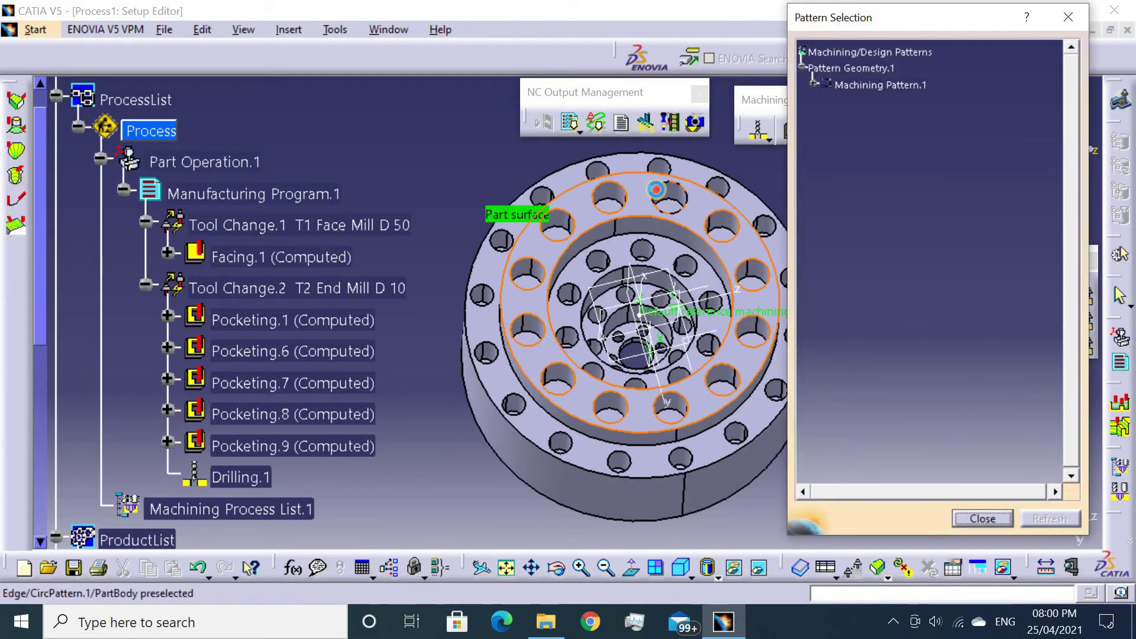
{"action": "left_click", "coordinate": [723, 214]}
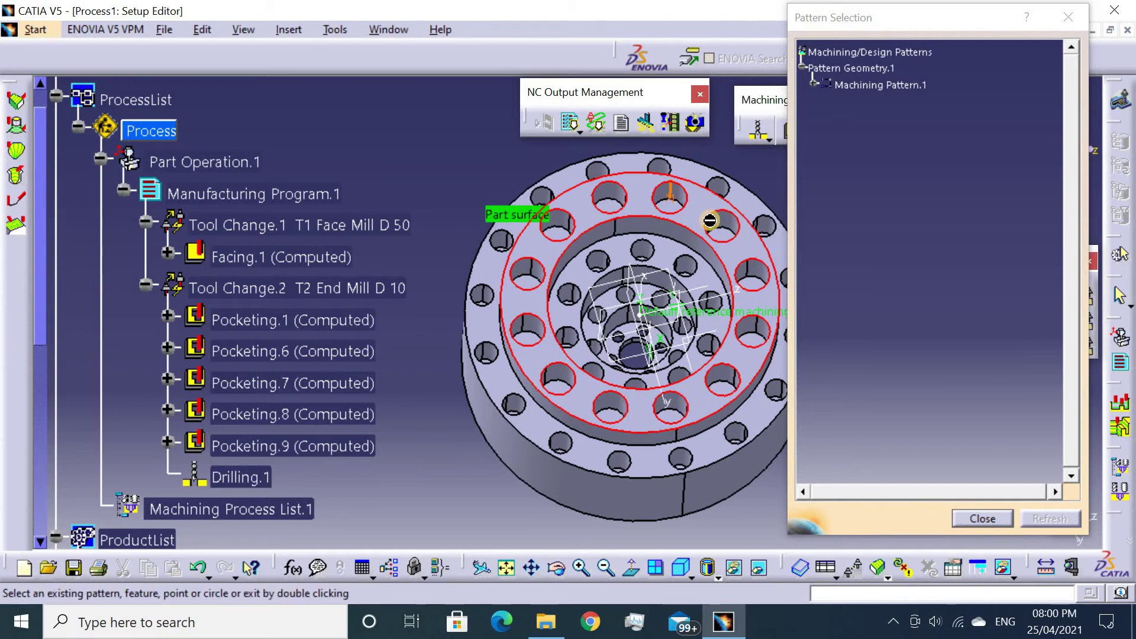
{"action": "left_click", "coordinate": [729, 243]}
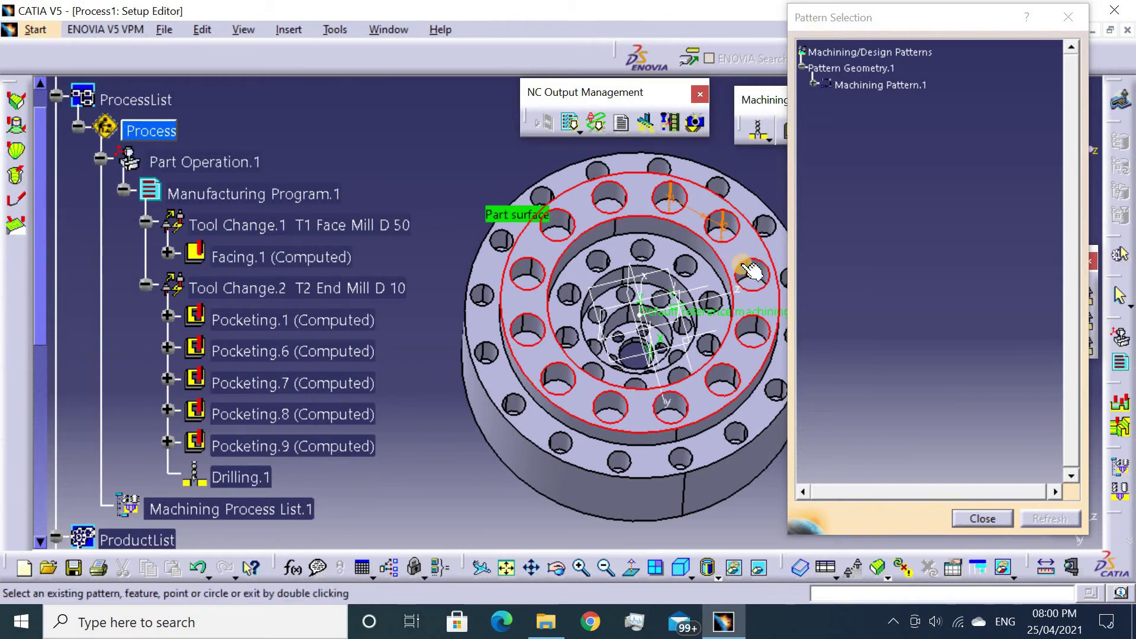
{"action": "left_click", "coordinate": [749, 269]}
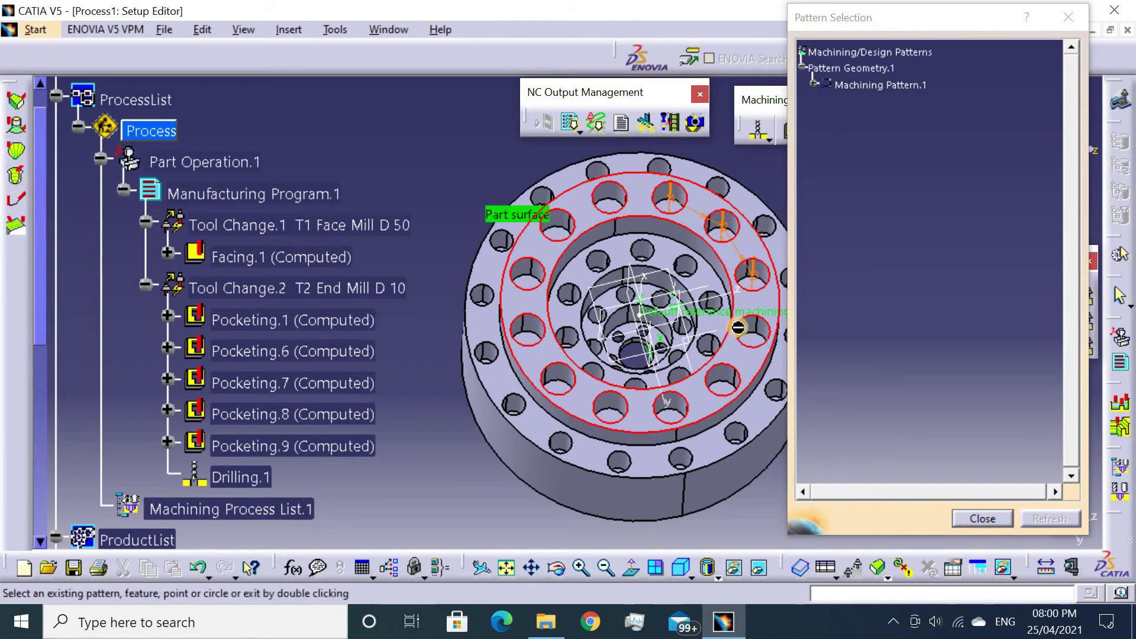
{"action": "left_click", "coordinate": [738, 328]}
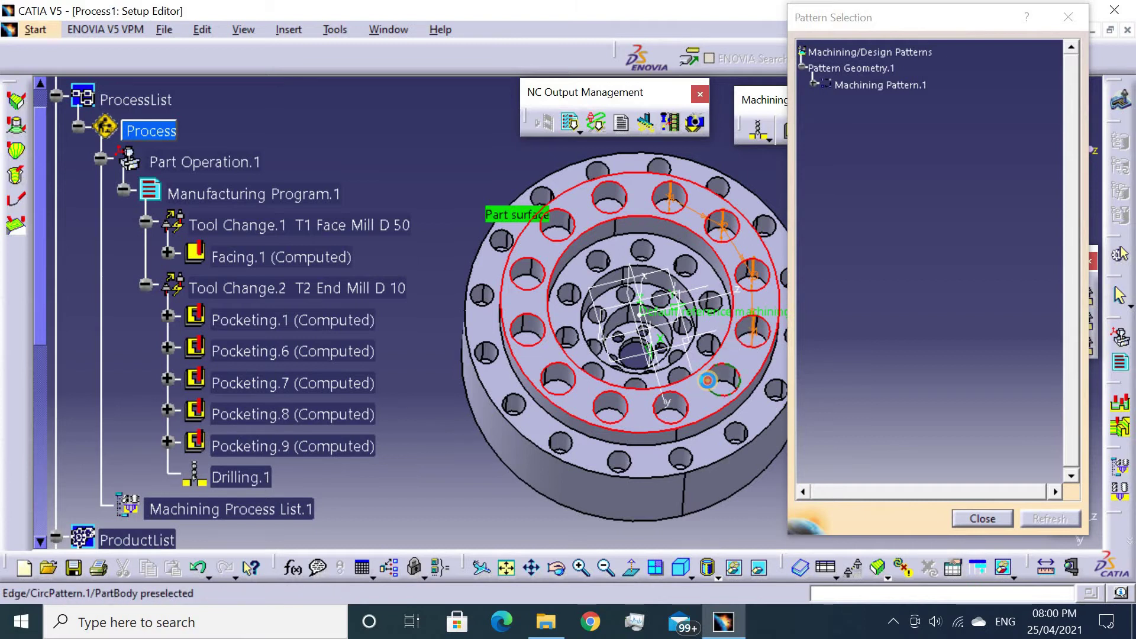
{"action": "left_click", "coordinate": [708, 380]}
{"action": "left_click", "coordinate": [669, 420]}
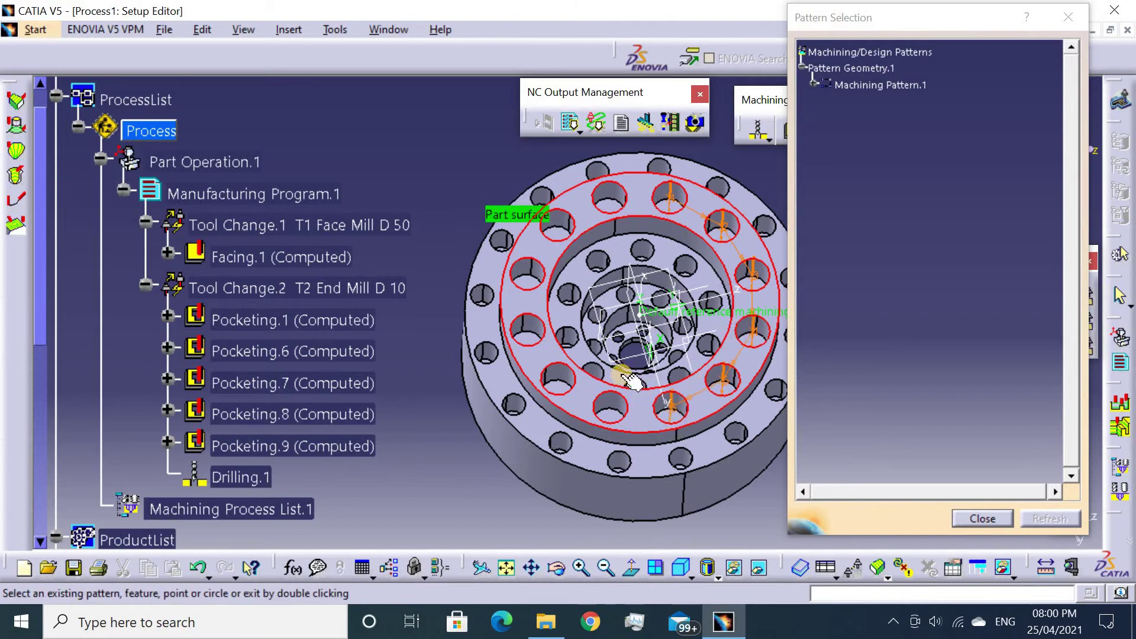
{"action": "left_click", "coordinate": [603, 414]}
{"action": "left_click", "coordinate": [549, 379]}
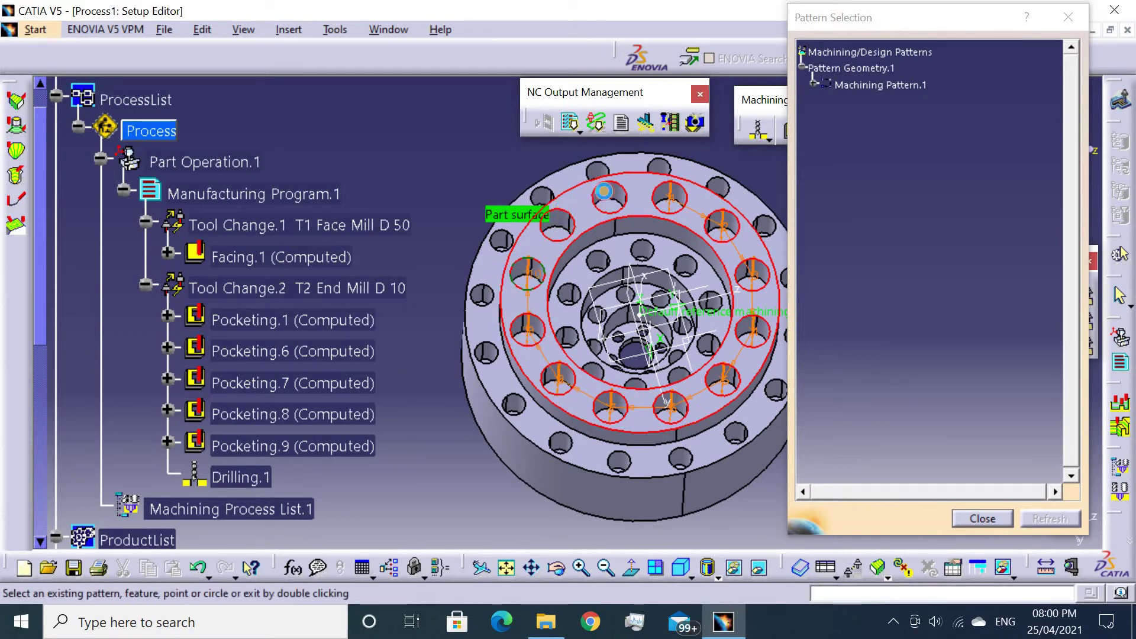
{"action": "left_click", "coordinate": [608, 184]}
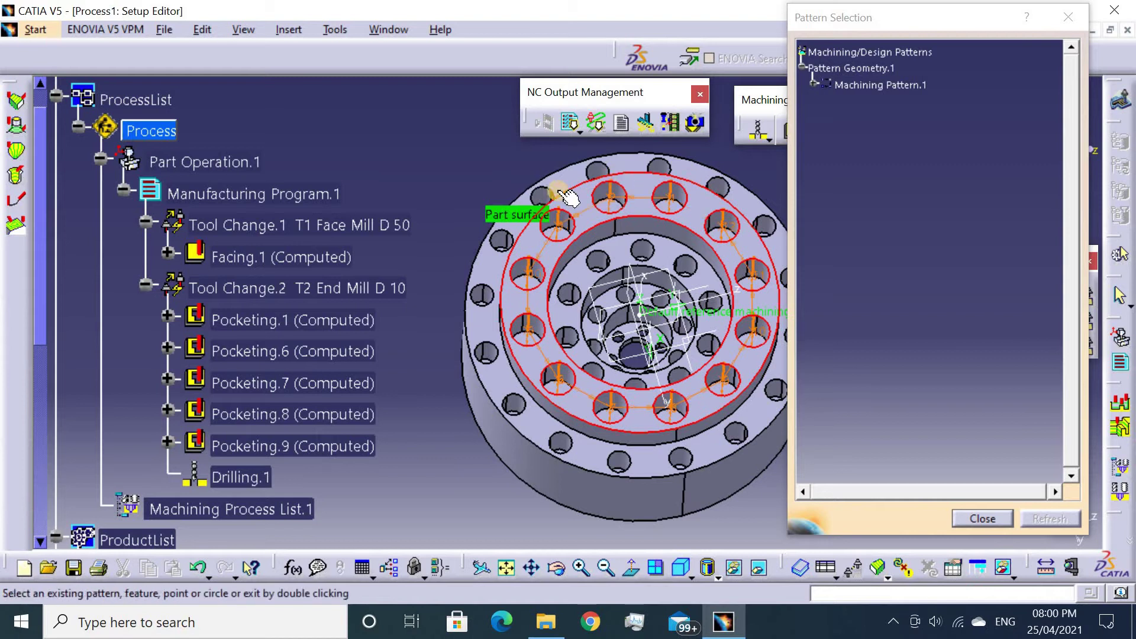
{"action": "left_click", "coordinate": [982, 519]}
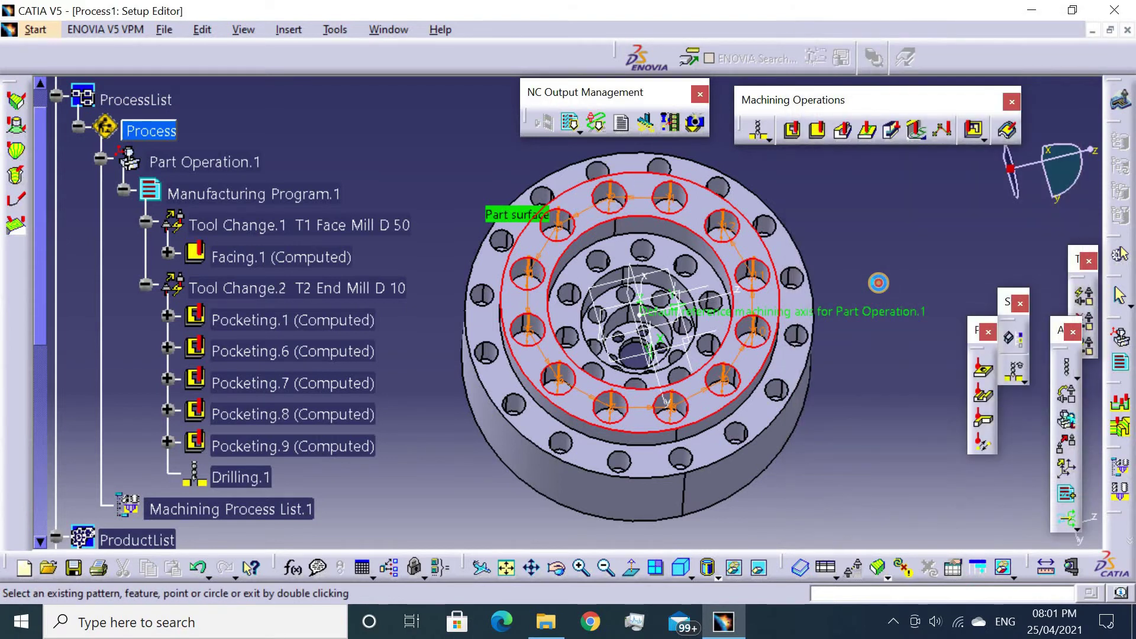
{"action": "double_click", "coordinate": [878, 283]}
{"action": "left_click", "coordinate": [711, 88]}
{"action": "type", "text": "10"}
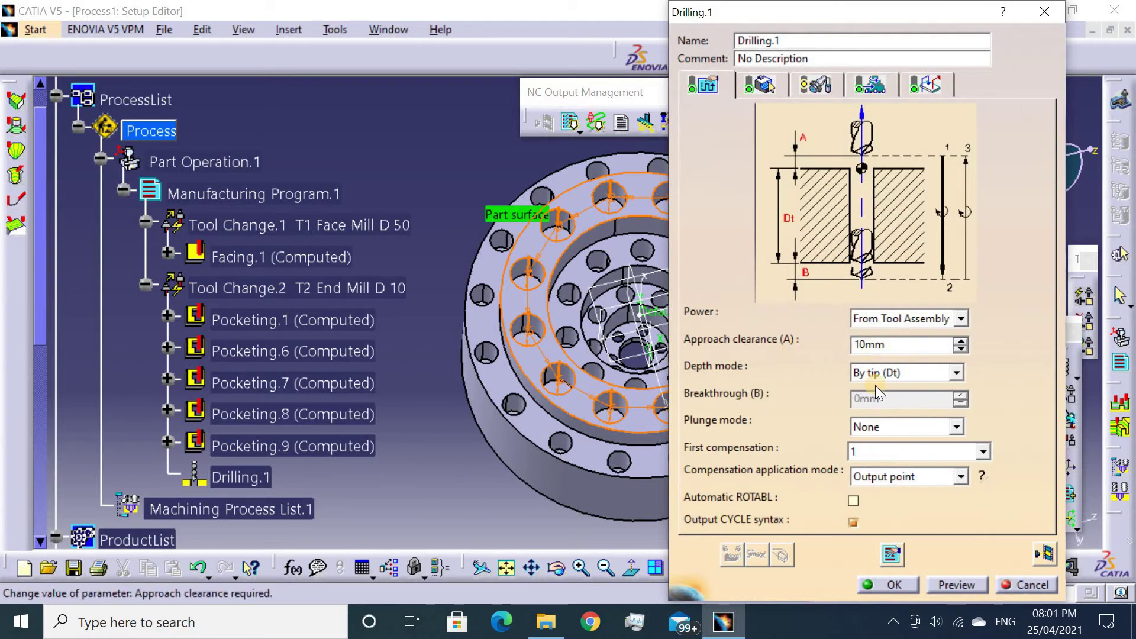
Set Drilling.1's depth mode to By shoulder (Ds), leaving the pattern unchanged.
{"action": "left_click", "coordinate": [888, 373]}
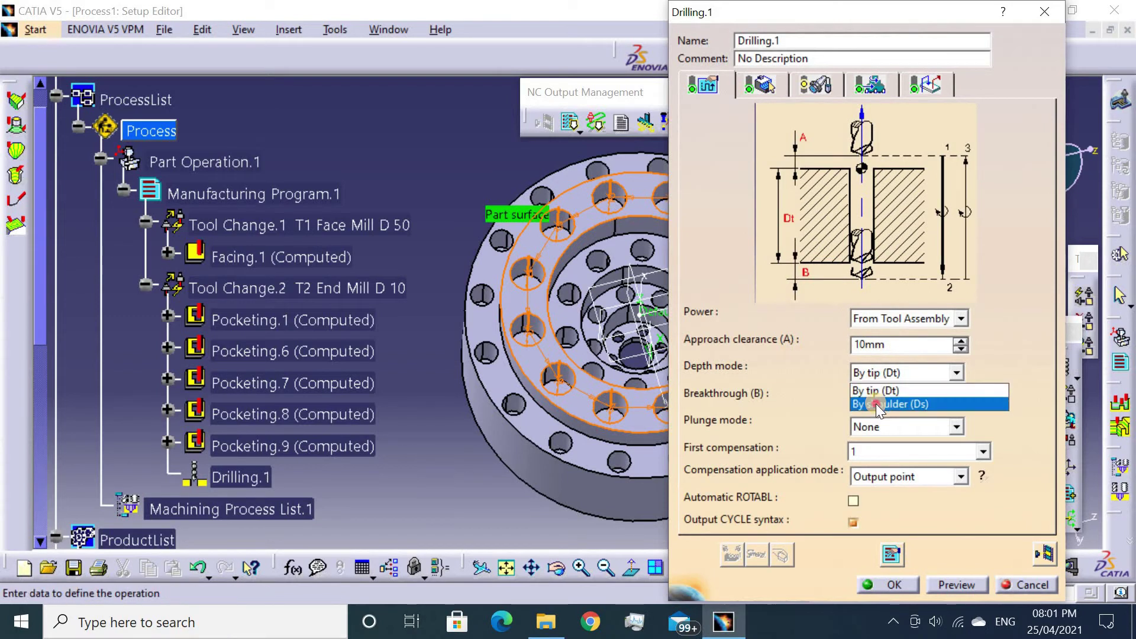
{"action": "left_click", "coordinate": [876, 397]}
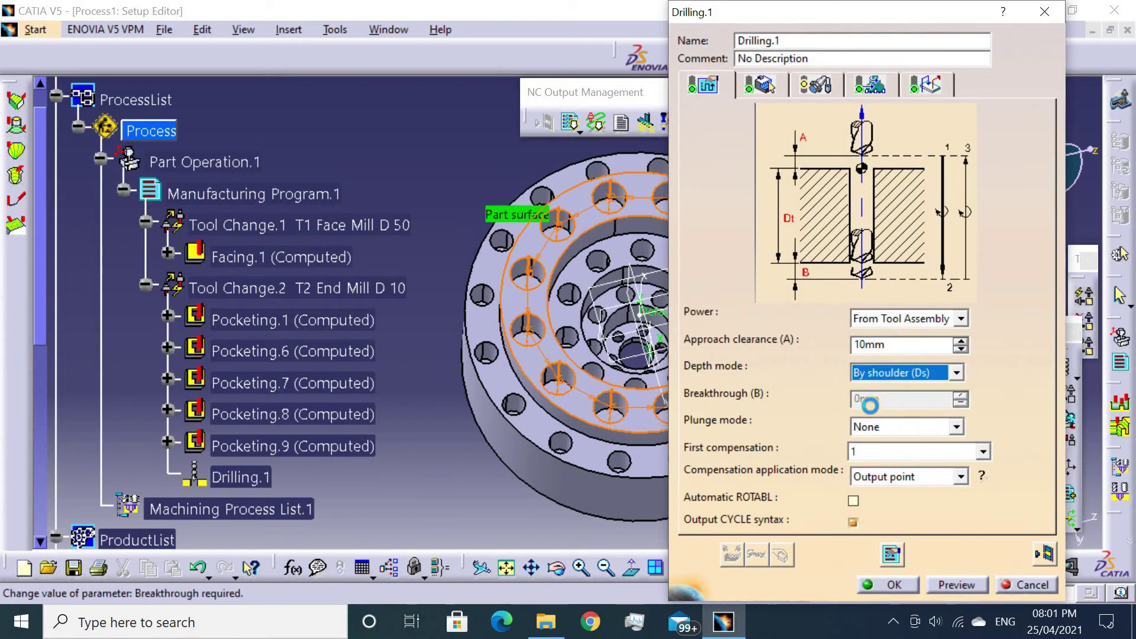
{"action": "left_click", "coordinate": [760, 87]}
{"action": "left_click", "coordinate": [810, 94]}
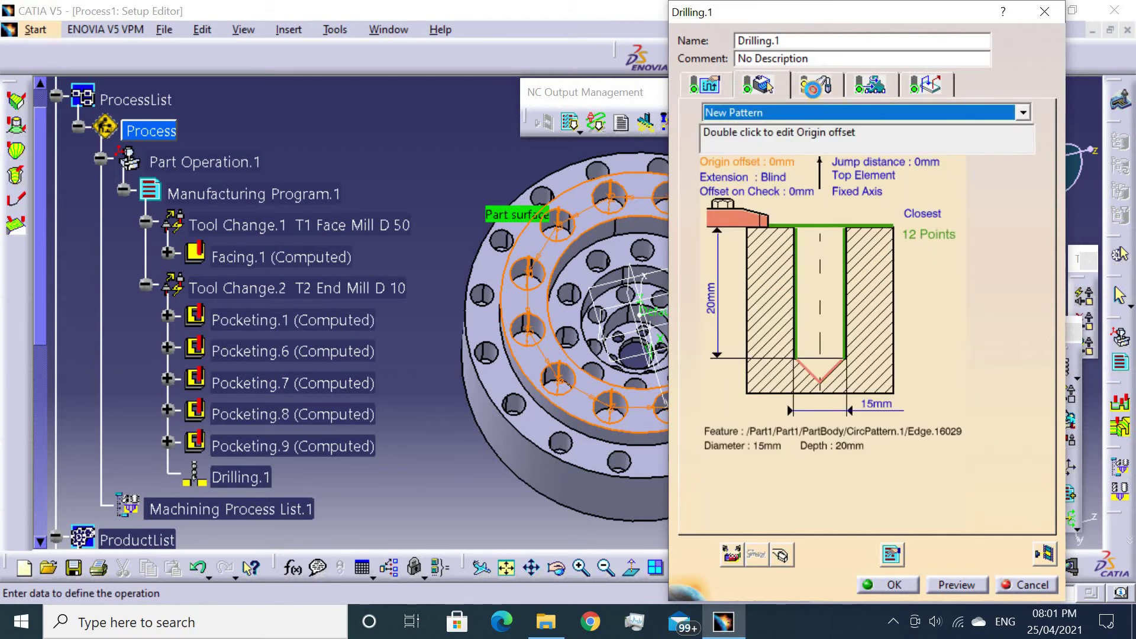
{"action": "left_click", "coordinate": [759, 86]}
{"action": "left_click", "coordinate": [787, 113]}
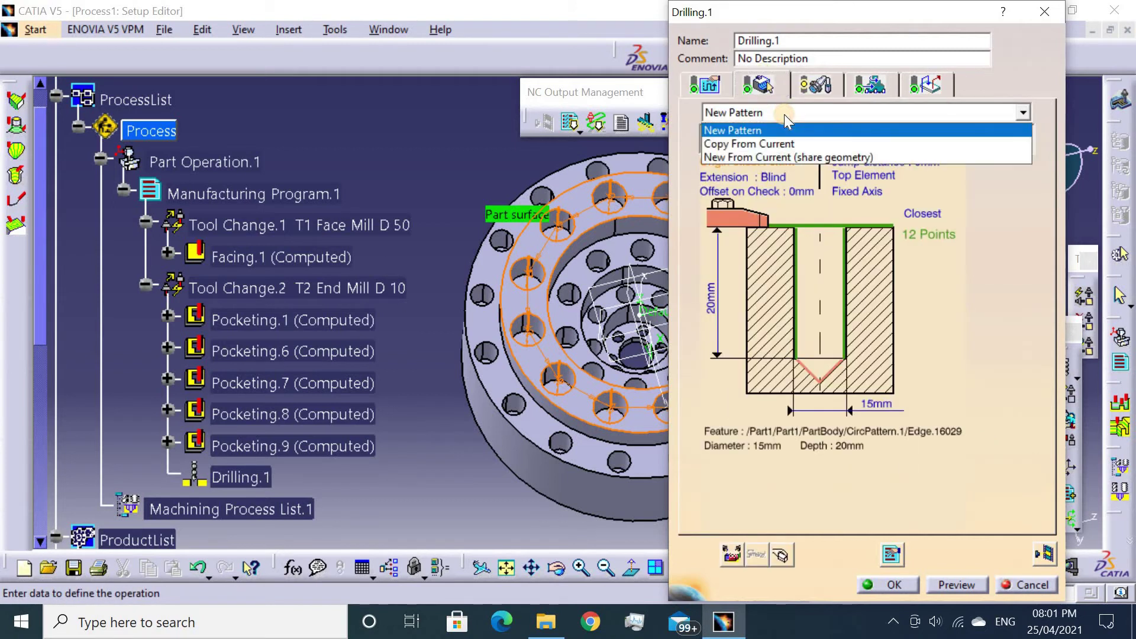
{"action": "left_click", "coordinate": [810, 94]}
Switch Drilling.1's tool to drill T3 Drill D15 with a 15 mm nominal diameter.
{"action": "left_click", "coordinate": [826, 98]}
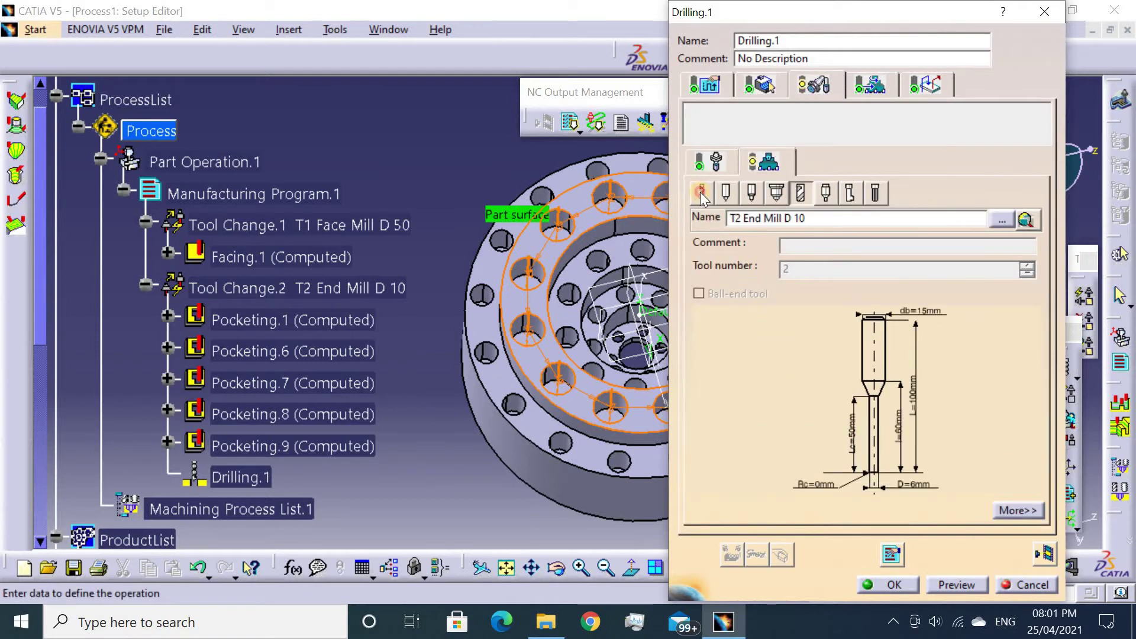
{"action": "left_click", "coordinate": [701, 193]}
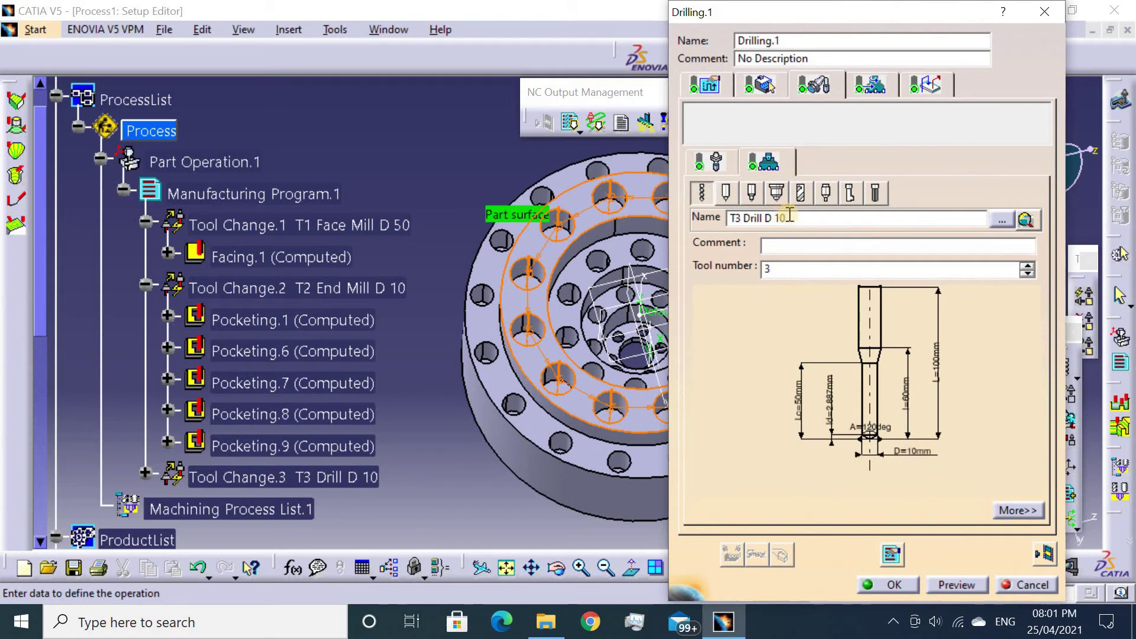
{"action": "type", "text": "15"}
{"action": "double_click", "coordinate": [912, 451]}
{"action": "type", "text": "1"}
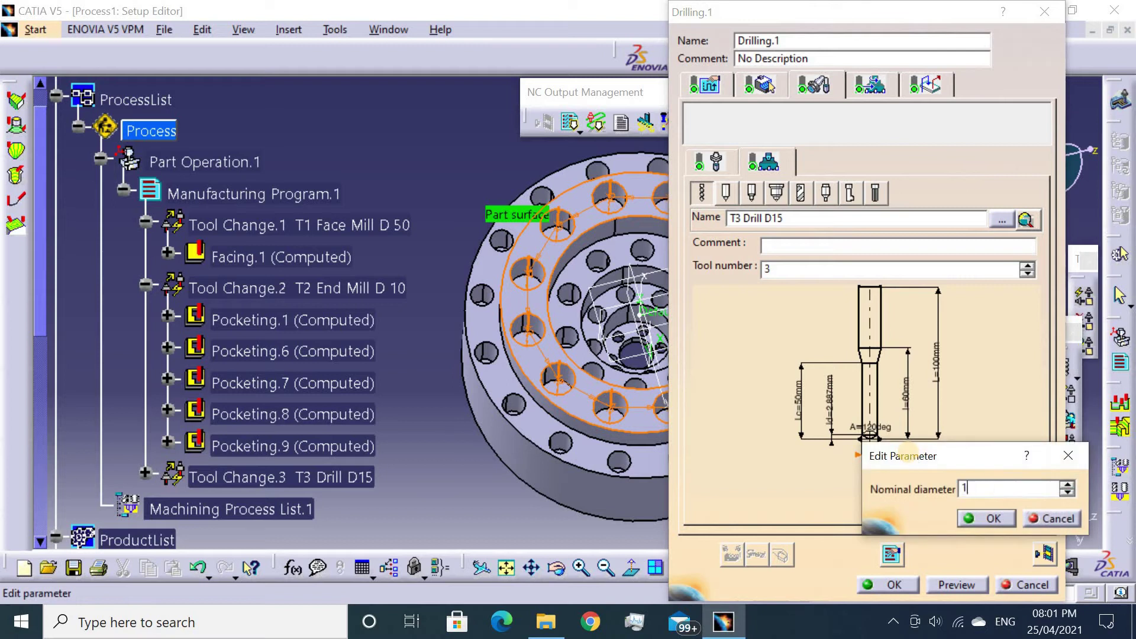
{"action": "type", "text": "5mm"}
{"action": "key", "text": "Return"}
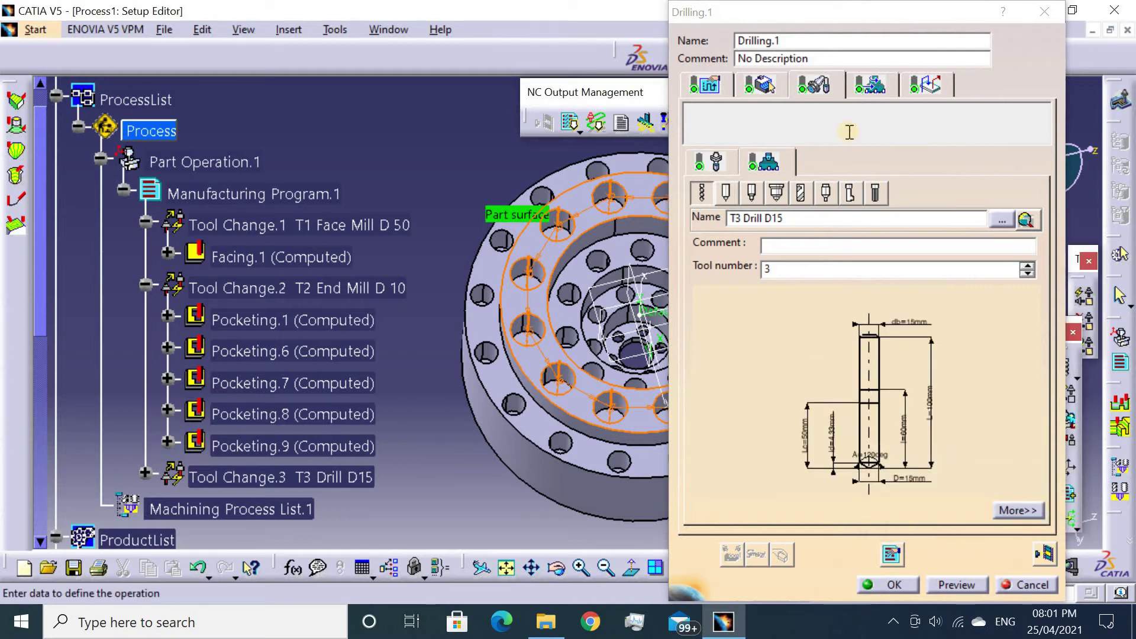
{"action": "left_click", "coordinate": [872, 83]}
{"action": "left_click", "coordinate": [927, 84]}
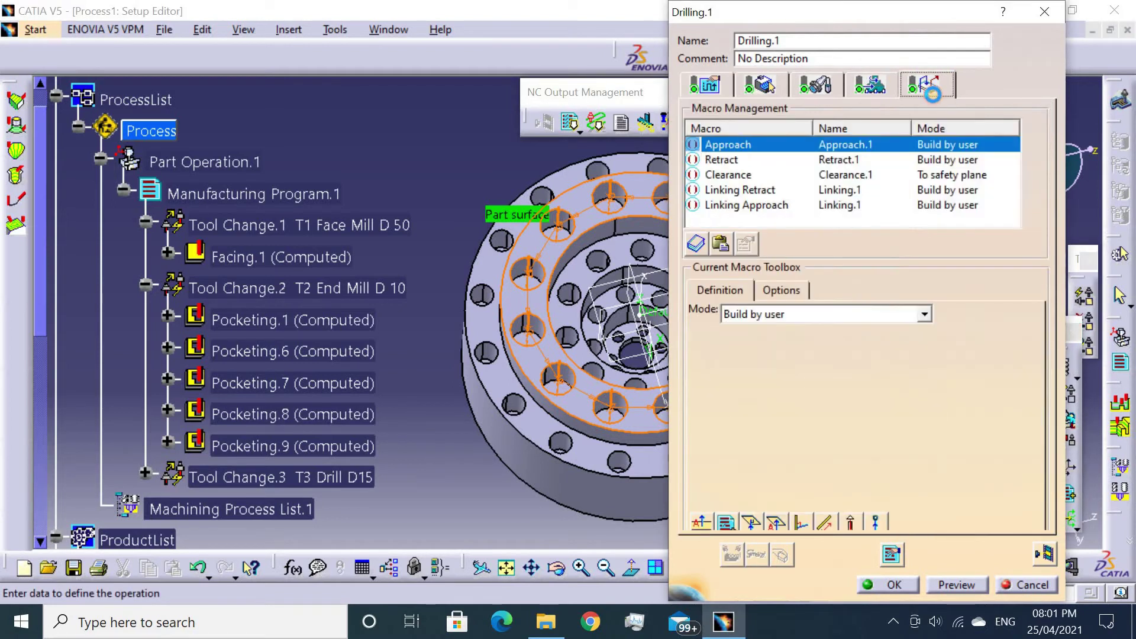
Activate the Approach macro as a user-built 50 mm axial motion.
{"action": "right_click", "coordinate": [781, 147]}
{"action": "left_click", "coordinate": [824, 157]}
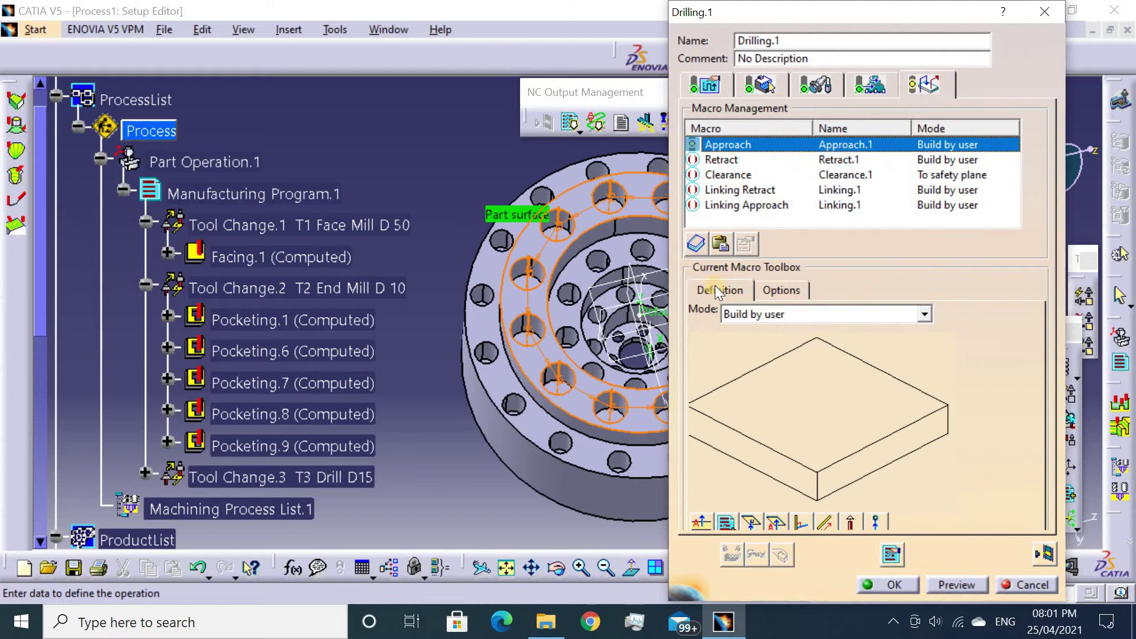
{"action": "left_click", "coordinate": [736, 313]}
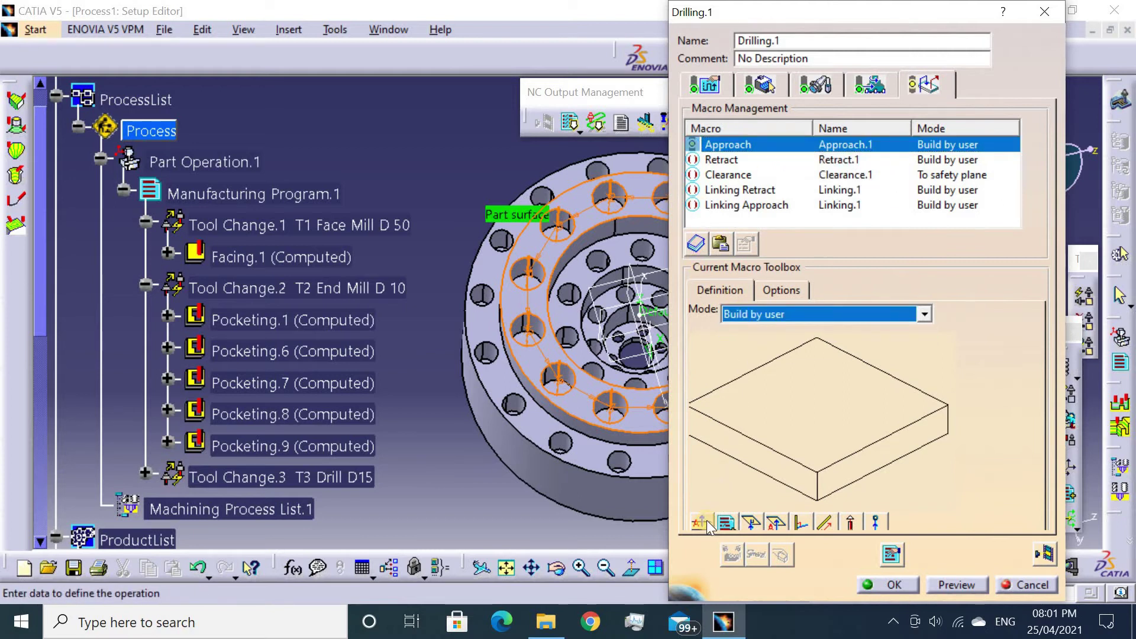
{"action": "left_click", "coordinate": [707, 524]}
{"action": "double_click", "coordinate": [792, 393]}
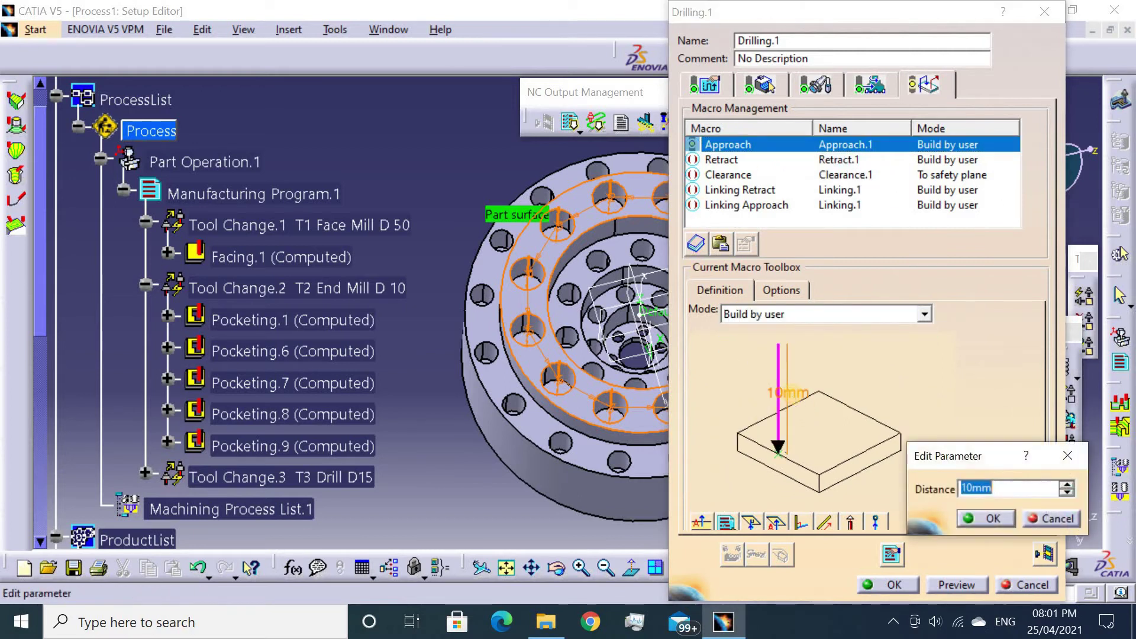
{"action": "key", "text": "Return"}
Make Retract a 50 mm axial motion and activate the Clearance and Retract macros.
{"action": "left_click", "coordinate": [744, 159]}
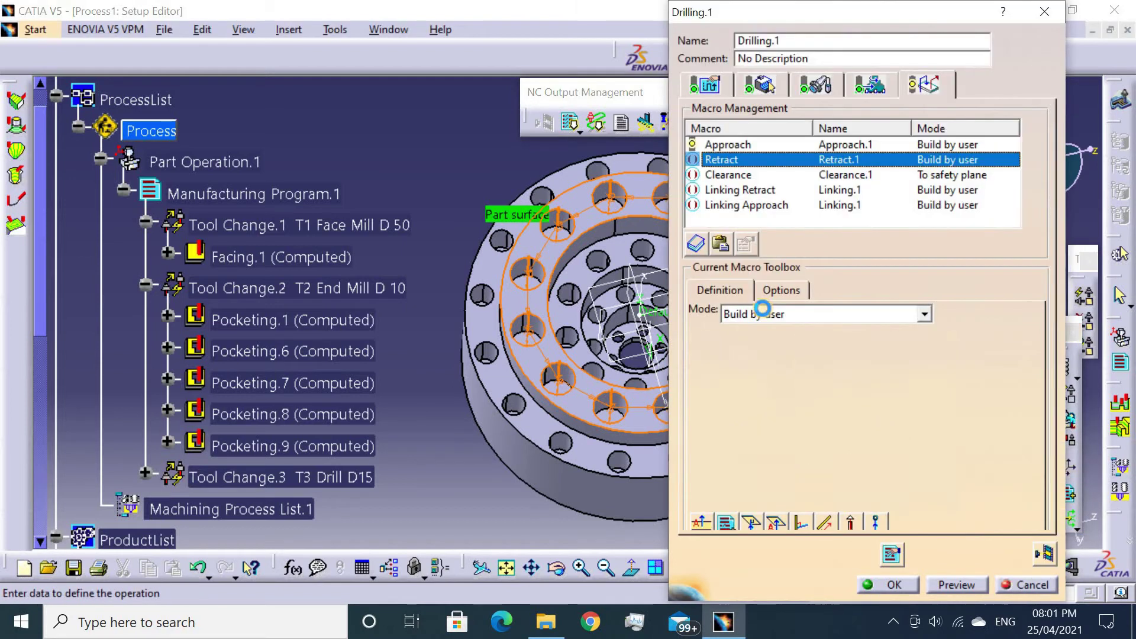
{"action": "left_click", "coordinate": [699, 519]}
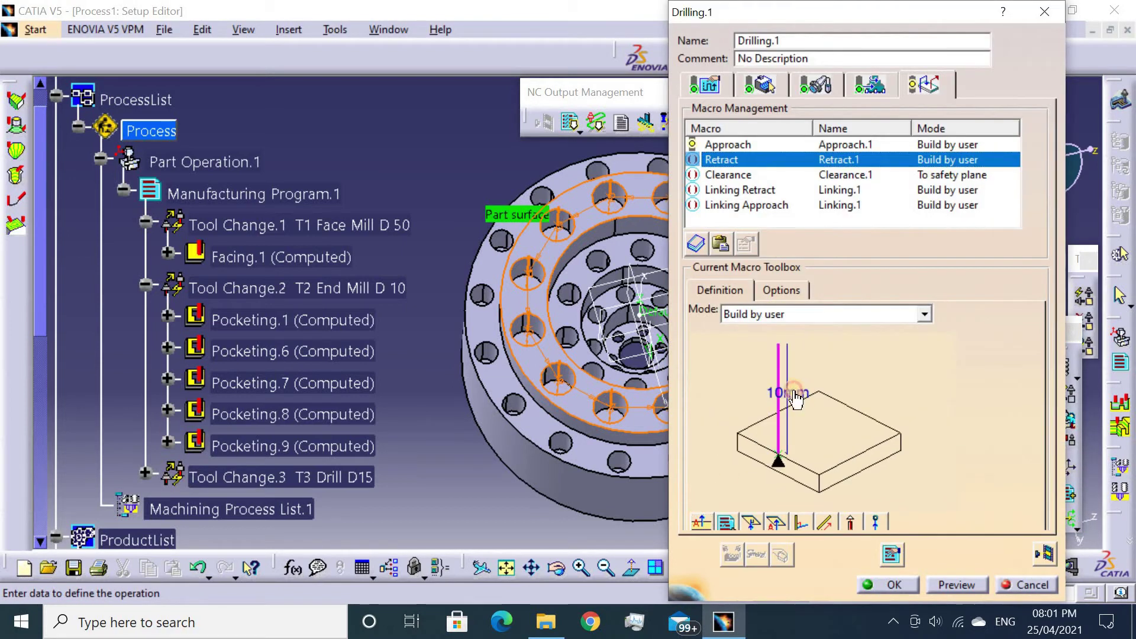
{"action": "double_click", "coordinate": [796, 397]}
{"action": "type", "text": "50"}
{"action": "key", "text": "Return"}
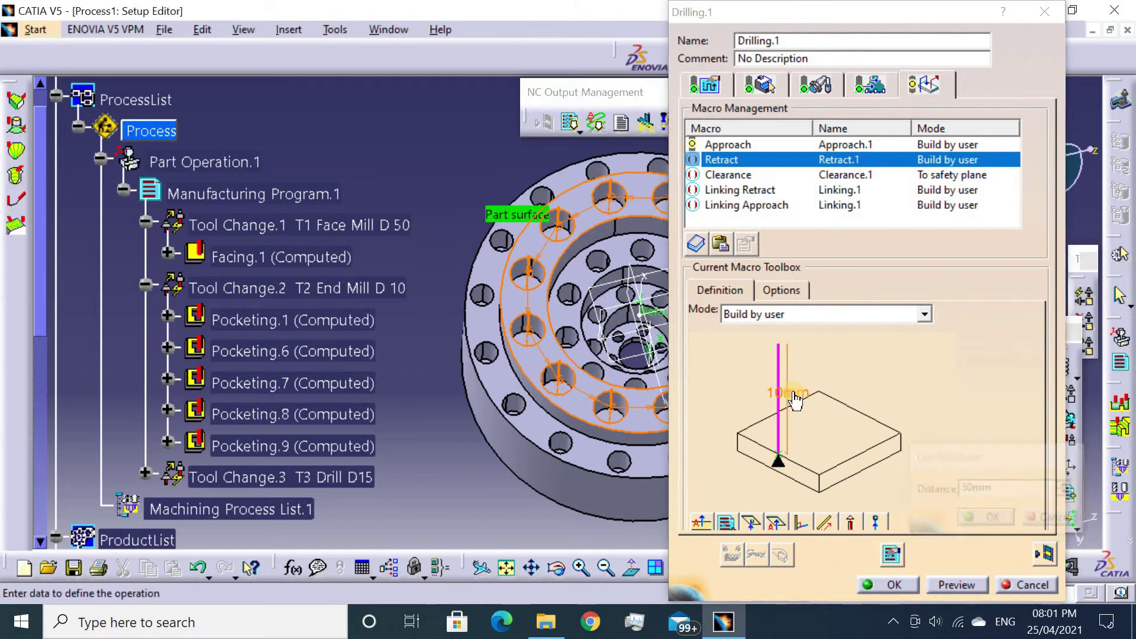
{"action": "left_click", "coordinate": [734, 175]}
{"action": "right_click", "coordinate": [734, 176]}
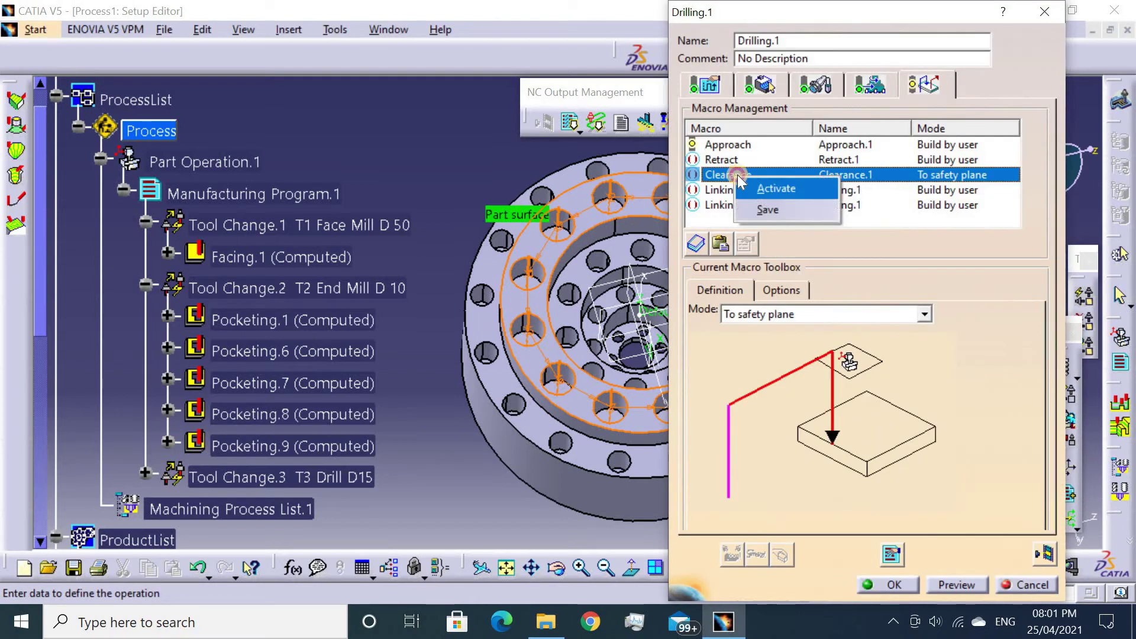
{"action": "left_click", "coordinate": [772, 185]}
{"action": "right_click", "coordinate": [737, 167]}
{"action": "left_click", "coordinate": [741, 173]}
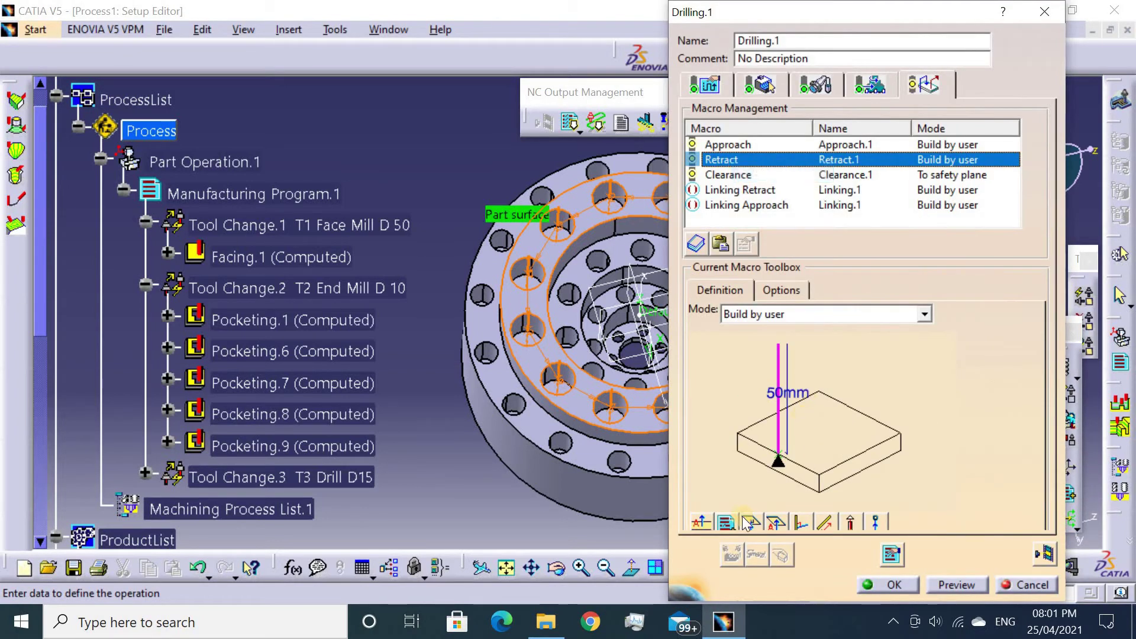
Run Drilling.1's video simulation, accept it, and start a second drilling operation.
{"action": "left_click", "coordinate": [1056, 559]}
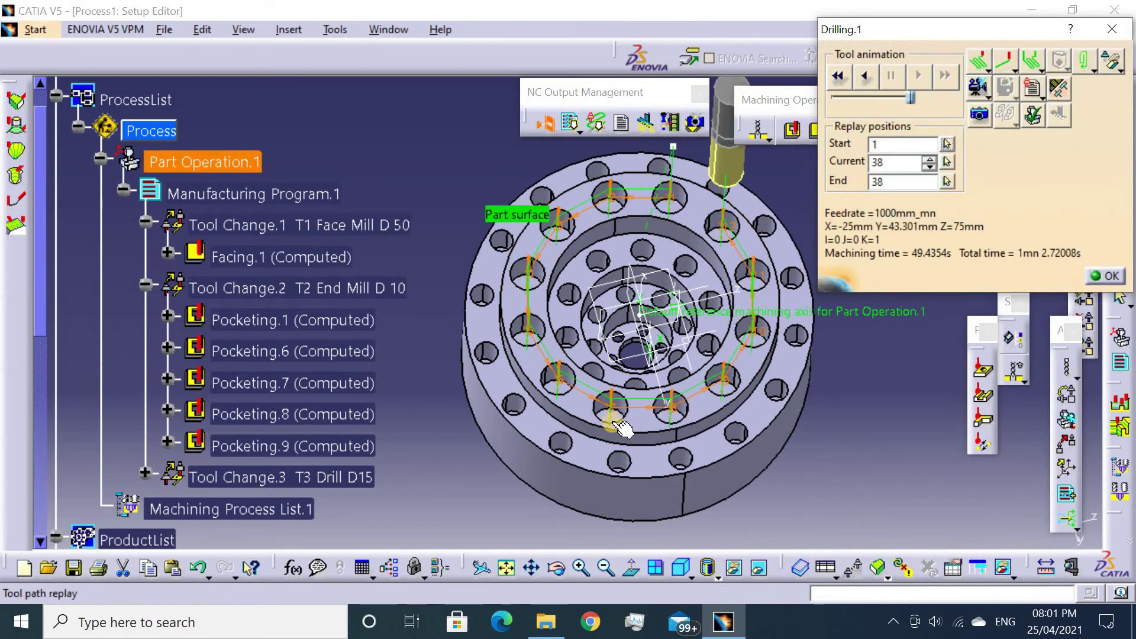
{"action": "middle_click_drag", "start_coordinate": [589, 507], "coordinate": [917, 52]}
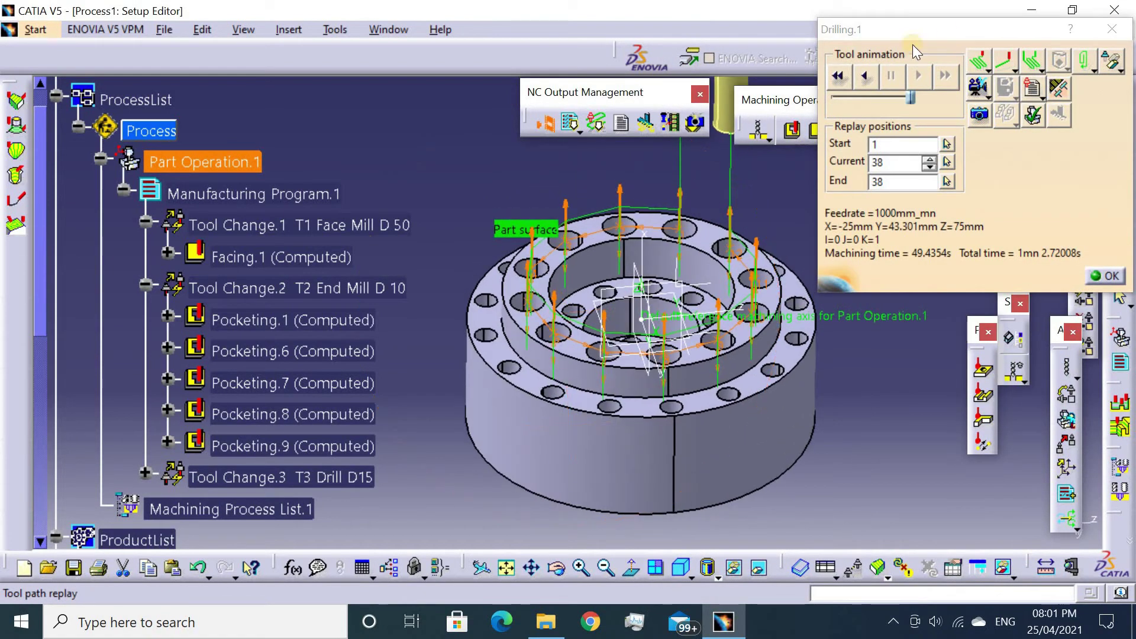
{"action": "left_click", "coordinate": [973, 85]}
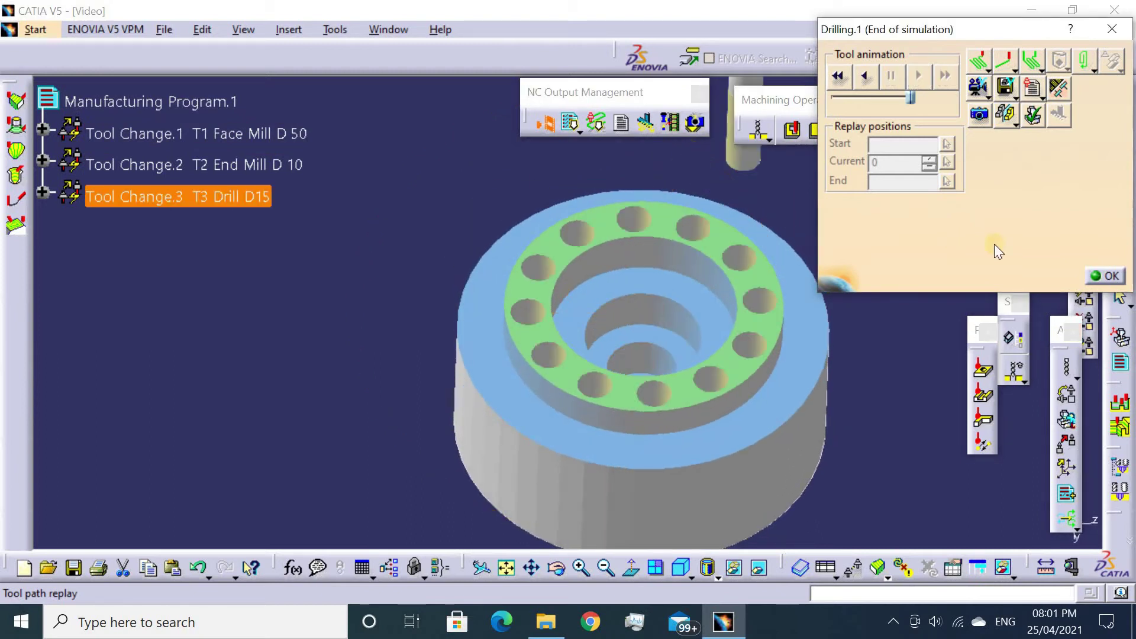
{"action": "left_click", "coordinate": [1096, 276]}
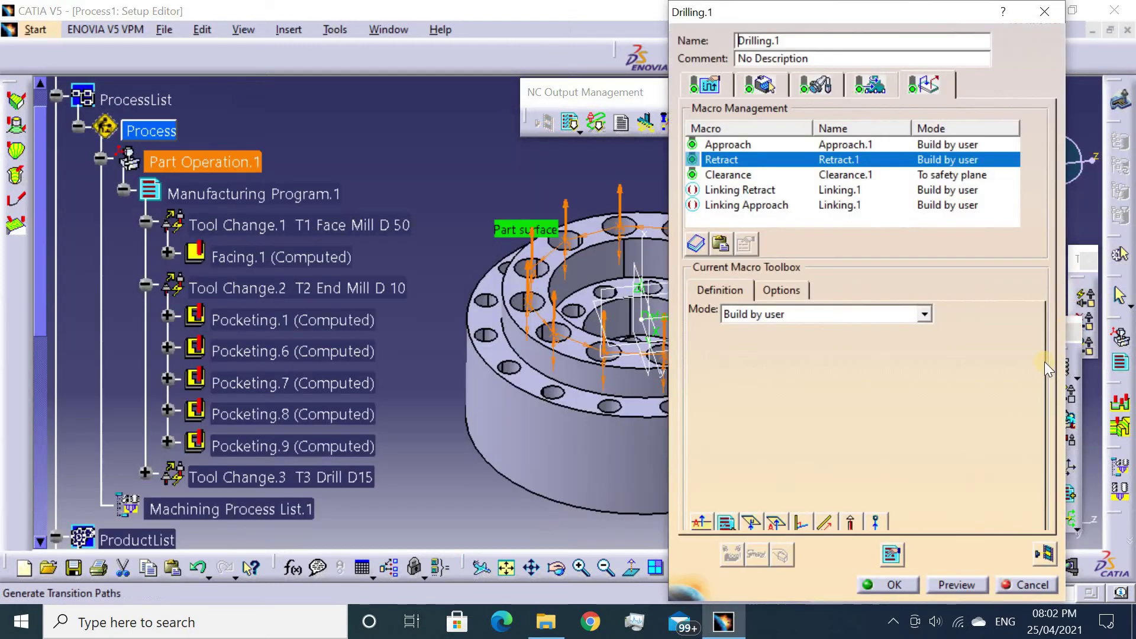
{"action": "left_click", "coordinate": [885, 584]}
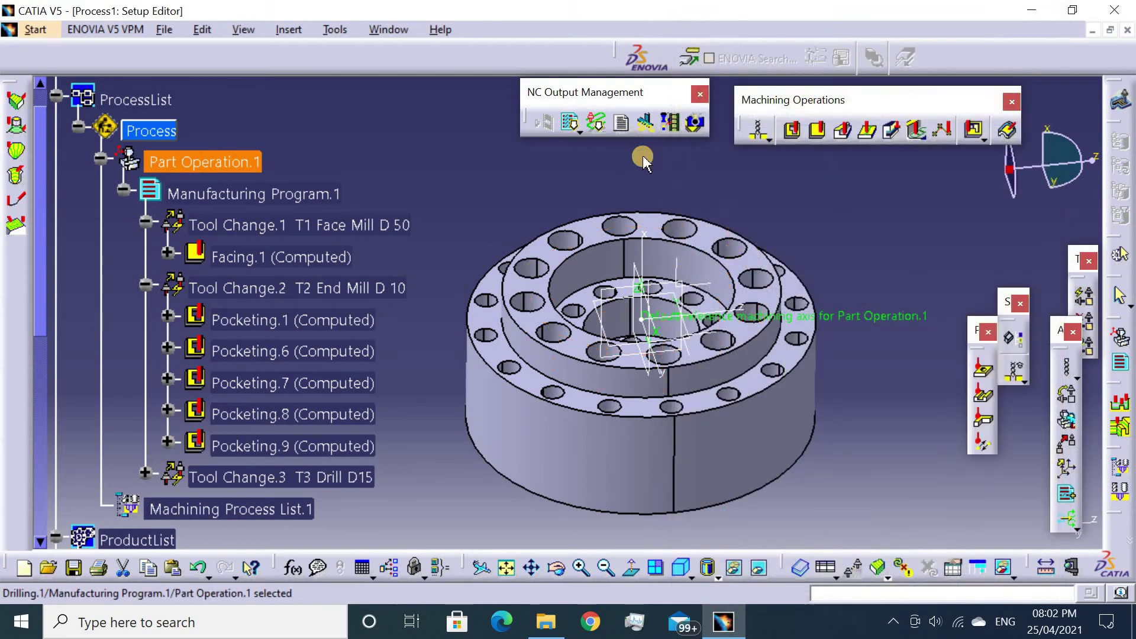
{"action": "middle_click_drag", "start_coordinate": [628, 226], "coordinate": [746, 177]}
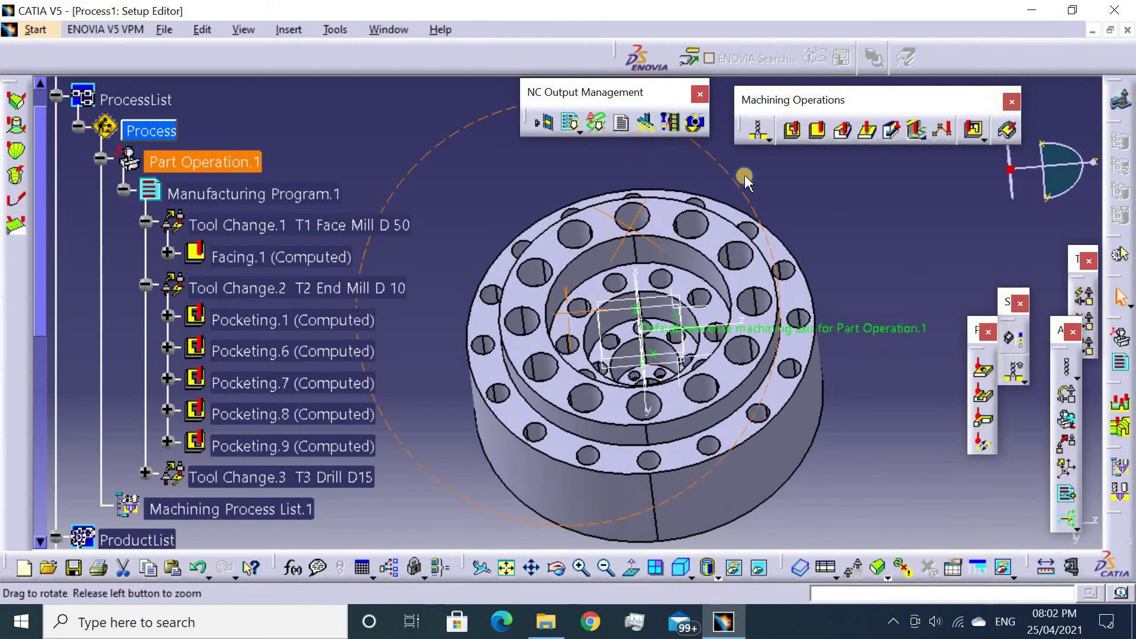
{"action": "left_click", "coordinate": [762, 132]}
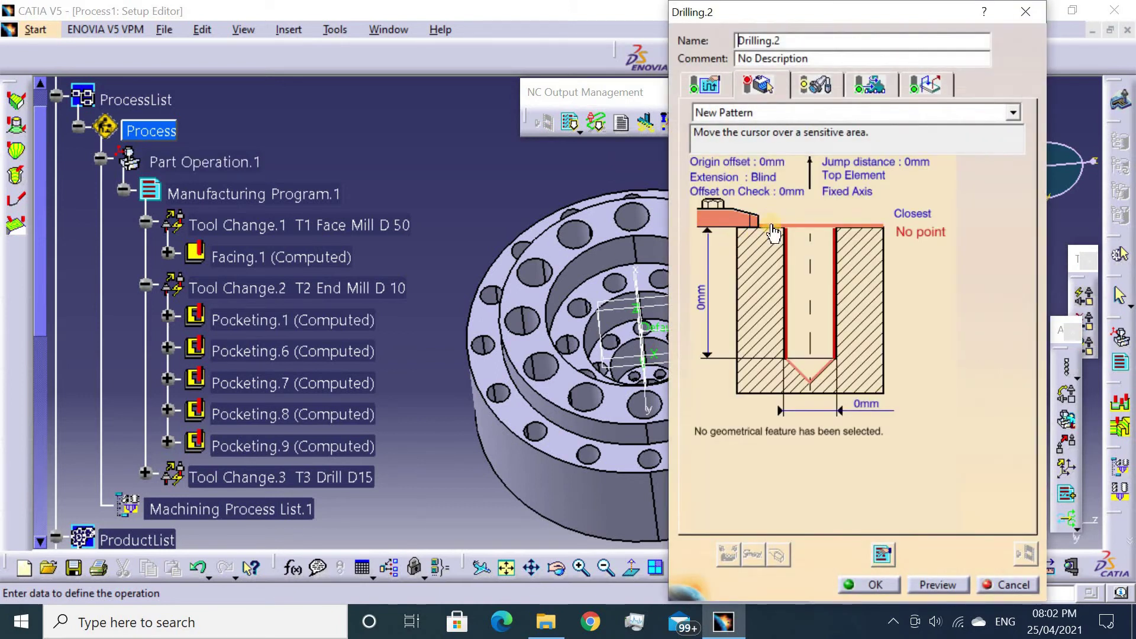
Set the flange's outer face as Drilling.2's part surface.
{"action": "left_click", "coordinate": [765, 228]}
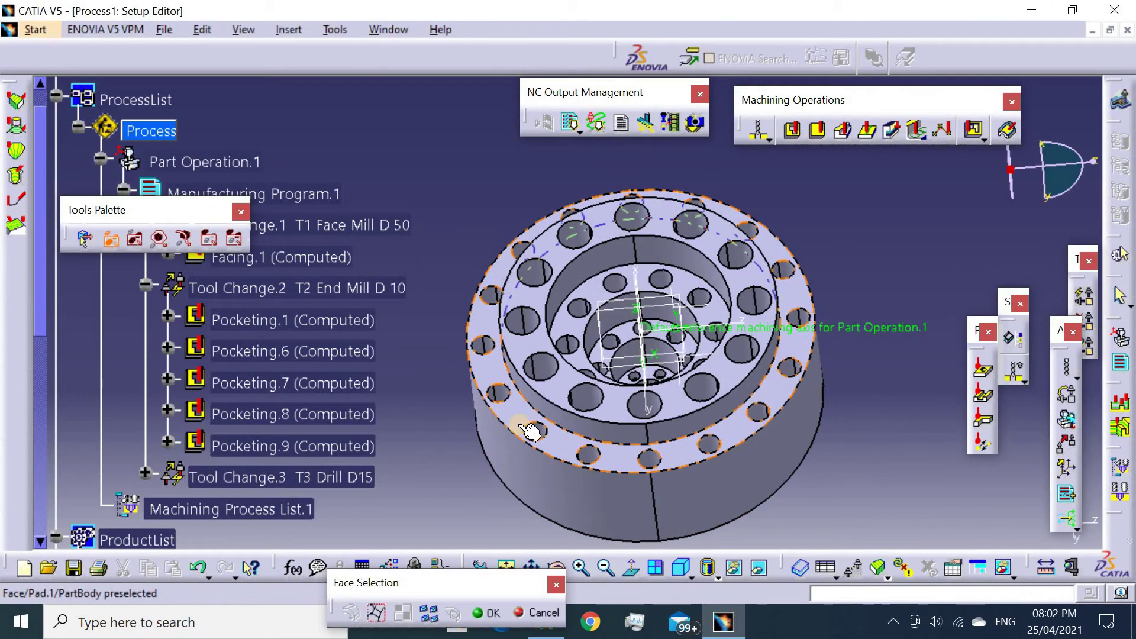
{"action": "left_click", "coordinate": [568, 419]}
{"action": "double_click", "coordinate": [844, 274]}
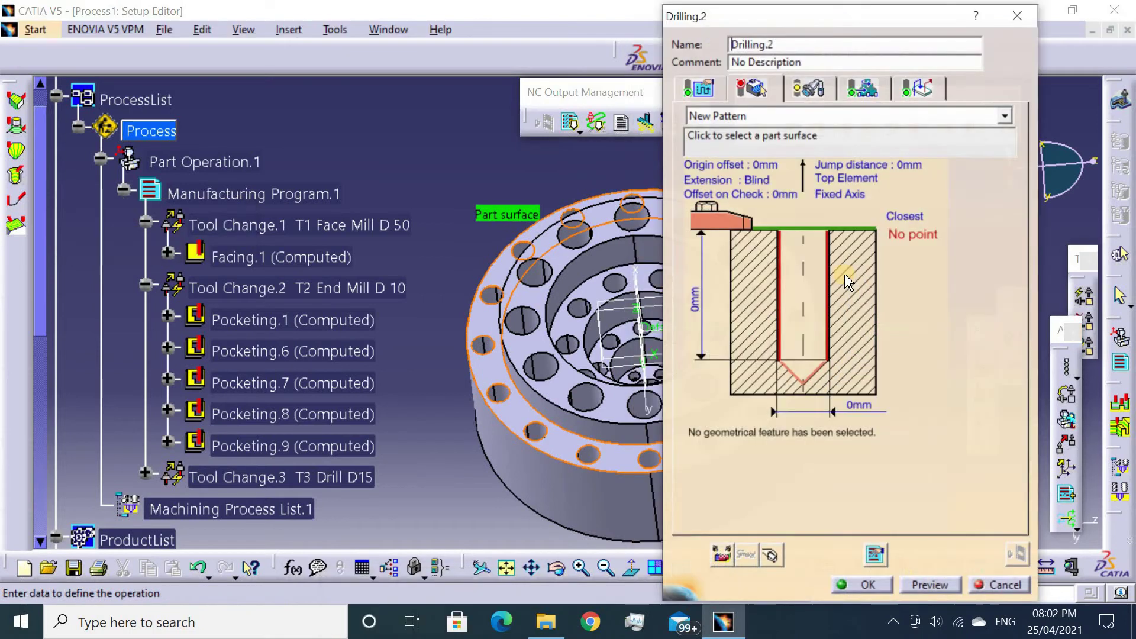
{"action": "left_click", "coordinate": [787, 296]}
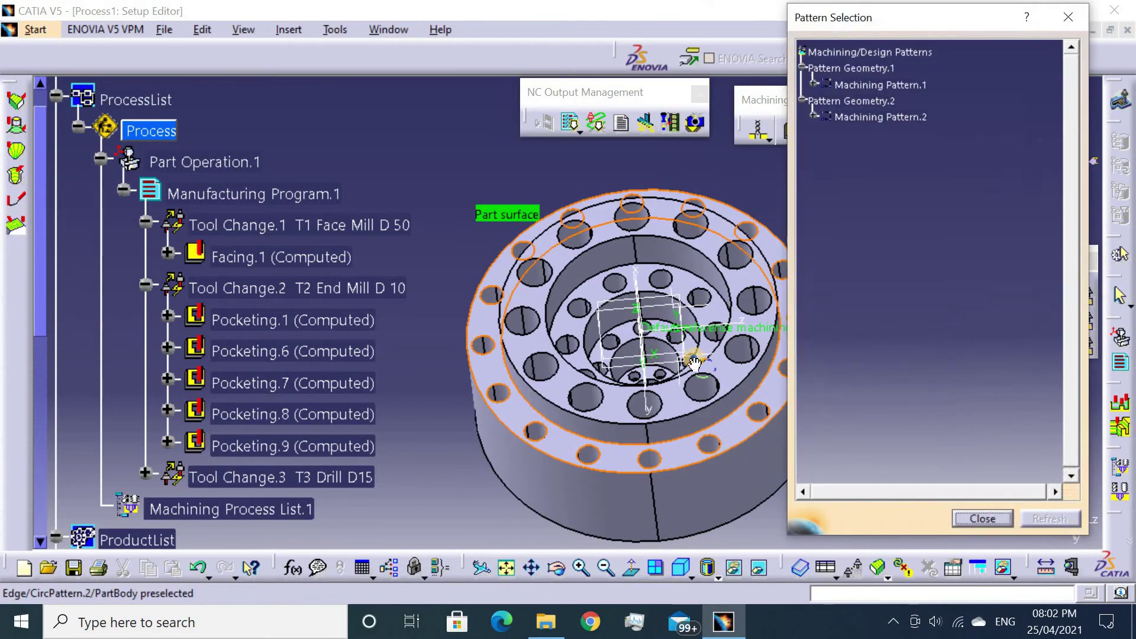
{"action": "mouse_move", "coordinate": [696, 360]}
{"action": "middle_mouse_down"}
{"action": "mouse_move", "coordinate": [710, 361]}
{"action": "mouse_move", "coordinate": [647, 373]}
{"action": "middle_mouse_up"}
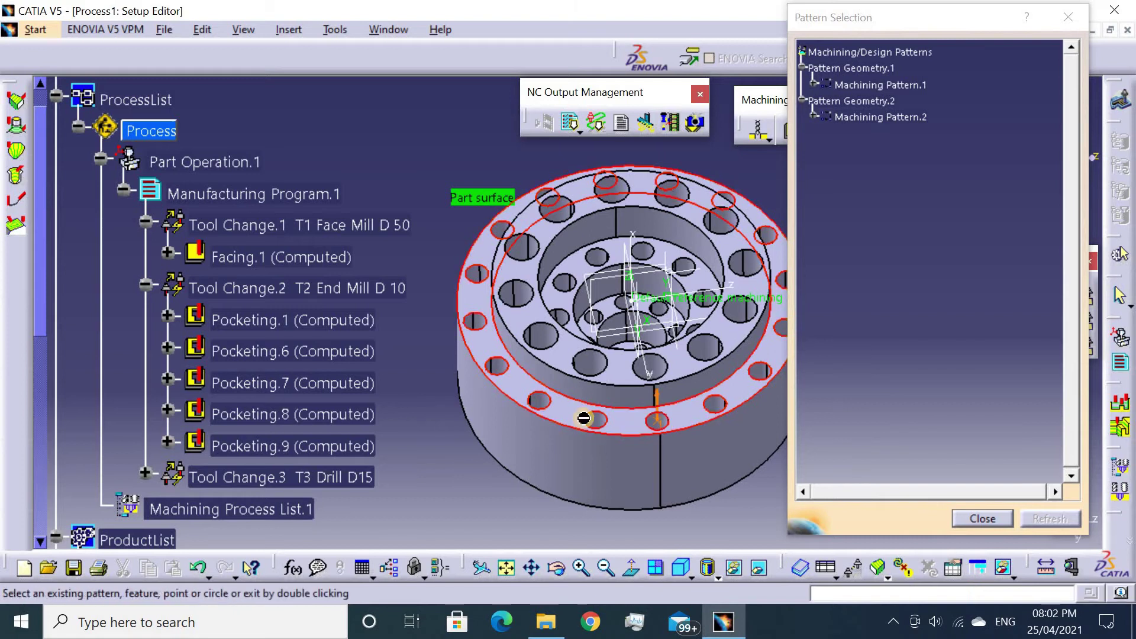
Pick the 16 outer D10 bolt holes, 20 mm deep, as Drilling.2's geometry.
{"action": "left_click", "coordinate": [539, 398]}
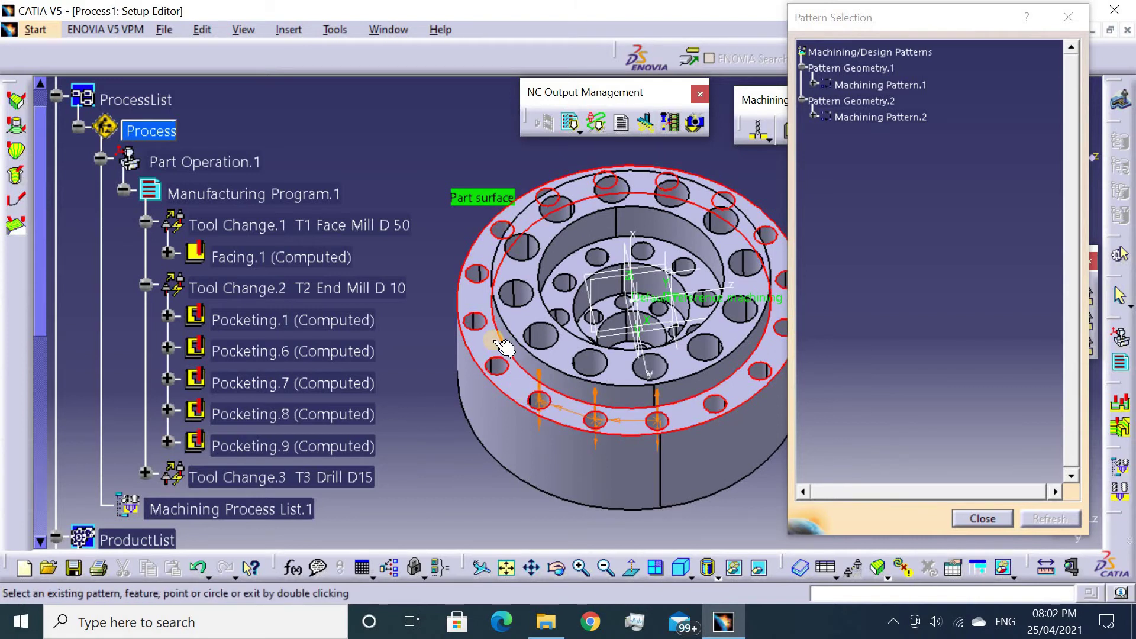
{"action": "left_click", "coordinate": [476, 320]}
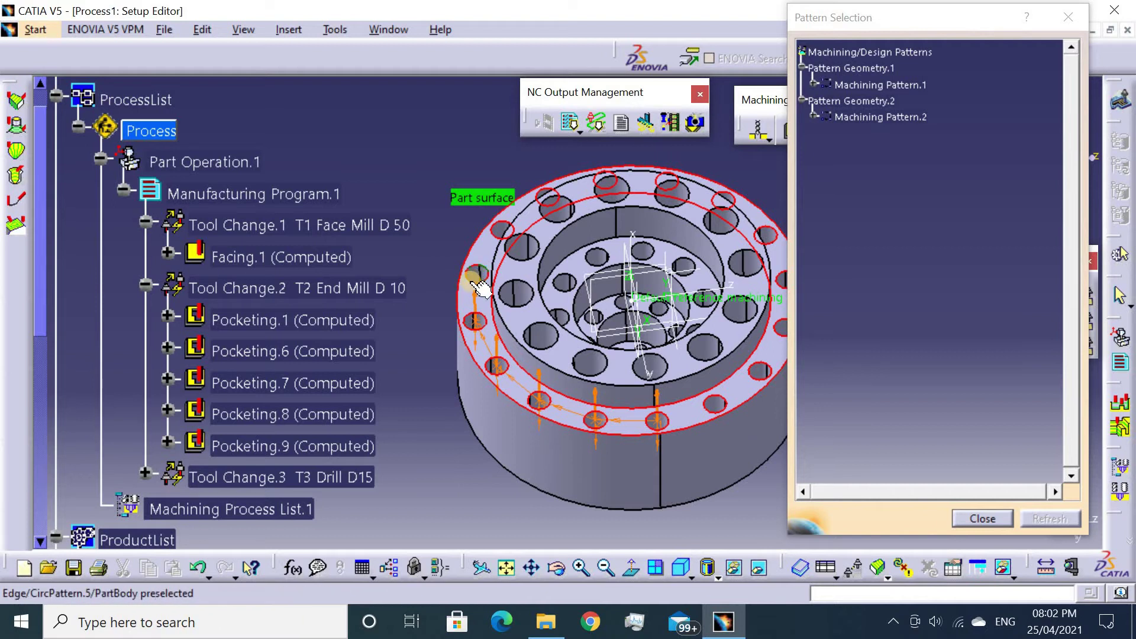
{"action": "middle_click_drag", "start_coordinate": [485, 254], "coordinate": [537, 259]}
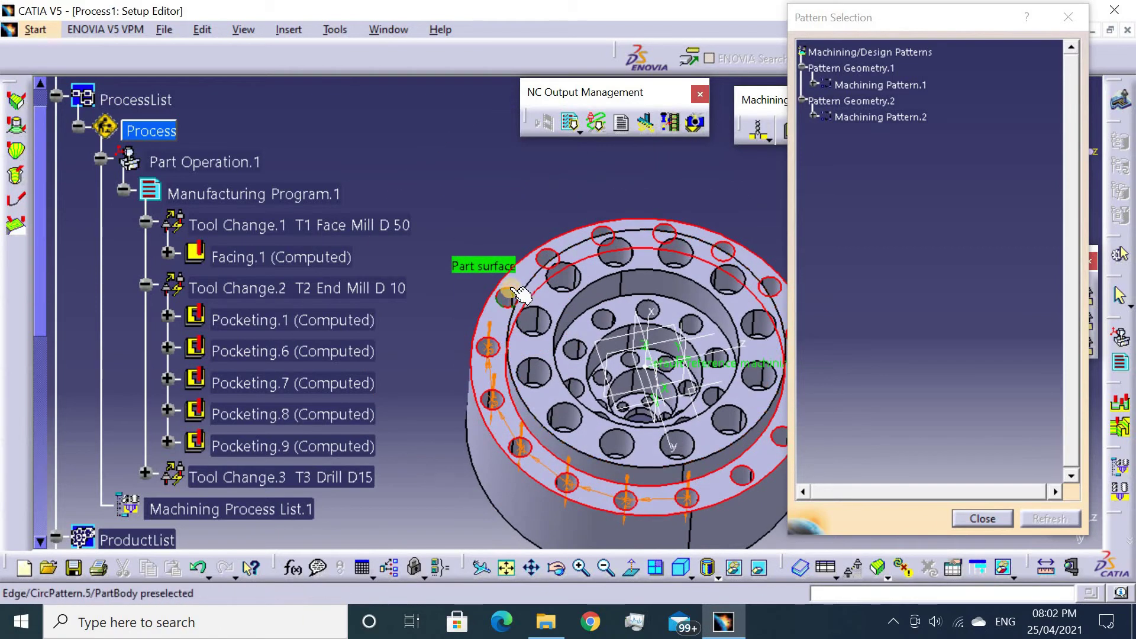
{"action": "left_click", "coordinate": [537, 259]}
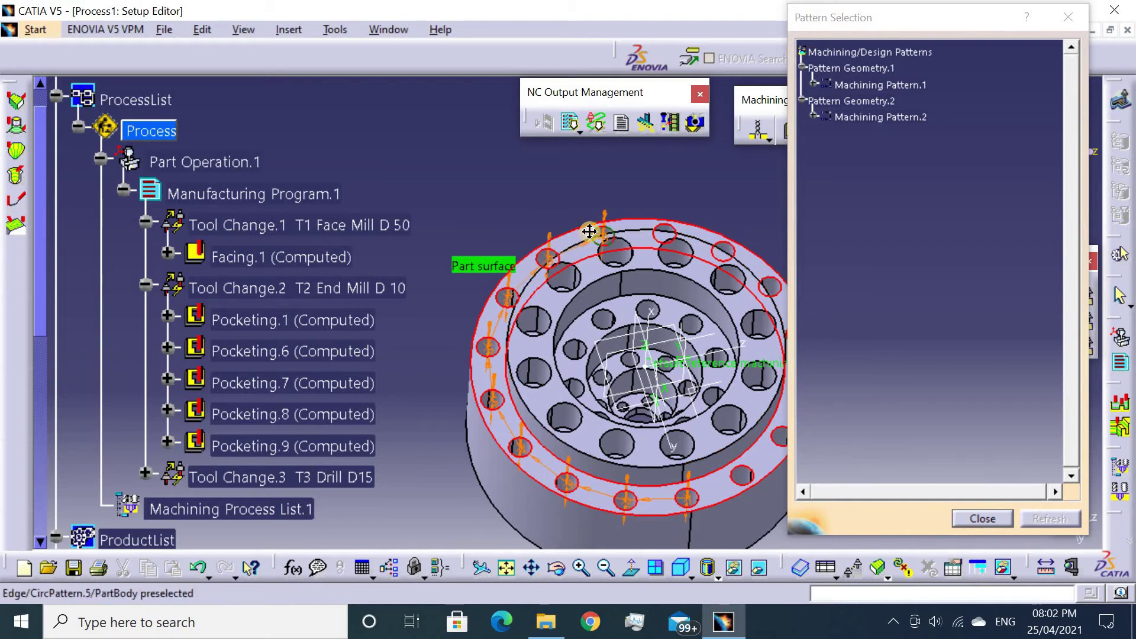
{"action": "mouse_move", "coordinate": [592, 233]}
{"action": "middle_mouse_down"}
{"action": "mouse_move", "coordinate": [684, 198]}
{"action": "mouse_move", "coordinate": [524, 222]}
{"action": "middle_mouse_up"}
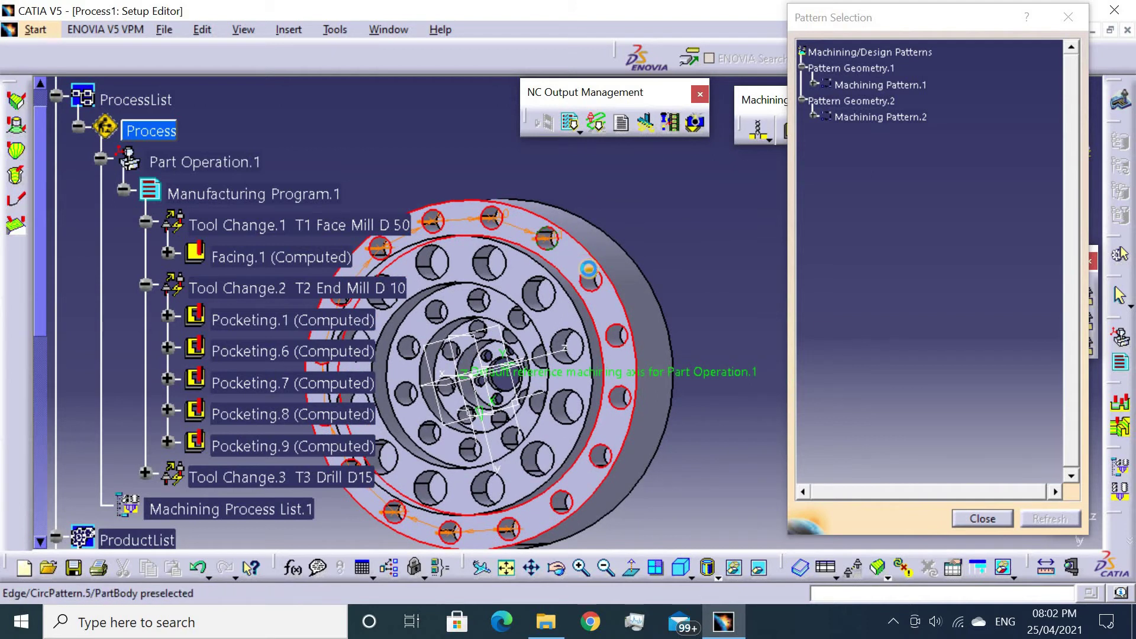
{"action": "left_click", "coordinate": [589, 269]}
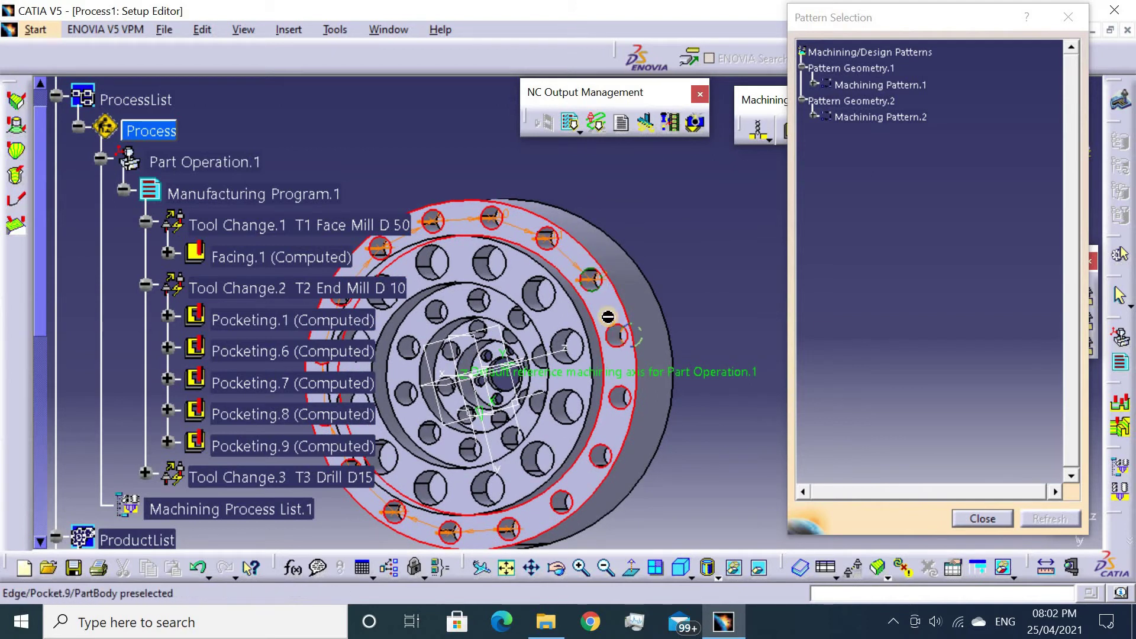
{"action": "left_click", "coordinate": [617, 336]}
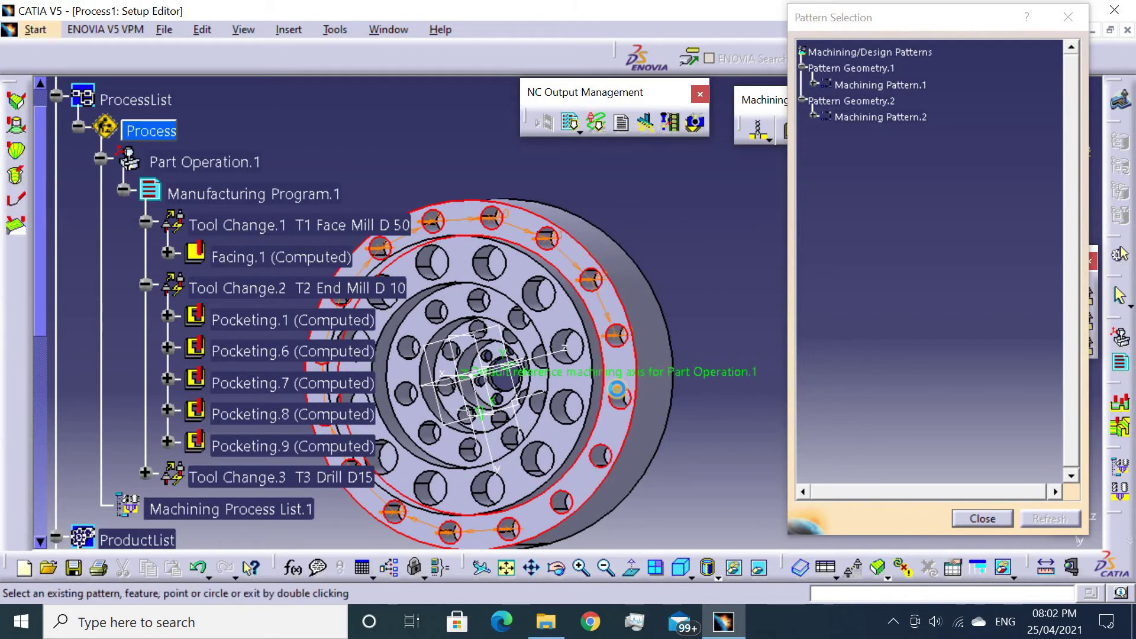
{"action": "left_click", "coordinate": [620, 397]}
{"action": "left_click", "coordinate": [586, 457]}
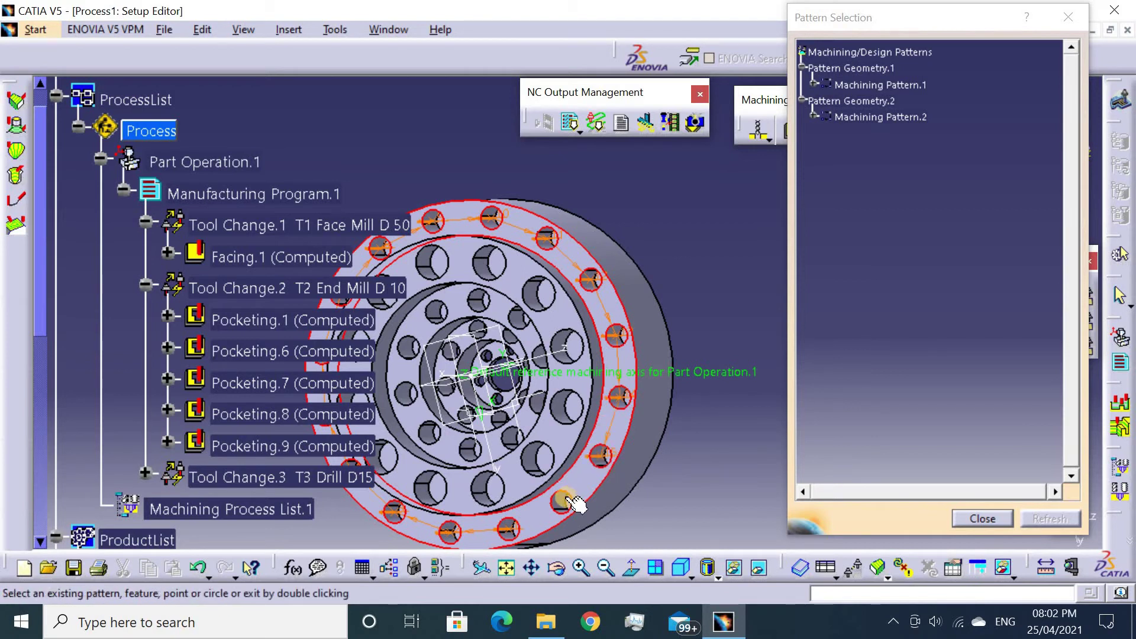
{"action": "left_click", "coordinate": [563, 501]}
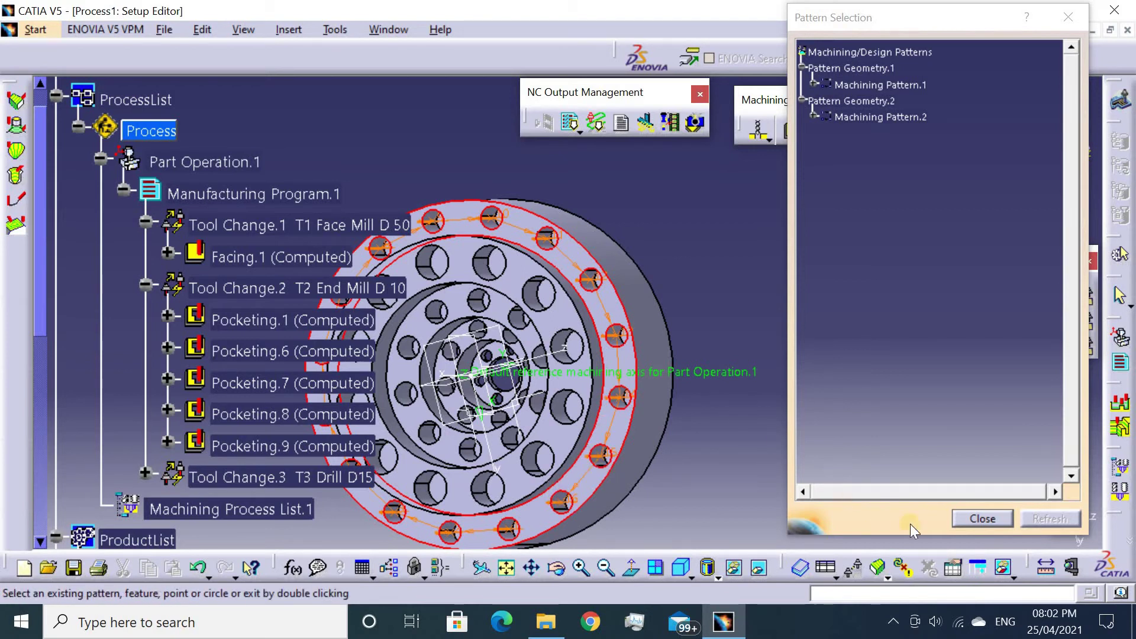
{"action": "left_click", "coordinate": [963, 521]}
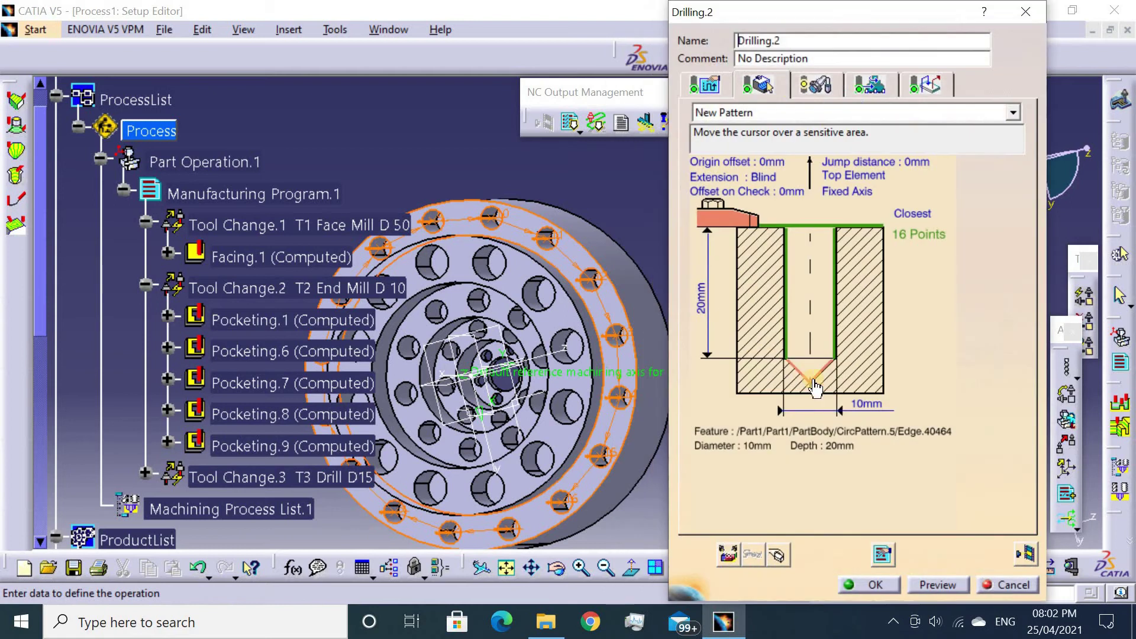
Give Drilling.2 a new T3 Drill D10 as tool number 4, editing its nominal diameter.
{"action": "left_click", "coordinate": [713, 90]}
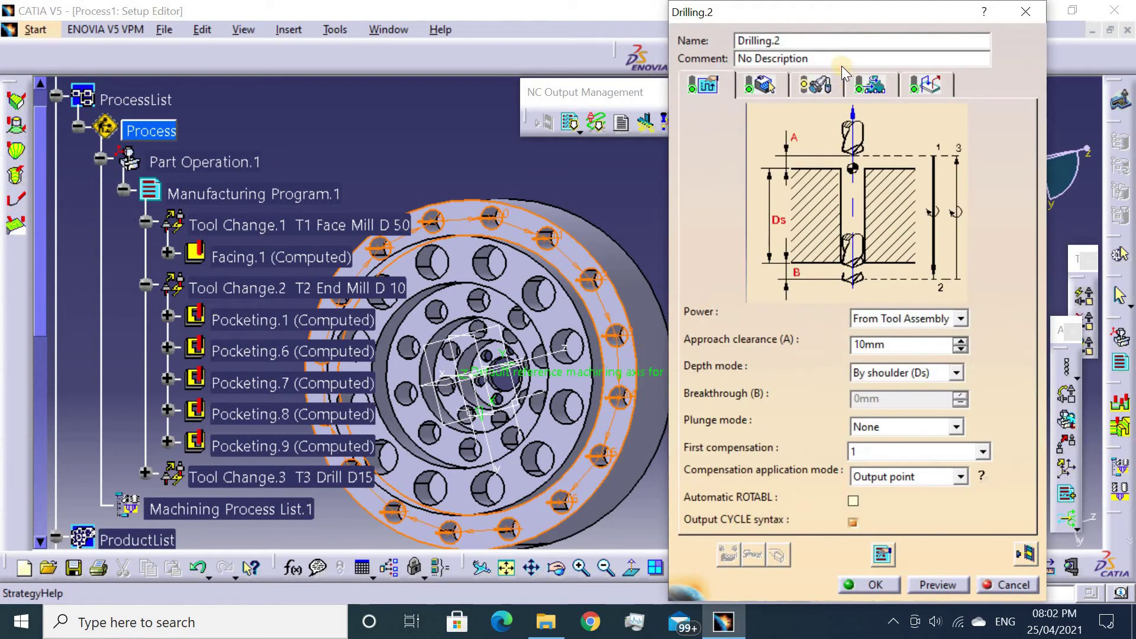
{"action": "left_click", "coordinate": [816, 88]}
{"action": "type", "text": "T3 Drill D10"}
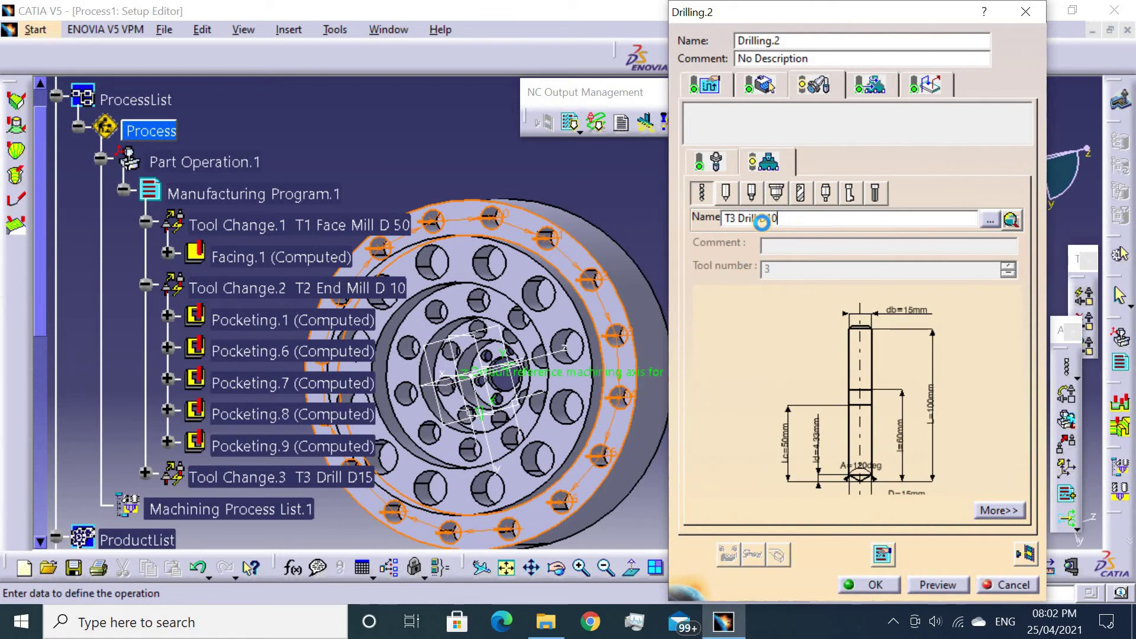
{"action": "double_click", "coordinate": [914, 459]}
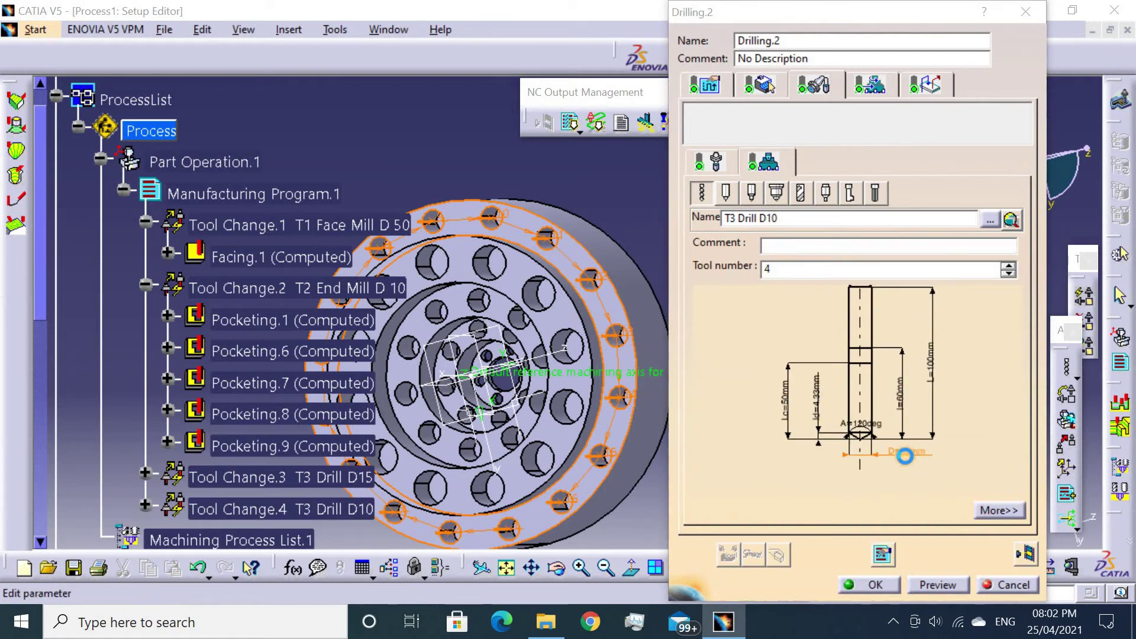
{"action": "key", "text": "Return"}
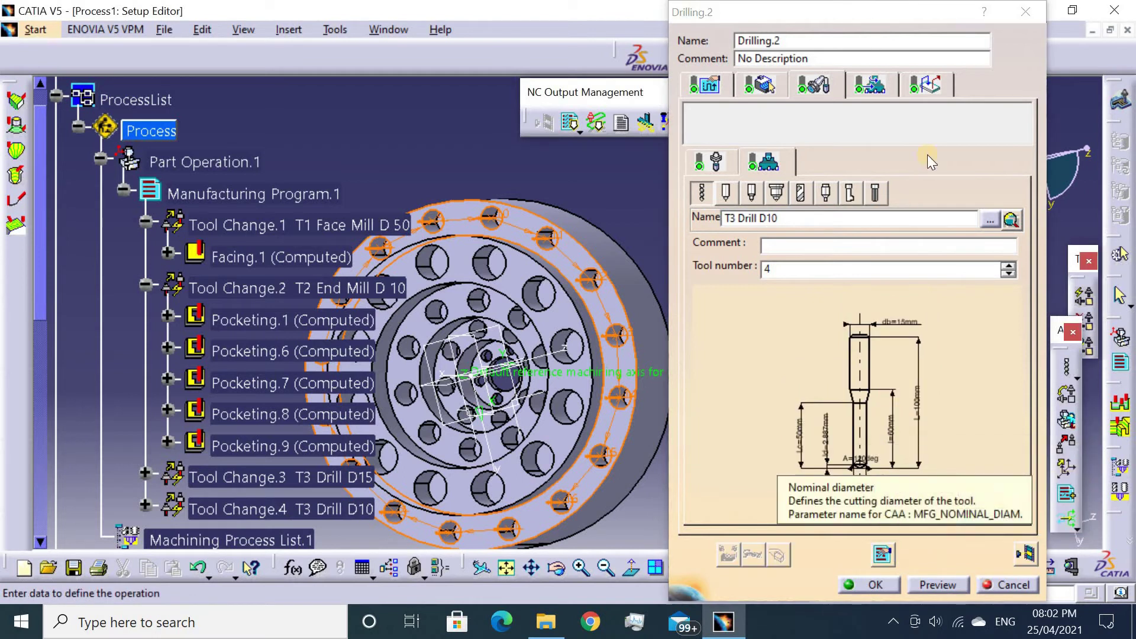
Check Drilling.2 feeds and macros, then replay its tool path (1mn 3.14s).
{"action": "left_click", "coordinate": [870, 85]}
{"action": "left_click", "coordinate": [928, 85]}
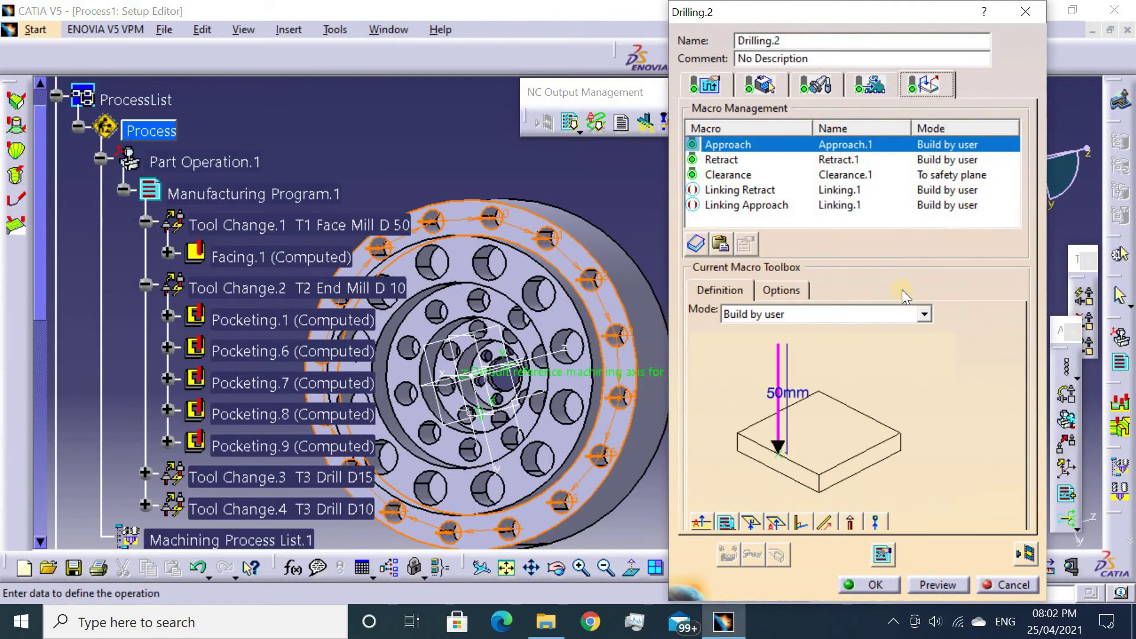
{"action": "left_click", "coordinate": [1026, 553]}
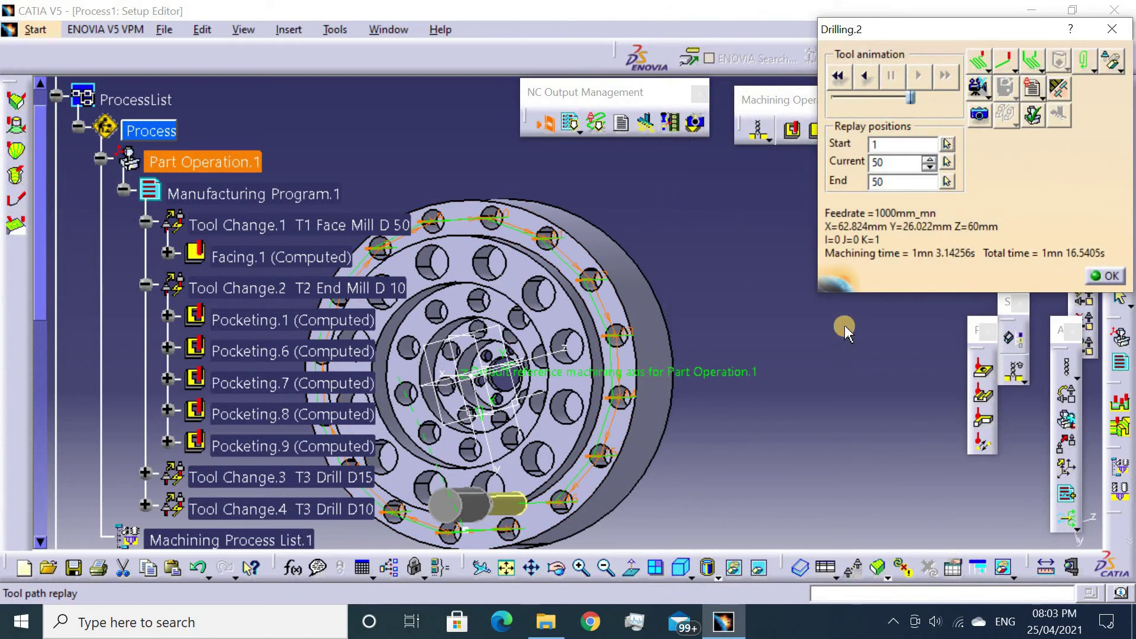
Run the material-removal simulation of the flange holes, then confirm Drilling.2 with OK.
{"action": "middle_click_drag", "start_coordinate": [507, 382], "coordinate": [925, 79]}
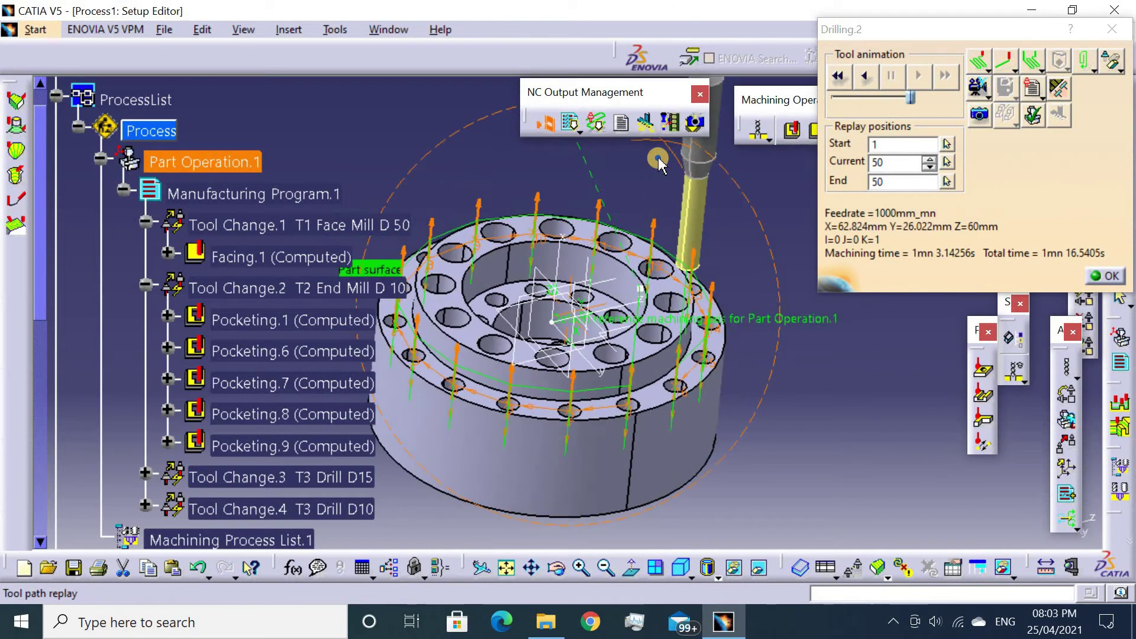
{"action": "left_click", "coordinate": [978, 89]}
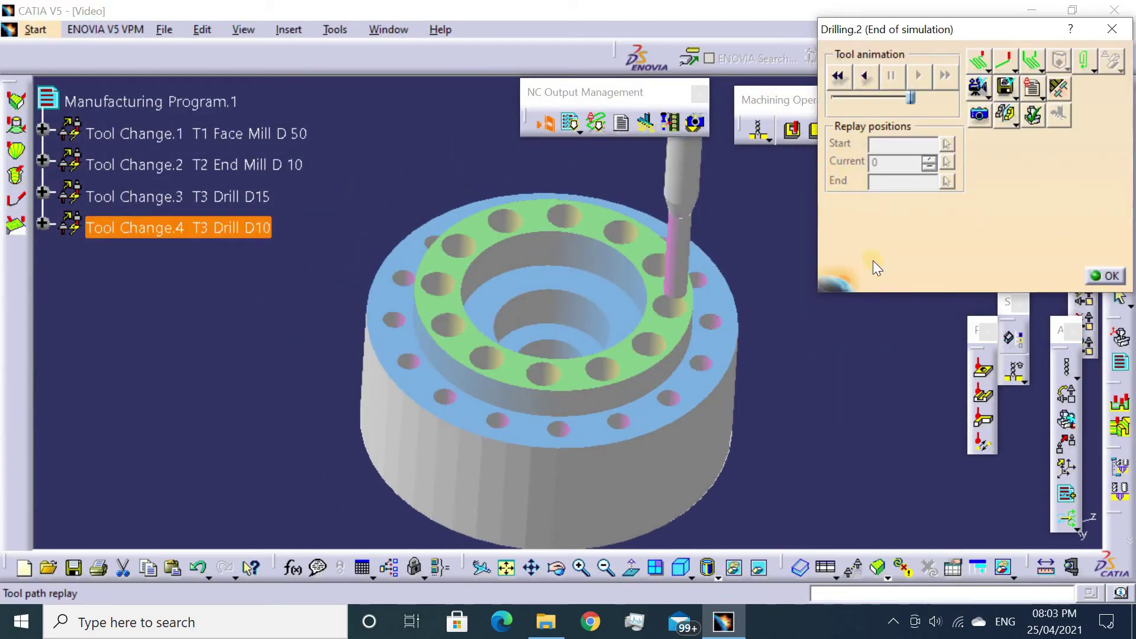
{"action": "left_click", "coordinate": [1095, 276]}
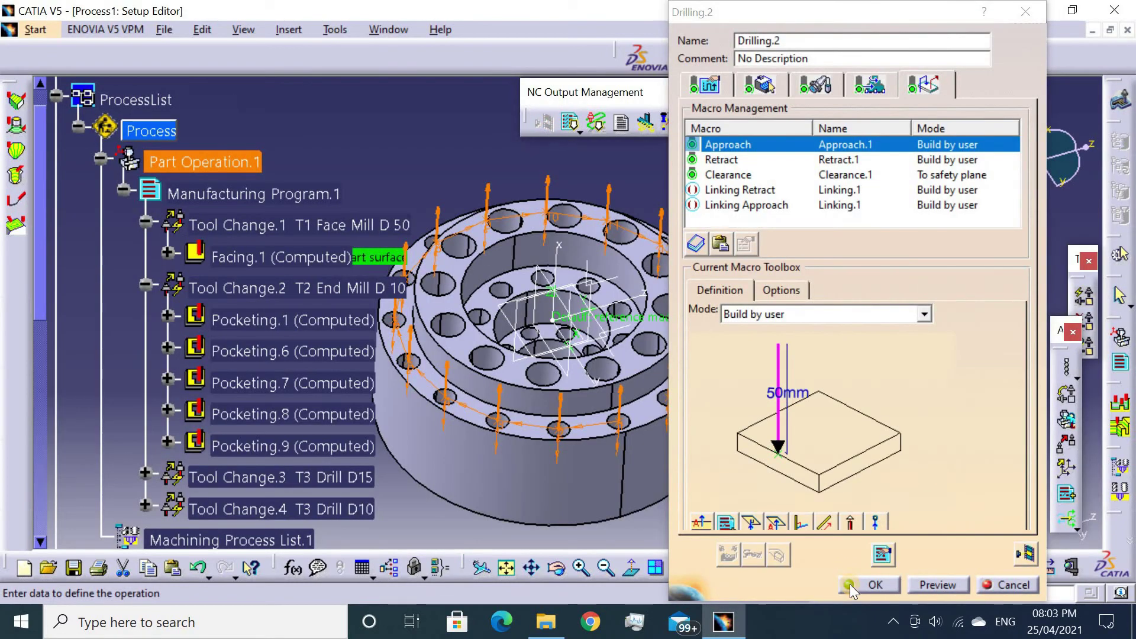
{"action": "left_click", "coordinate": [850, 589]}
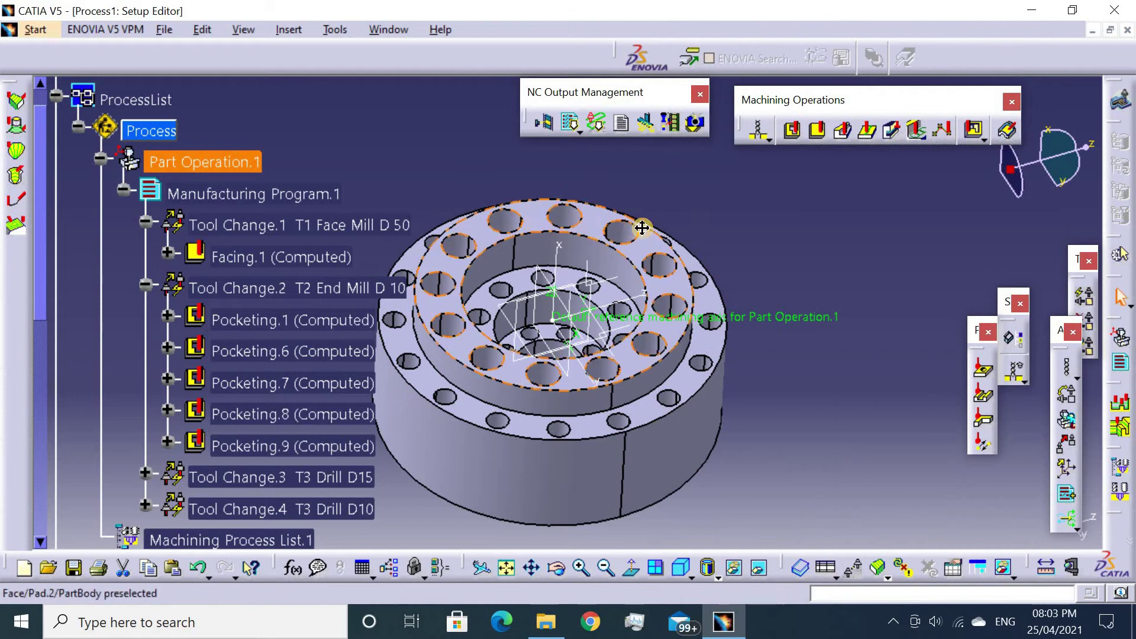
Add Drilling.3 under Tool Change.4 with the flange's top face as top element.
{"action": "middle_click_drag", "start_coordinate": [633, 262], "coordinate": [651, 265]}
{"action": "scroll", "coordinate": [401, 371], "scroll_direction": "down", "scroll_amount": 3}
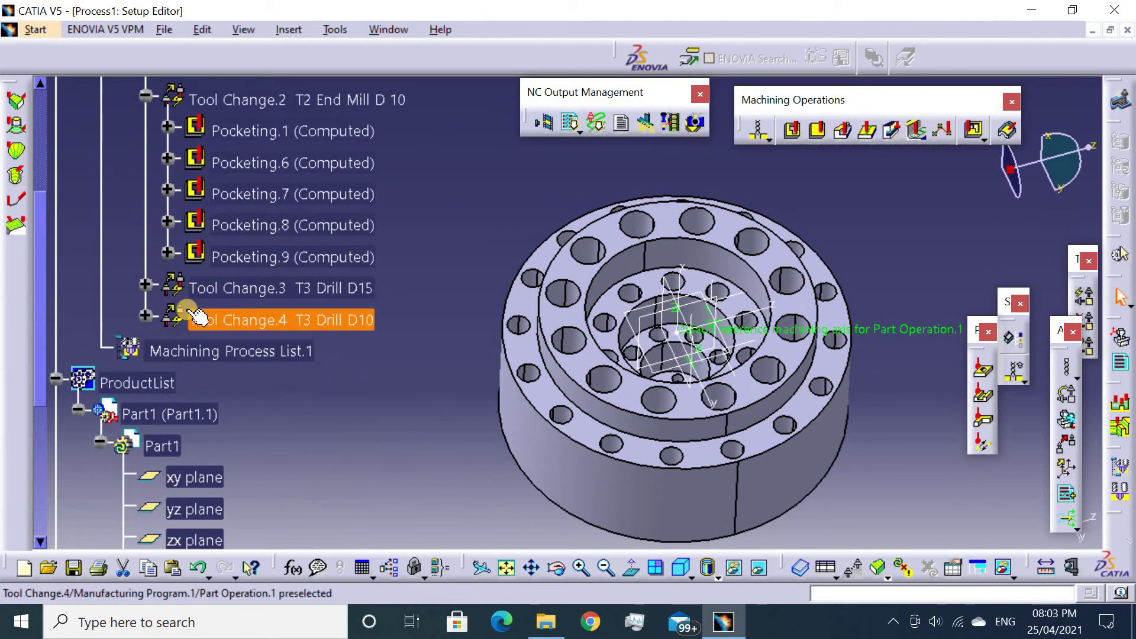
{"action": "left_click", "coordinate": [145, 316]}
{"action": "left_click", "coordinate": [753, 140]}
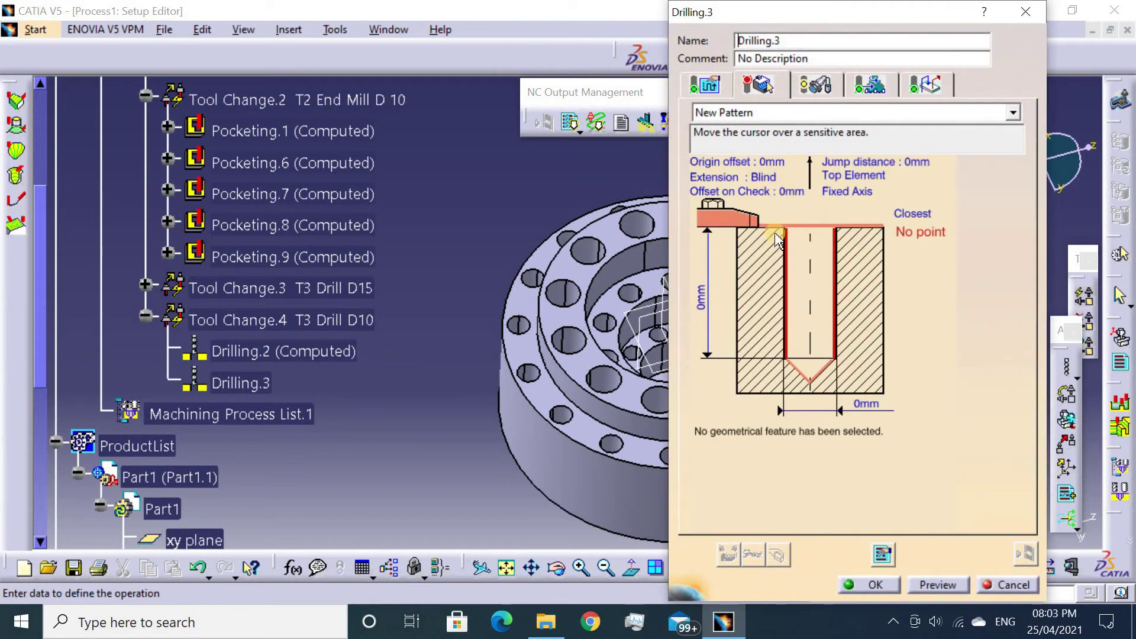
{"action": "left_click", "coordinate": [779, 236]}
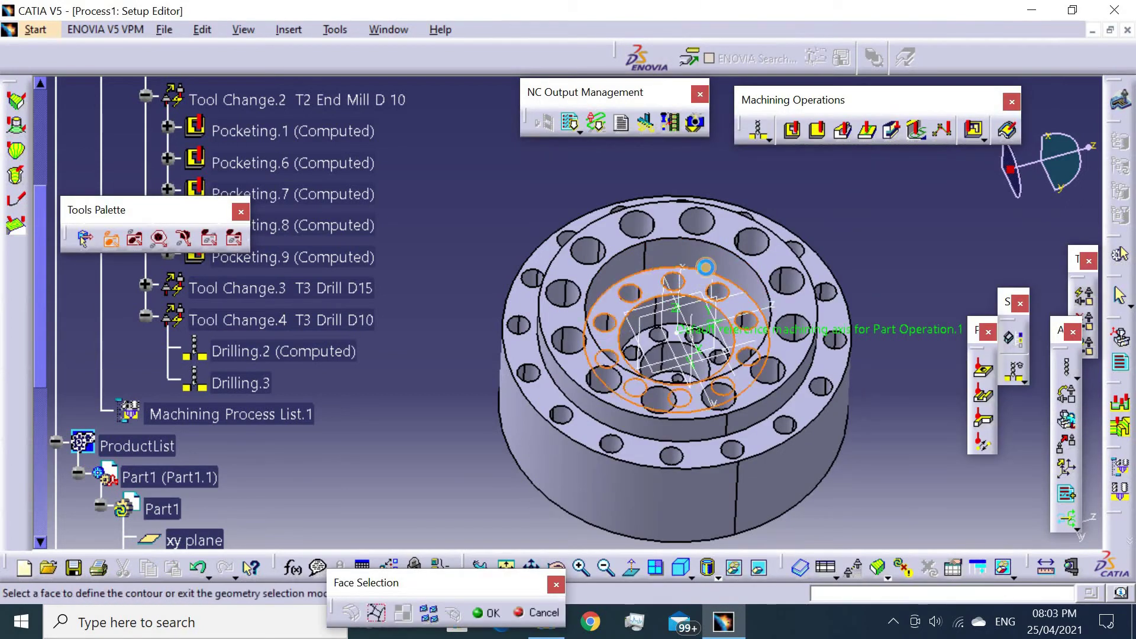
{"action": "left_click", "coordinate": [863, 204]}
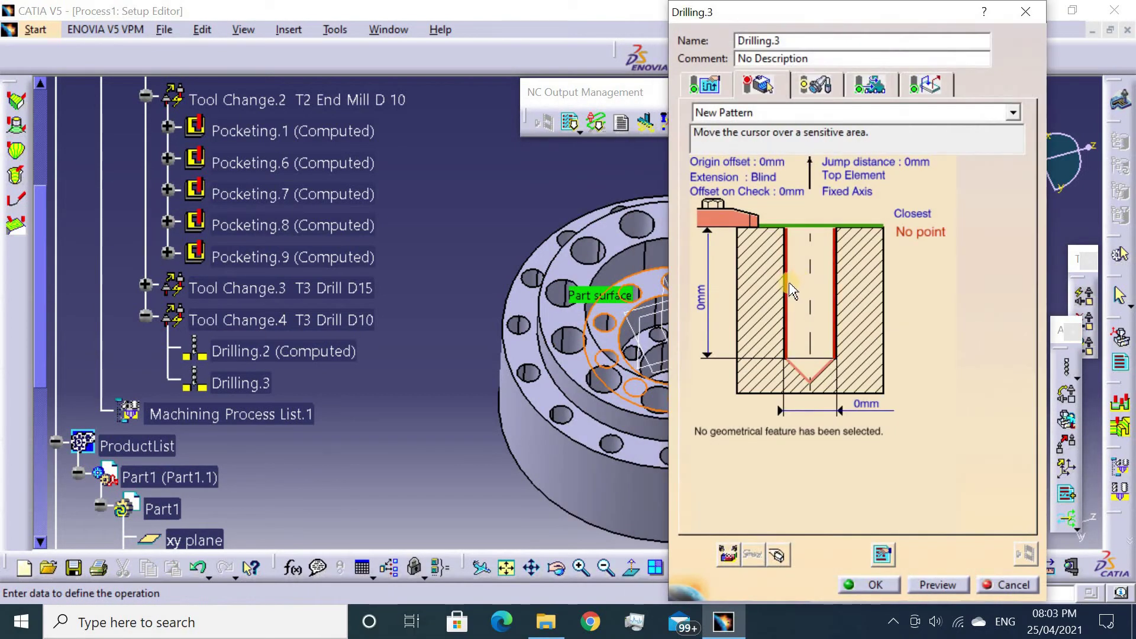
Select the inner ring of holes as the Drilling.3 pattern.
{"action": "left_click", "coordinate": [793, 291]}
{"action": "mouse_move", "coordinate": [706, 224]}
{"action": "middle_mouse_down"}
{"action": "mouse_move", "coordinate": [706, 214]}
{"action": "mouse_move", "coordinate": [510, 230]}
{"action": "mouse_move", "coordinate": [595, 225]}
{"action": "middle_mouse_up"}
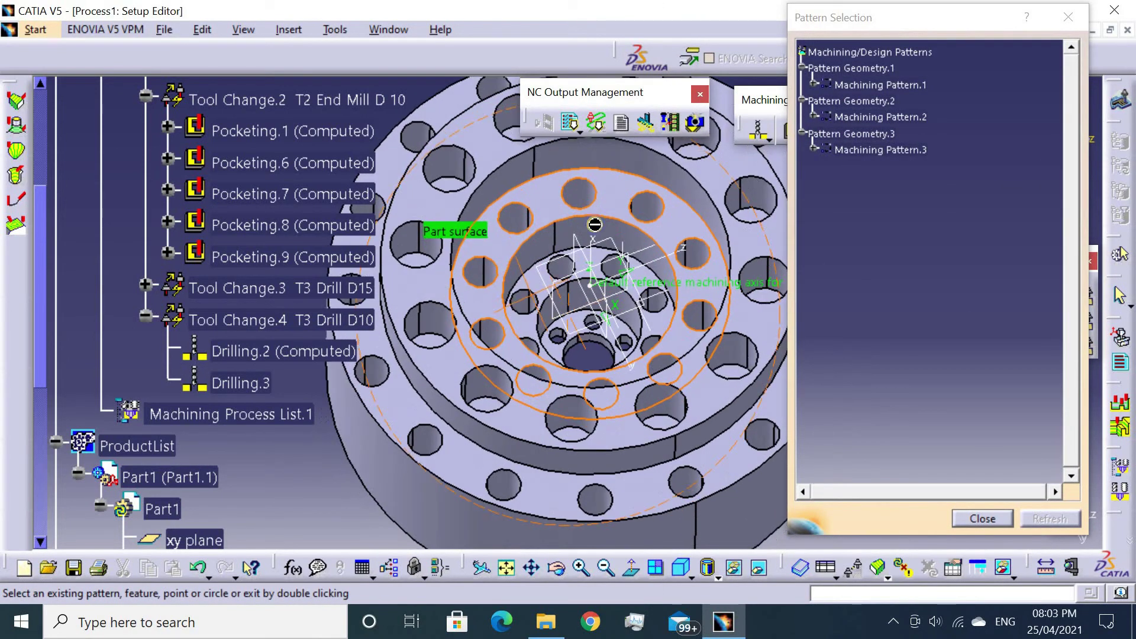
{"action": "left_click", "coordinate": [562, 183]}
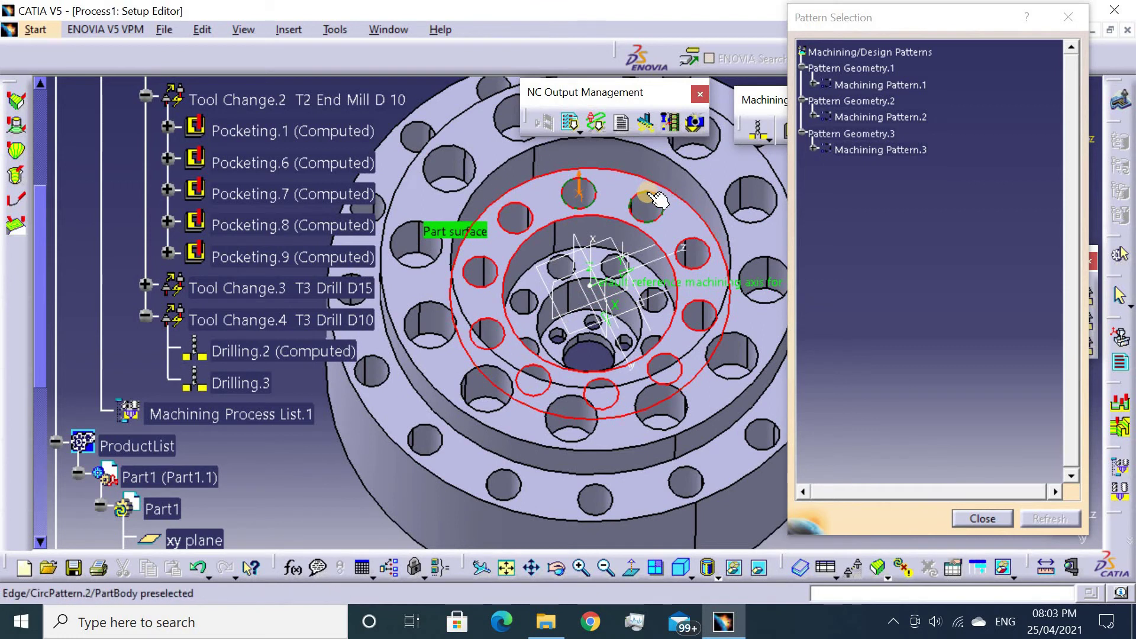
{"action": "left_click", "coordinate": [651, 198]}
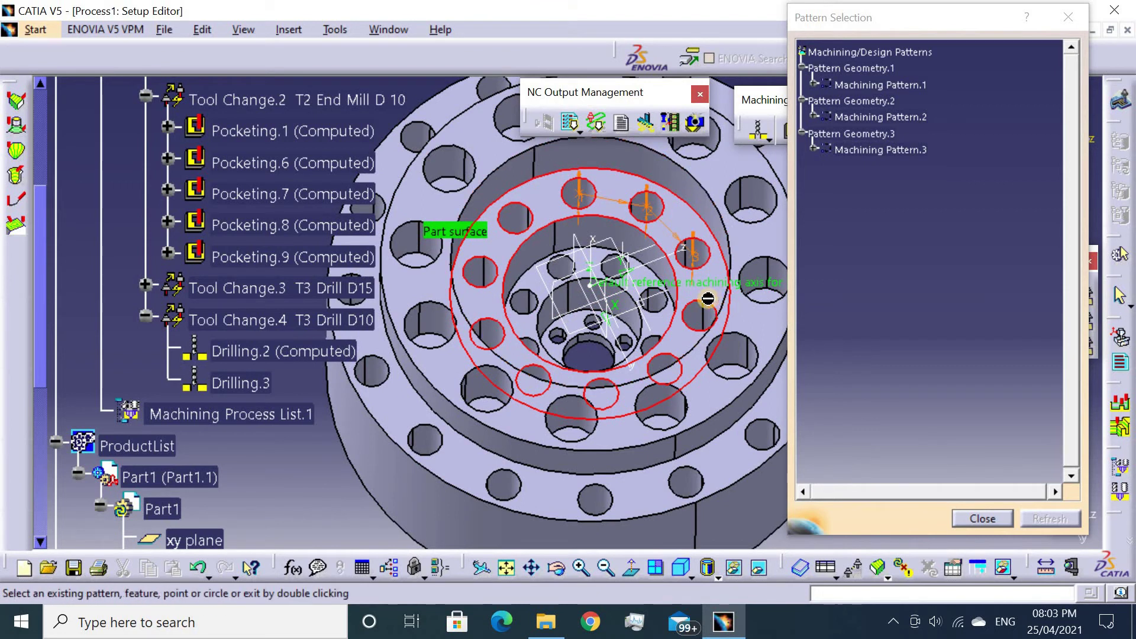
{"action": "left_click", "coordinate": [655, 368]}
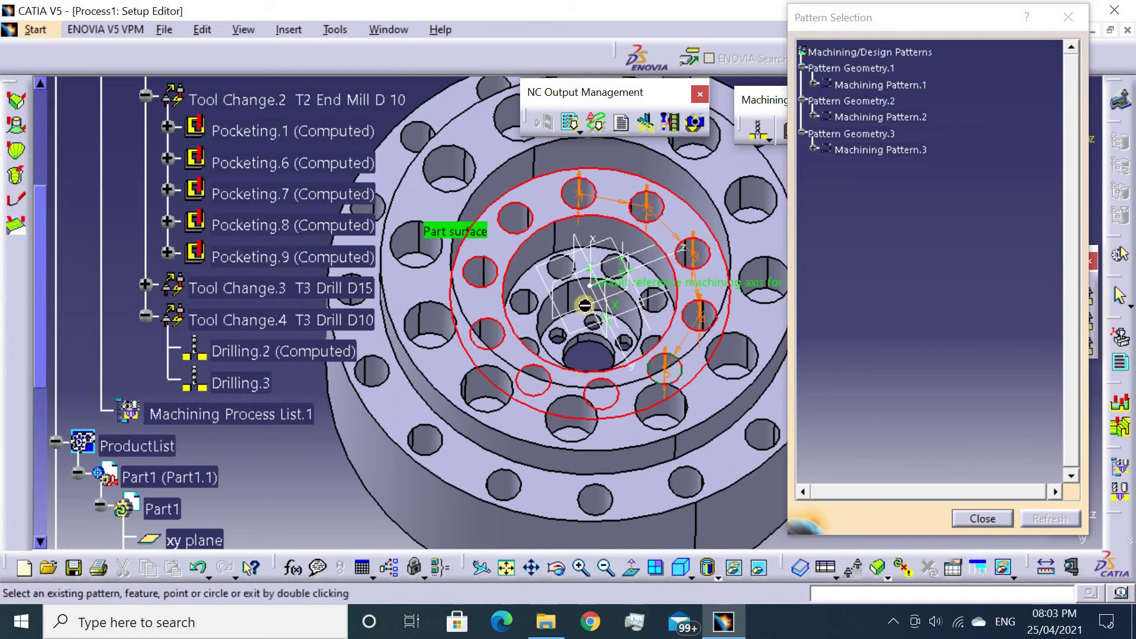
{"action": "middle_click_drag", "start_coordinate": [587, 338], "coordinate": [600, 382]}
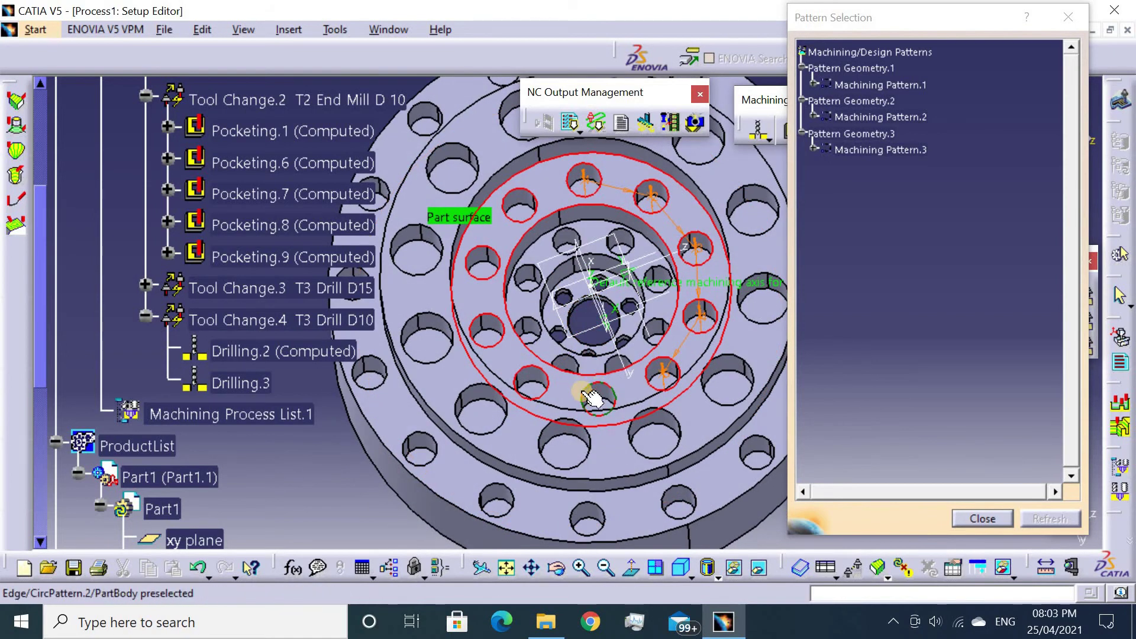
{"action": "left_click", "coordinate": [594, 398]}
{"action": "left_click", "coordinate": [521, 378]}
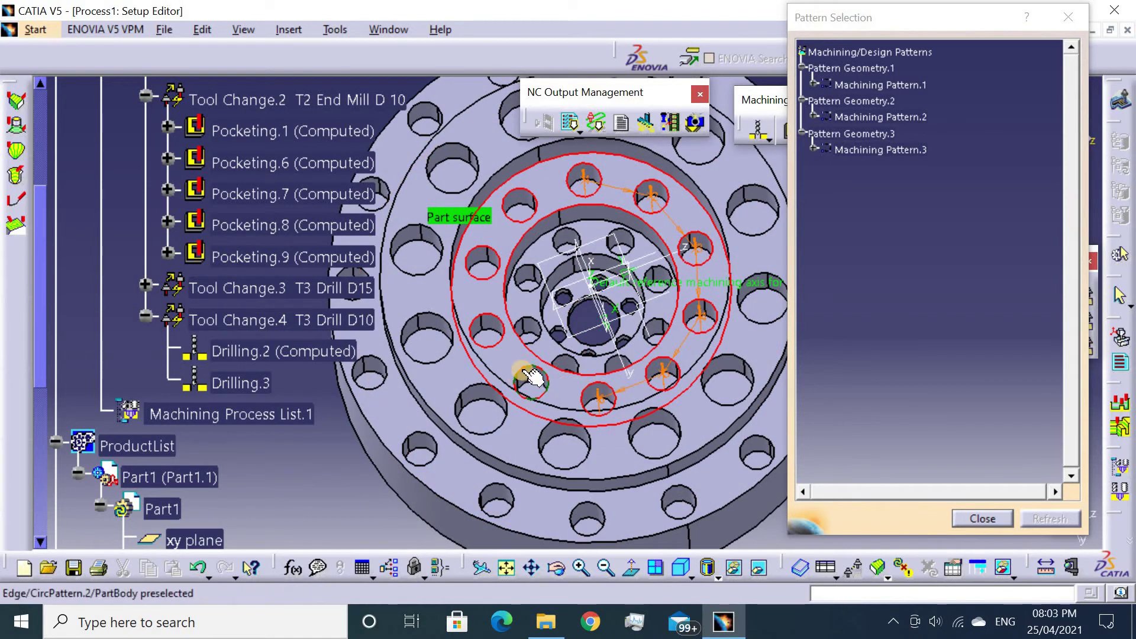
{"action": "left_click", "coordinate": [483, 318]}
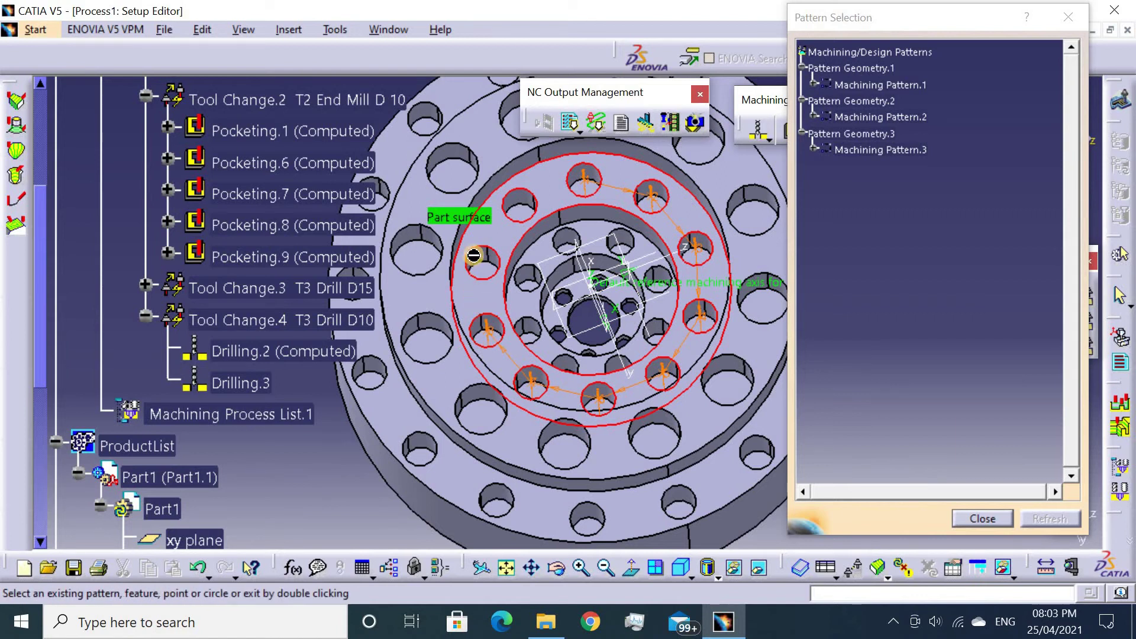
{"action": "left_click", "coordinate": [520, 194]}
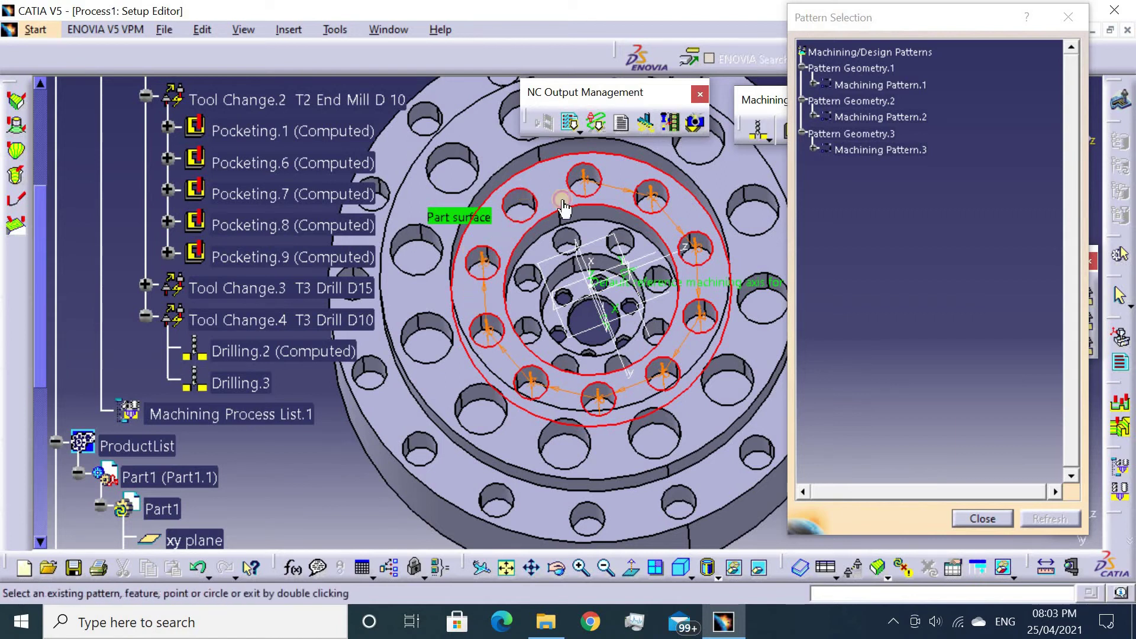
{"action": "left_click", "coordinate": [970, 516]}
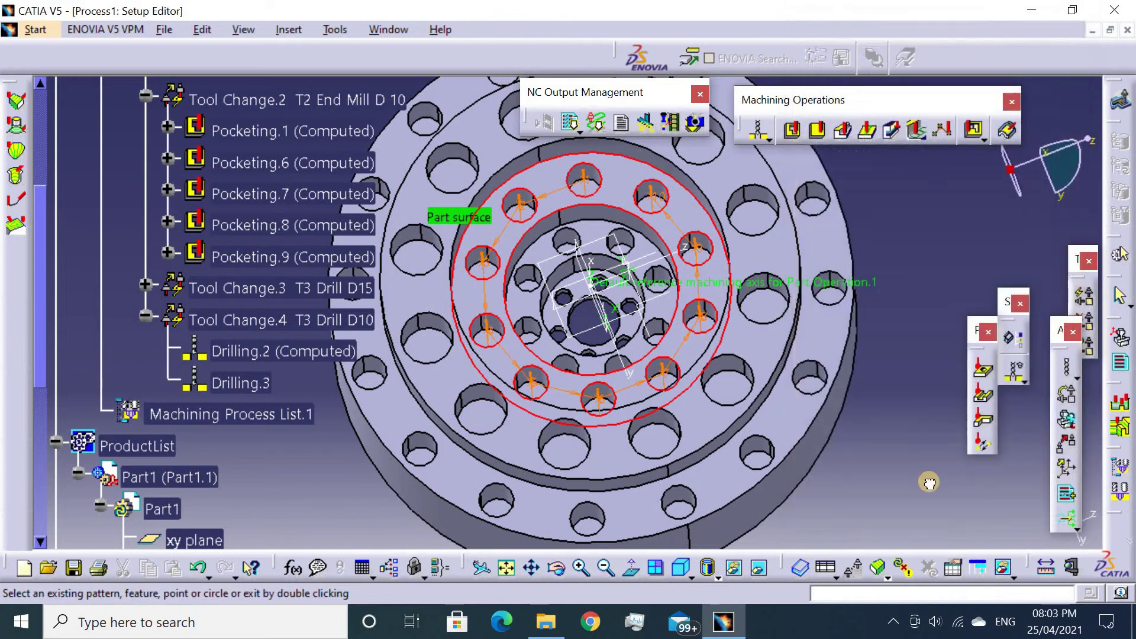
Review Drilling.3's strategy, 10-point hole geometry and T3 Drill D10 tool.
{"action": "double_click", "coordinate": [892, 269]}
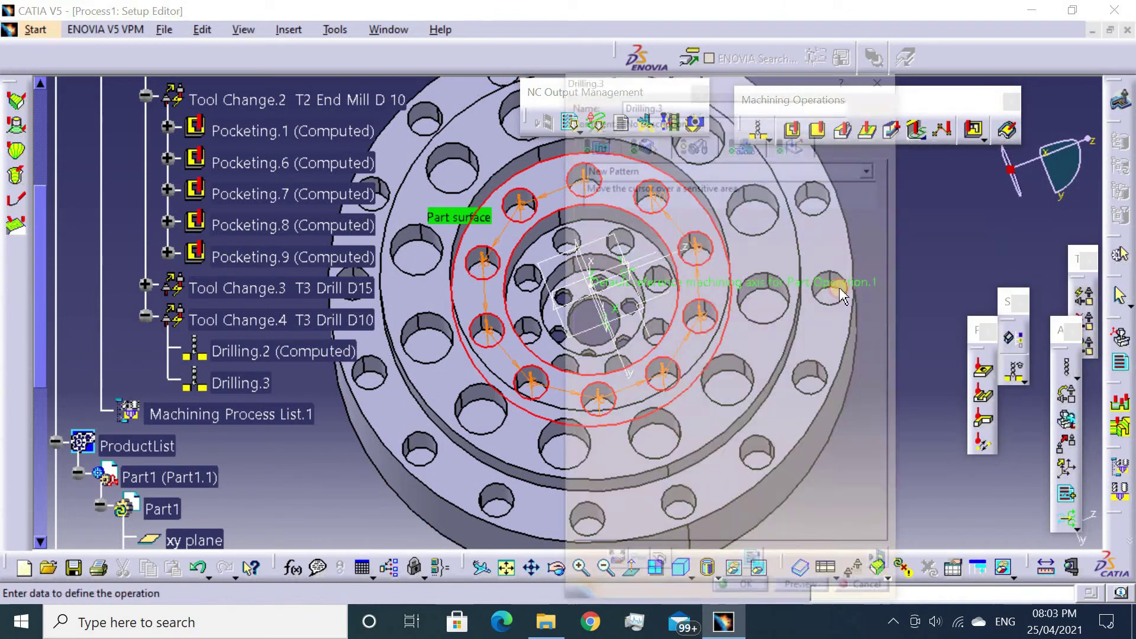
{"action": "left_click", "coordinate": [704, 84]}
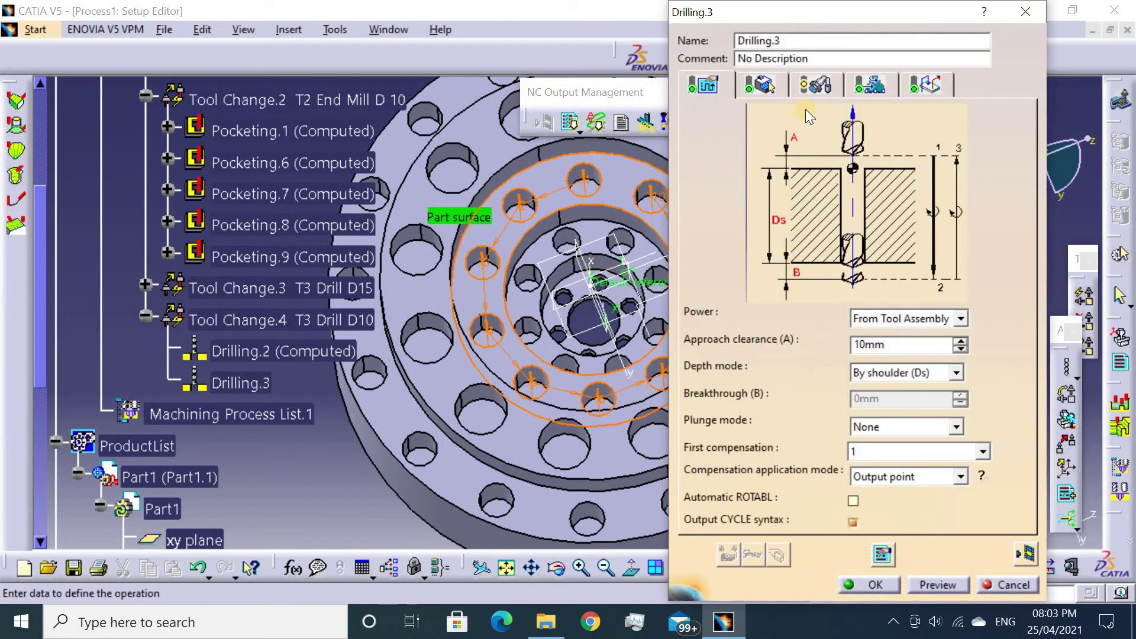
{"action": "left_click", "coordinate": [758, 80]}
{"action": "left_click", "coordinate": [814, 84]}
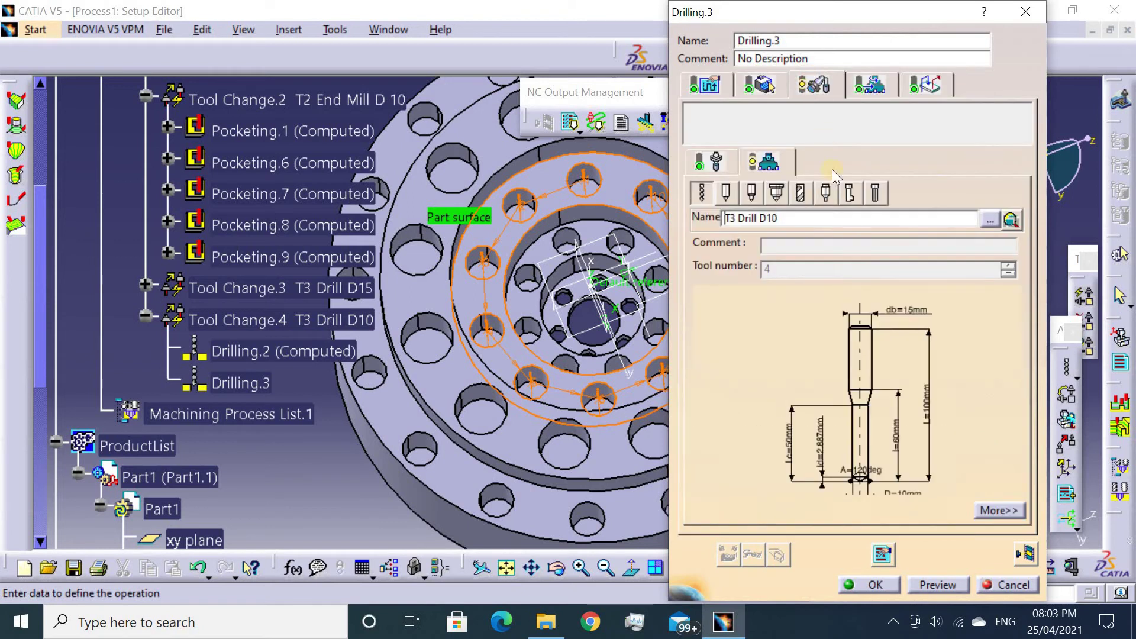
{"action": "left_click", "coordinate": [760, 76]}
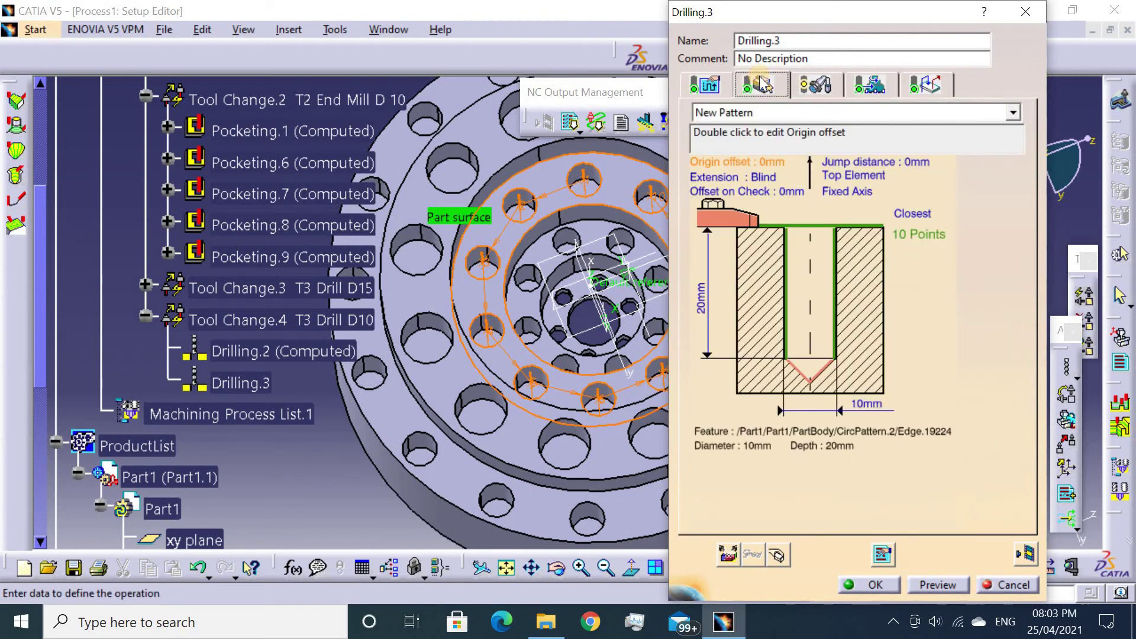
{"action": "left_click", "coordinate": [815, 89]}
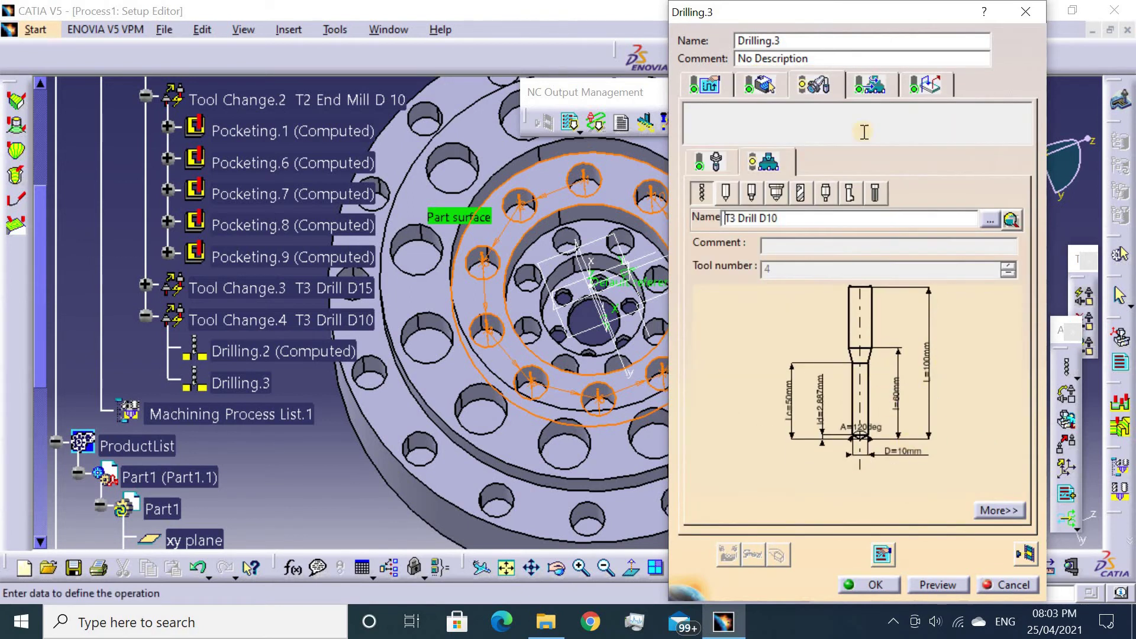
Check Drilling.3 feeds and macros, then replay its tool path (39.4641s).
{"action": "left_click", "coordinate": [872, 86]}
{"action": "left_click", "coordinate": [925, 86]}
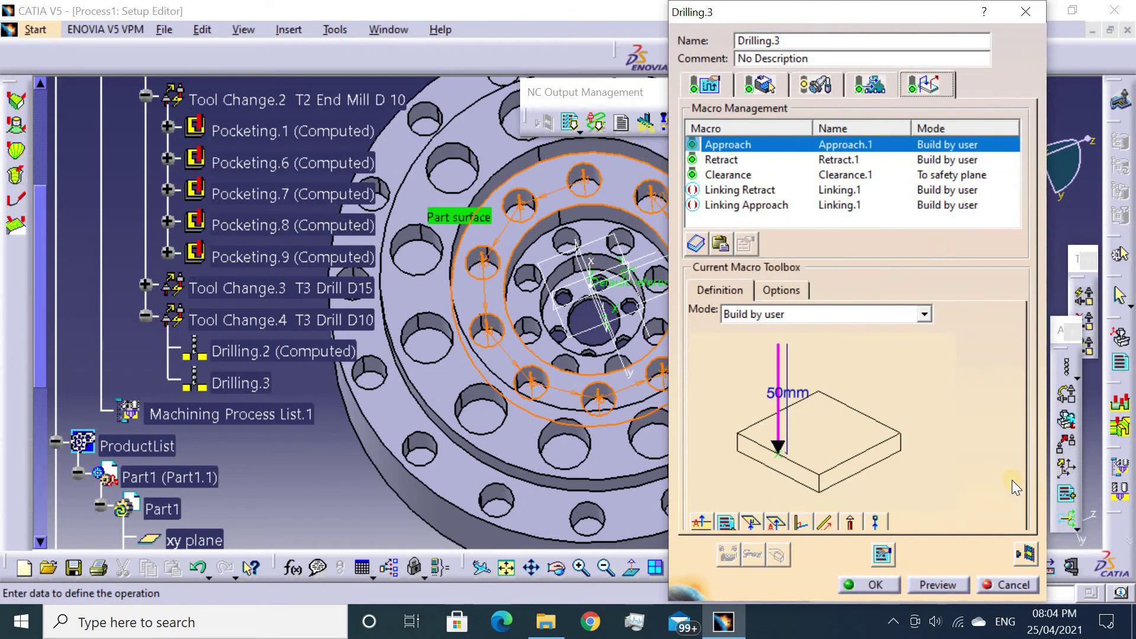
{"action": "left_click", "coordinate": [1023, 555]}
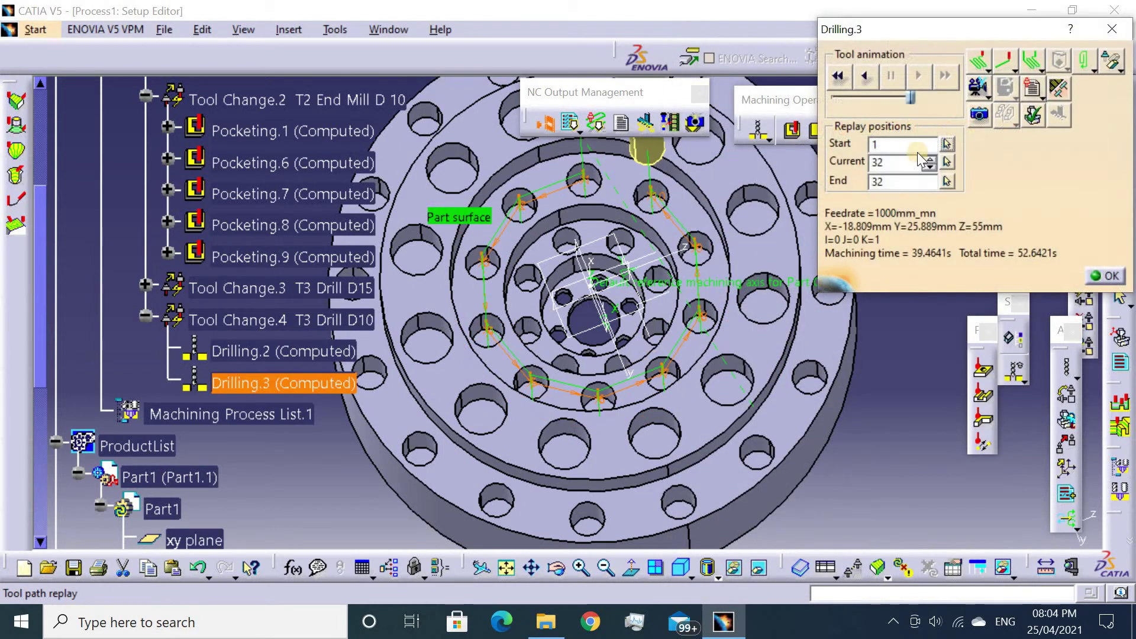
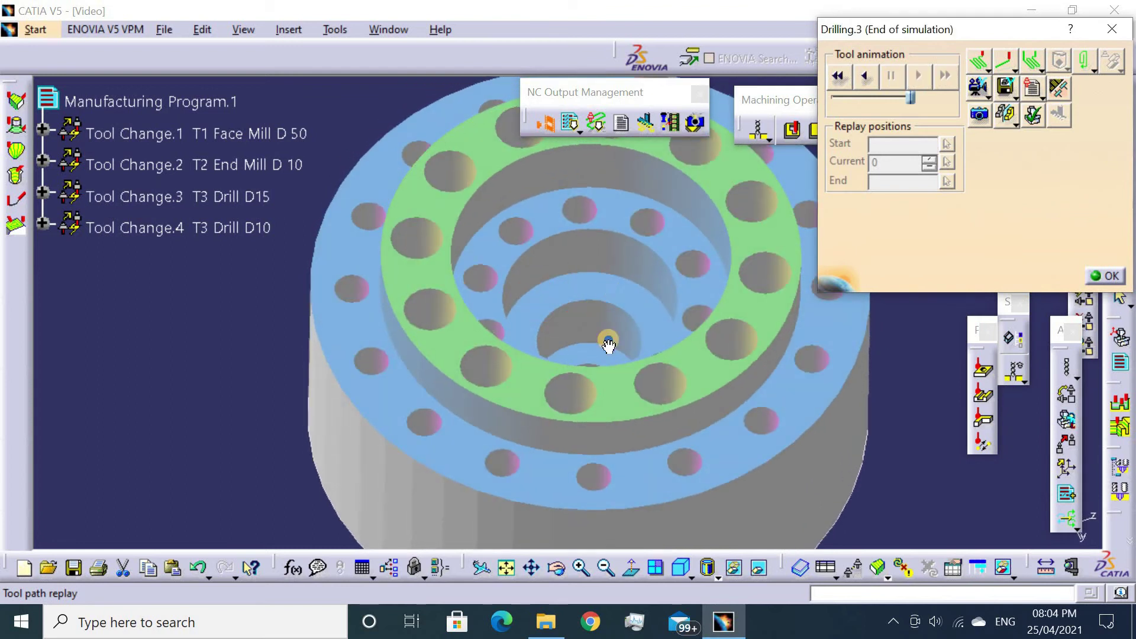
View the Drilling.3 material-removal simulation from the top, then close it.
{"action": "middle_click_drag", "start_coordinate": [609, 345], "coordinate": [628, 308]}
{"action": "left_click", "coordinate": [1099, 276]}
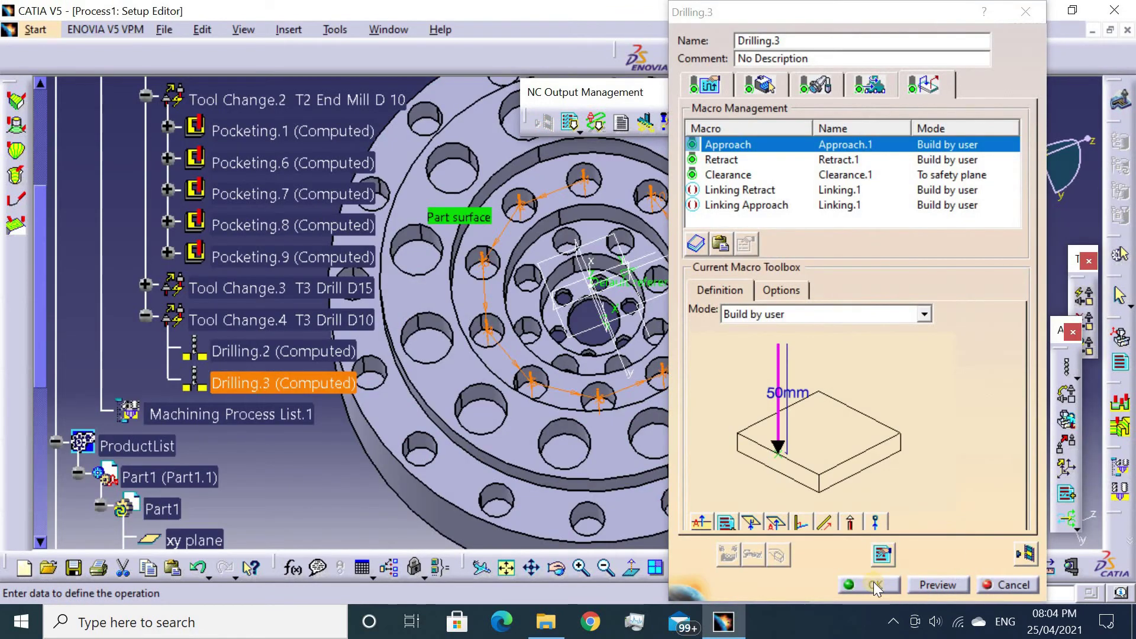
Confirm Drilling.3 and set the part's top face as the Drilling.4 surface.
{"action": "left_click", "coordinate": [876, 586]}
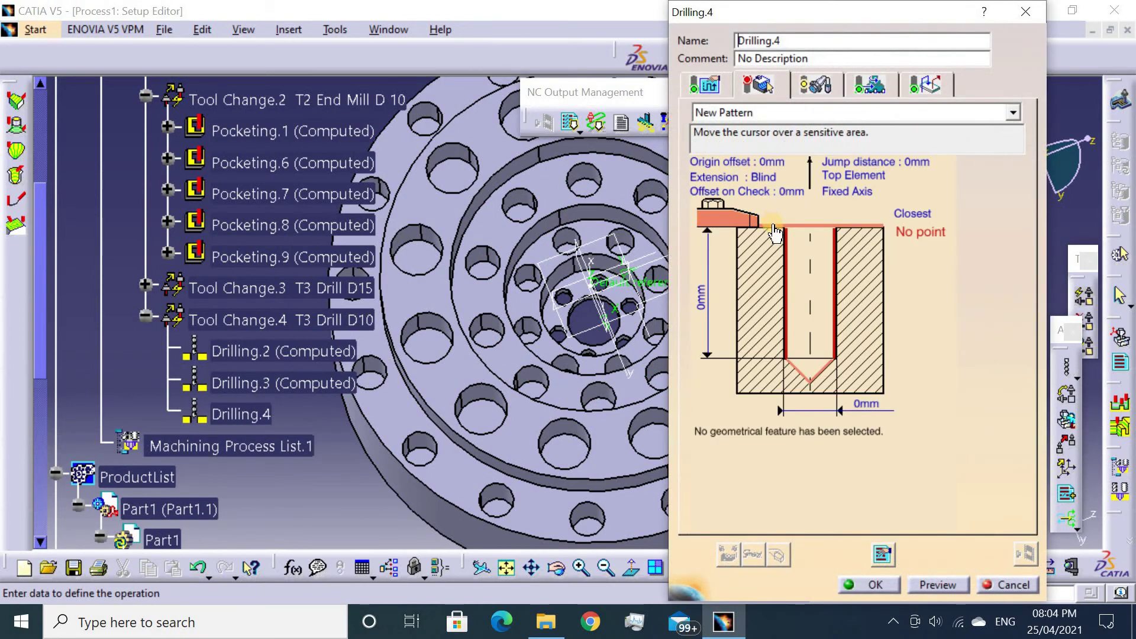
{"action": "left_click", "coordinate": [775, 234]}
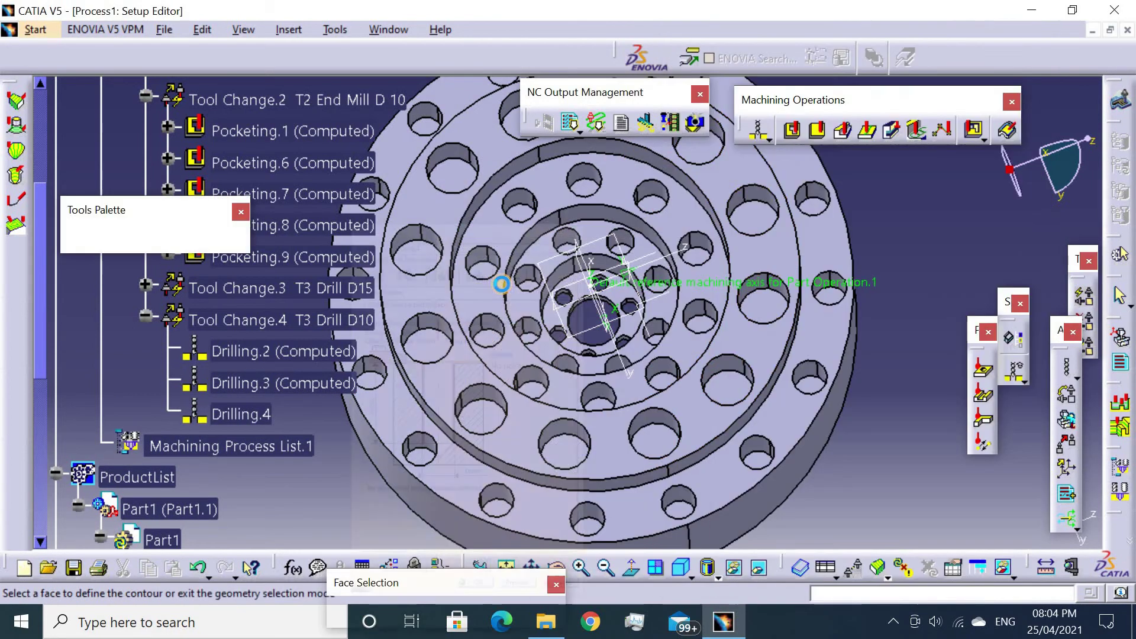
{"action": "left_click", "coordinate": [882, 240]}
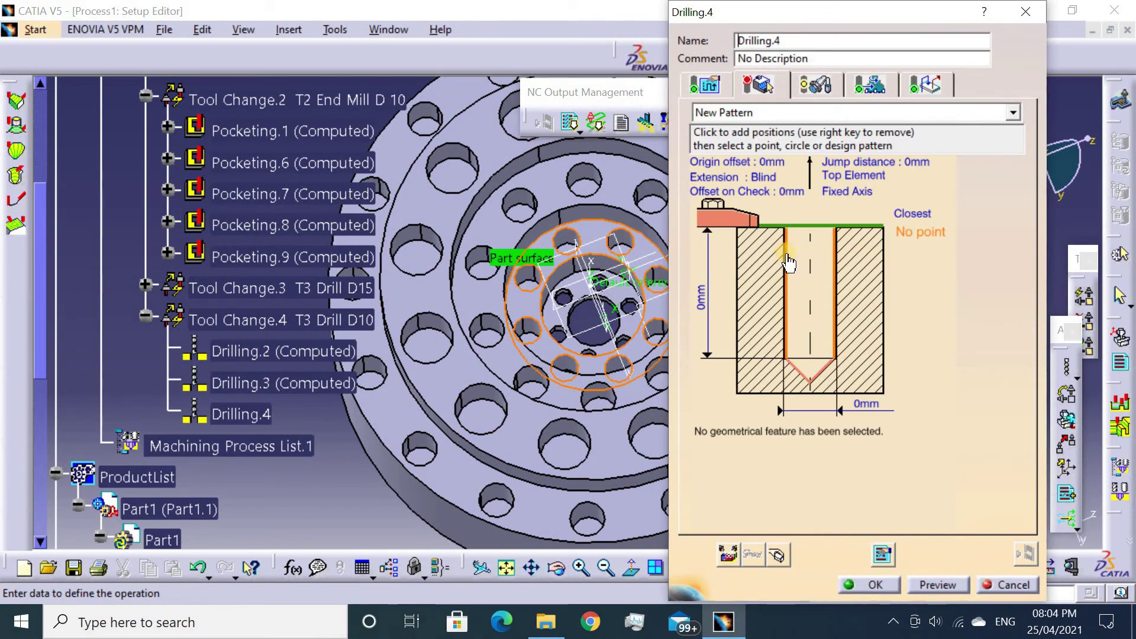
Select the inner ring of eight holes as Drilling.4's hole positions.
{"action": "left_click", "coordinate": [786, 253]}
{"action": "middle_click_drag", "start_coordinate": [527, 281], "coordinate": [504, 198]}
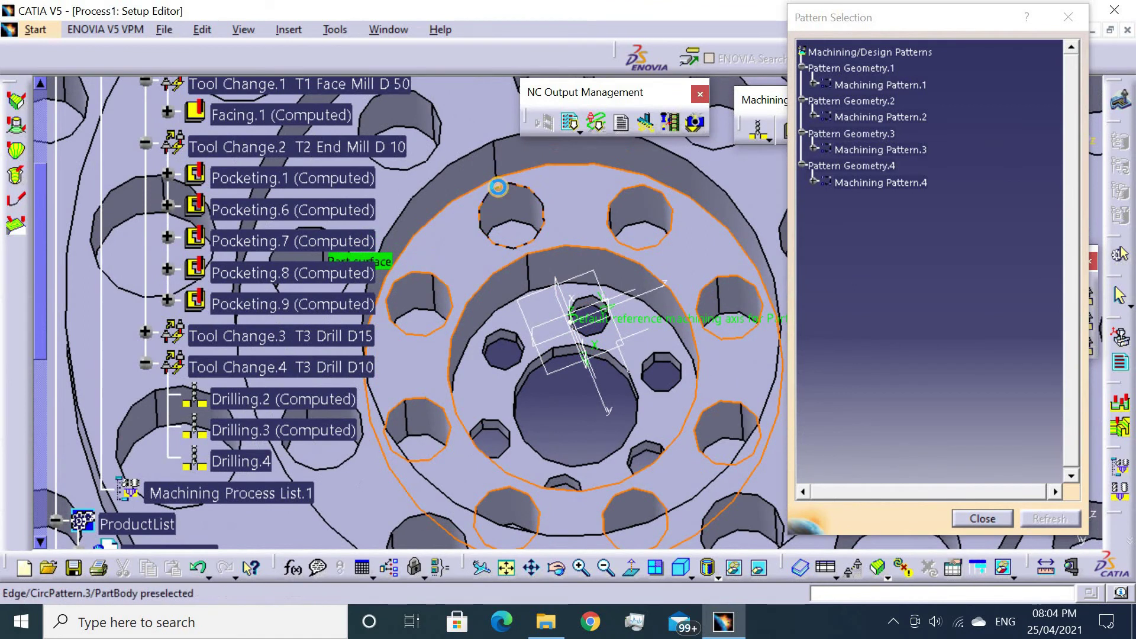
{"action": "left_click", "coordinate": [508, 194]}
{"action": "left_click", "coordinate": [628, 188]}
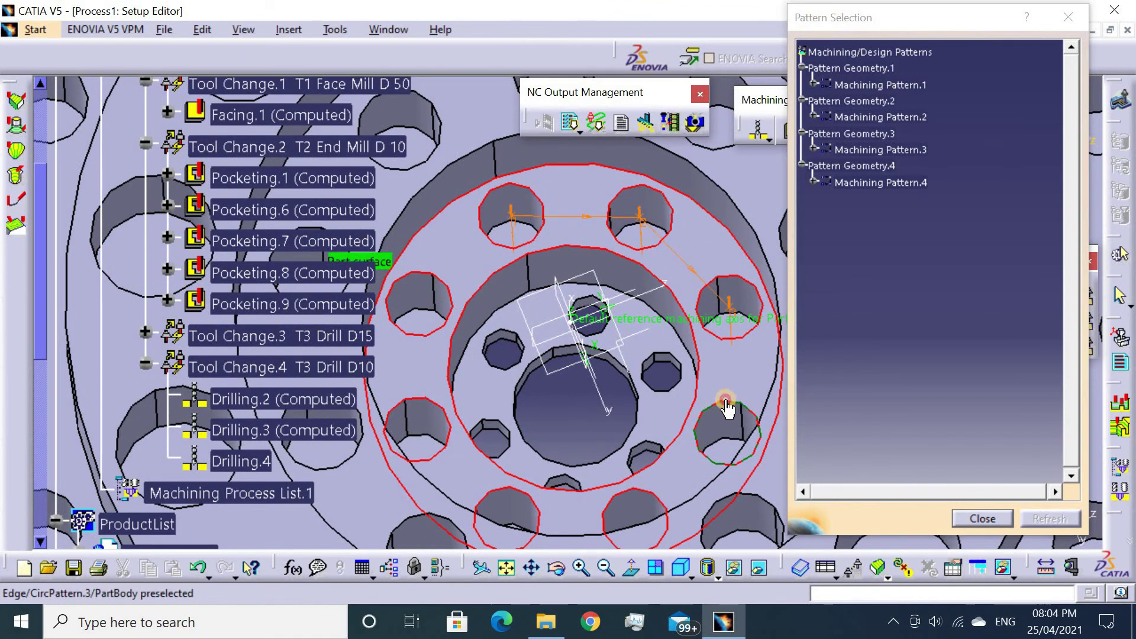
{"action": "middle_click_drag", "start_coordinate": [595, 290], "coordinate": [727, 323]}
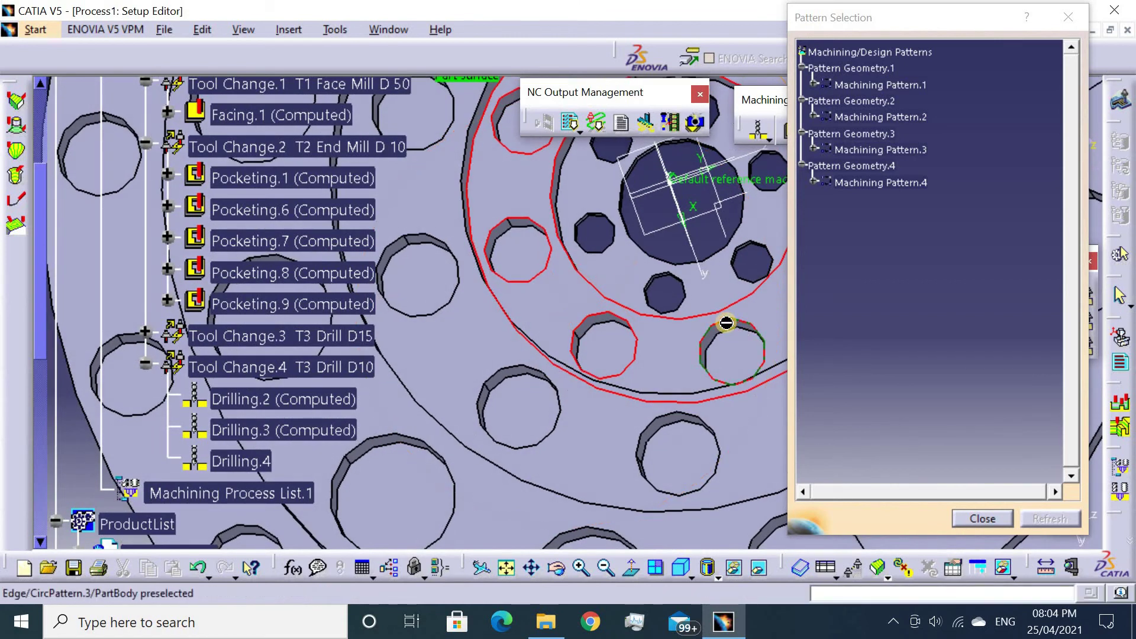
{"action": "left_click", "coordinate": [726, 333]}
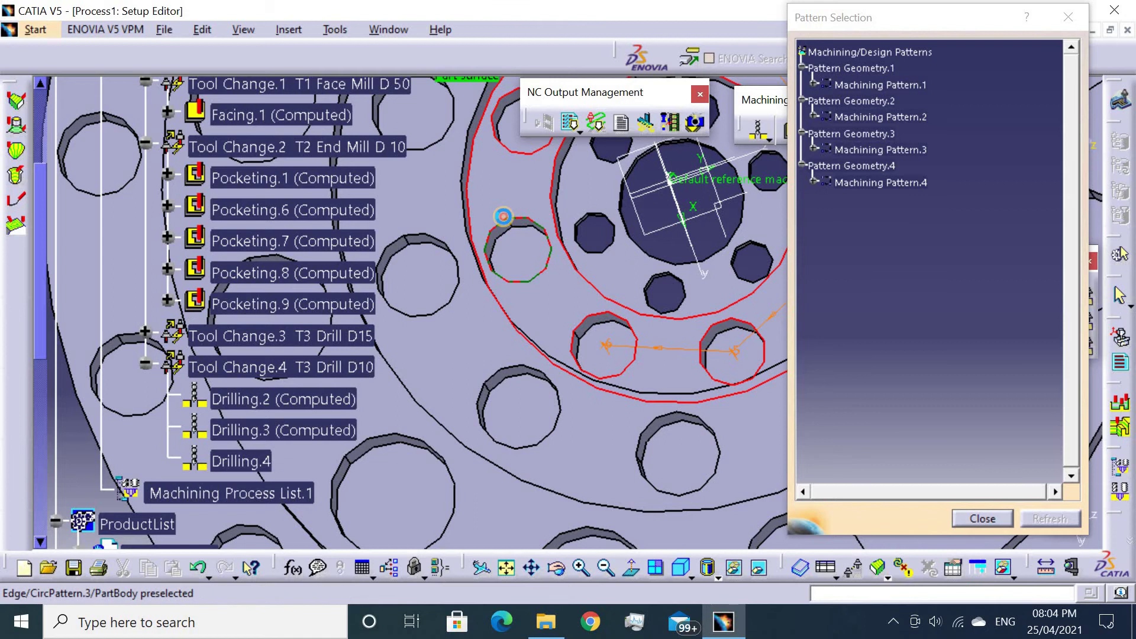
{"action": "middle_click_drag", "start_coordinate": [509, 222], "coordinate": [488, 332]}
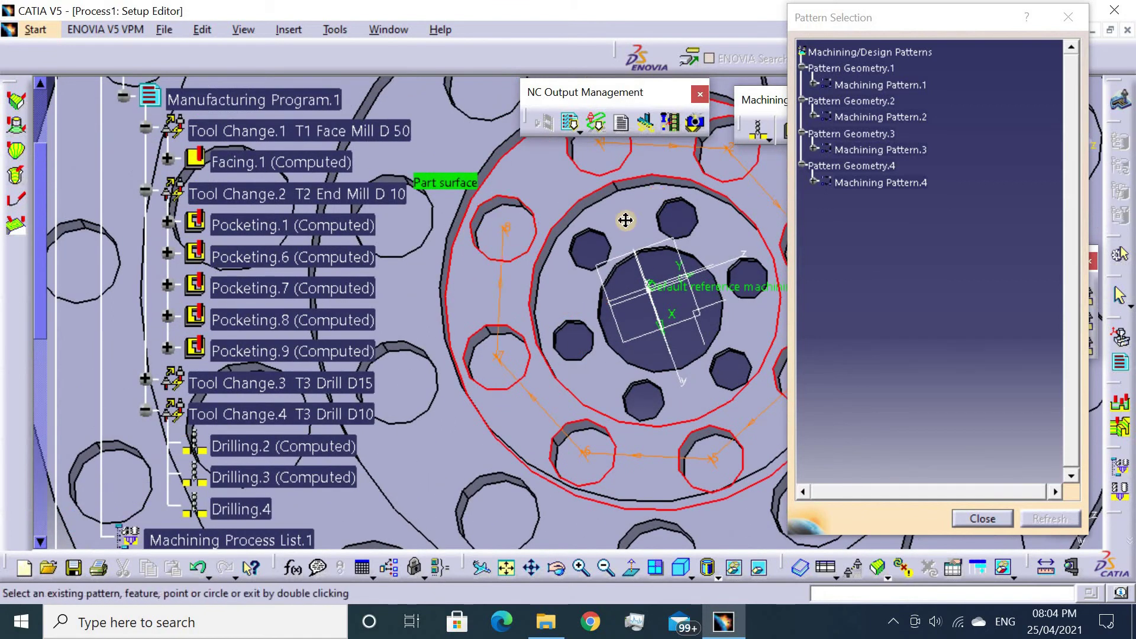
{"action": "middle_click_drag", "start_coordinate": [627, 221], "coordinate": [737, 233]}
{"action": "middle_click_drag", "start_coordinate": [670, 215], "coordinate": [840, 323], "text": "ctrl"}
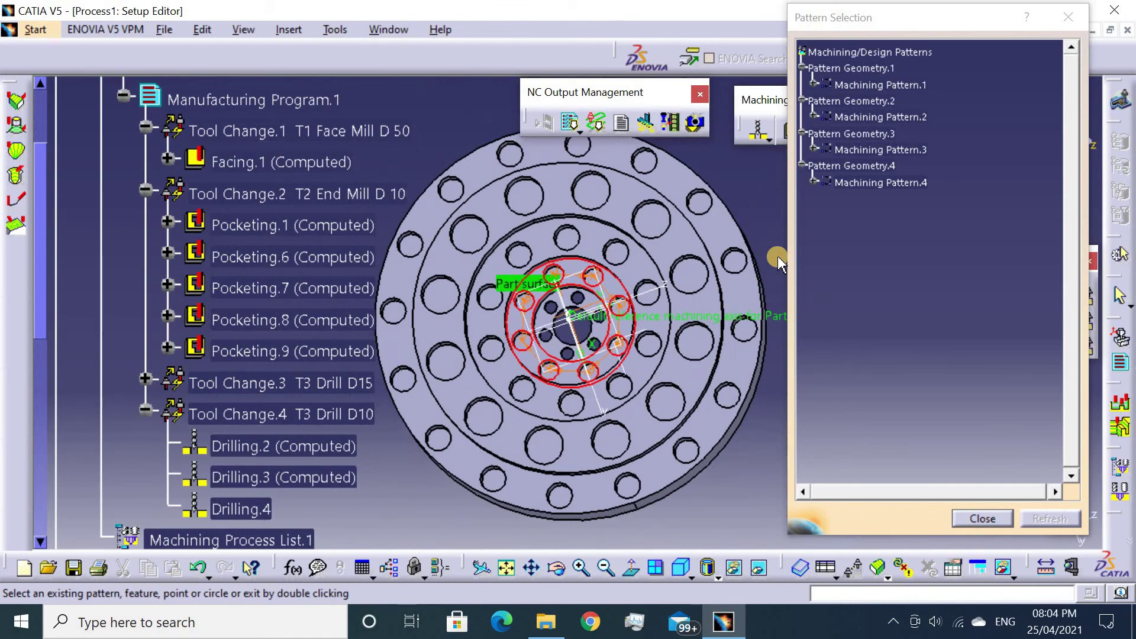
{"action": "double_click", "coordinate": [773, 245]}
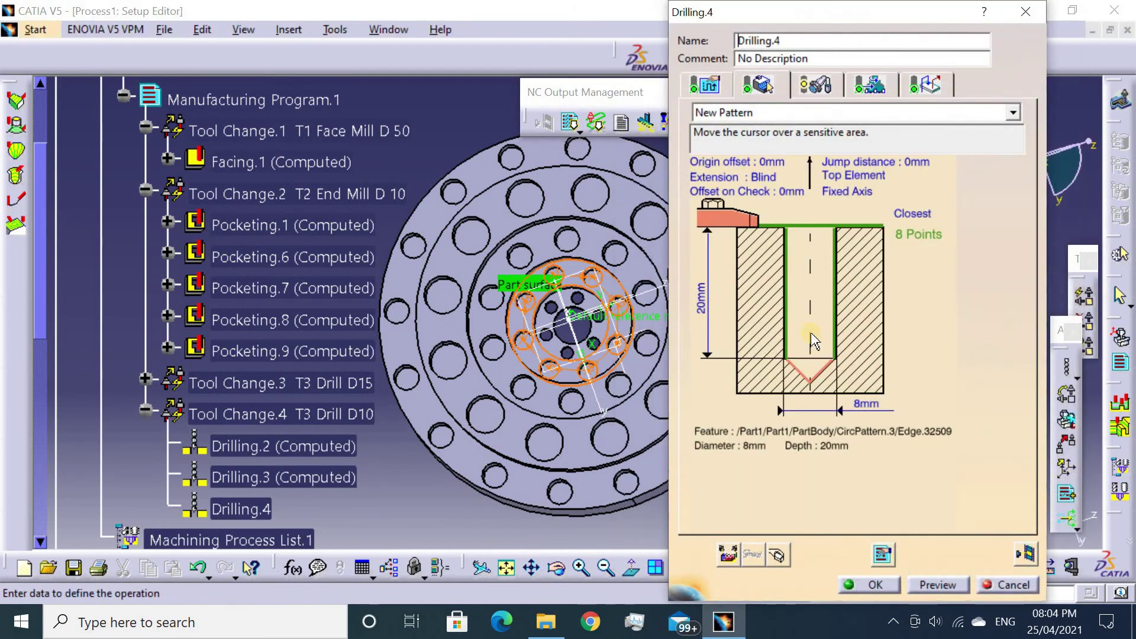
Give Drilling.4 a new tool, T3 Drill D8, with an 8mm nominal diameter.
{"action": "left_click", "coordinate": [823, 87]}
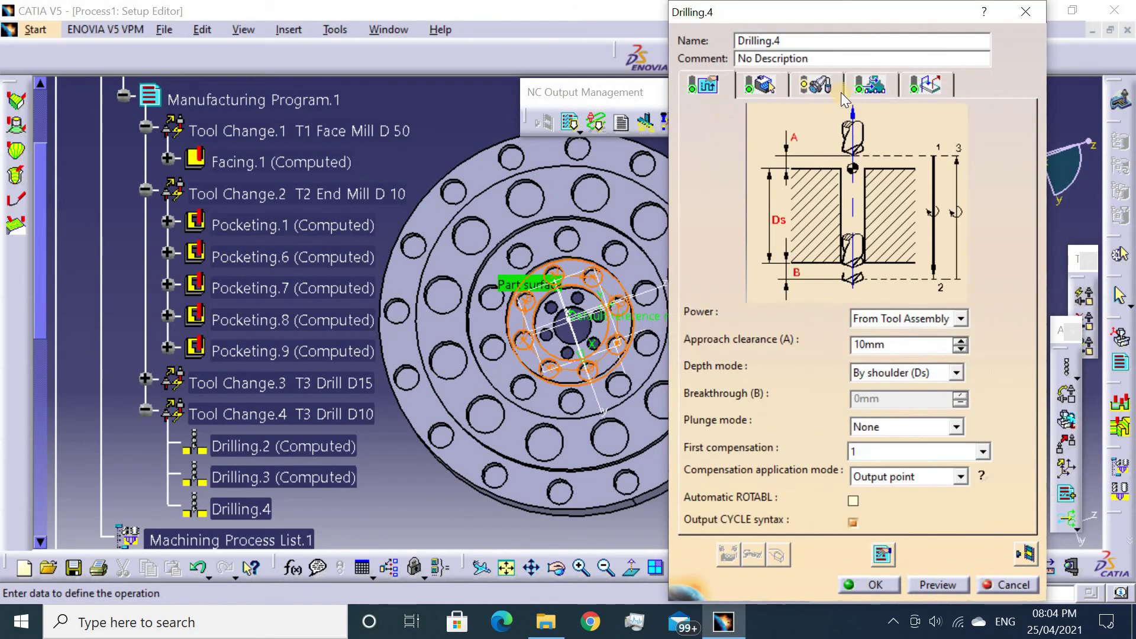
{"action": "left_click", "coordinate": [869, 85]}
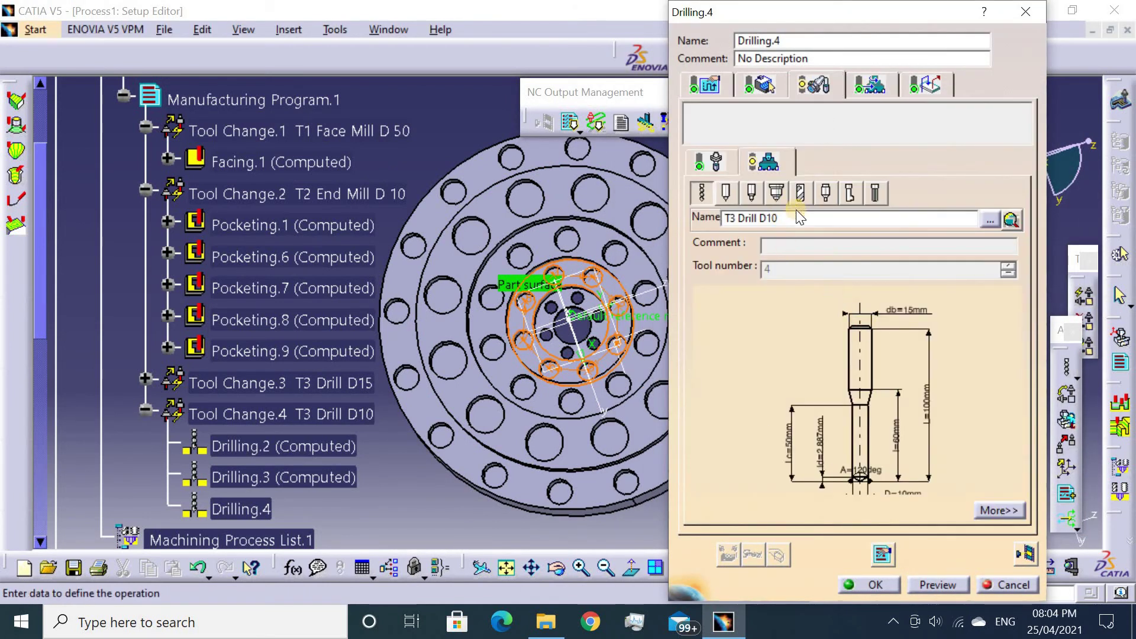
{"action": "left_click_drag", "start_coordinate": [769, 219], "coordinate": [777, 225]}
{"action": "type", "text": "8"}
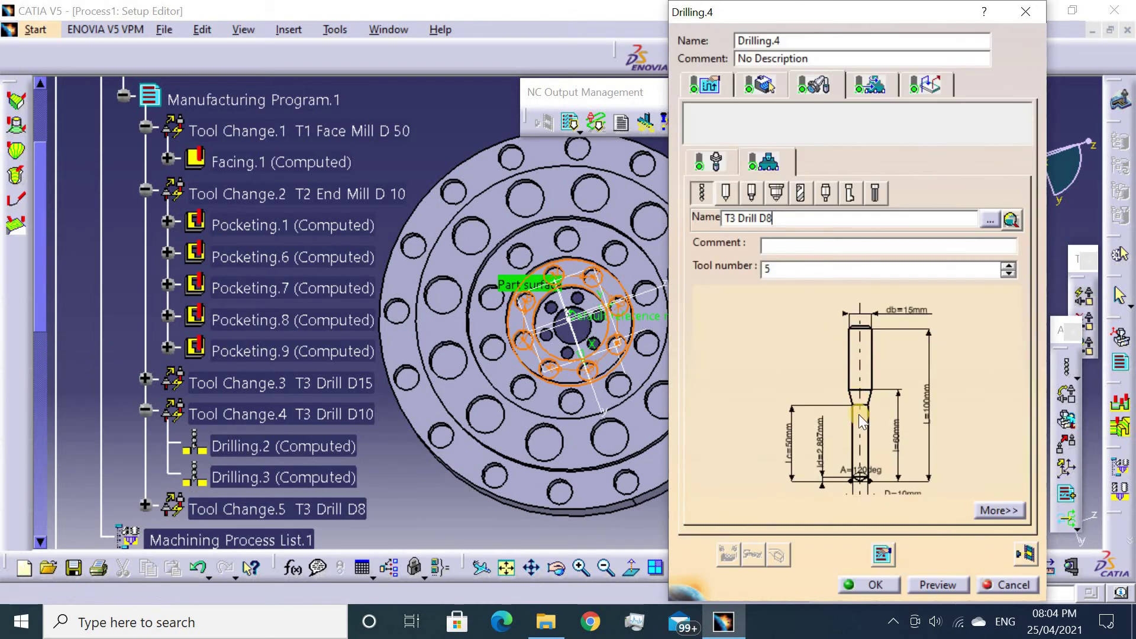
{"action": "double_click", "coordinate": [907, 466]}
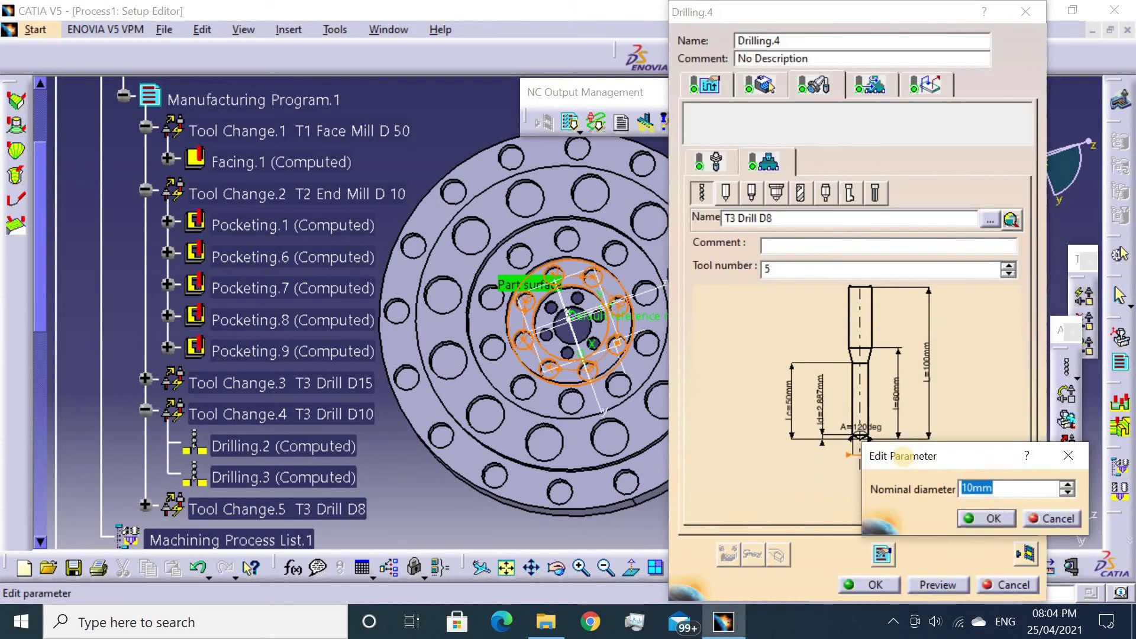
{"action": "type", "text": "8mm"}
{"action": "key", "text": "Return"}
{"action": "left_click", "coordinate": [927, 85]}
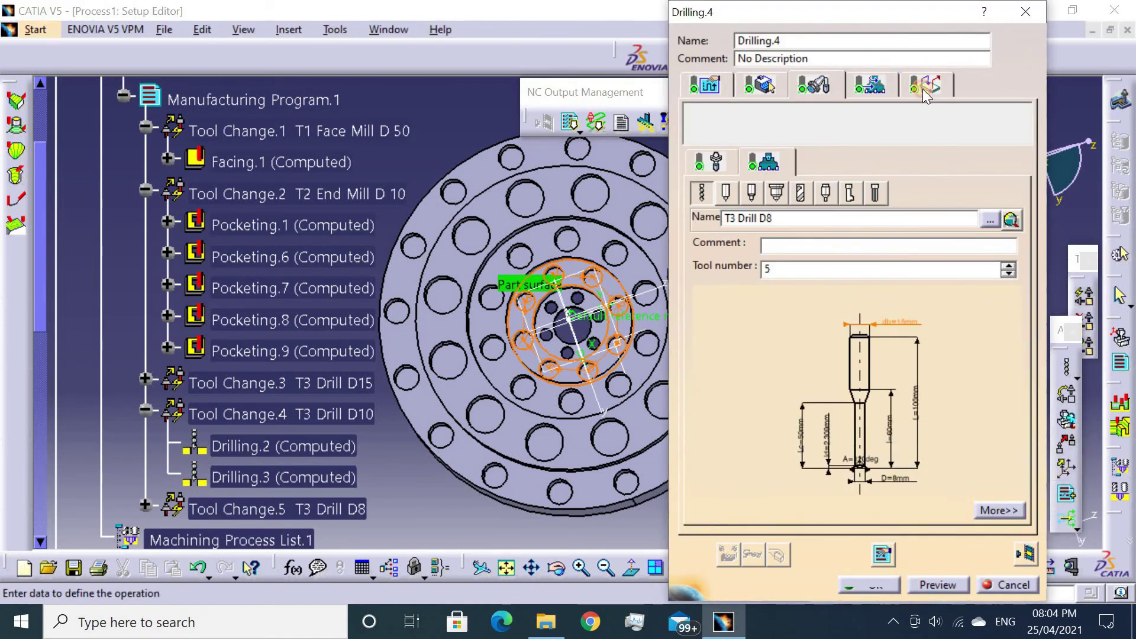
{"action": "left_click", "coordinate": [1031, 557]}
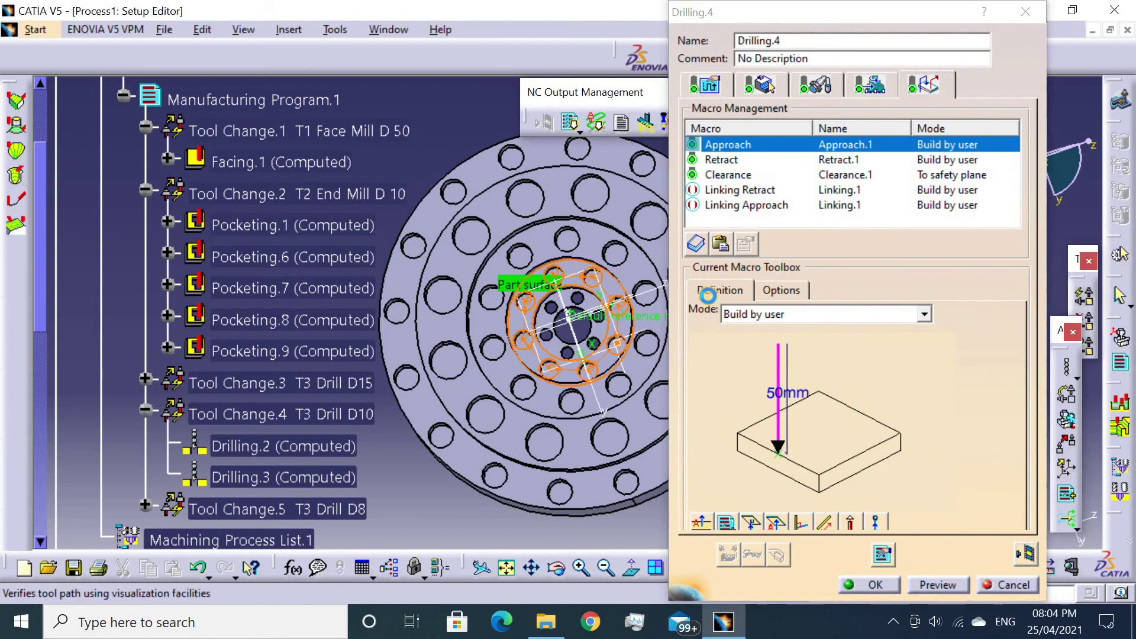
Simulate Drilling.4's material removal from an angled view, then close the simulation.
{"action": "middle_click_drag", "start_coordinate": [506, 253], "coordinate": [509, 296]}
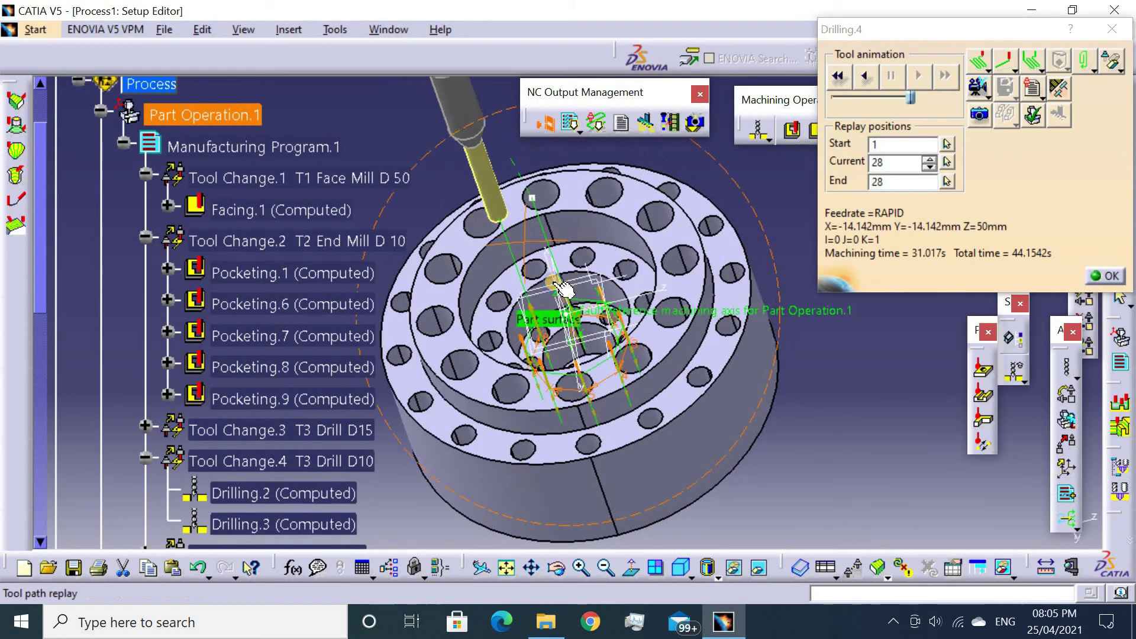
{"action": "left_click", "coordinate": [976, 89]}
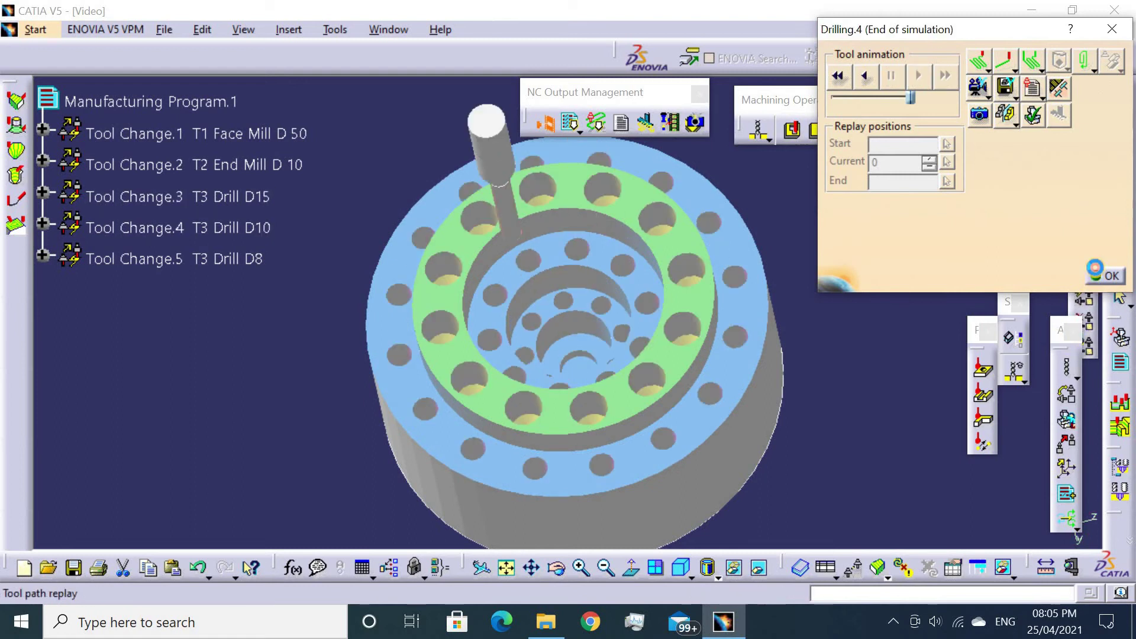
{"action": "left_click", "coordinate": [1100, 274]}
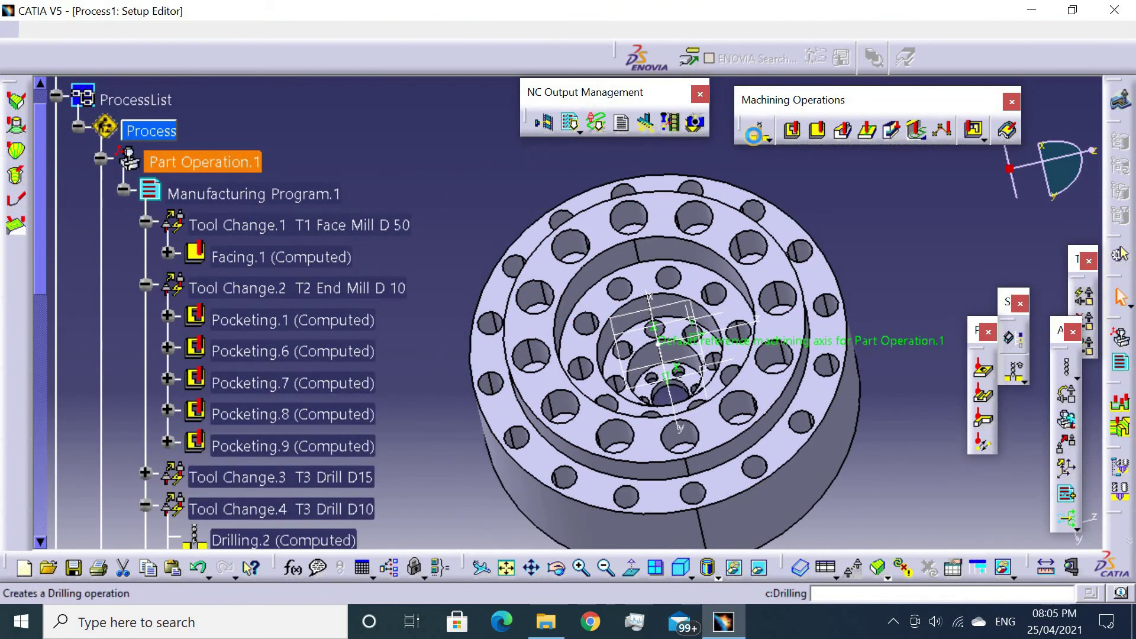
Create Drilling.5 and pick the part surface for its holes.
{"action": "left_click", "coordinate": [753, 135]}
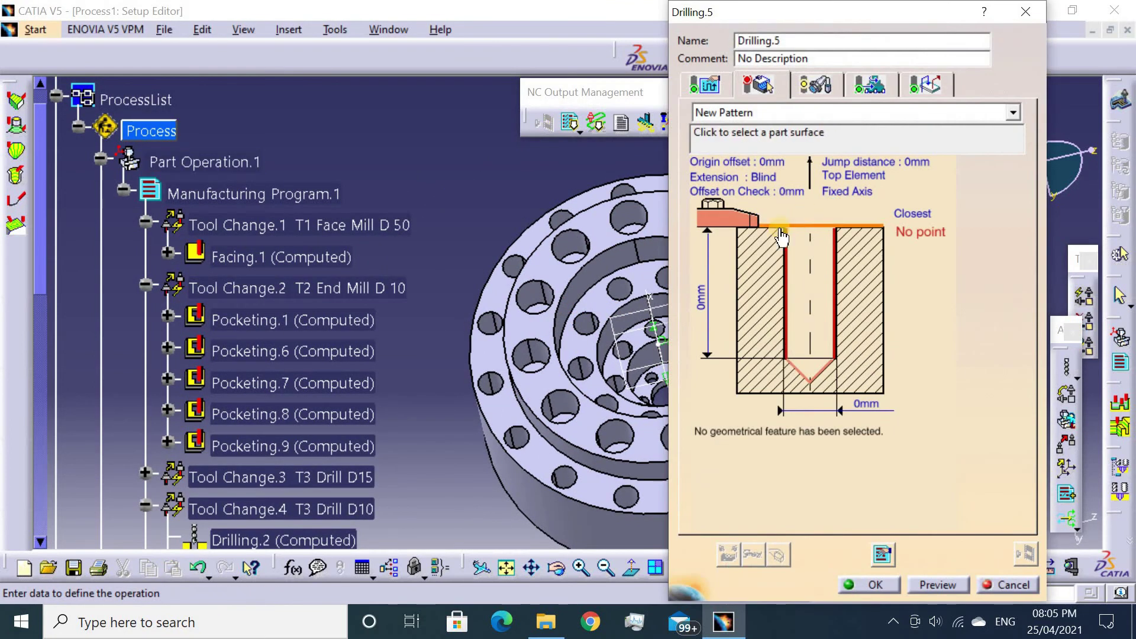
{"action": "left_click", "coordinate": [777, 233]}
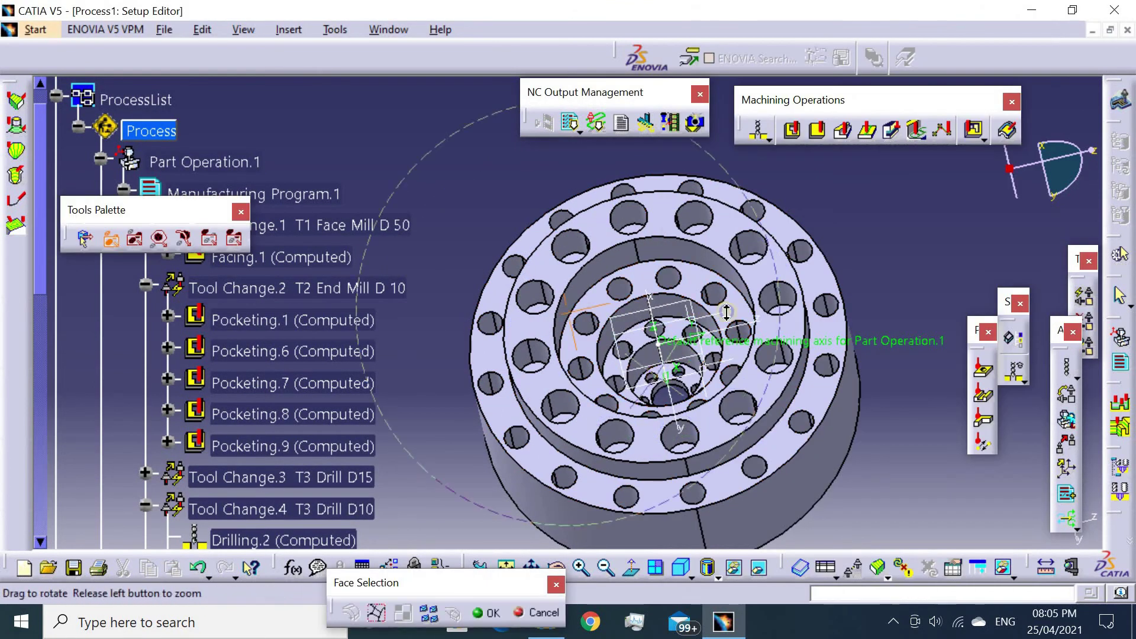
{"action": "mouse_move", "coordinate": [651, 373]}
{"action": "middle_mouse_down"}
{"action": "mouse_move", "coordinate": [754, 335]}
{"action": "mouse_move", "coordinate": [584, 210]}
{"action": "mouse_move", "coordinate": [602, 272]}
{"action": "middle_mouse_up"}
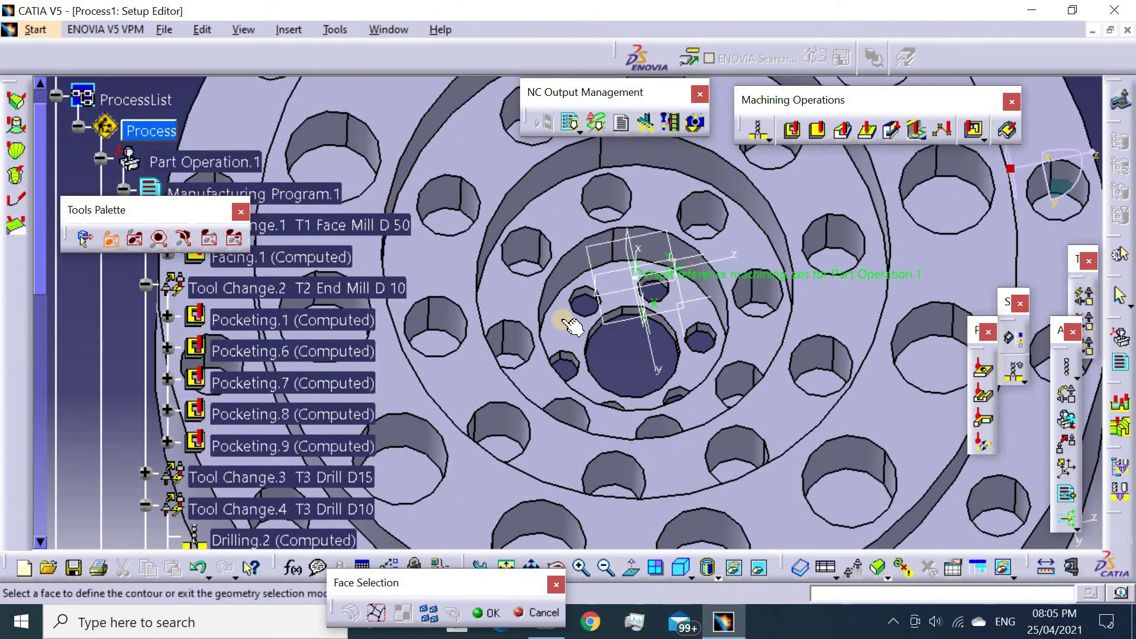
{"action": "left_click", "coordinate": [1088, 101]}
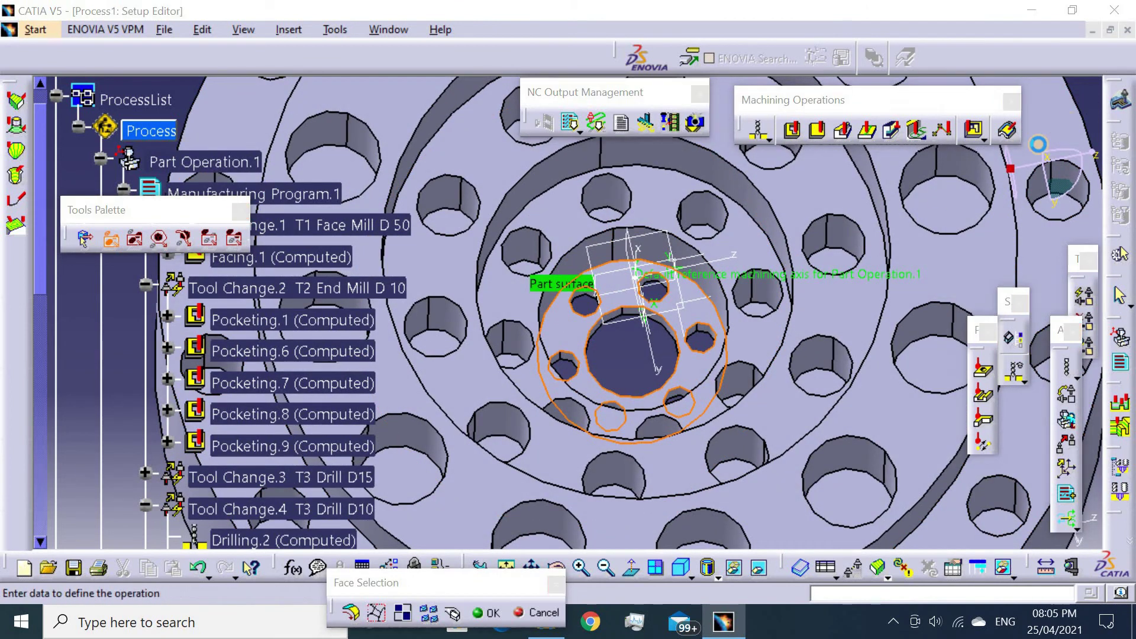
Select the six-hole circular pattern as Drilling.5's hole positions.
{"action": "left_click", "coordinate": [793, 289]}
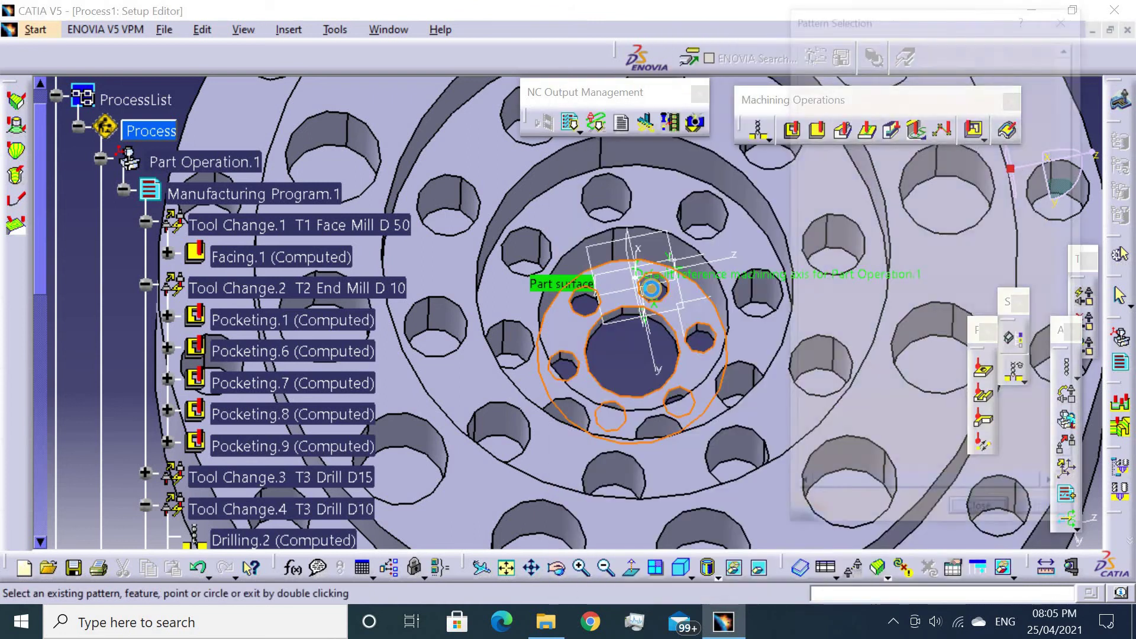
{"action": "left_click", "coordinate": [571, 305]}
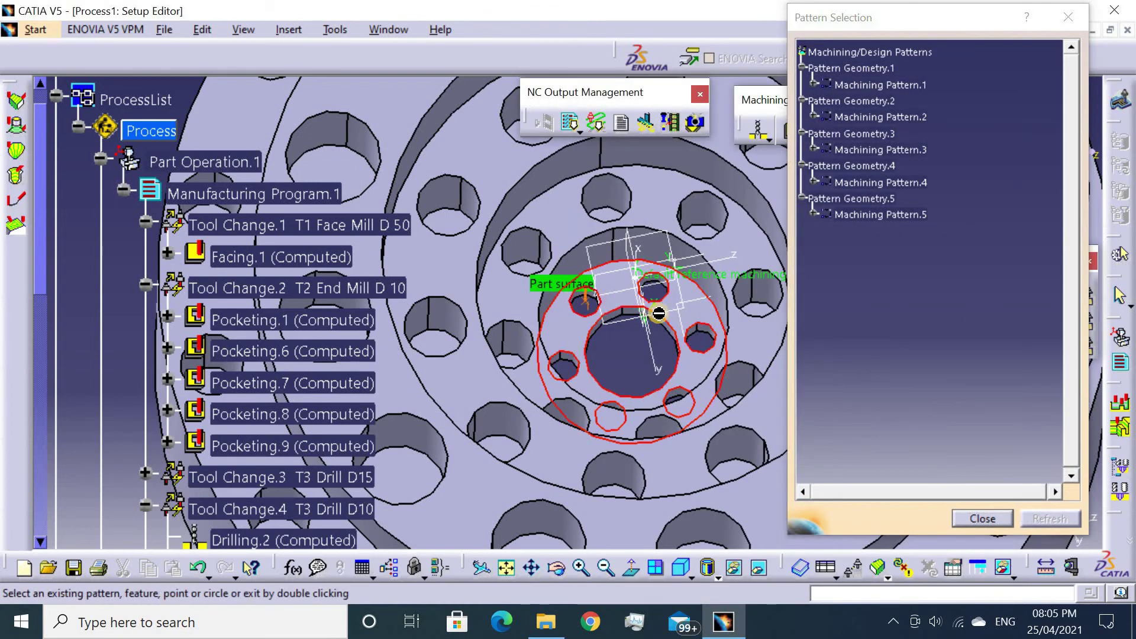
{"action": "left_click", "coordinate": [650, 300]}
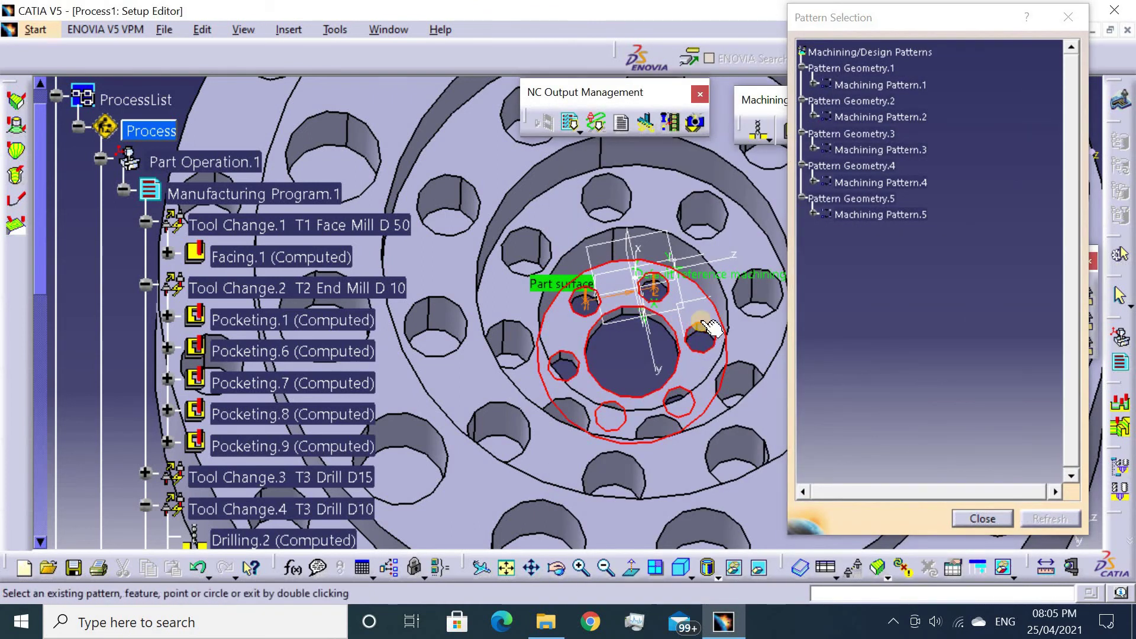
{"action": "middle_click_drag", "start_coordinate": [722, 341], "coordinate": [680, 318]}
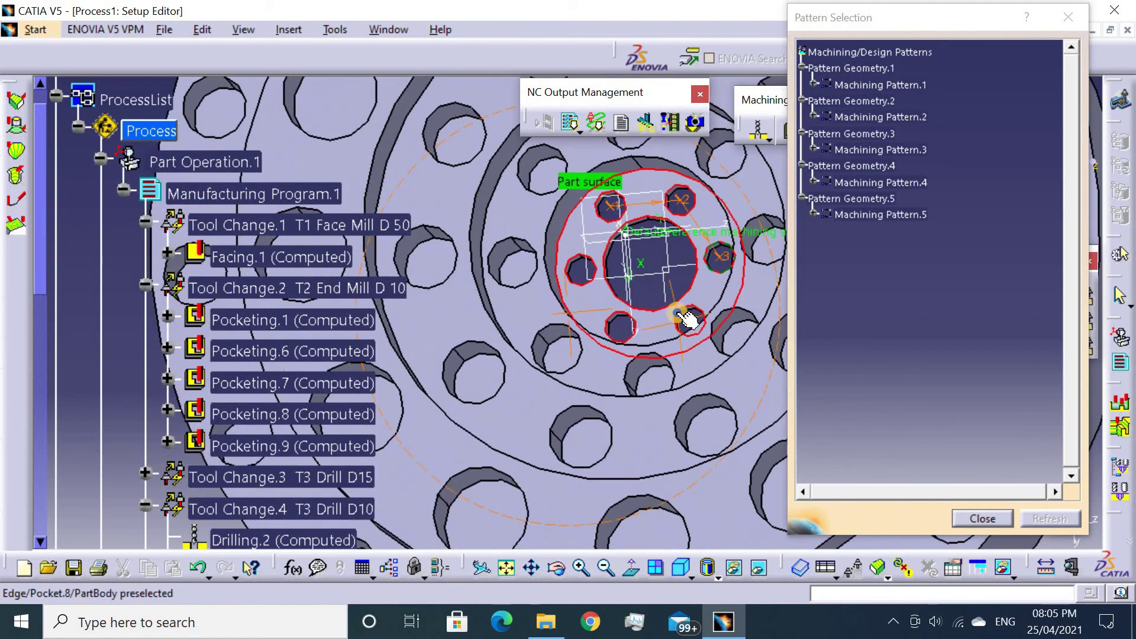
{"action": "left_click", "coordinate": [684, 315]}
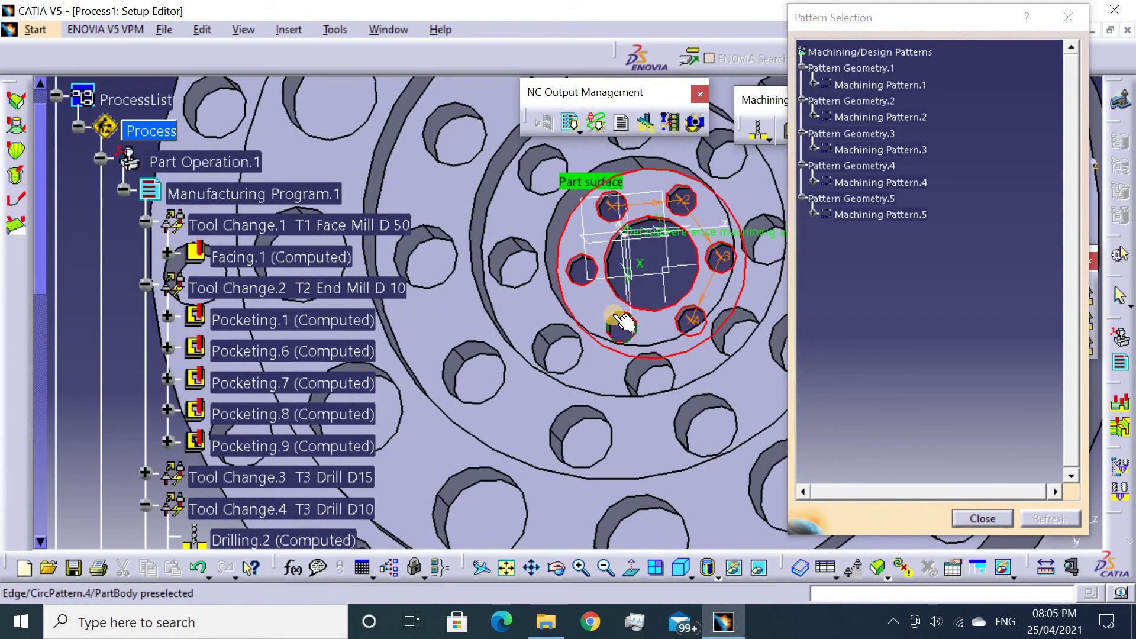
{"action": "left_click", "coordinate": [580, 267]}
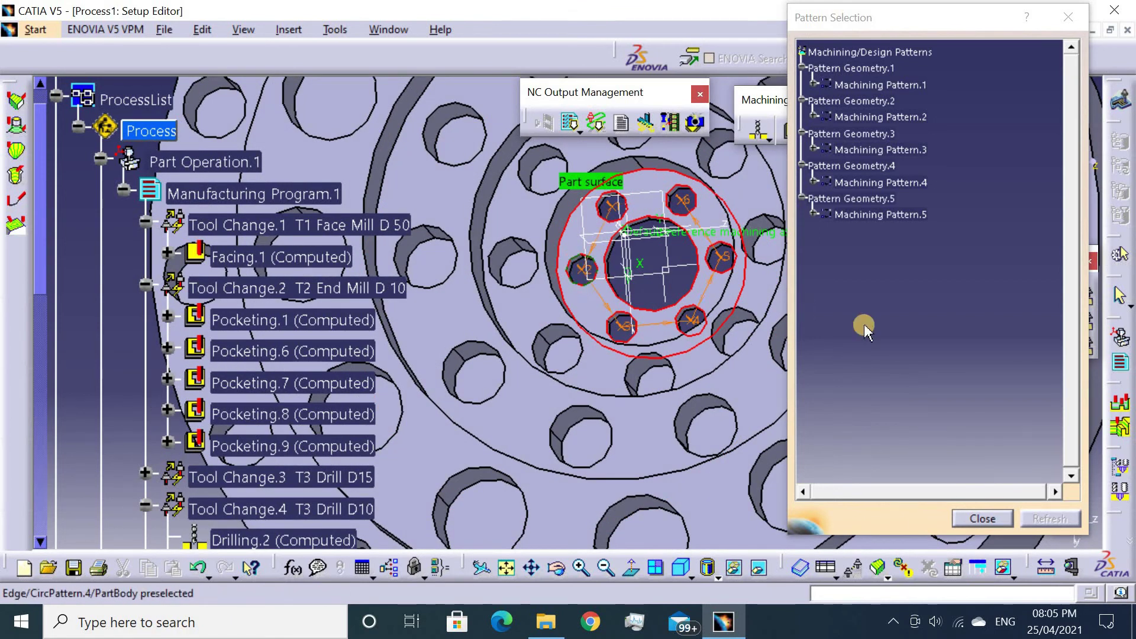
{"action": "left_click", "coordinate": [982, 518]}
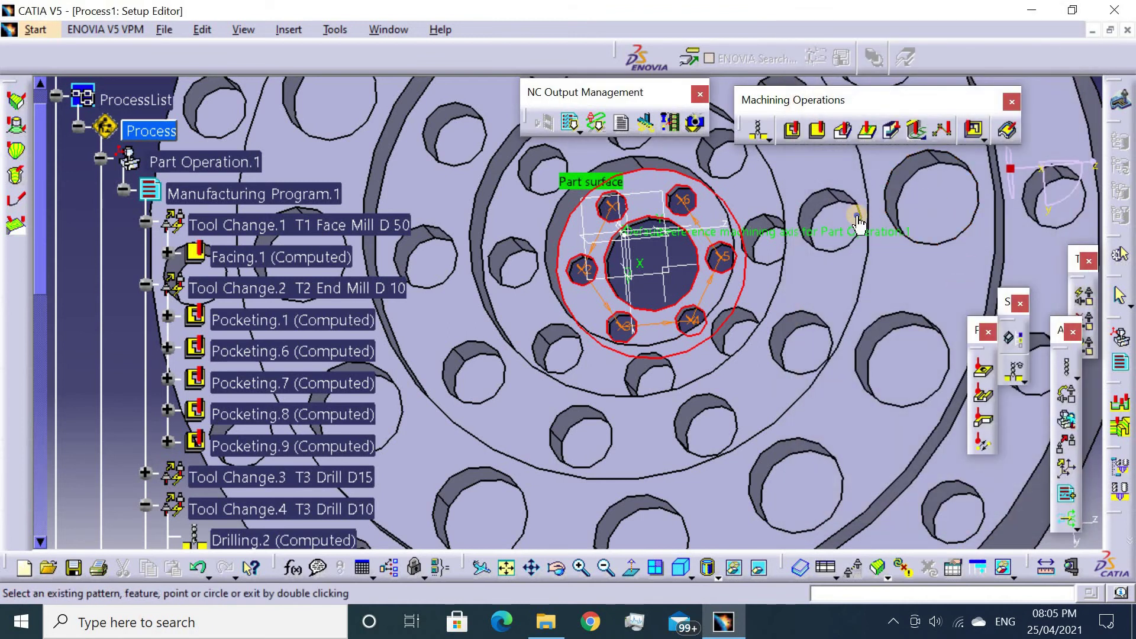
{"action": "middle_click_drag", "start_coordinate": [858, 223], "coordinate": [934, 246]}
{"action": "double_click", "coordinate": [933, 246]}
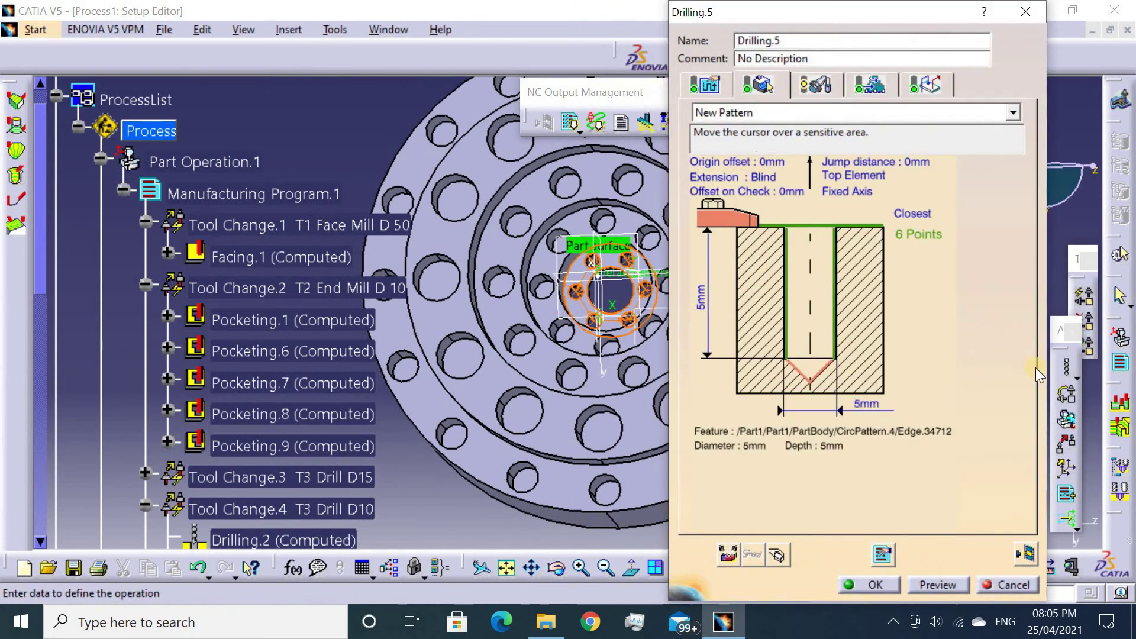
Assign Drilling.5 the new tool T3 Drill D5 with a 5mm nominal diameter.
{"action": "left_click", "coordinate": [704, 84]}
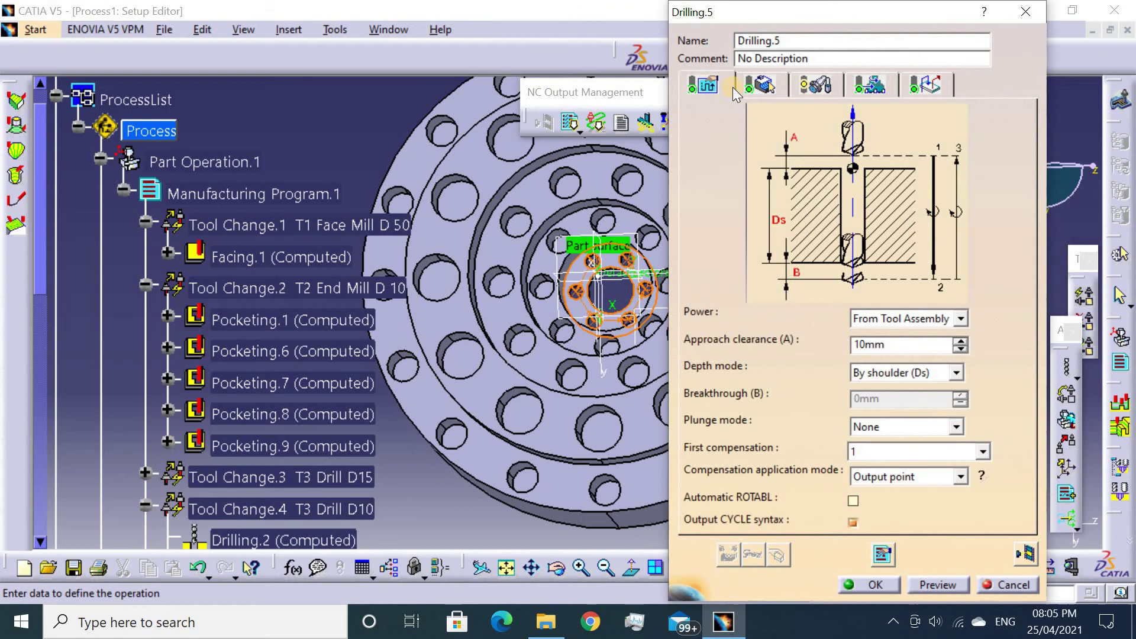
{"action": "left_click", "coordinate": [782, 84]}
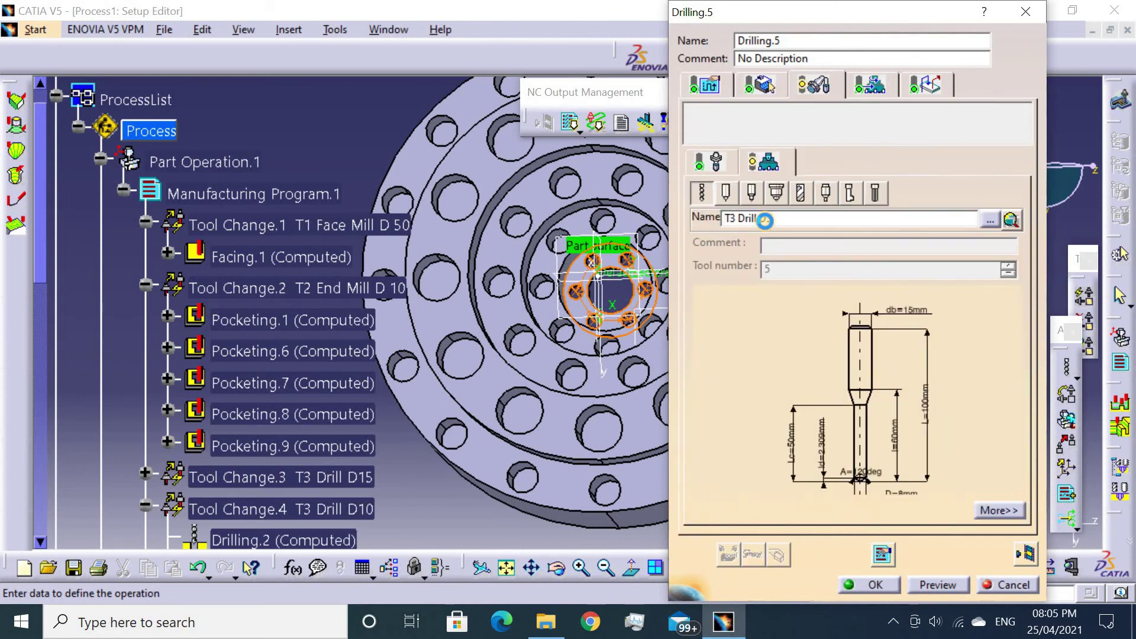
{"action": "scroll", "coordinate": [878, 467], "scroll_direction": "down", "scroll_amount": 2}
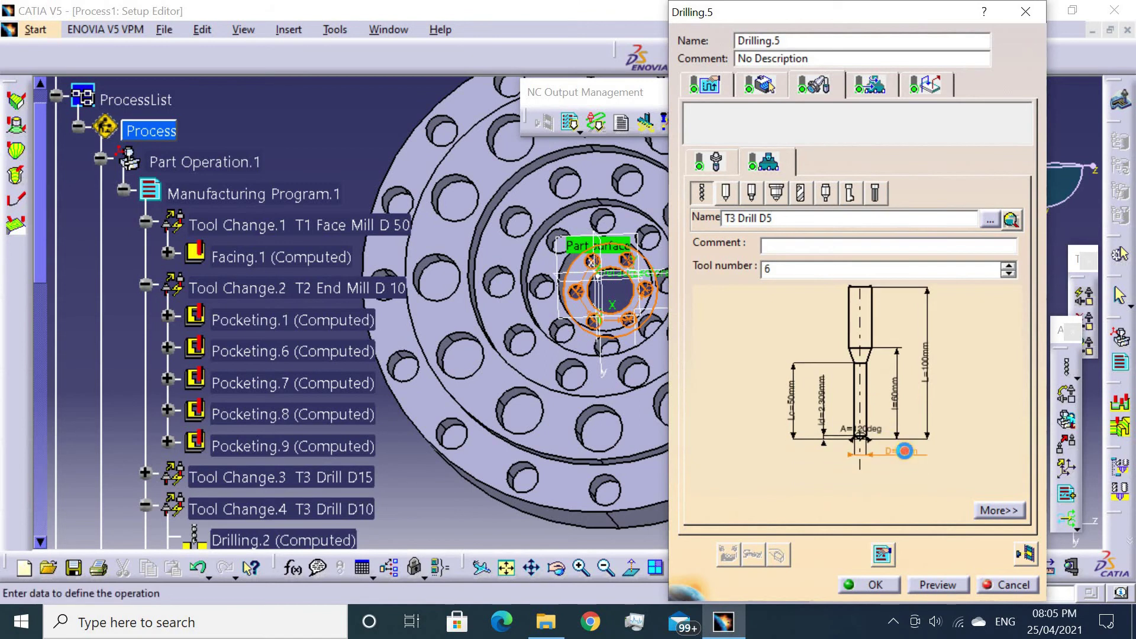
{"action": "double_click", "coordinate": [904, 451]}
{"action": "key", "text": "Return"}
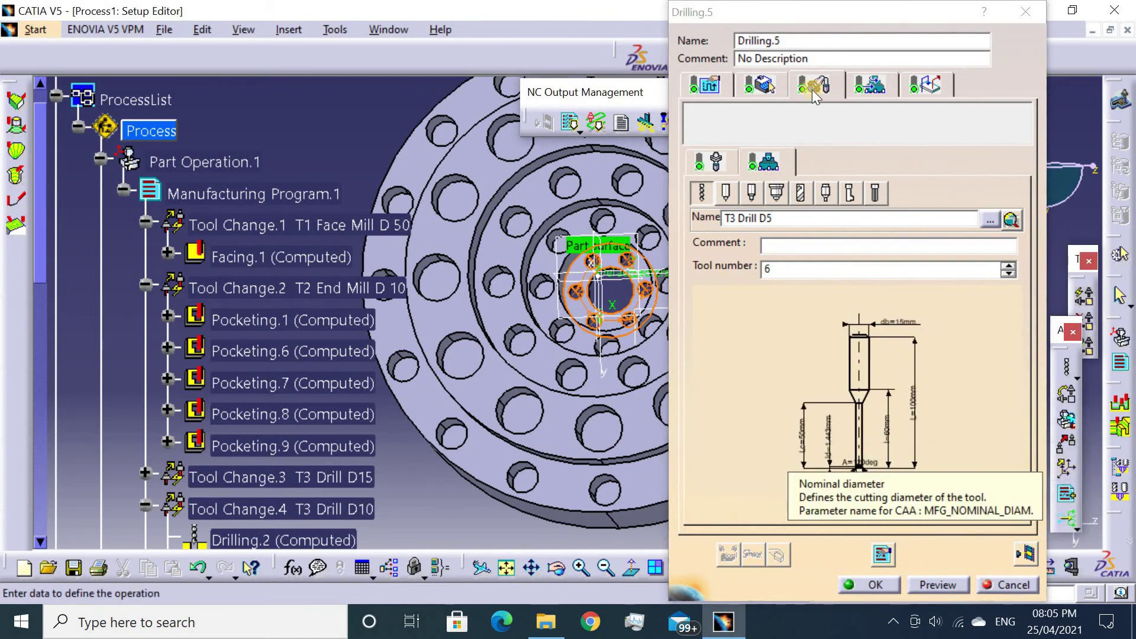
{"action": "left_click", "coordinate": [925, 83]}
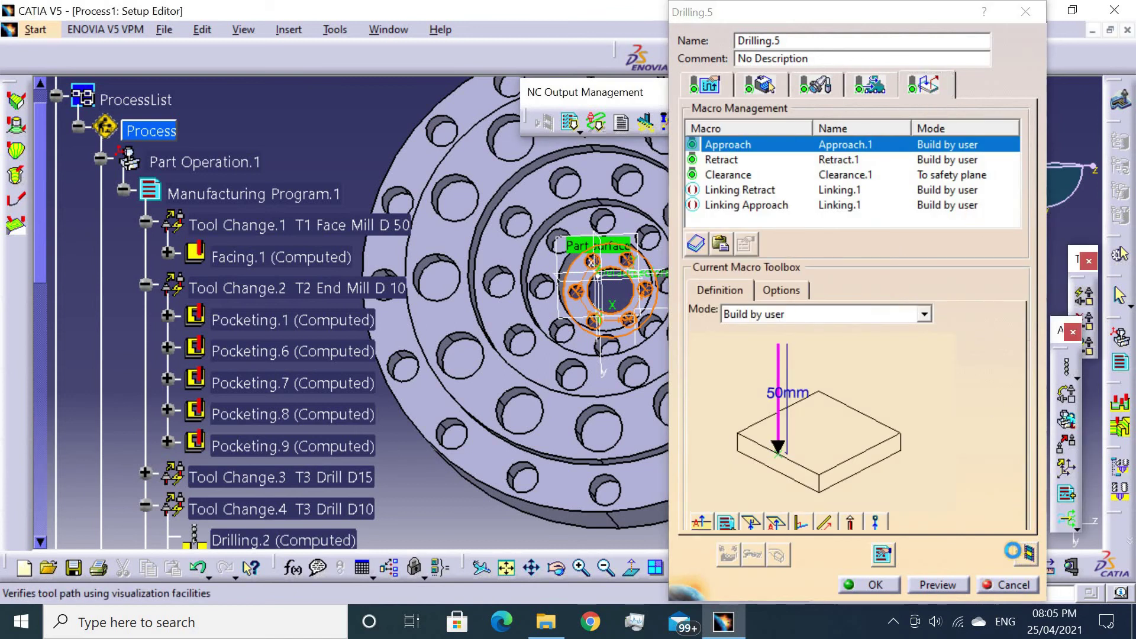
Simulate Drilling.5's material removal, inspect the drilled centre holes, then close the simulation.
{"action": "left_click", "coordinate": [1024, 556]}
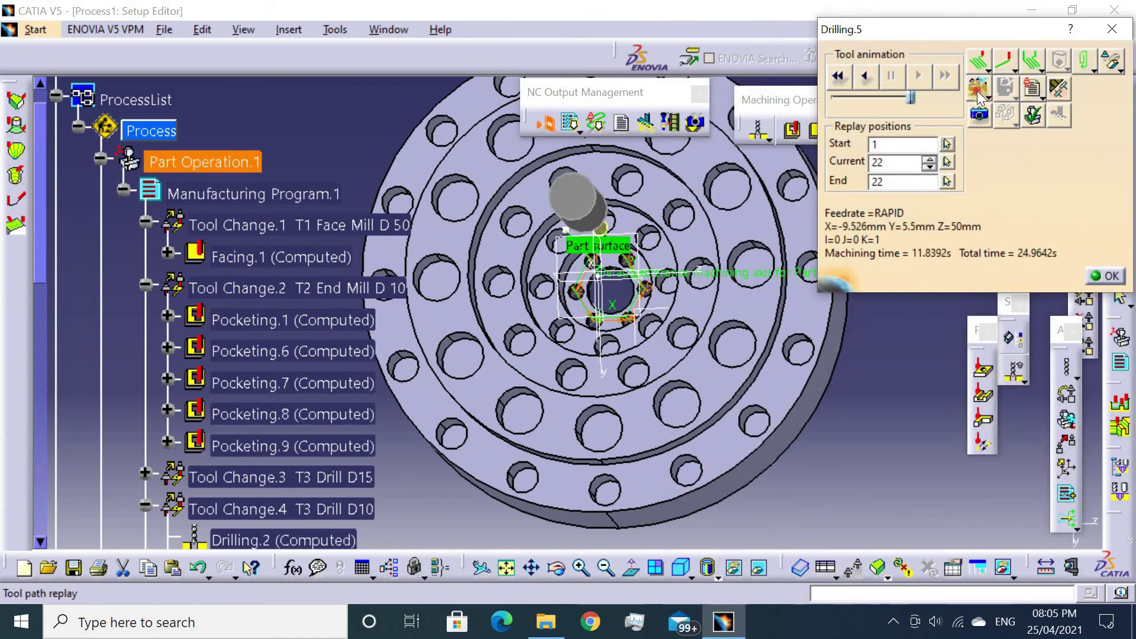
{"action": "left_click", "coordinate": [978, 94]}
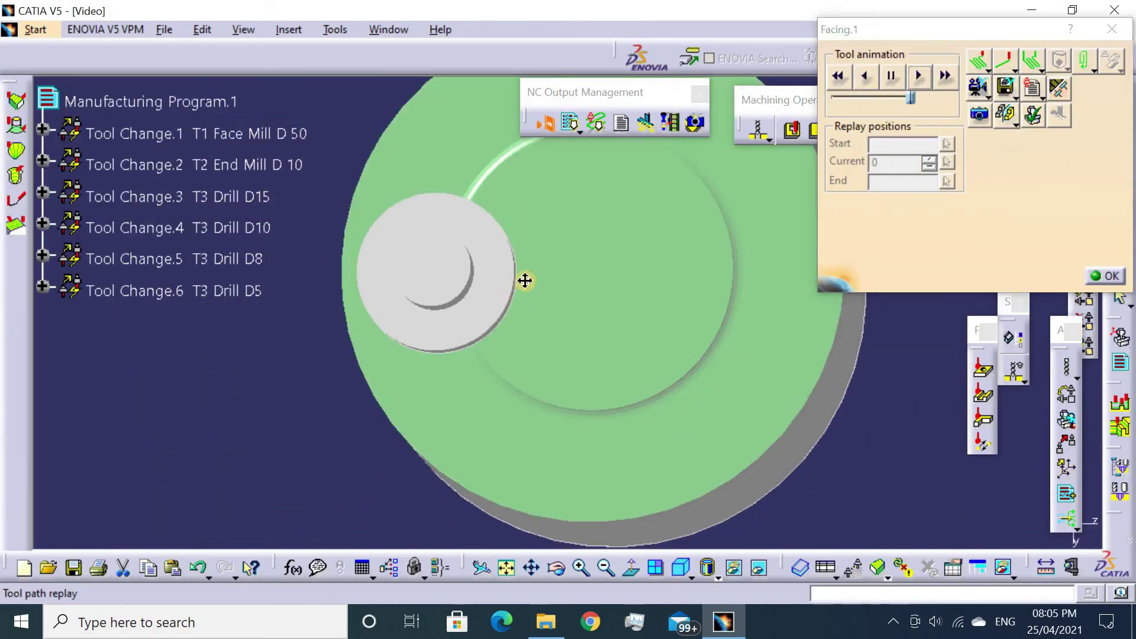
{"action": "mouse_move", "coordinate": [616, 196]}
{"action": "middle_mouse_down"}
{"action": "mouse_move", "coordinate": [642, 331]}
{"action": "mouse_move", "coordinate": [614, 322]}
{"action": "middle_mouse_up"}
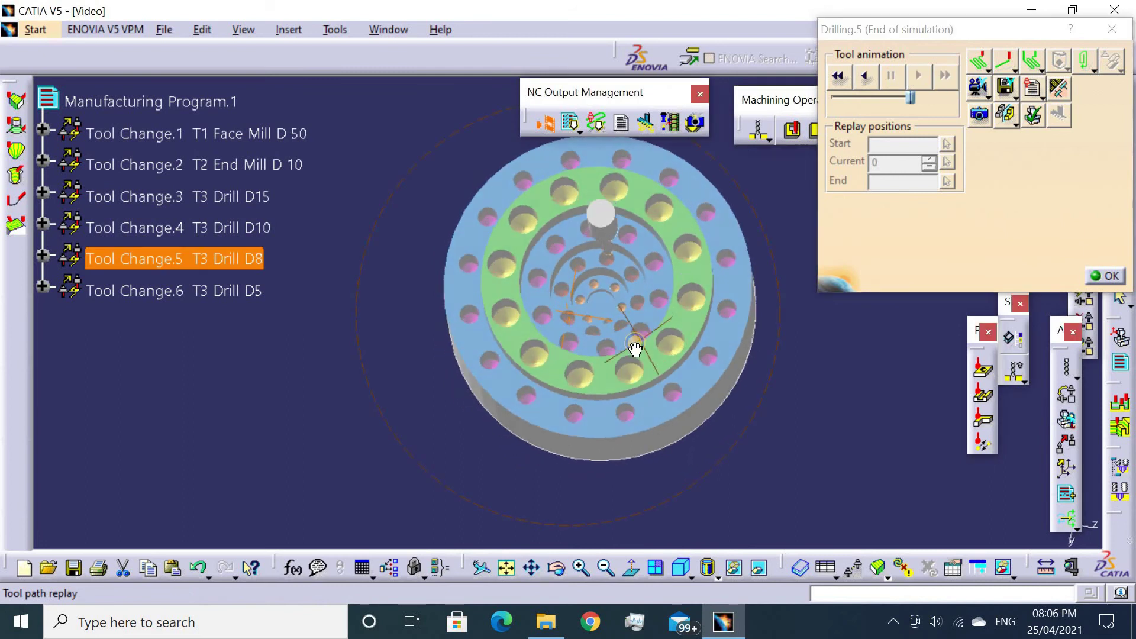
{"action": "mouse_move", "coordinate": [641, 272]}
{"action": "middle_mouse_down"}
{"action": "mouse_move", "coordinate": [719, 190]}
{"action": "mouse_move", "coordinate": [718, 243]}
{"action": "mouse_move", "coordinate": [680, 274]}
{"action": "mouse_move", "coordinate": [702, 223]}
{"action": "middle_mouse_up"}
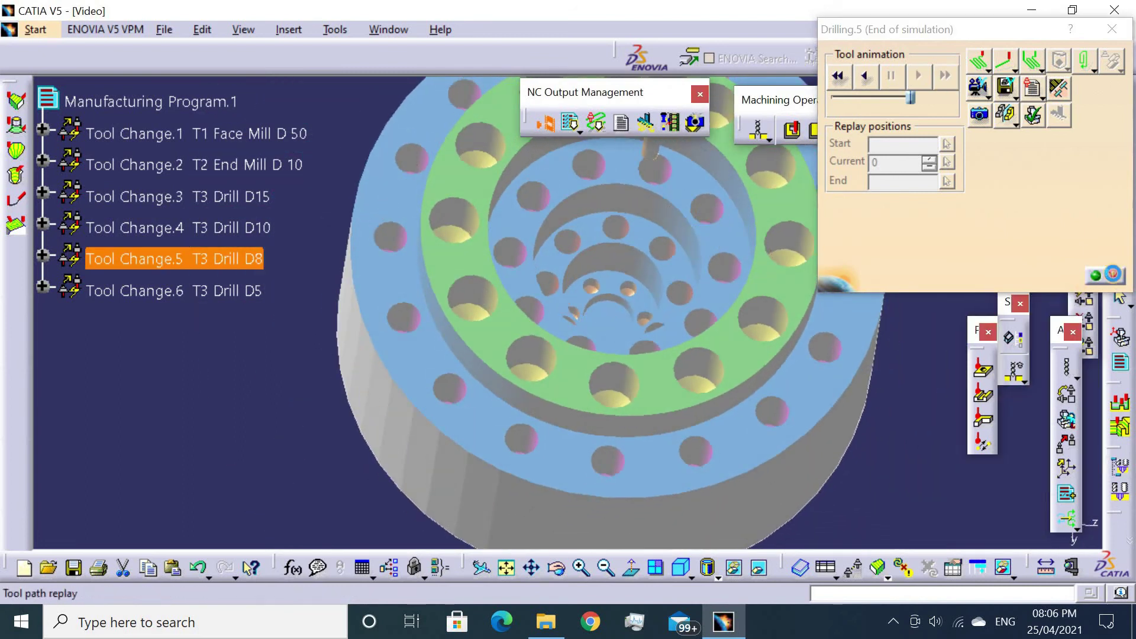
{"action": "left_click", "coordinate": [1096, 275]}
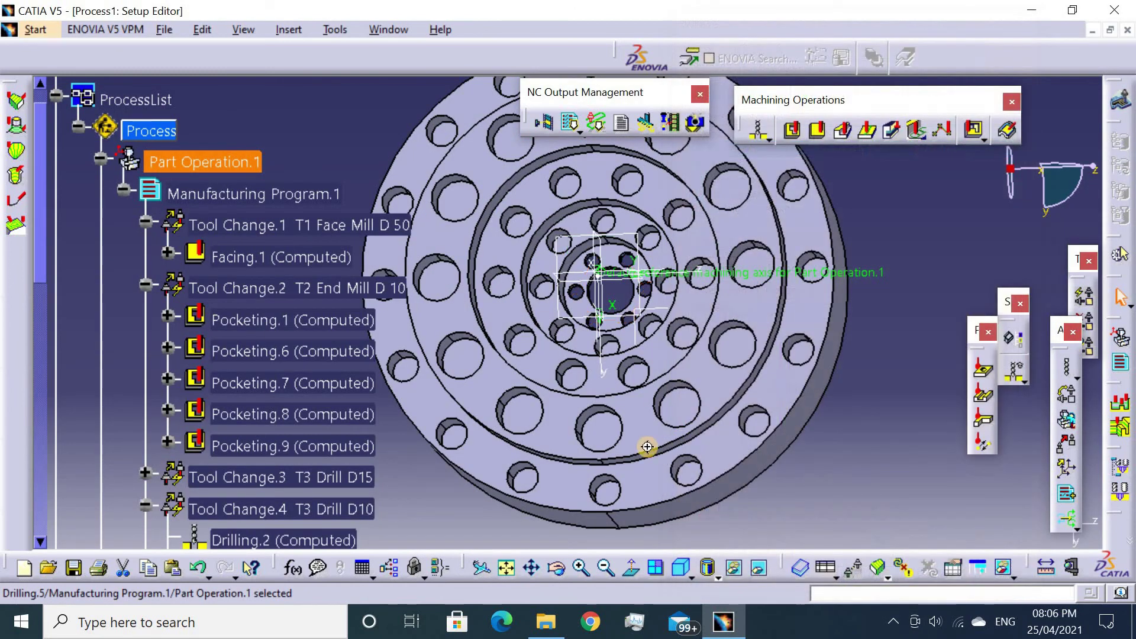
{"action": "mouse_move", "coordinate": [647, 450]}
{"action": "middle_mouse_down"}
{"action": "mouse_move", "coordinate": [667, 287]}
{"action": "mouse_move", "coordinate": [796, 329]}
{"action": "mouse_move", "coordinate": [761, 406]}
{"action": "middle_mouse_up"}
{"action": "scroll", "coordinate": [275, 408], "scroll_direction": "down", "scroll_amount": 3}
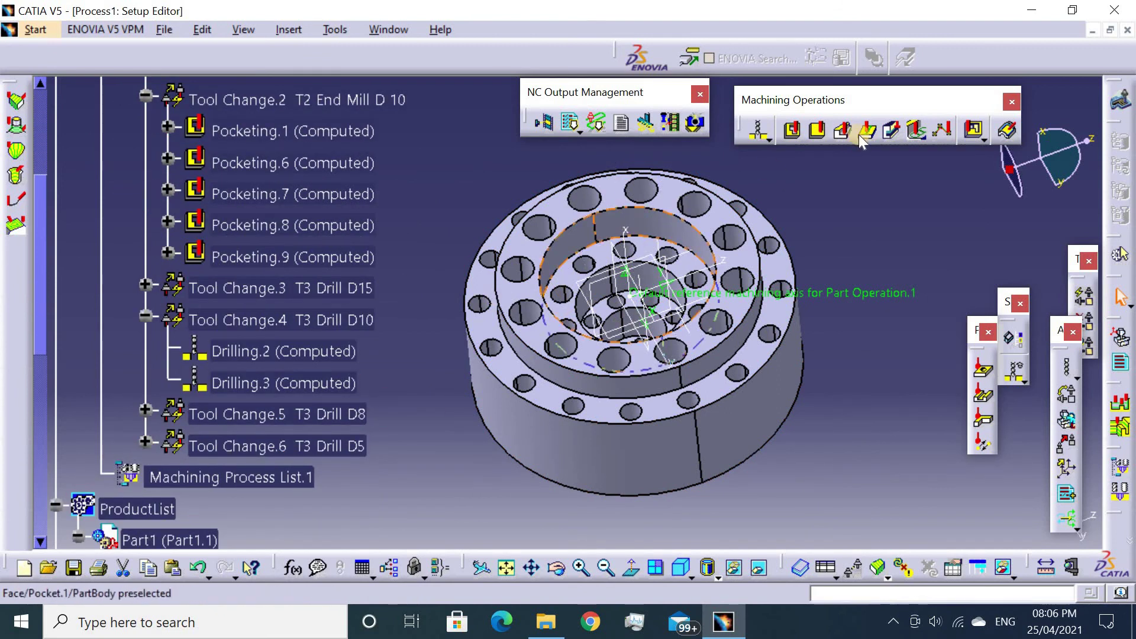
Create Profile Contouring.1 with the part's top face as top plane and bottom face as bottom plane.
{"action": "left_click", "coordinate": [839, 135]}
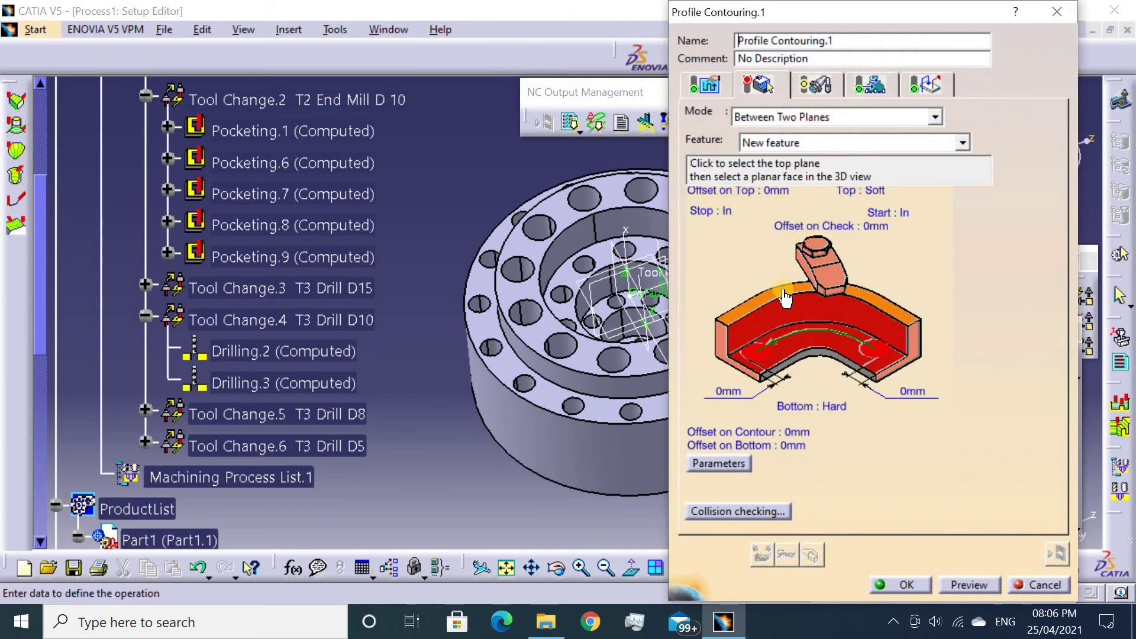
{"action": "left_click", "coordinate": [781, 308]}
{"action": "left_click", "coordinate": [543, 251]}
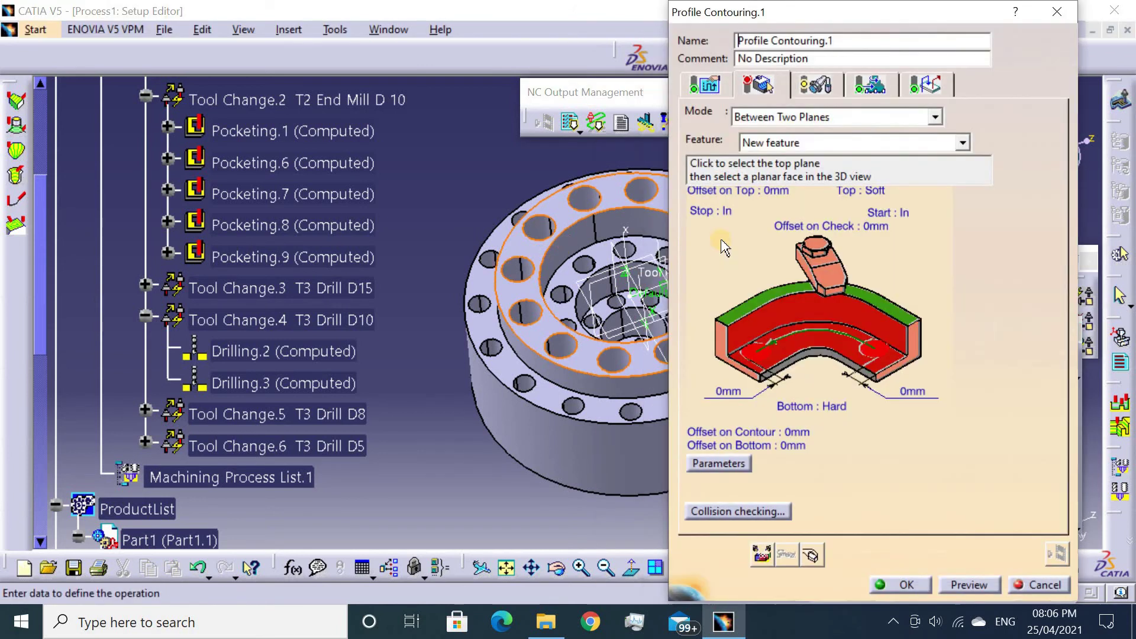
{"action": "left_click", "coordinate": [795, 339]}
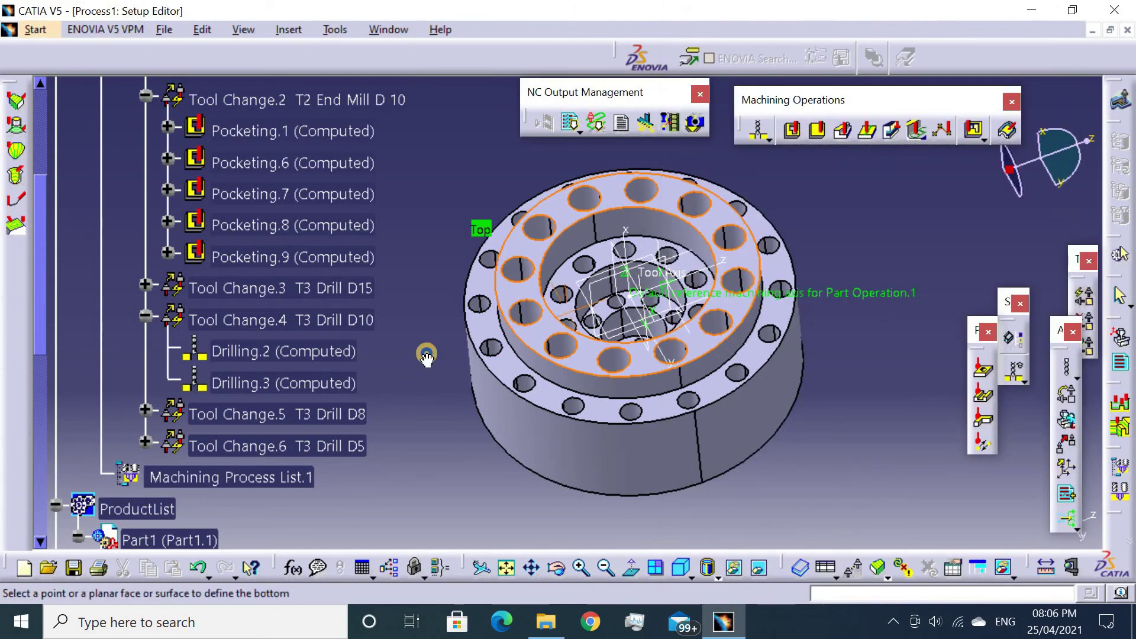
{"action": "mouse_move", "coordinate": [426, 355]}
{"action": "middle_mouse_down"}
{"action": "mouse_move", "coordinate": [654, 144]}
{"action": "mouse_move", "coordinate": [406, 325]}
{"action": "middle_mouse_up"}
{"action": "left_click", "coordinate": [408, 325]}
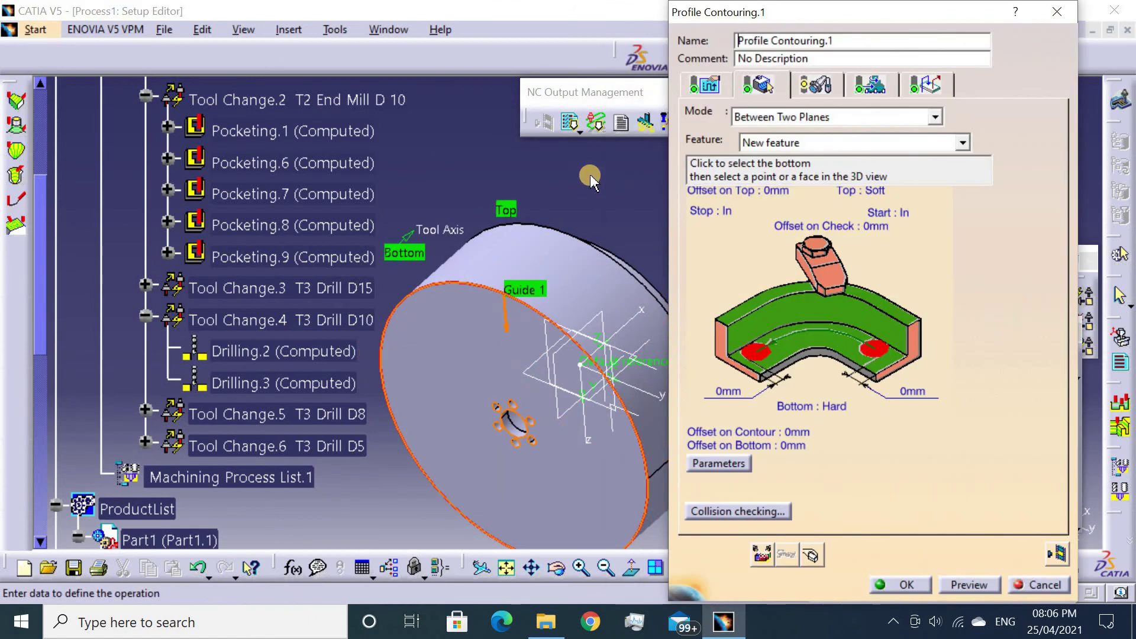
{"action": "mouse_move", "coordinate": [591, 179]}
{"action": "middle_mouse_down"}
{"action": "mouse_move", "coordinate": [515, 304]}
{"action": "mouse_move", "coordinate": [444, 380]}
{"action": "middle_mouse_up"}
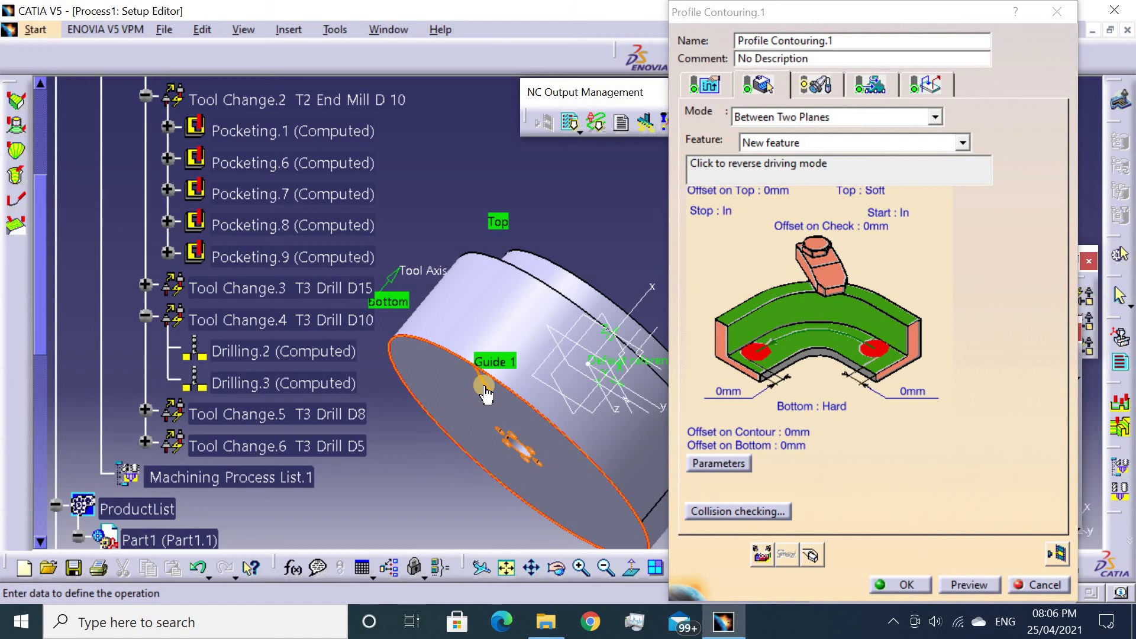
{"action": "mouse_move", "coordinate": [533, 195]}
{"action": "middle_mouse_down"}
{"action": "mouse_move", "coordinate": [388, 376]}
{"action": "mouse_move", "coordinate": [549, 290]}
{"action": "mouse_move", "coordinate": [477, 216]}
{"action": "mouse_move", "coordinate": [580, 210]}
{"action": "middle_mouse_up"}
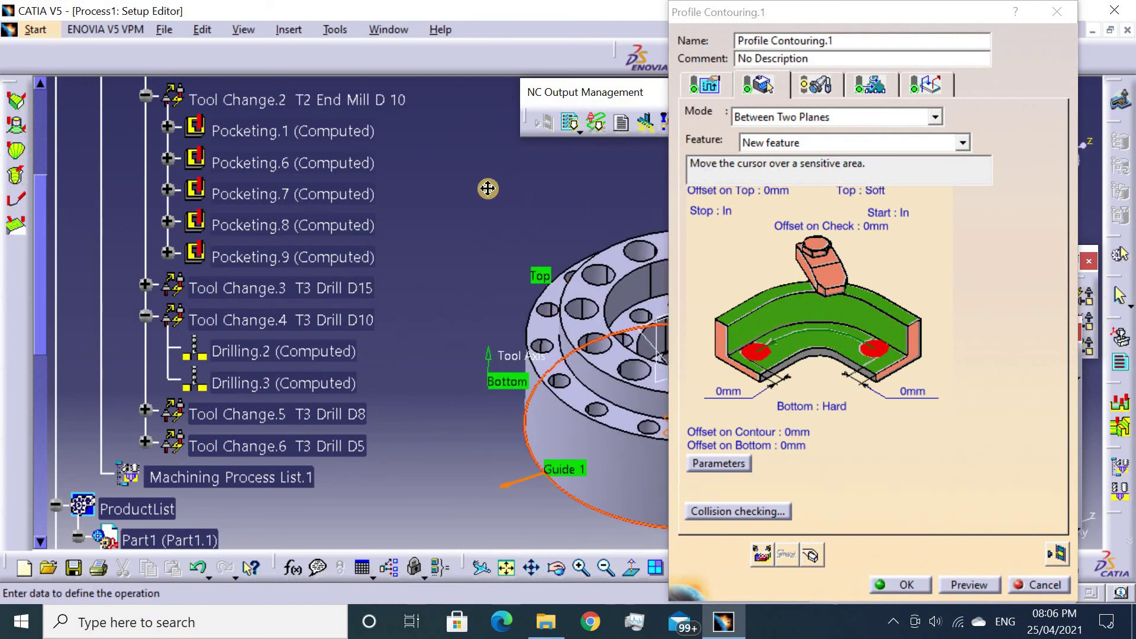
{"action": "middle_click_drag", "start_coordinate": [488, 188], "coordinate": [568, 172]}
Review the stepover and set up end mill T7 End Mill D 10 with 0mm corner radius.
{"action": "left_click", "coordinate": [701, 88]}
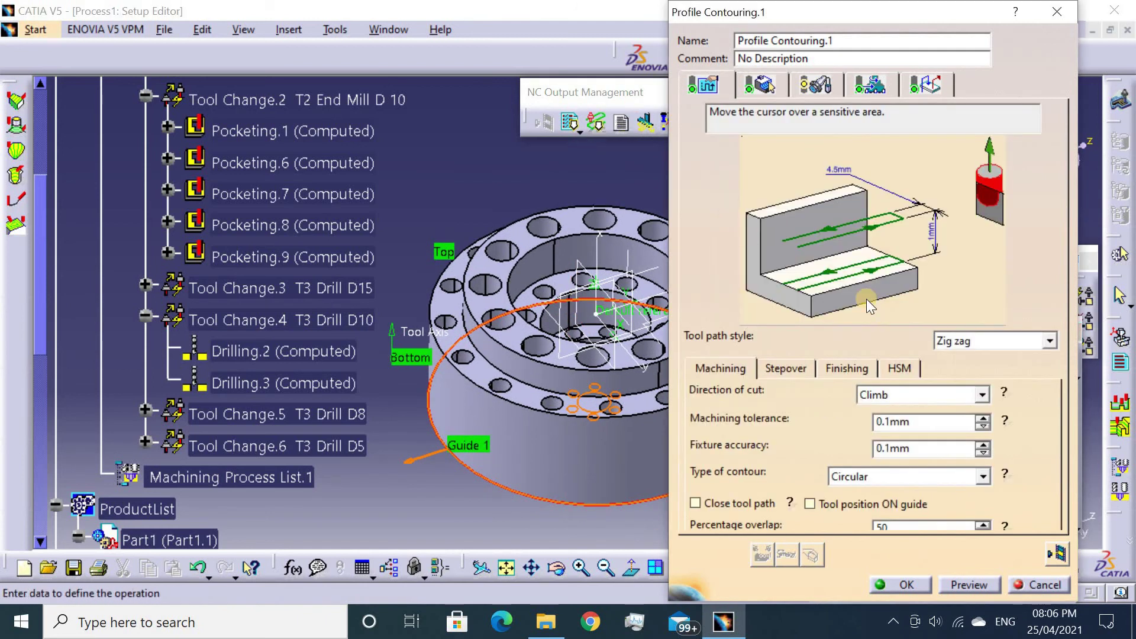
{"action": "left_click", "coordinate": [783, 368]}
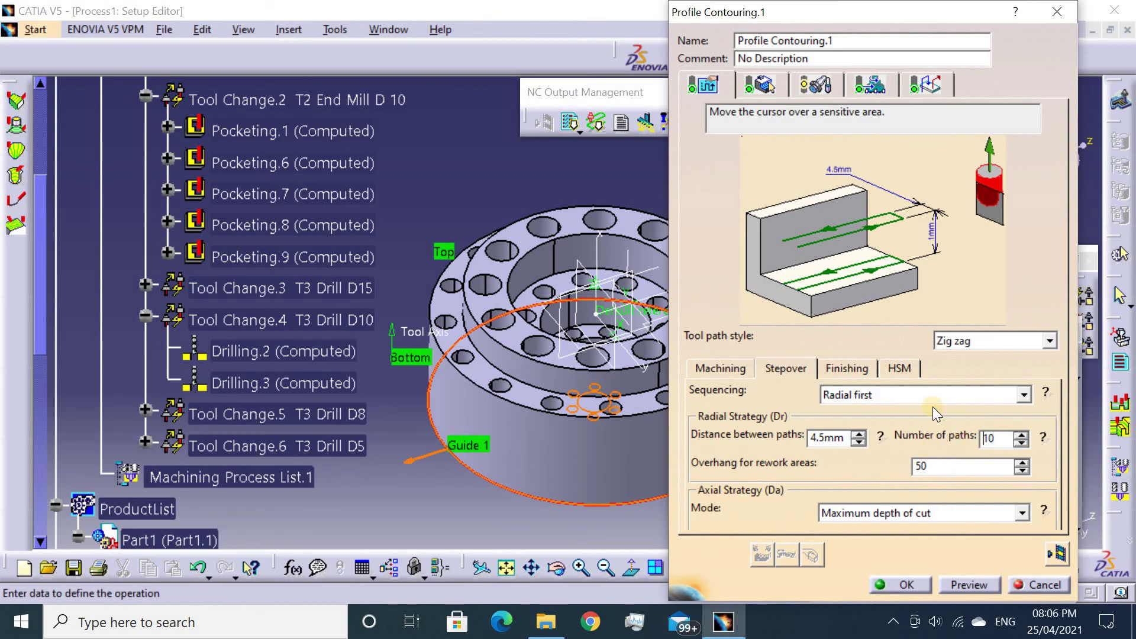
{"action": "left_click", "coordinate": [769, 86]}
{"action": "left_click", "coordinate": [814, 89]}
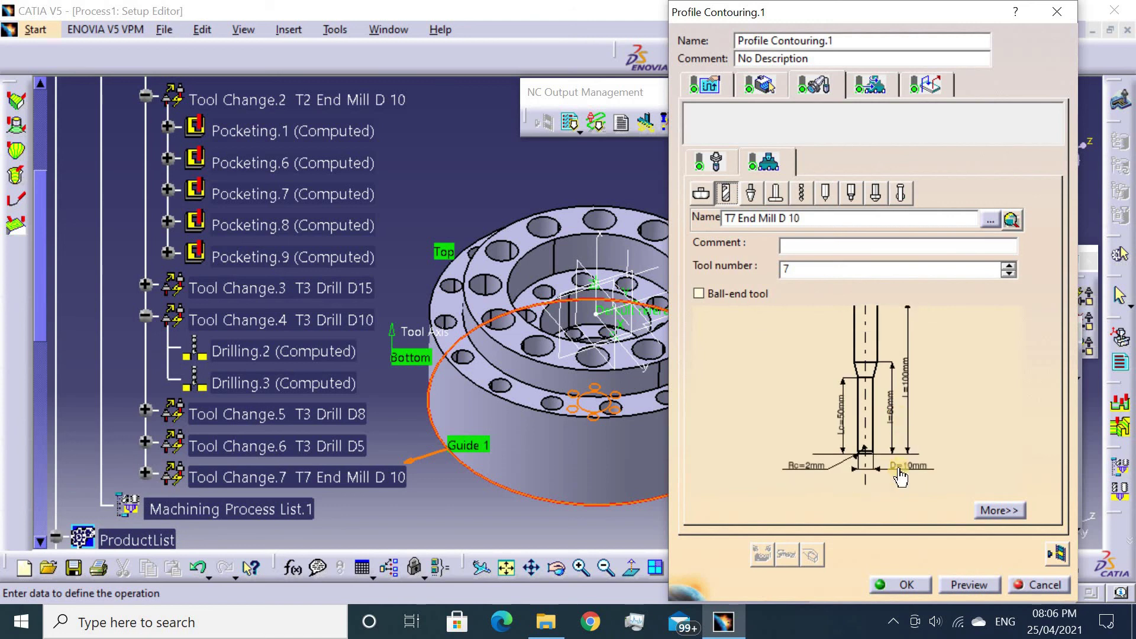
{"action": "double_click", "coordinate": [808, 467]}
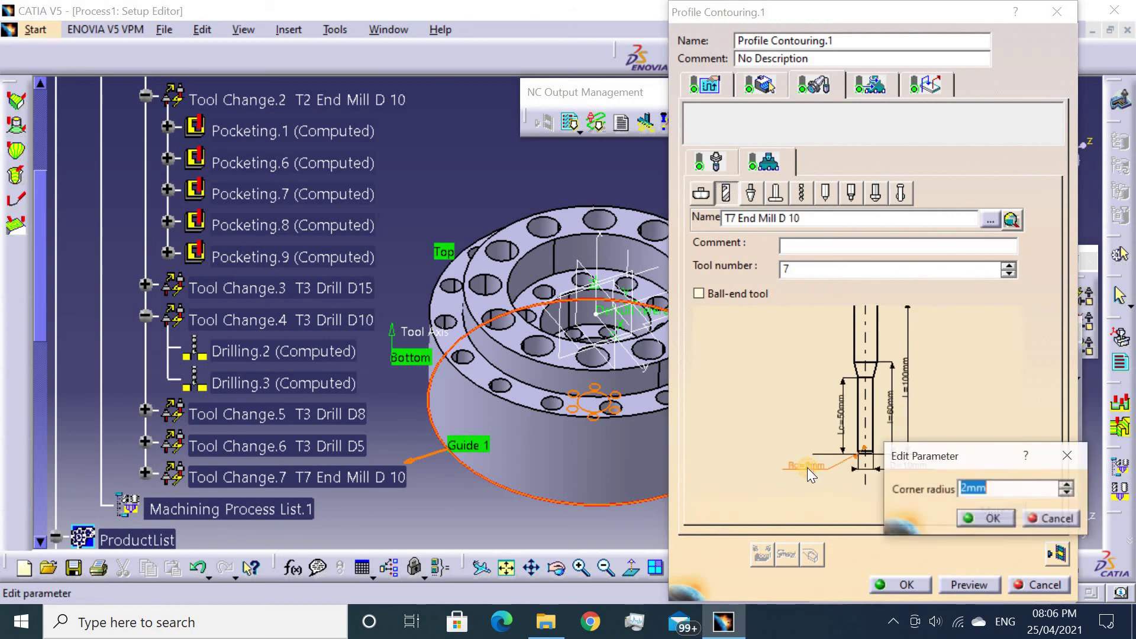
{"action": "type", "text": "0"}
{"action": "key", "text": "Return"}
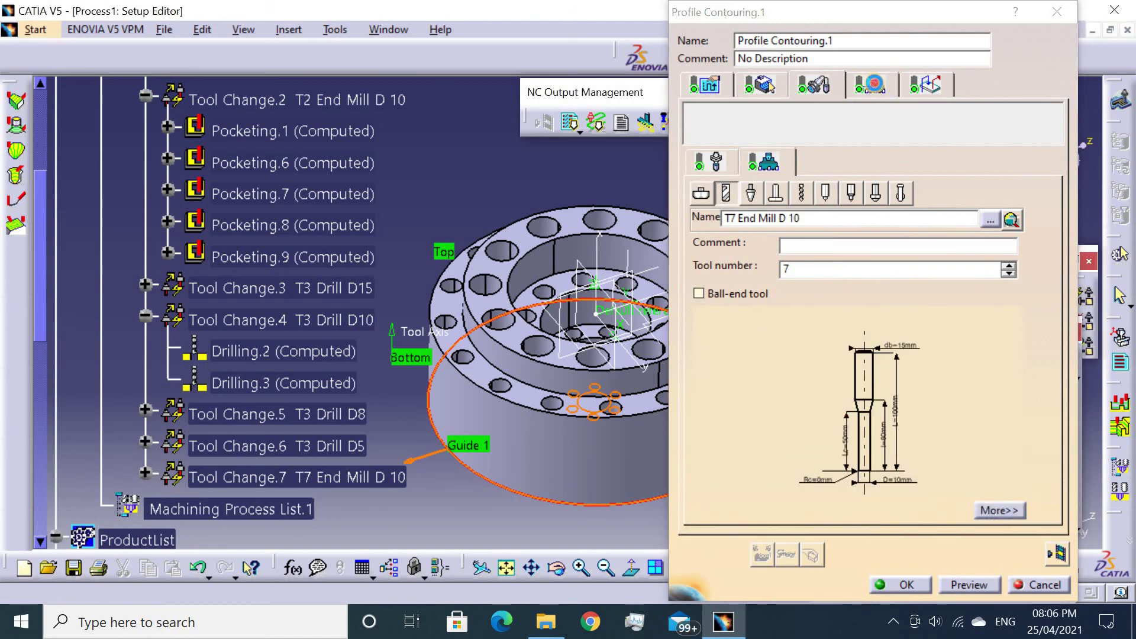
{"action": "left_click", "coordinate": [870, 85]}
{"action": "left_click", "coordinate": [927, 85]}
Activate the Clearance macro and simulate the contouring cut around the part's outer wall.
{"action": "right_click", "coordinate": [717, 175]}
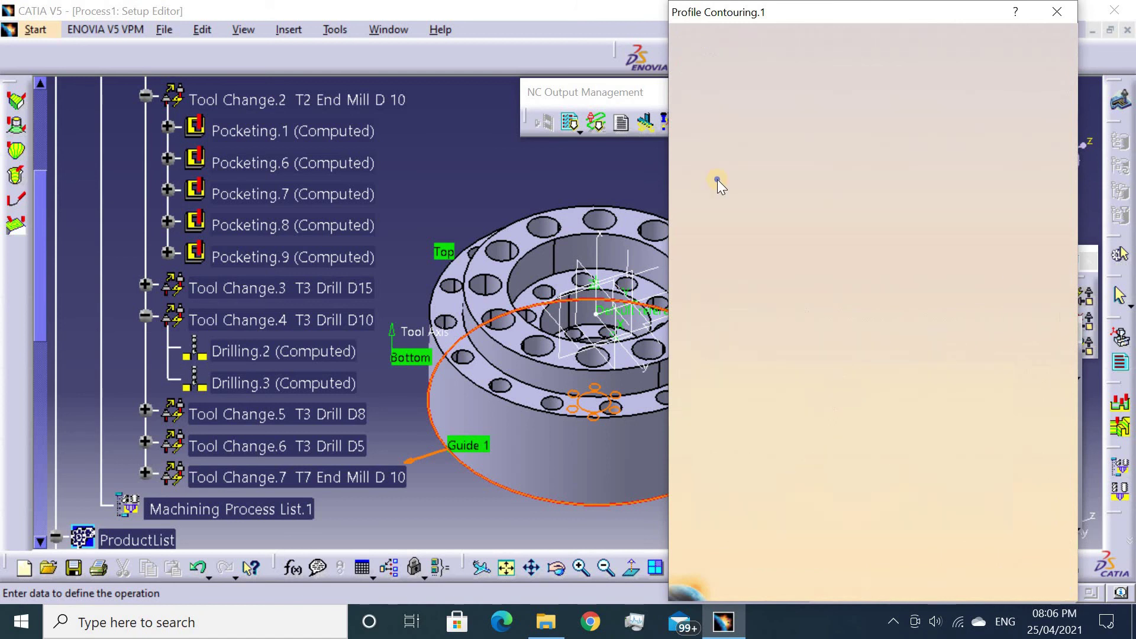
{"action": "left_click", "coordinate": [751, 190]}
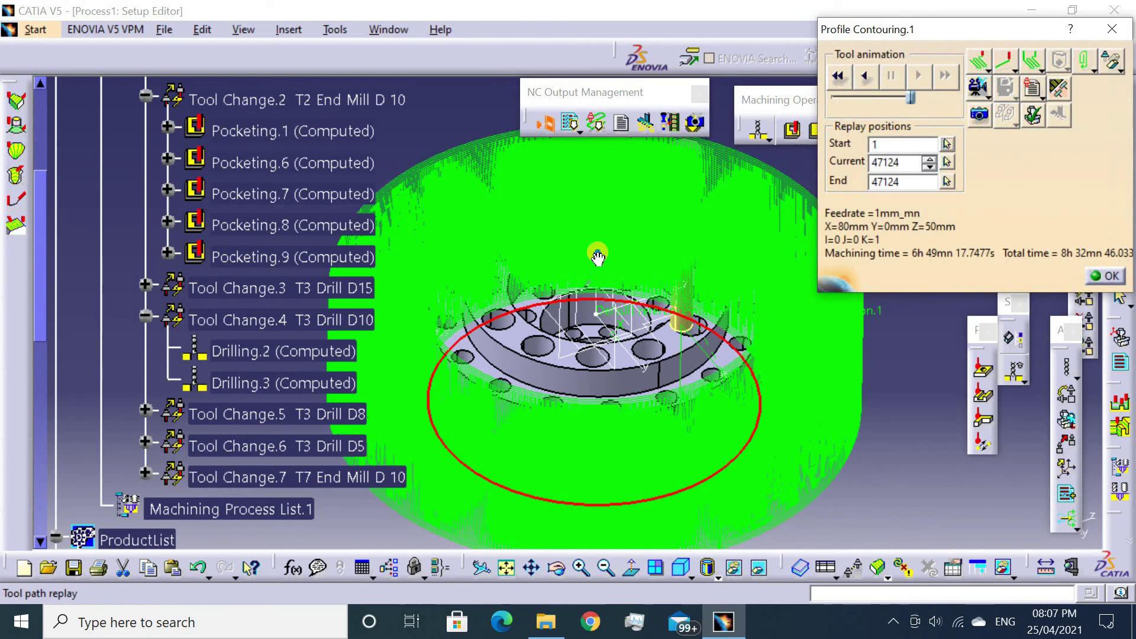
{"action": "mouse_move", "coordinate": [598, 253]}
{"action": "middle_mouse_down"}
{"action": "mouse_move", "coordinate": [545, 389]}
{"action": "mouse_move", "coordinate": [627, 299]}
{"action": "middle_mouse_up"}
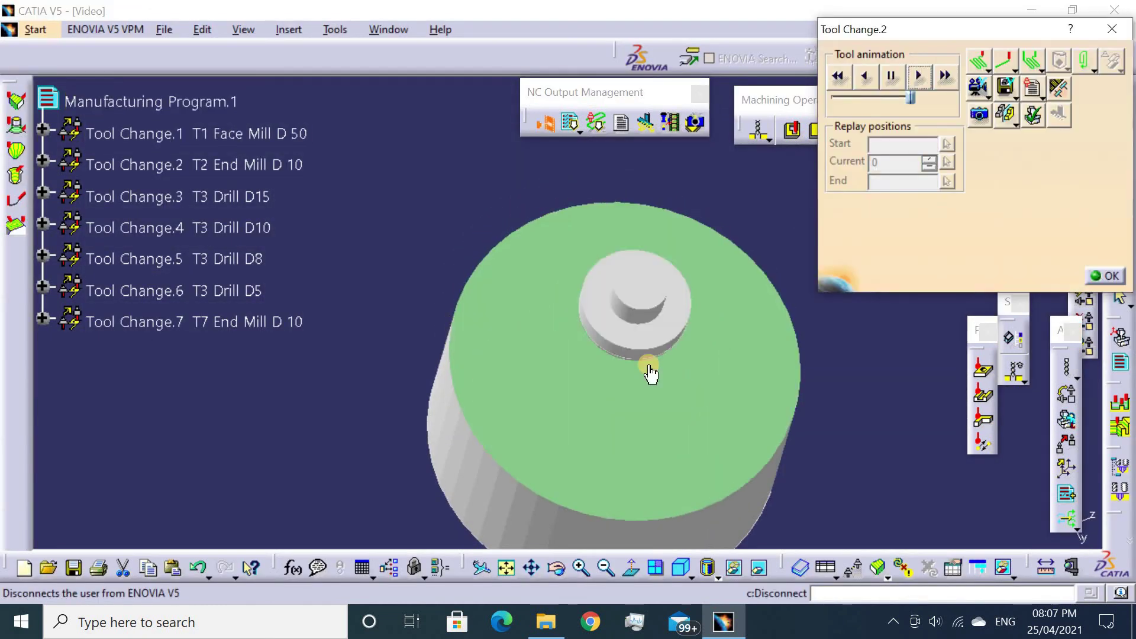
{"action": "middle_click_drag", "start_coordinate": [625, 335], "coordinate": [625, 279]}
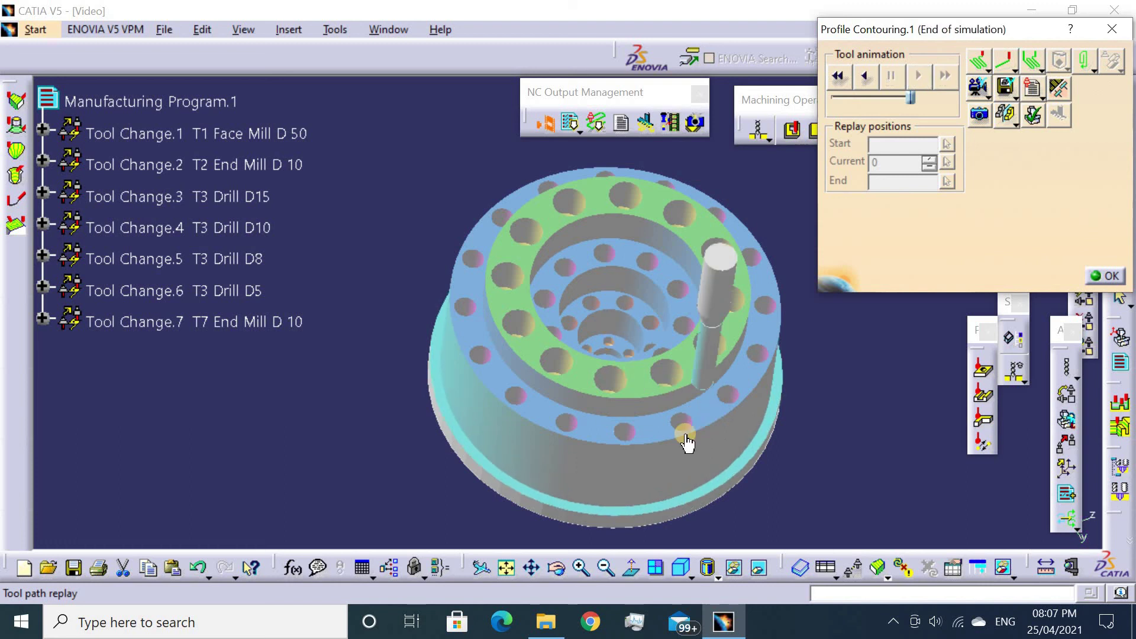
{"action": "mouse_move", "coordinate": [634, 452]}
{"action": "middle_mouse_down"}
{"action": "mouse_move", "coordinate": [548, 393]}
{"action": "mouse_move", "coordinate": [525, 490]}
{"action": "mouse_move", "coordinate": [540, 520]}
{"action": "mouse_move", "coordinate": [617, 493]}
{"action": "mouse_move", "coordinate": [432, 399]}
{"action": "mouse_move", "coordinate": [393, 337]}
{"action": "mouse_move", "coordinate": [360, 365]}
{"action": "mouse_move", "coordinate": [733, 333]}
{"action": "middle_mouse_up"}
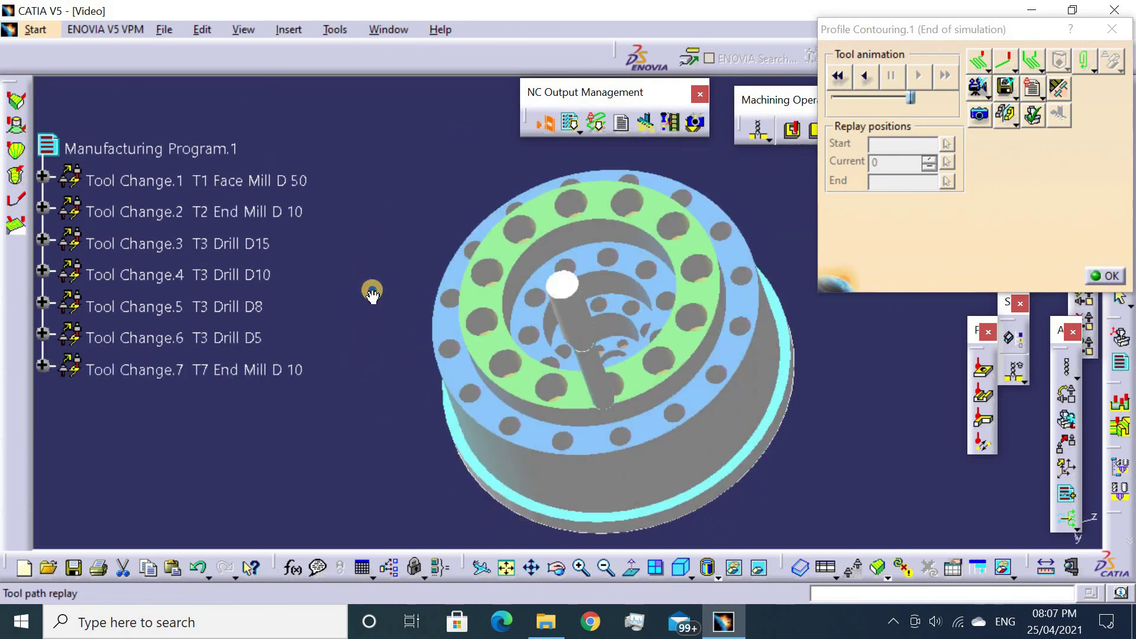
{"action": "mouse_move", "coordinate": [373, 294]}
{"action": "middle_mouse_down"}
{"action": "mouse_move", "coordinate": [385, 279]}
{"action": "mouse_move", "coordinate": [408, 282]}
{"action": "middle_mouse_up"}
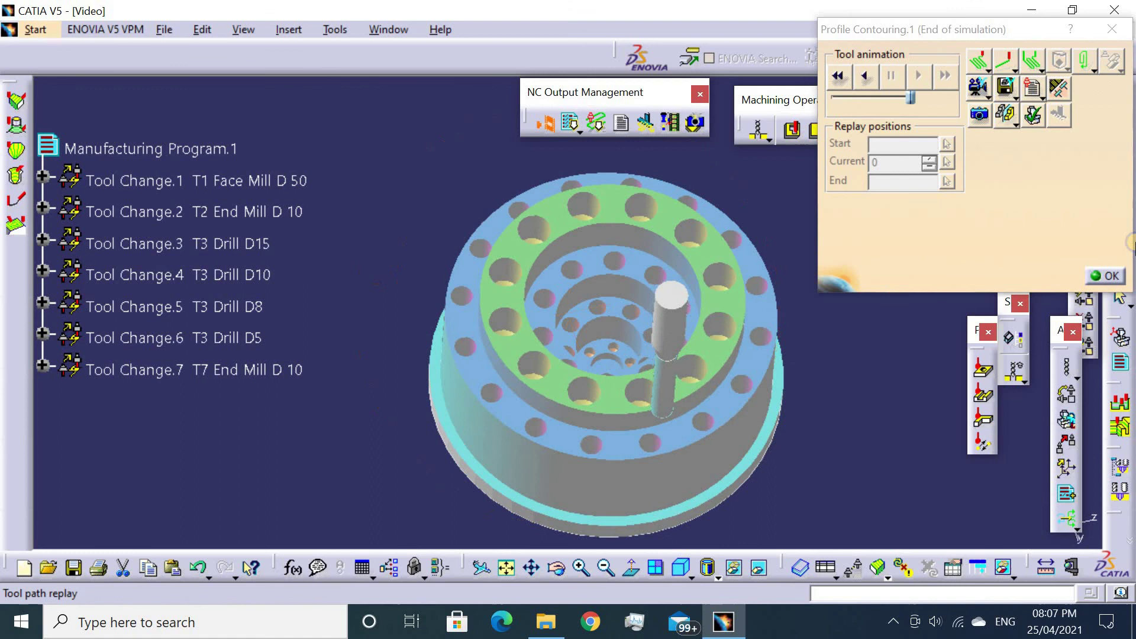
Close the simulation and confirm Profile Contouring.1.
{"action": "left_click", "coordinate": [1116, 276]}
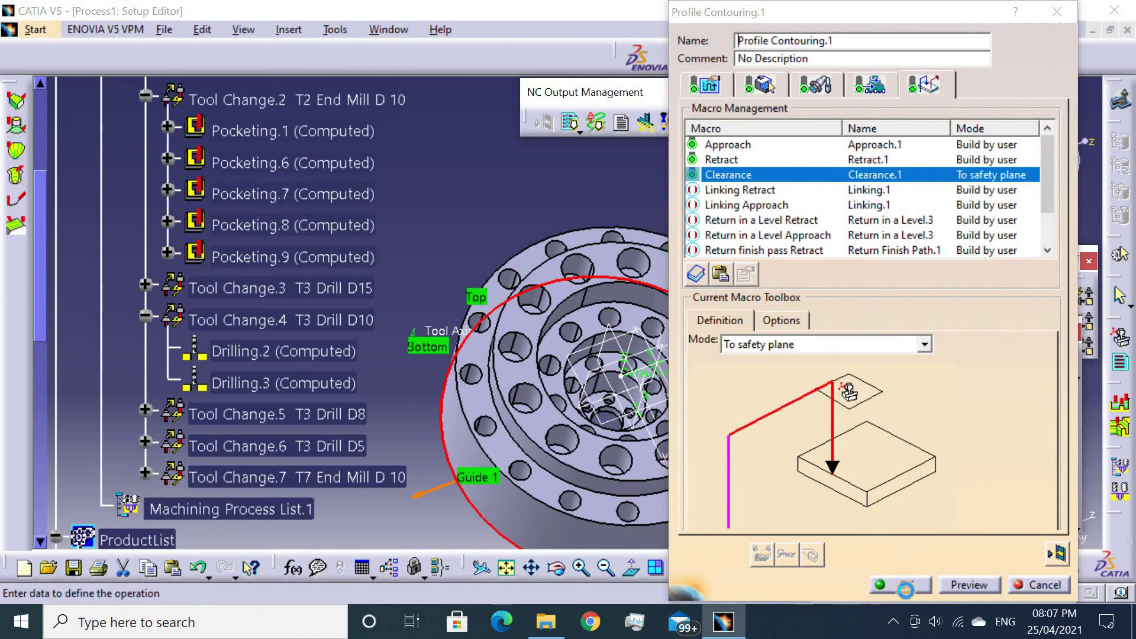
{"action": "left_click", "coordinate": [905, 589]}
{"action": "middle_click_drag", "start_coordinate": [676, 450], "coordinate": [696, 382]}
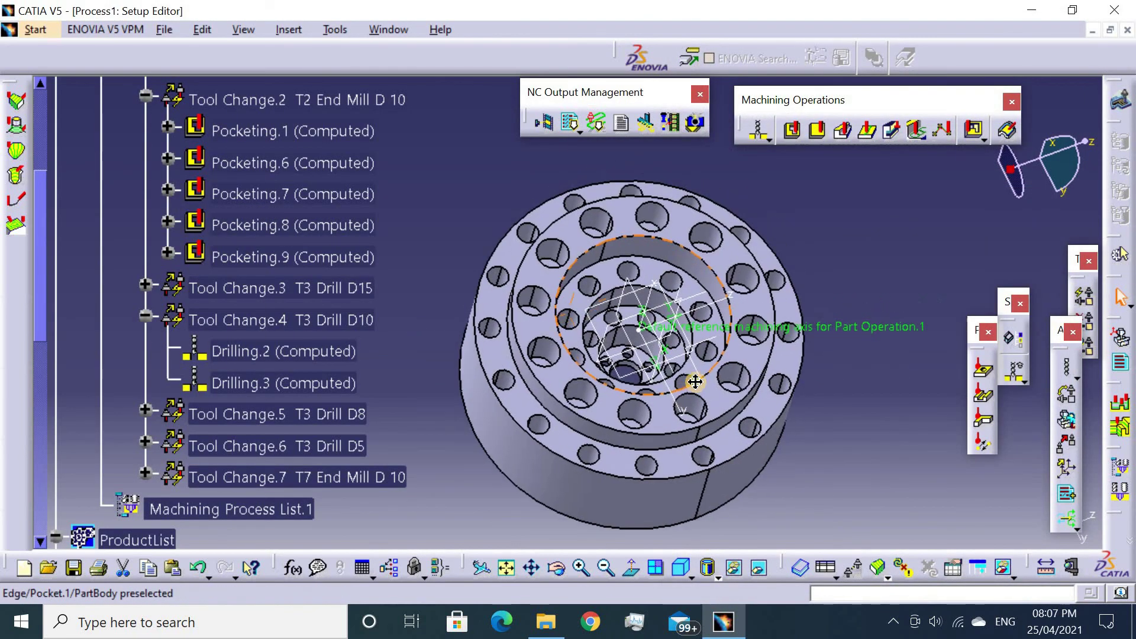